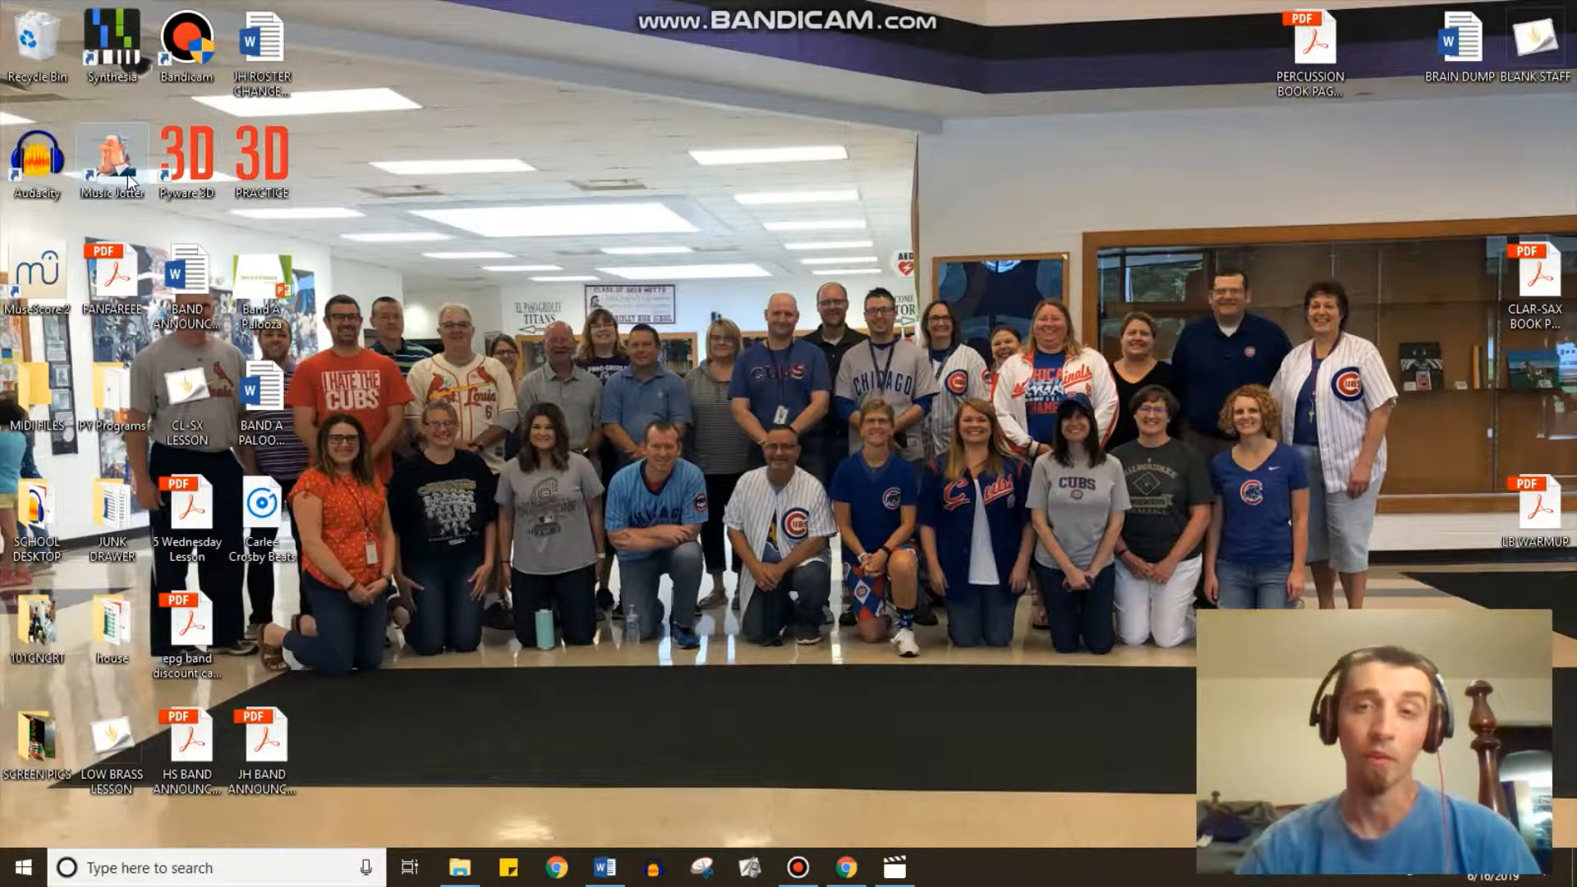
Launch Music Jotter and check which Midi Out and Midi In ports are available.
double_click(128, 177)
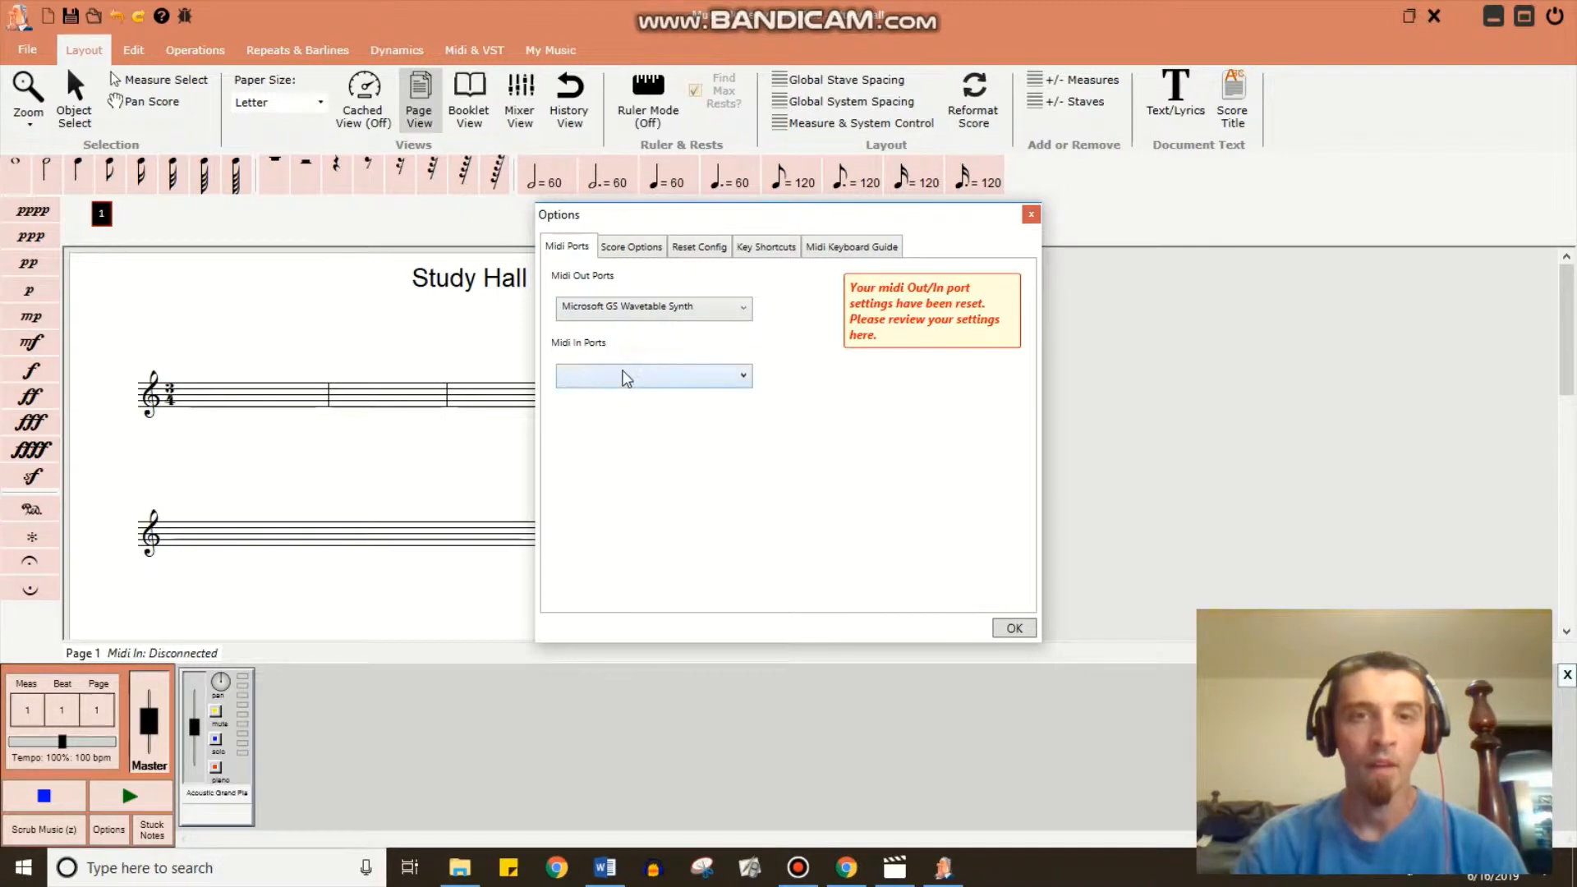
left_click(659, 309)
left_click(659, 309)
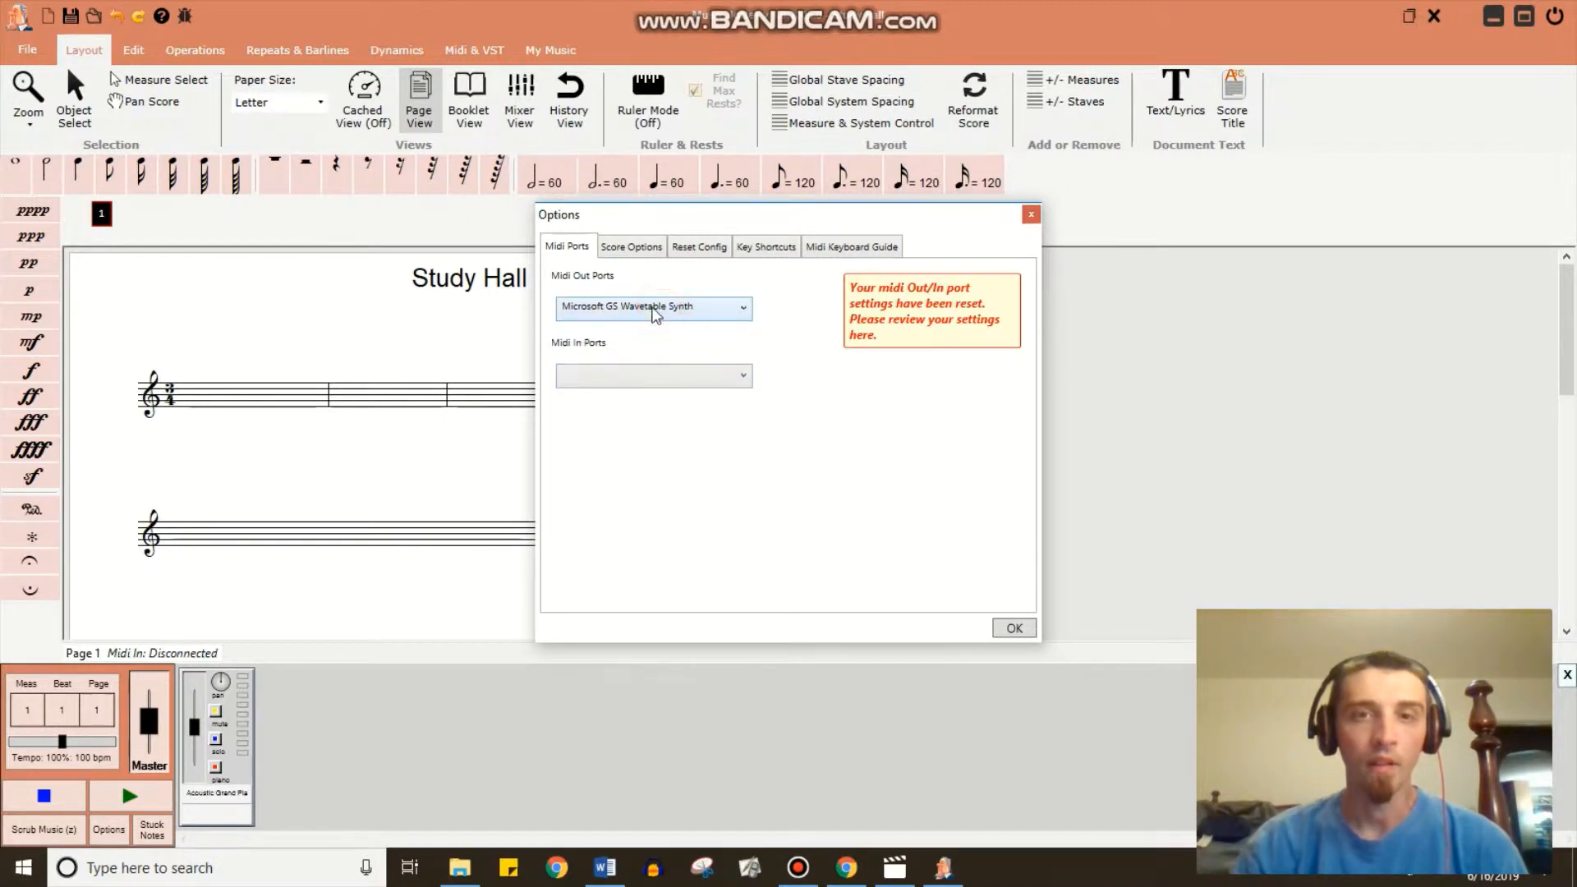
left_click(654, 309)
left_click(655, 309)
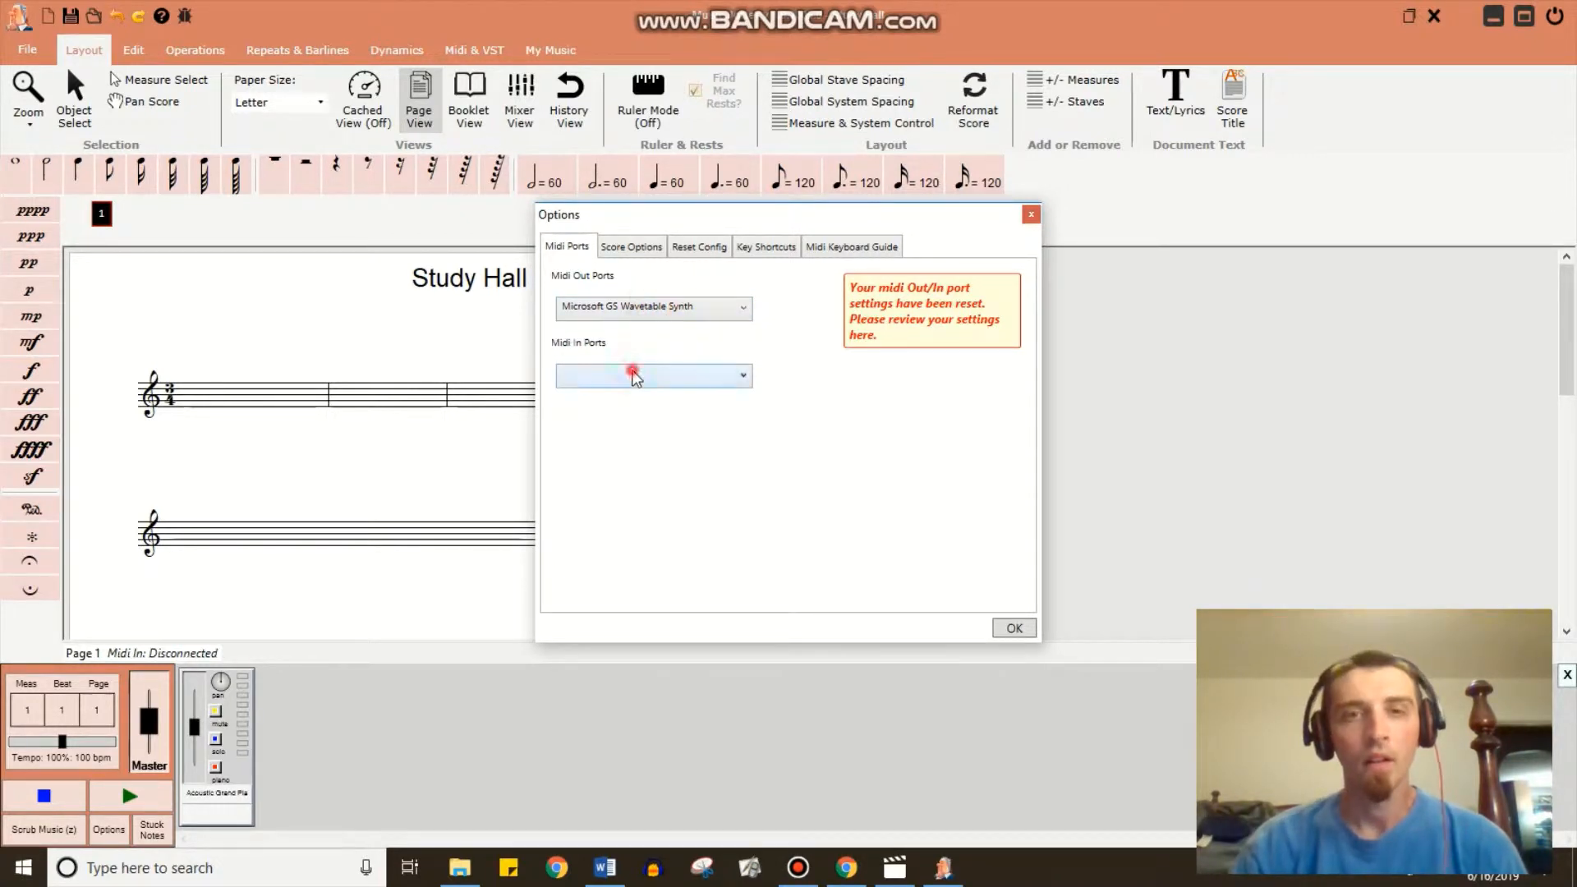
left_click(634, 377)
left_click(634, 377)
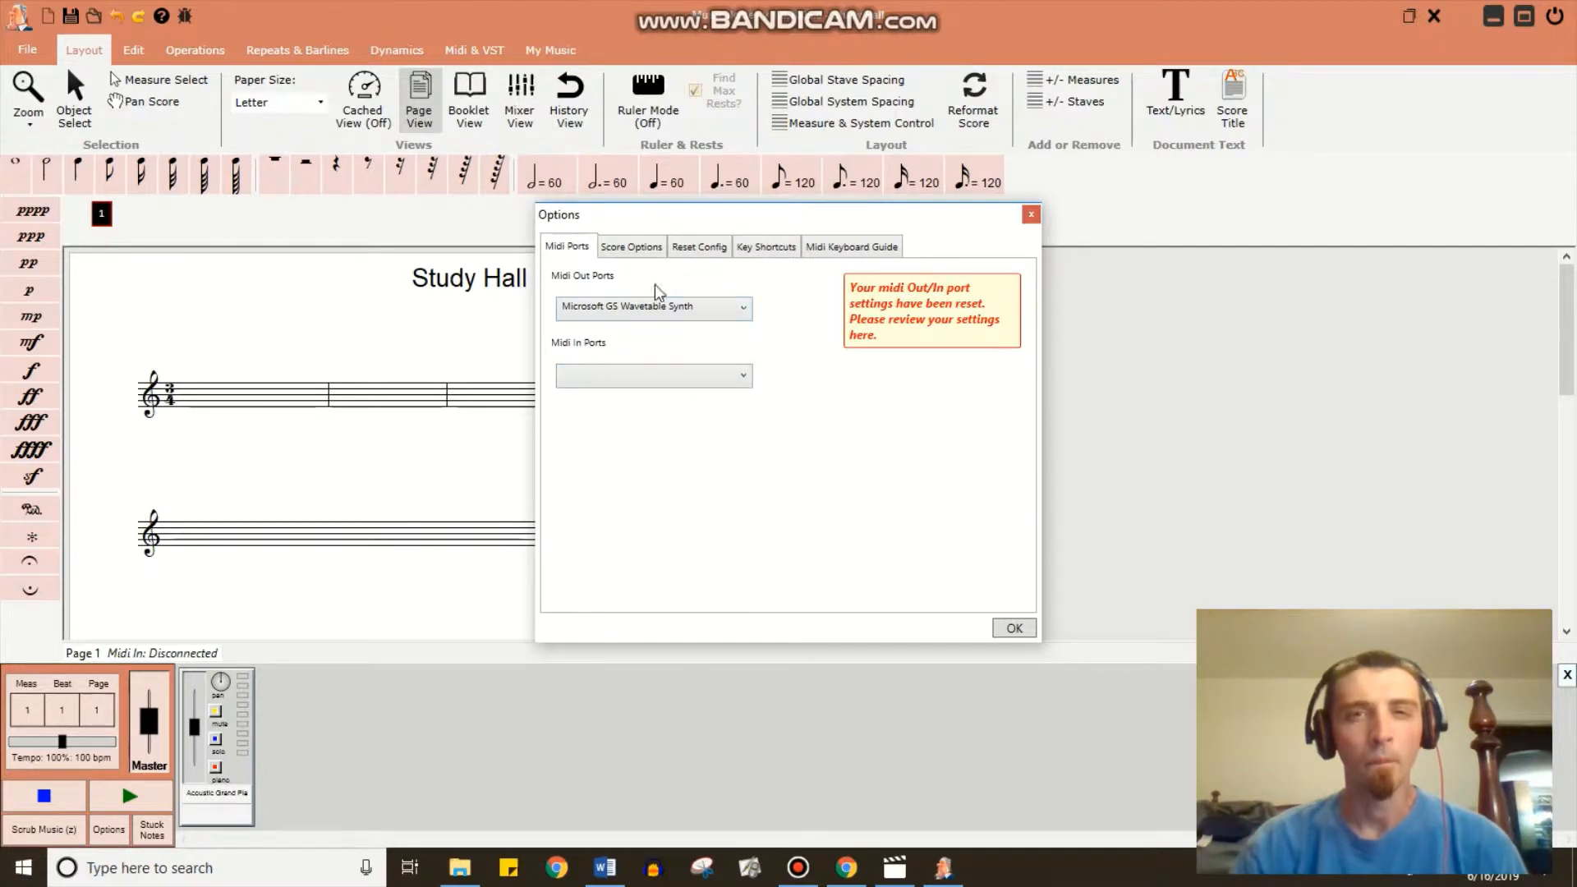
Look through the score options, configuration reset, key shortcuts and MIDI keyboard guide settings.
left_click(630, 247)
left_click(699, 246)
left_click(764, 246)
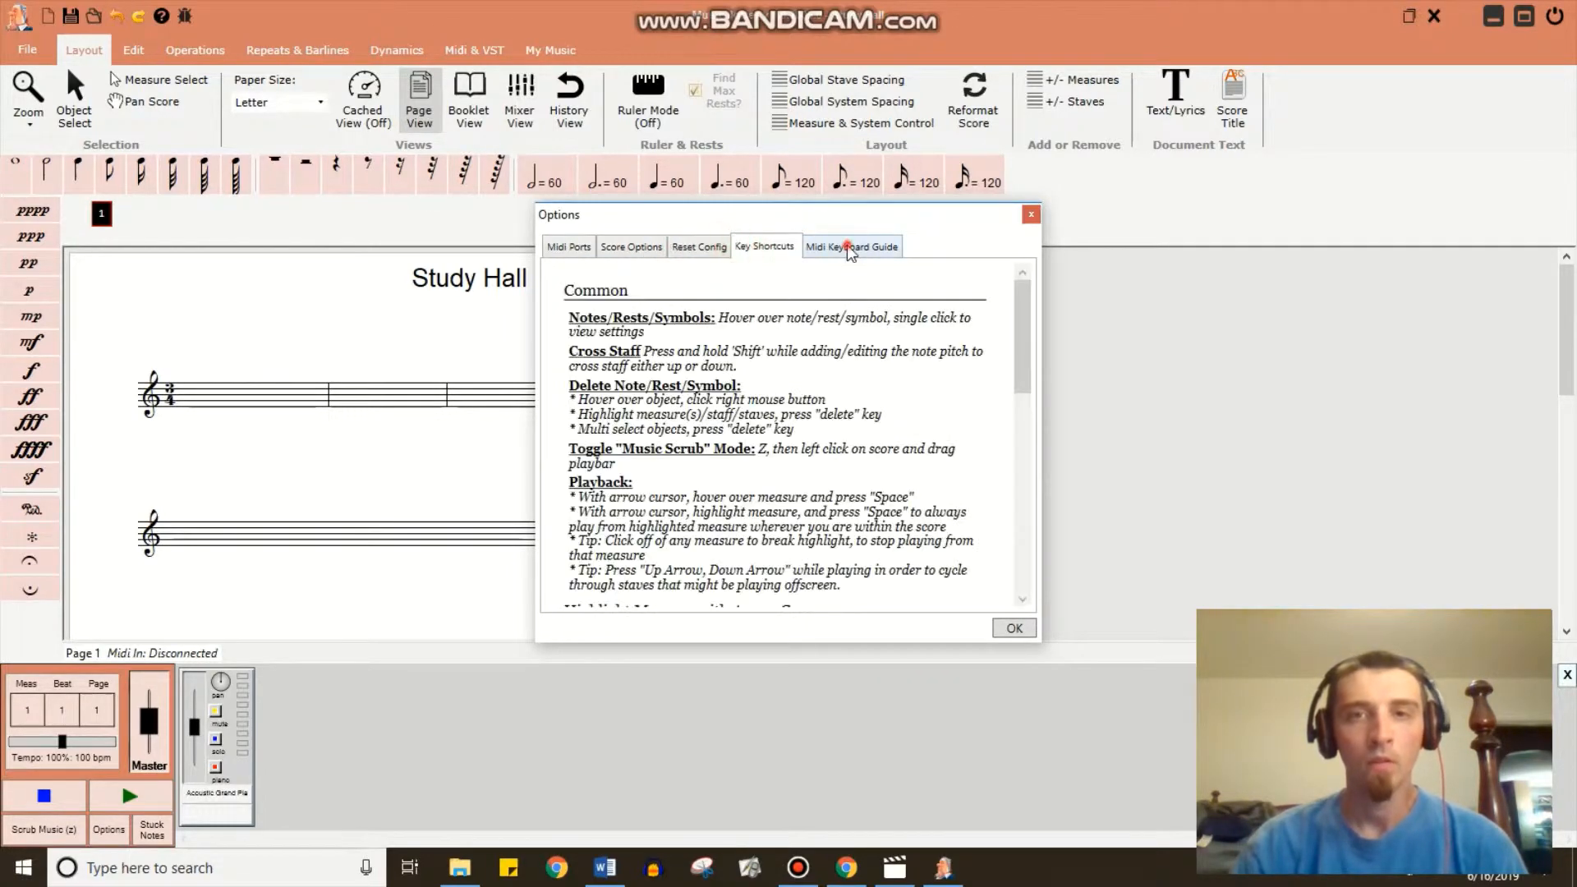
left_click(850, 249)
Choose Microsoft GS Wavetable Synth as the Midi Out port and accept the options.
left_click(569, 247)
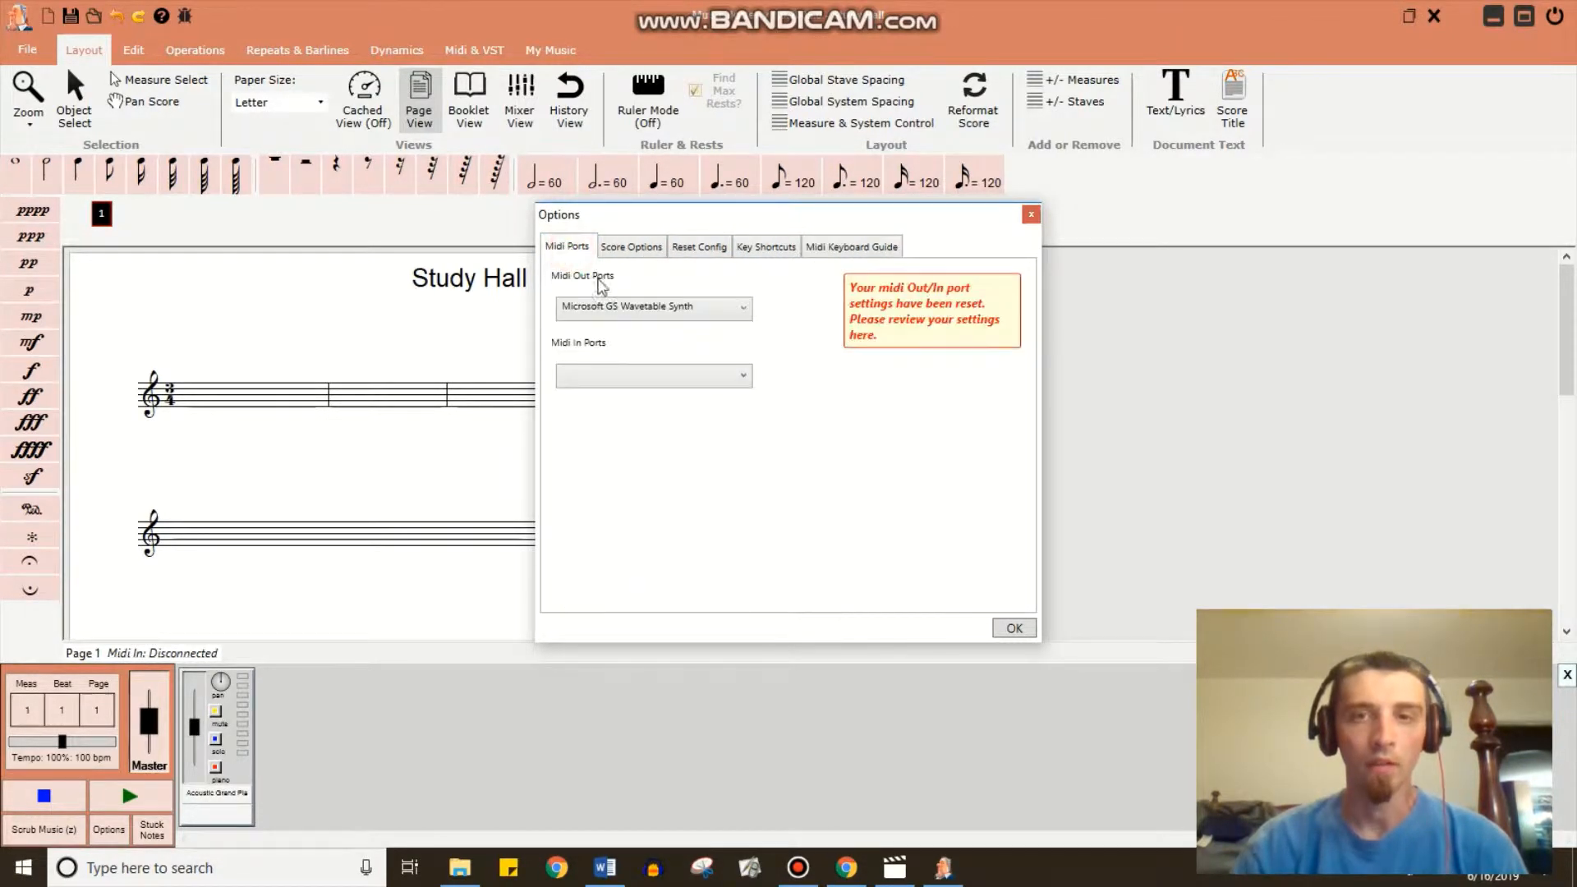
left_click(626, 309)
left_click(629, 324)
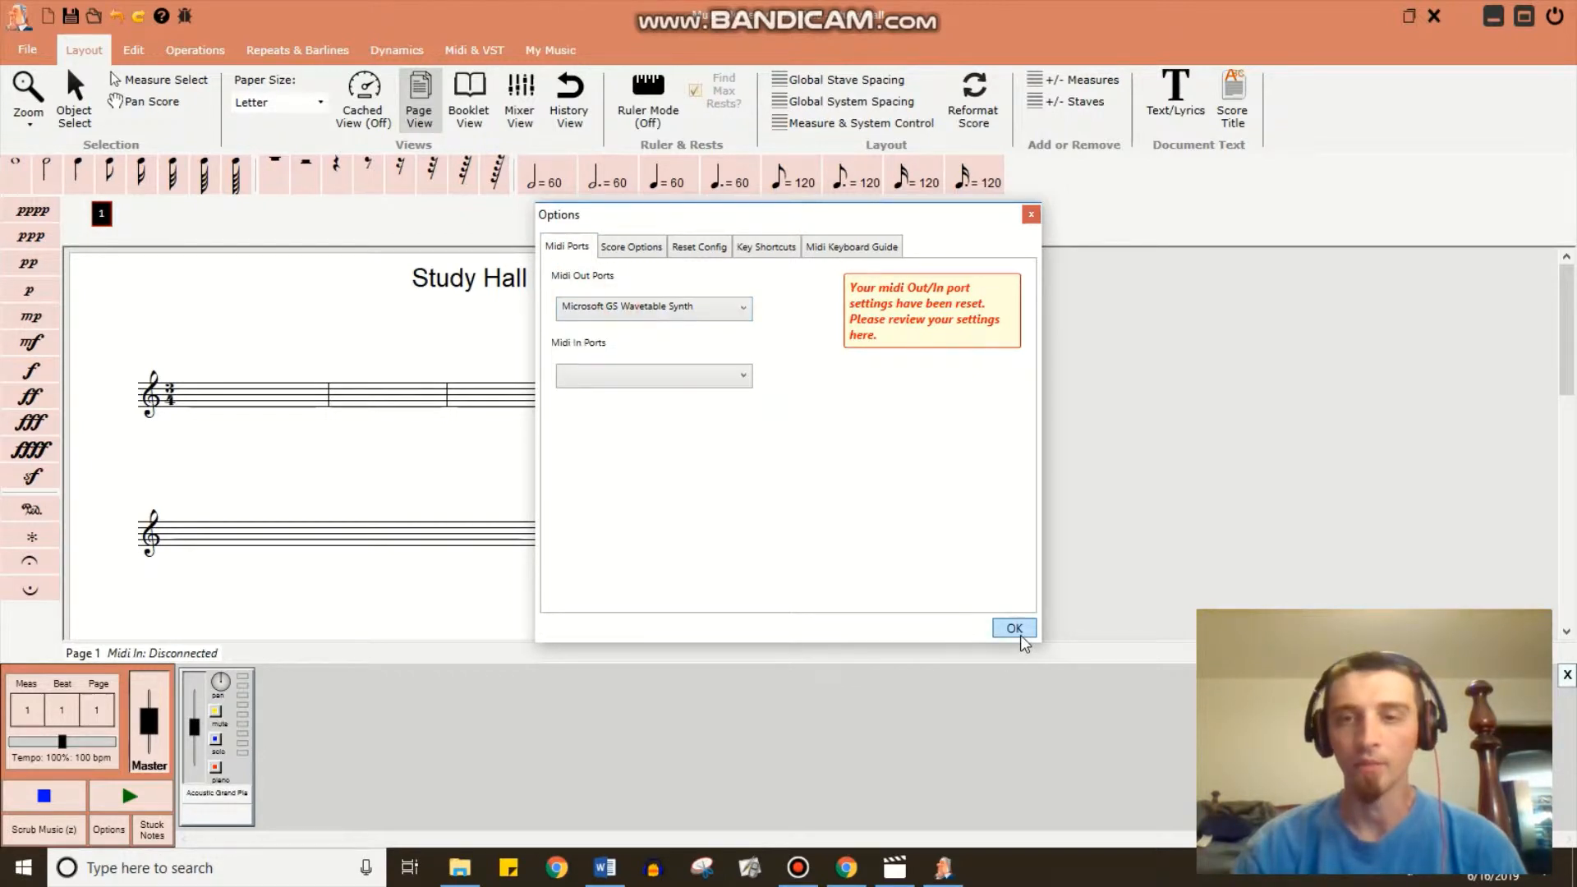
left_click(1015, 628)
Exit Music Jotter and launch it again from the desktop.
left_click(1555, 16)
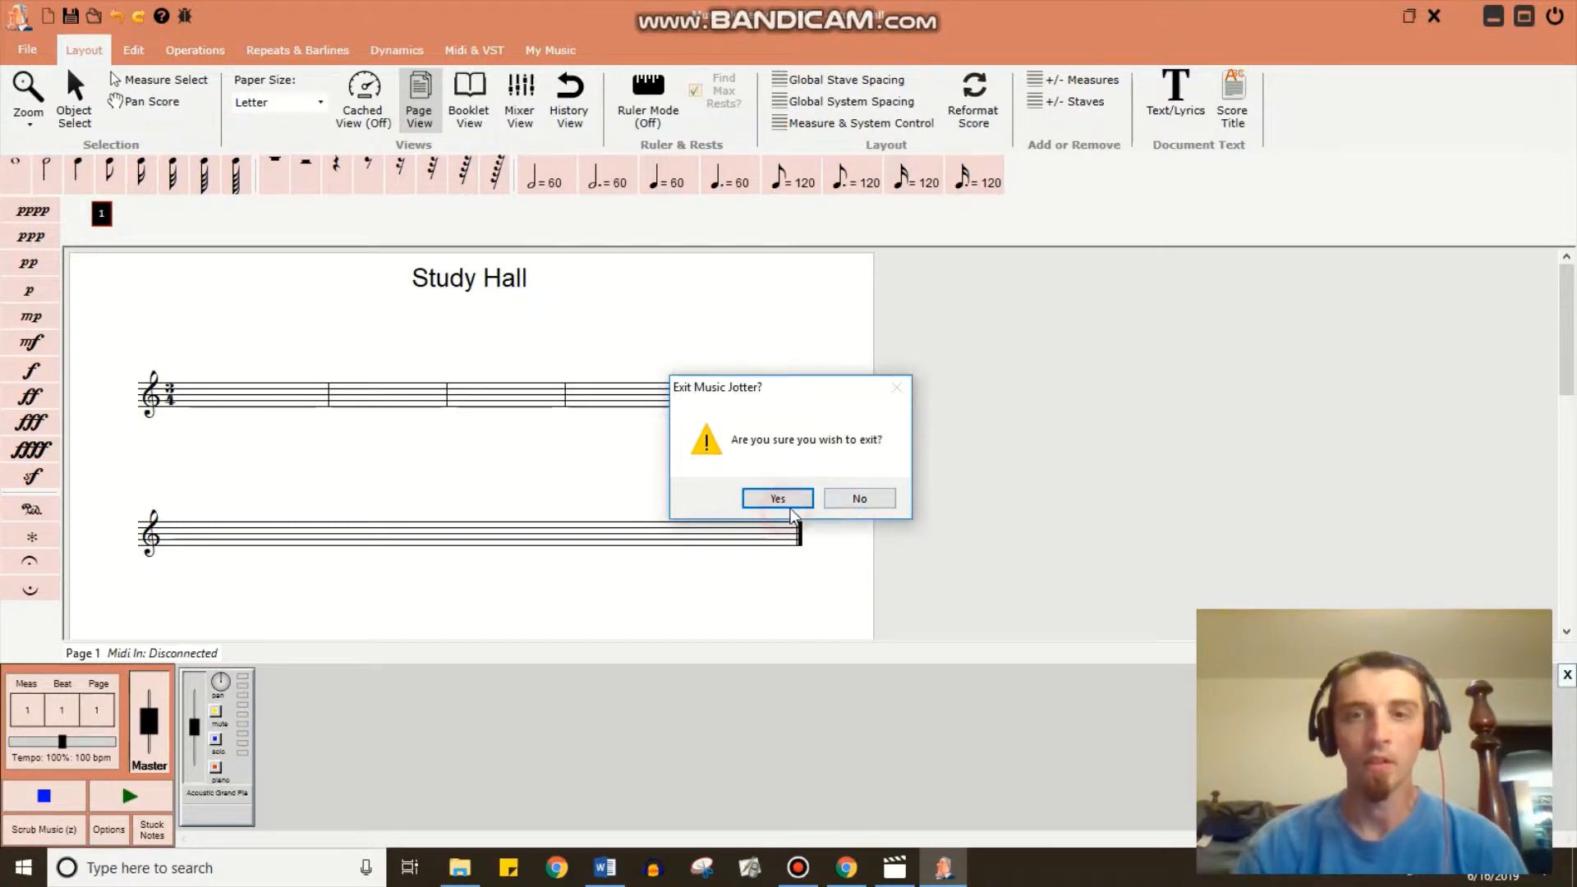
left_click(782, 505)
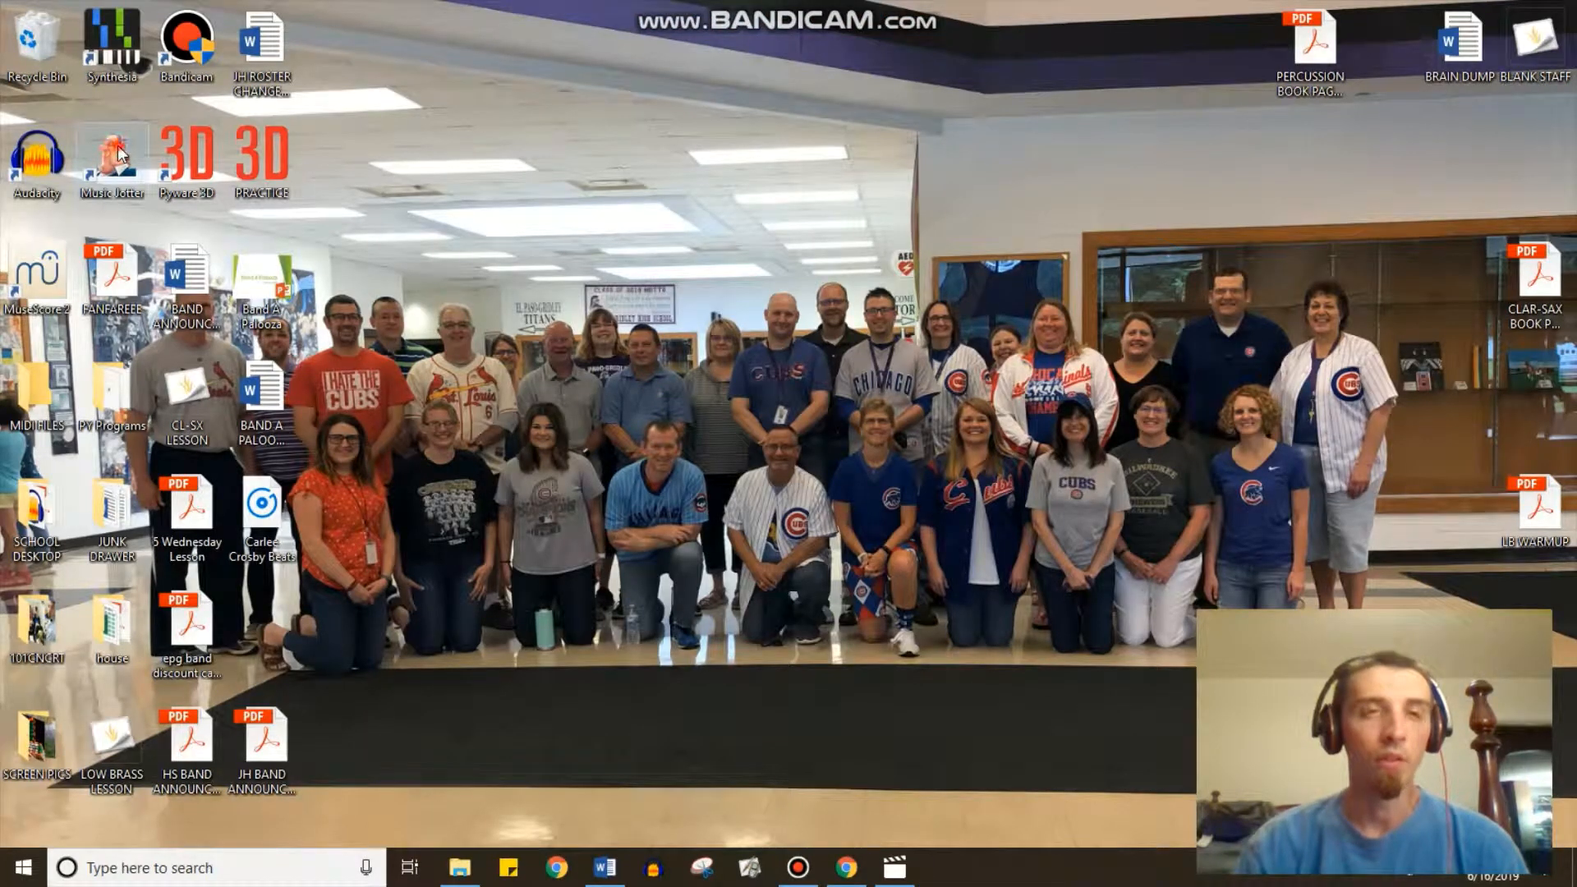
double_click(115, 156)
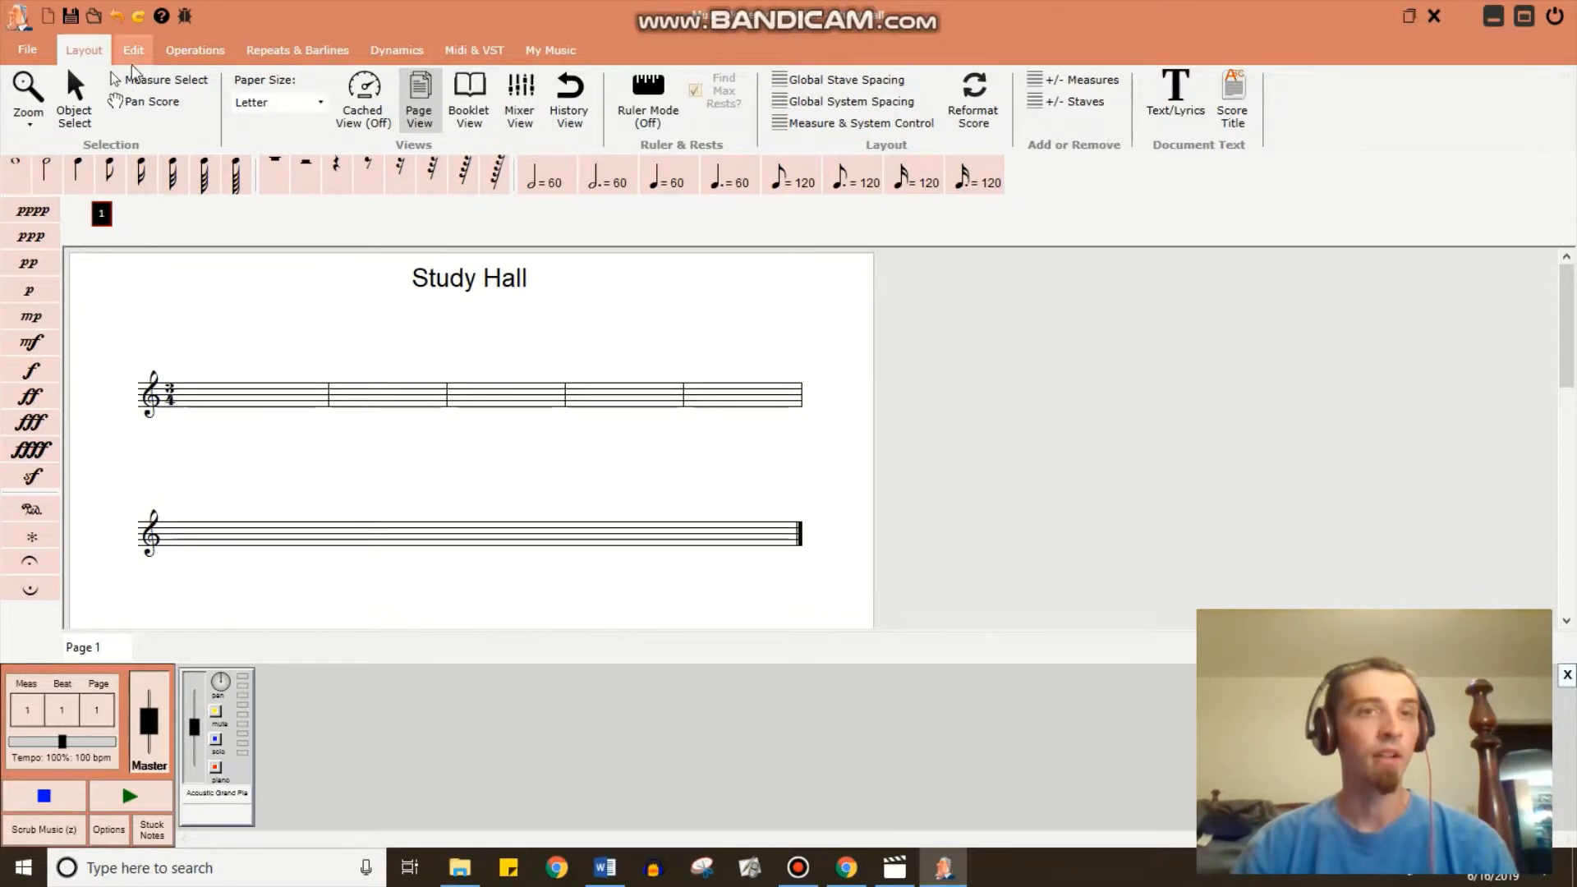
Start a new composition and move its setup dialog over the middle of the score.
left_click(27, 50)
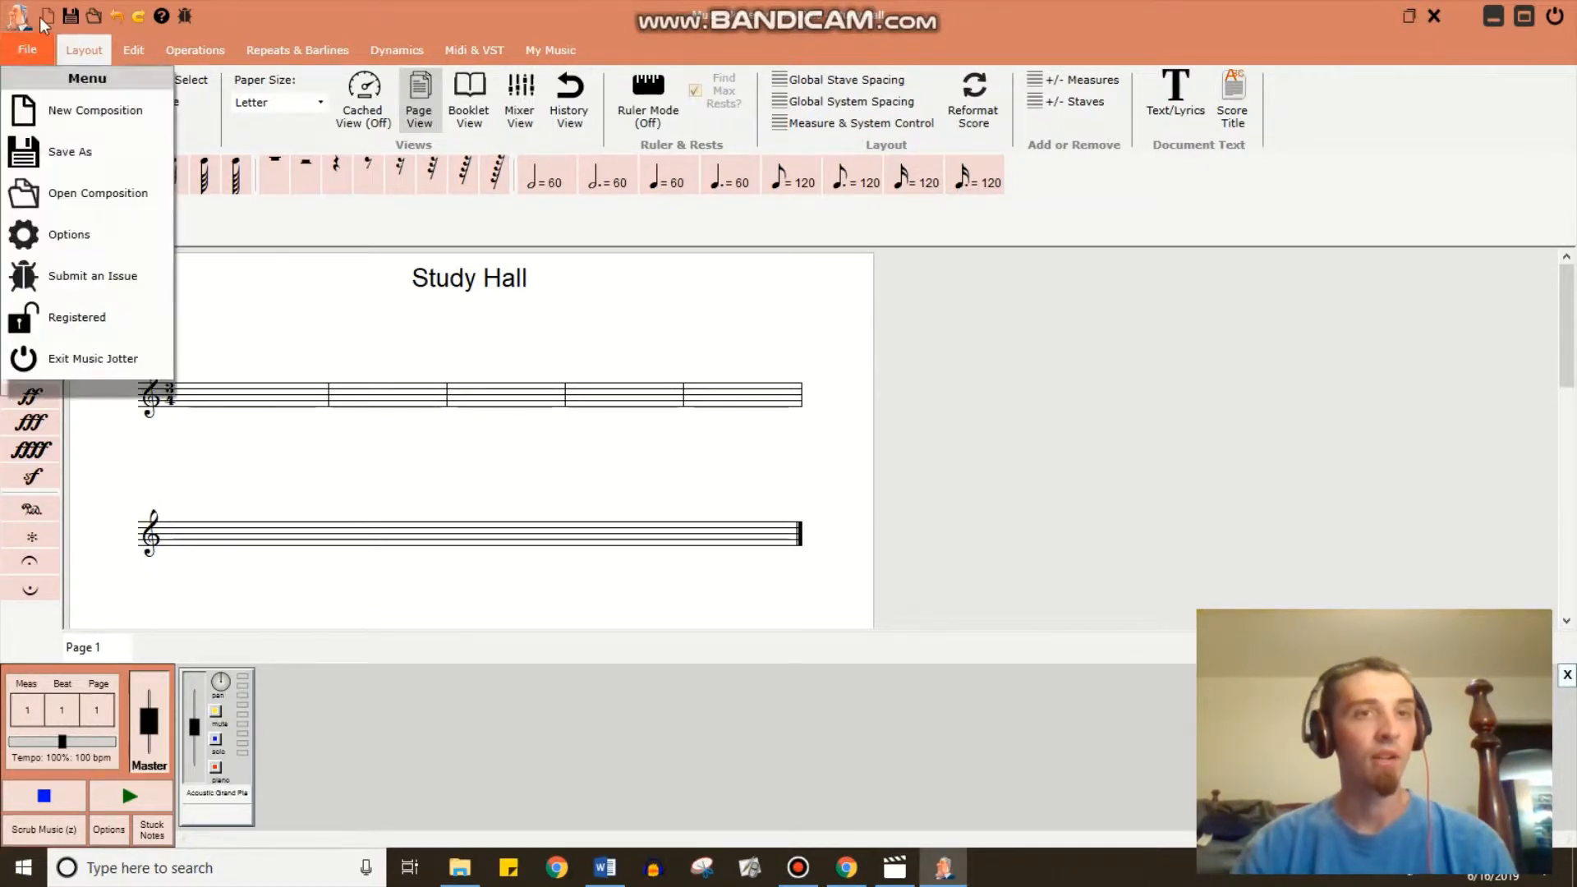
left_click(47, 16)
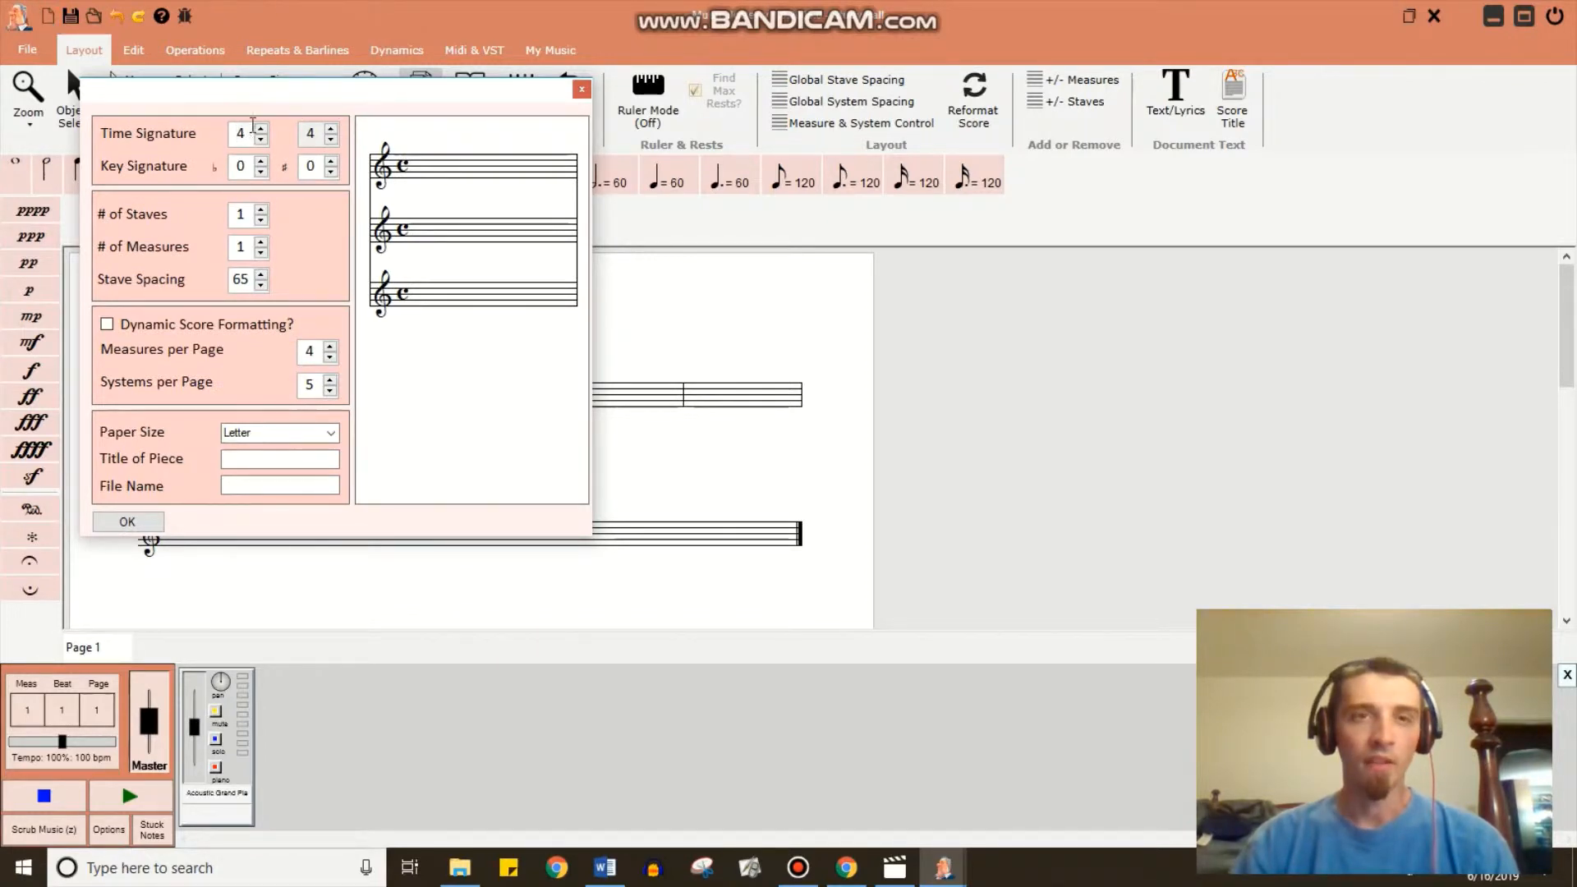
left_click(237, 134)
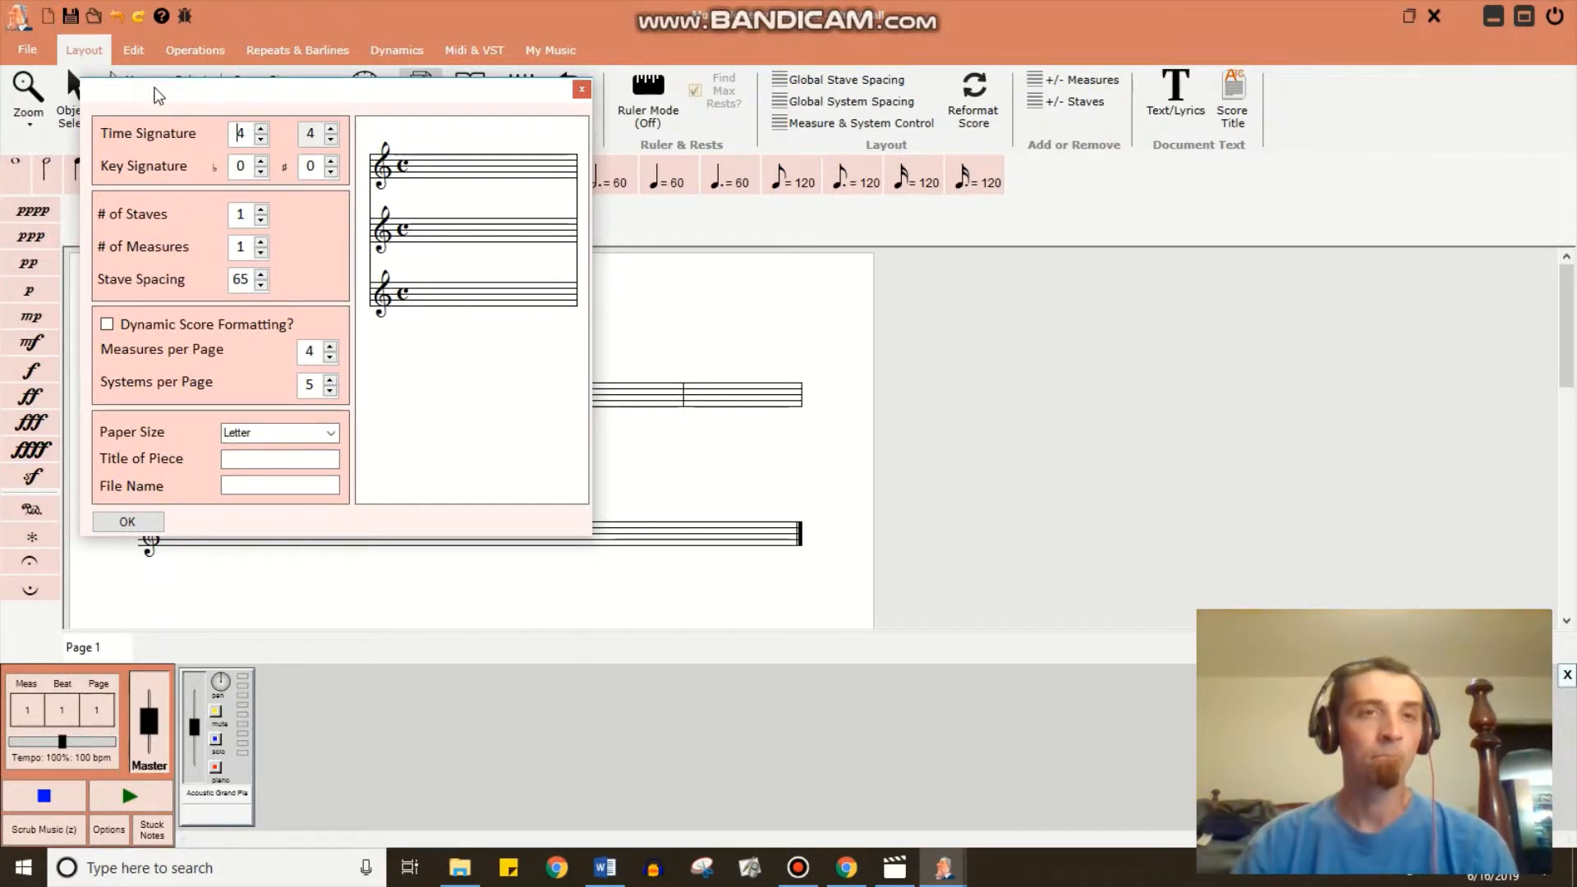
left_click_drag(159, 96, 386, 294)
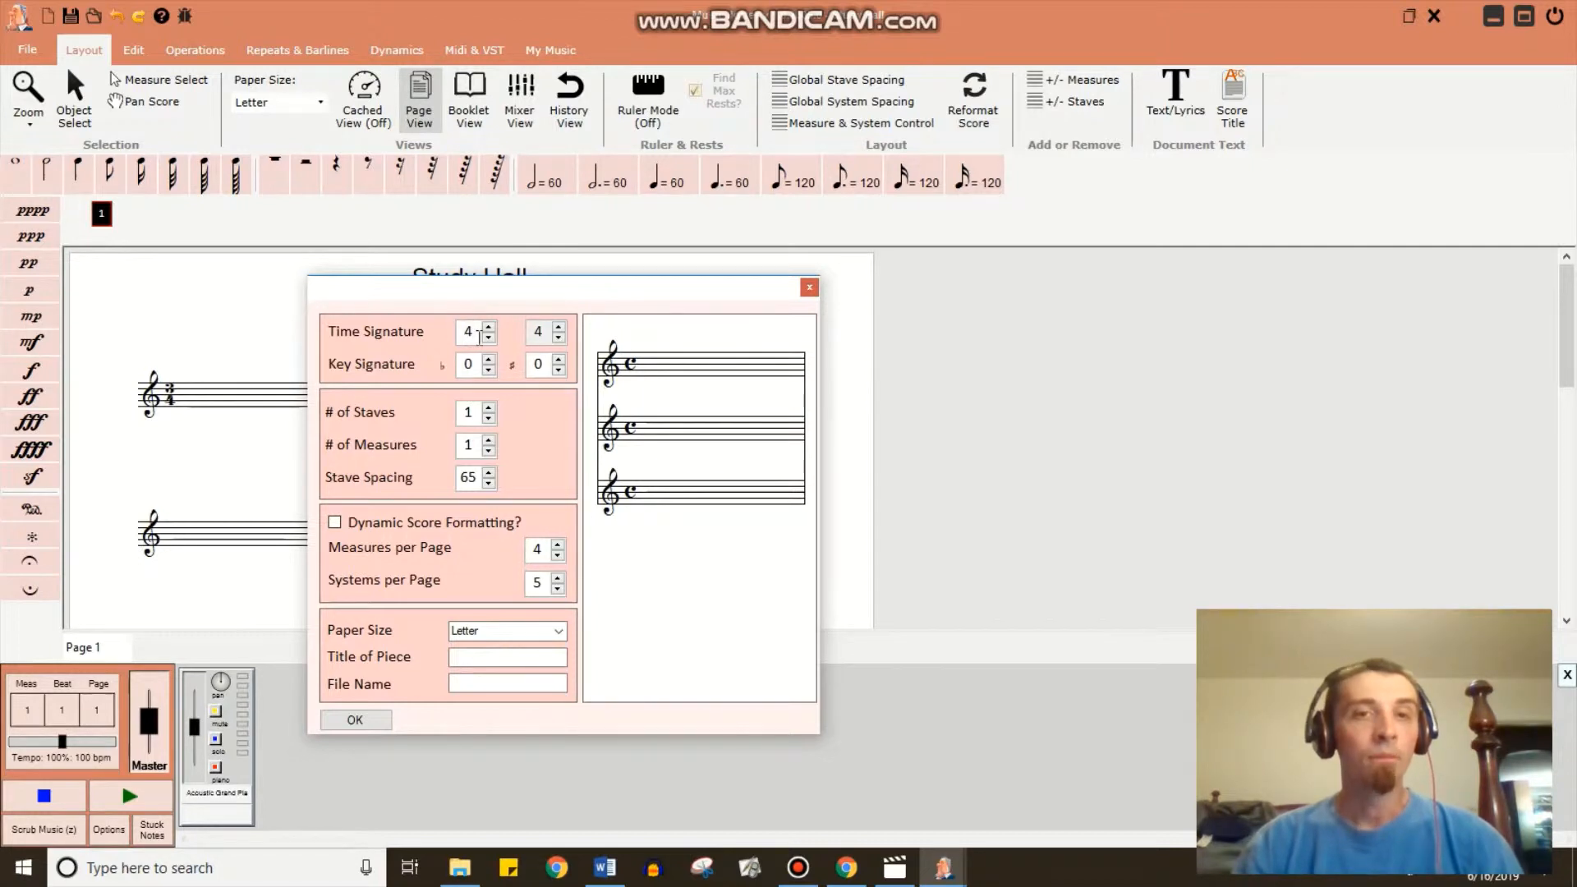
Try out flats and one sharp in the key signature and return it to no accidentals.
left_click(488, 361)
left_click(488, 361)
left_click(488, 361)
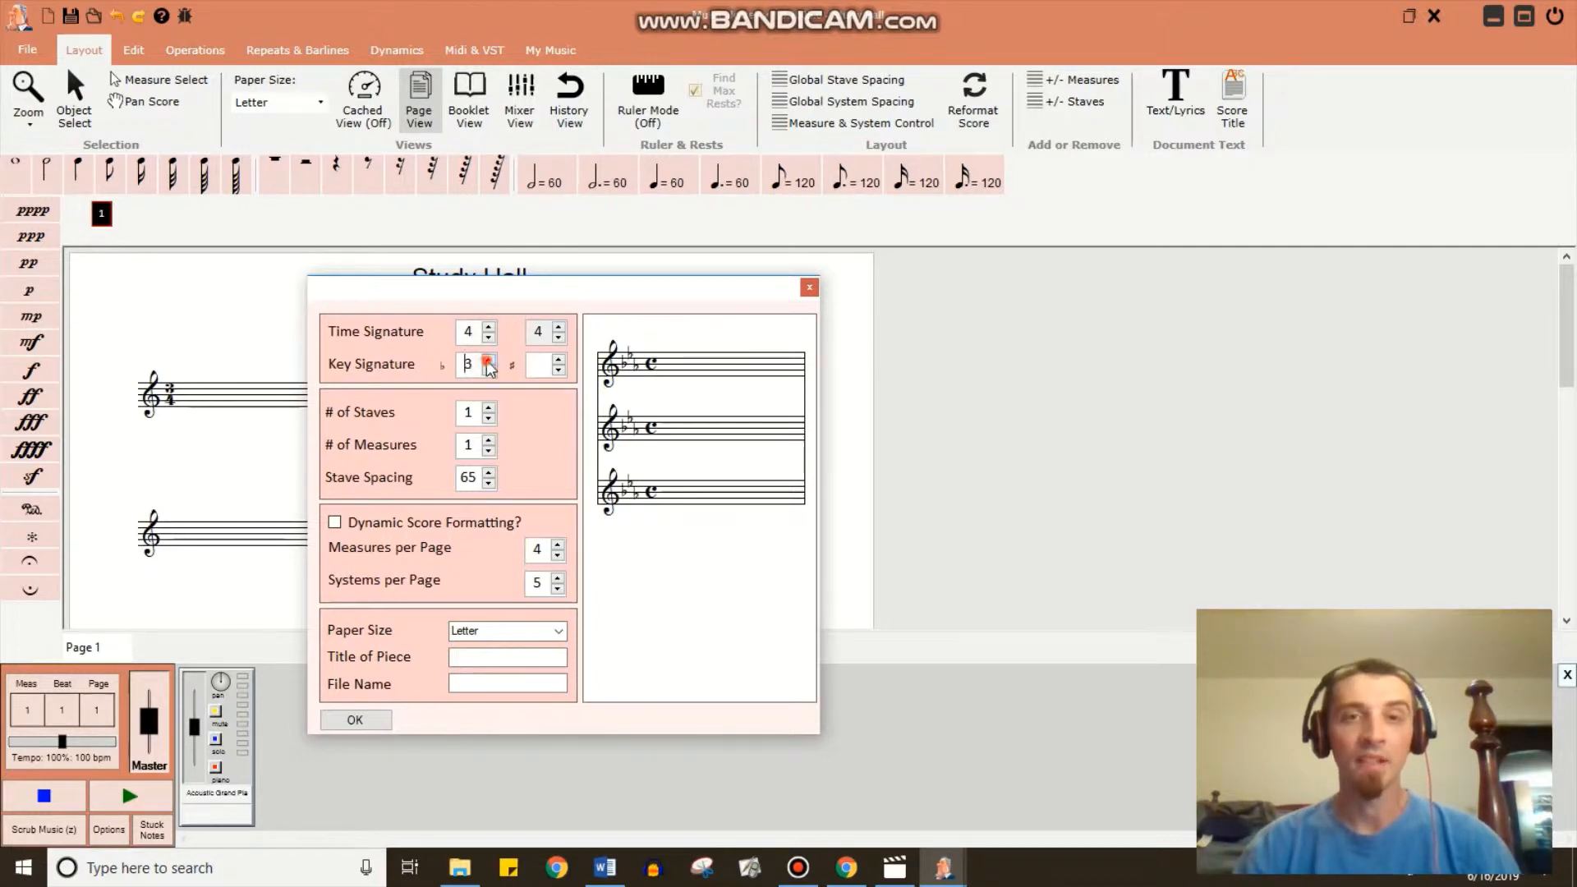
left_click(488, 361)
left_click(488, 371)
left_click(488, 371)
left_click(488, 371)
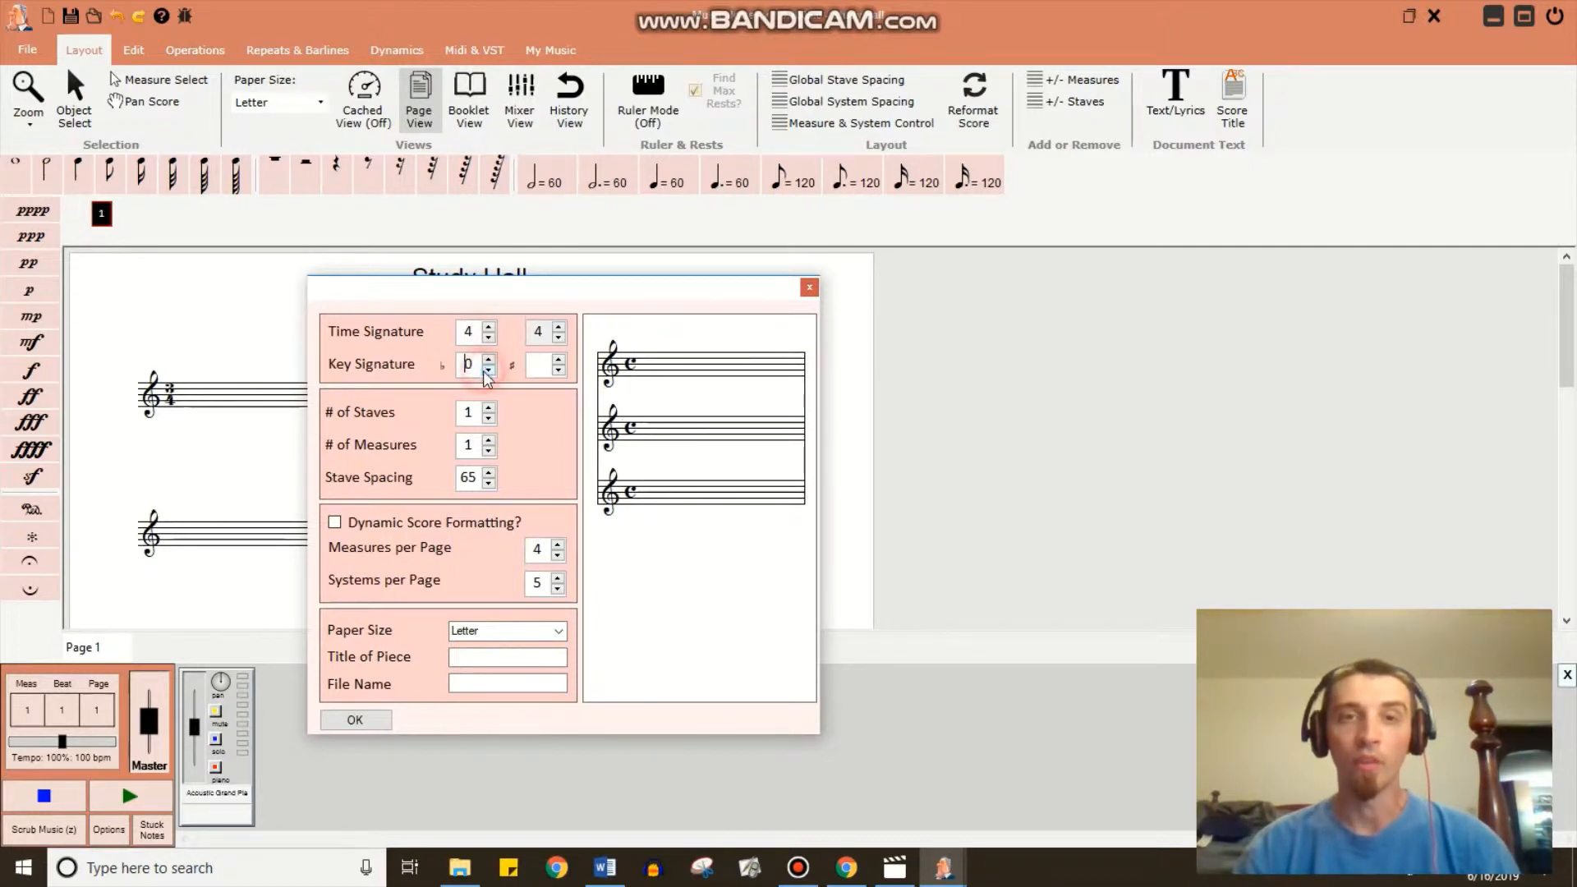
left_click(487, 371)
left_click(558, 362)
left_click(558, 371)
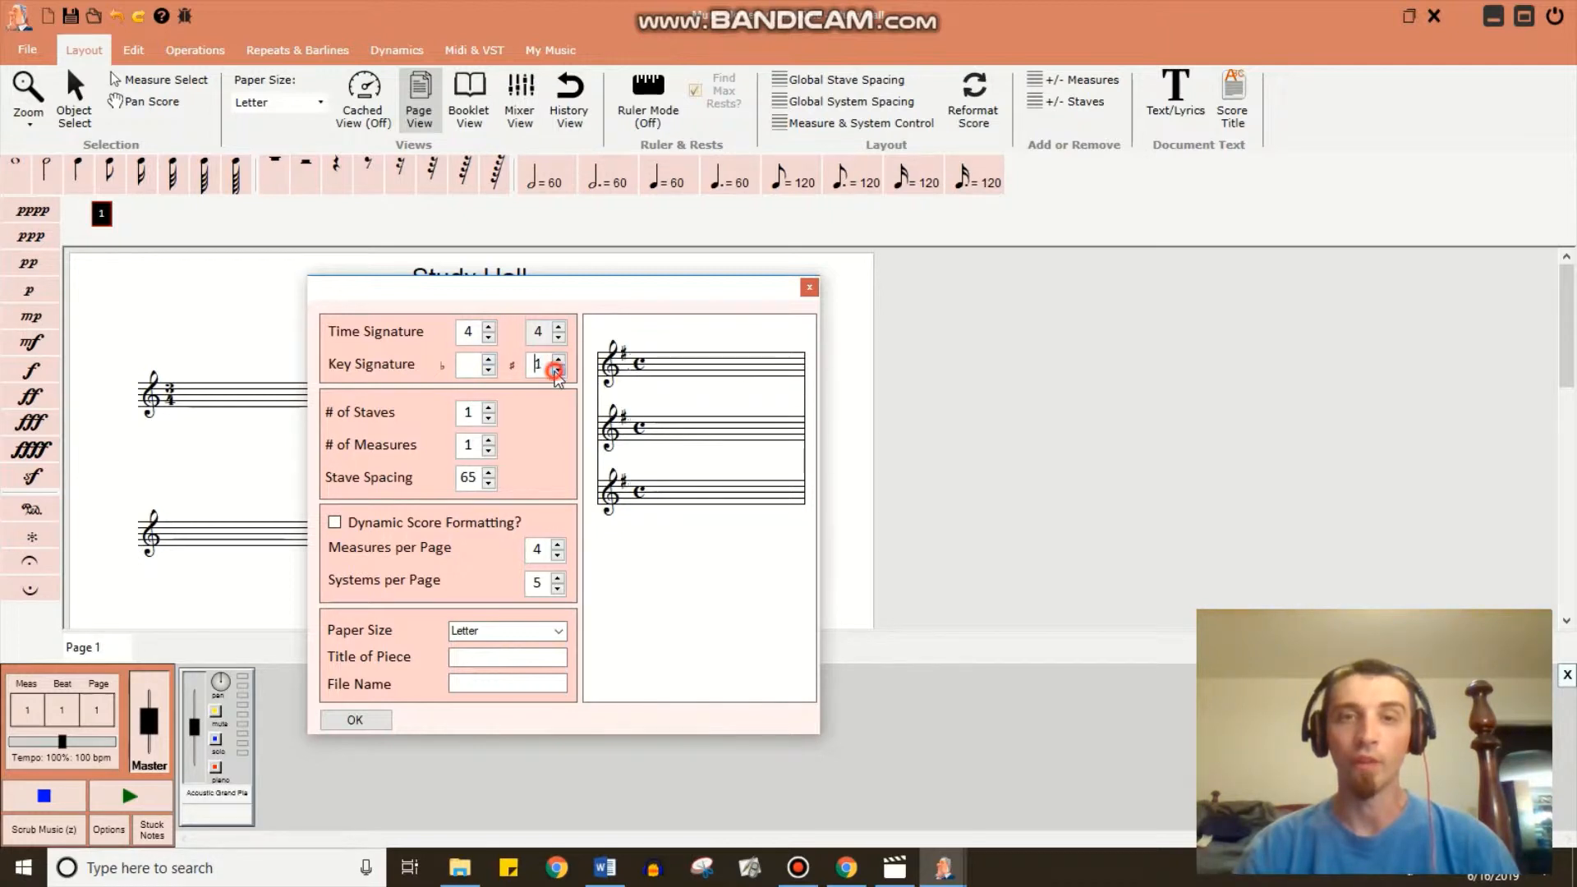
Try three staves for the new composition and return the number of staves to 1.
left_click(489, 408)
left_click(489, 410)
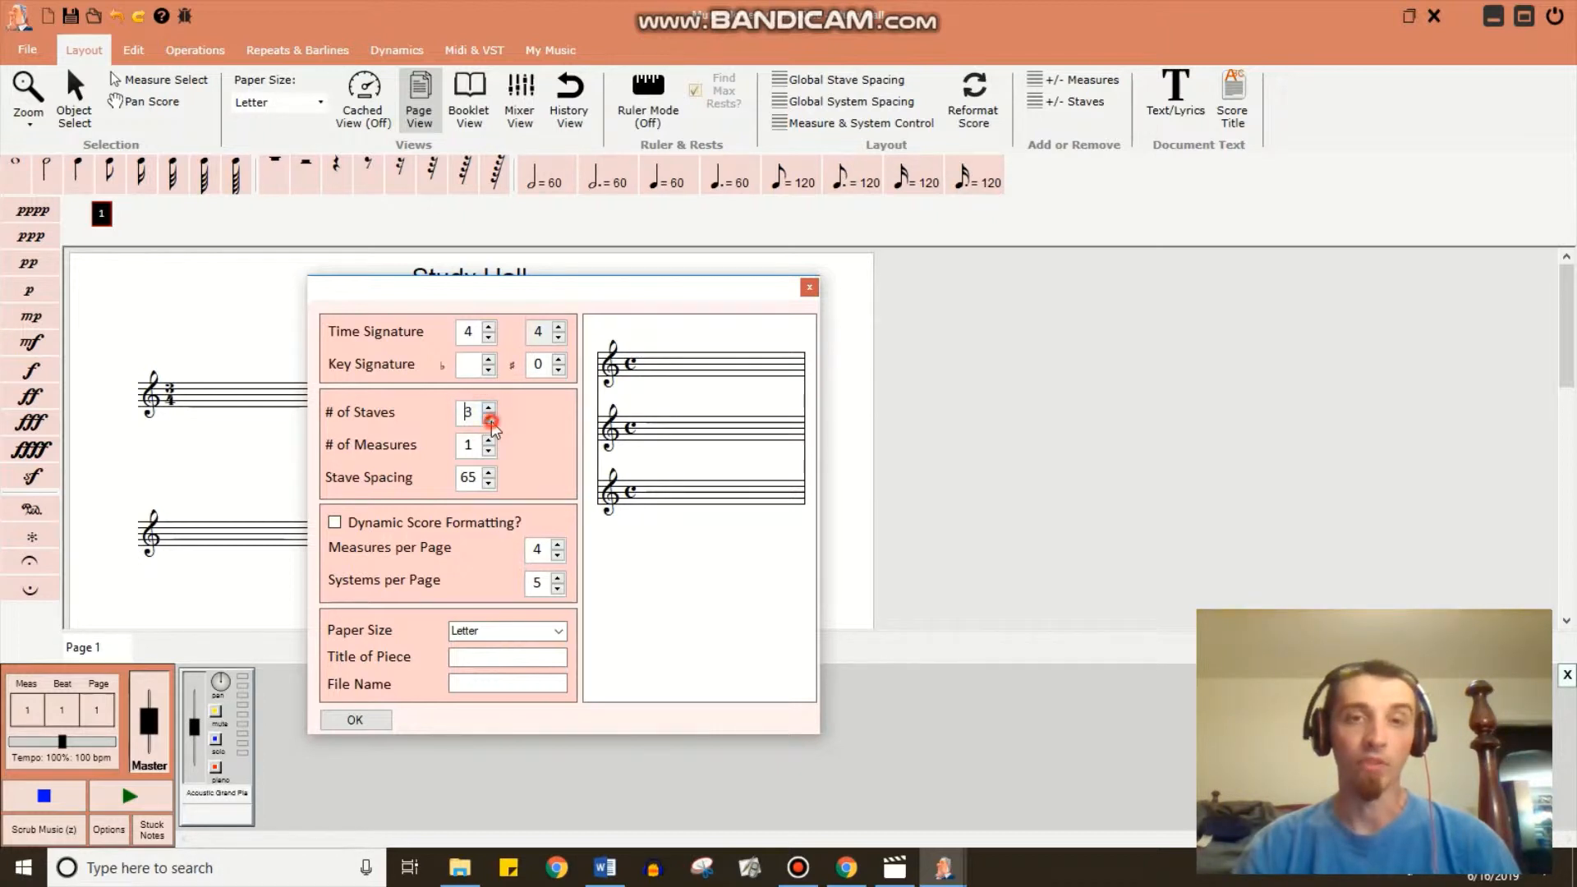
left_click(490, 419)
left_click(490, 420)
Set the number of measures in the new composition to 16.
left_click(489, 440)
left_click(490, 440)
left_click(490, 440)
left_click(490, 440)
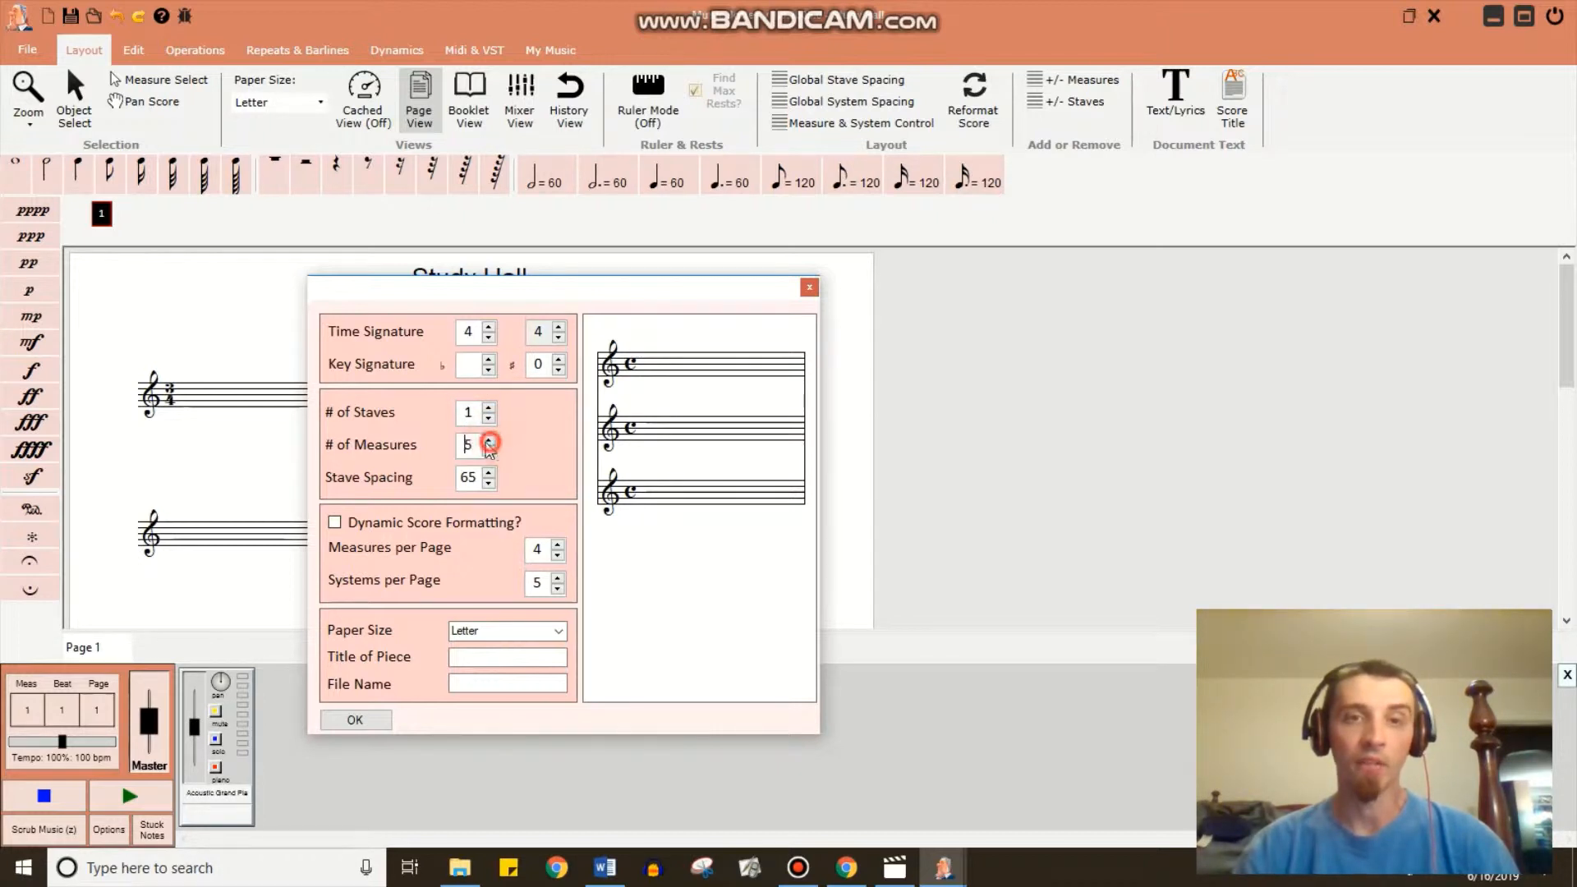
key("Delete")
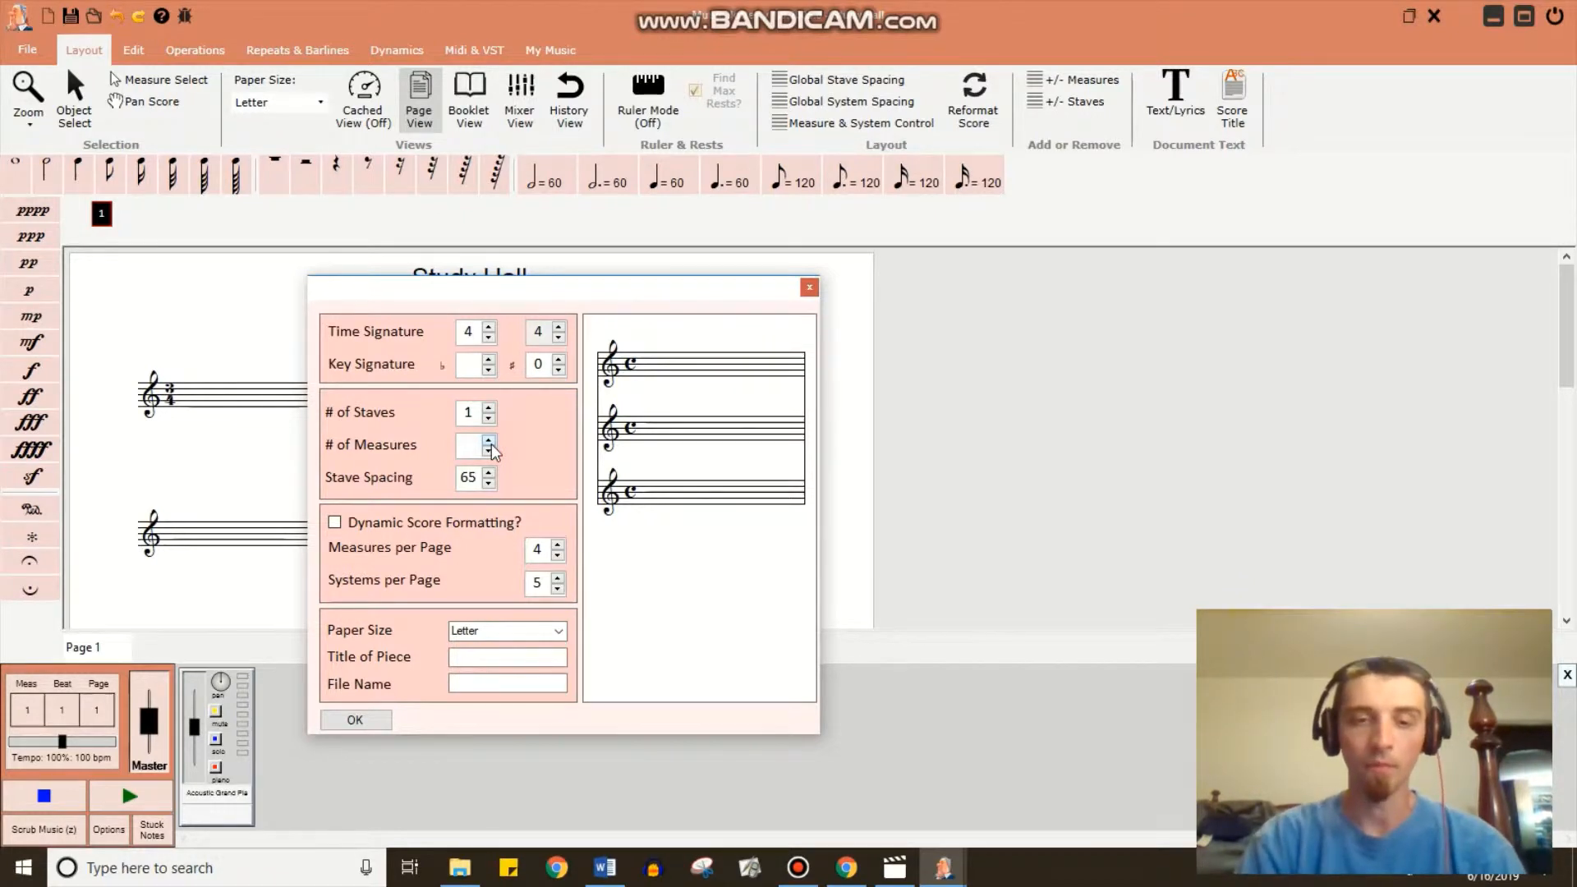
type("16")
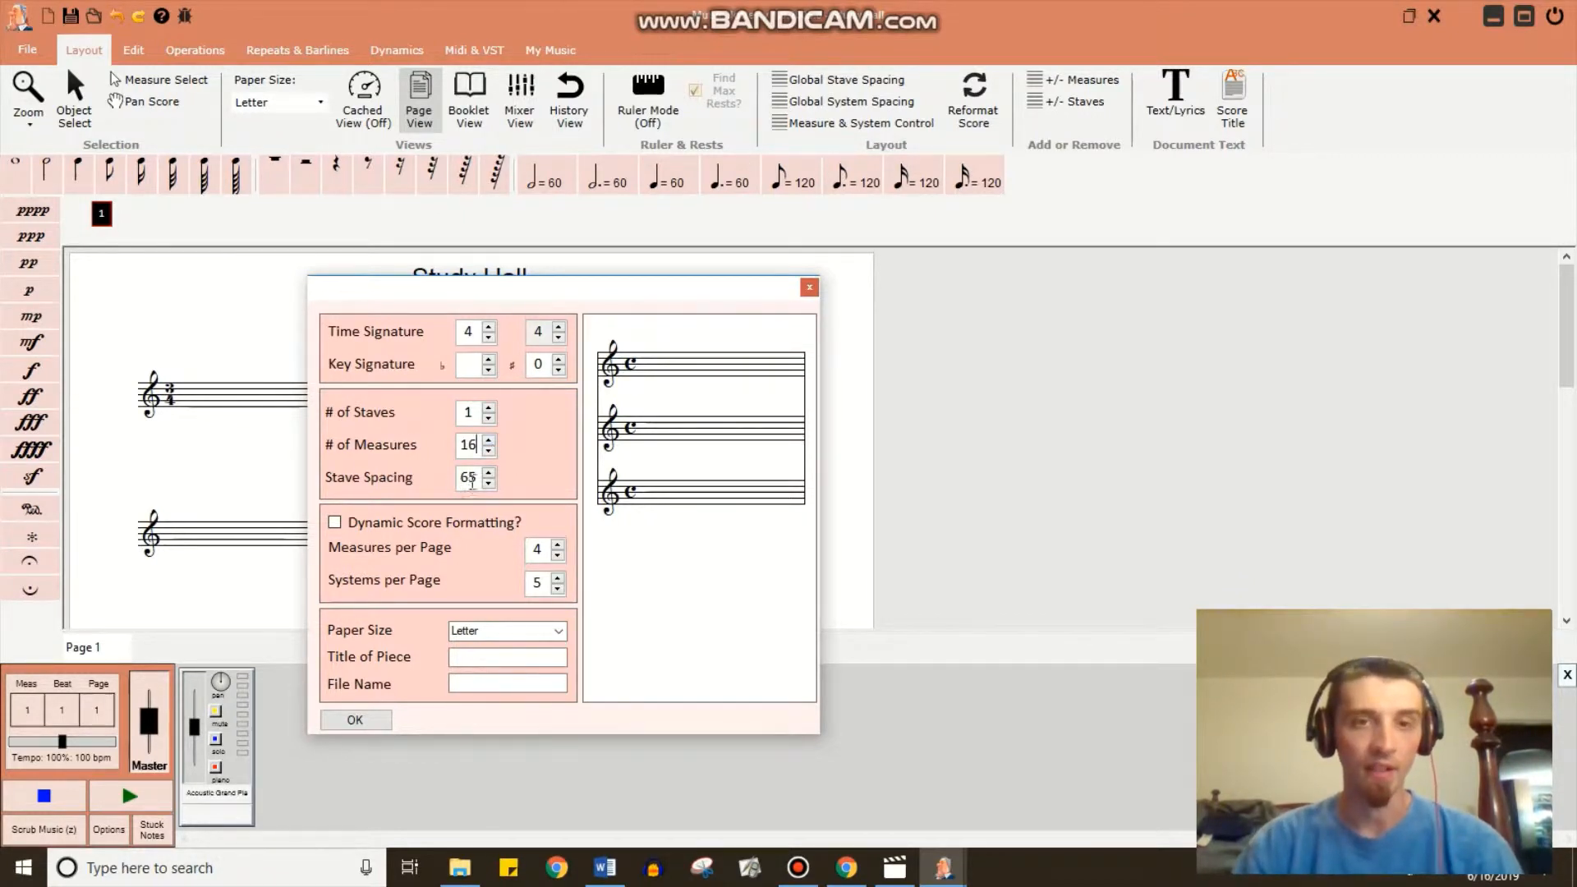
Enable dynamic score formatting for the new composition.
double_click(476, 480)
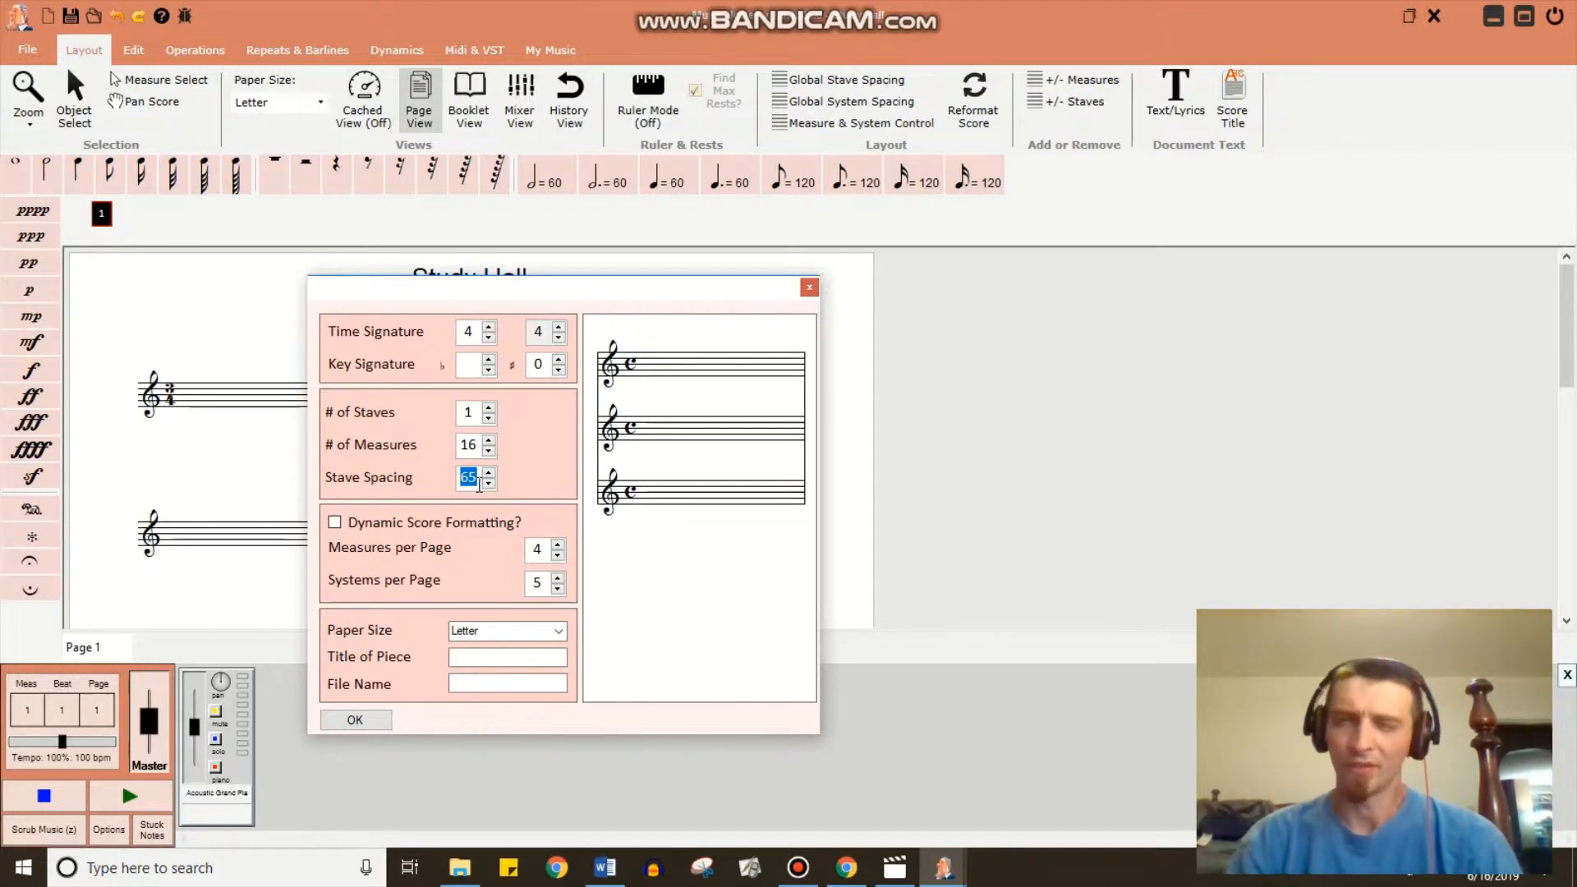
left_click(438, 522)
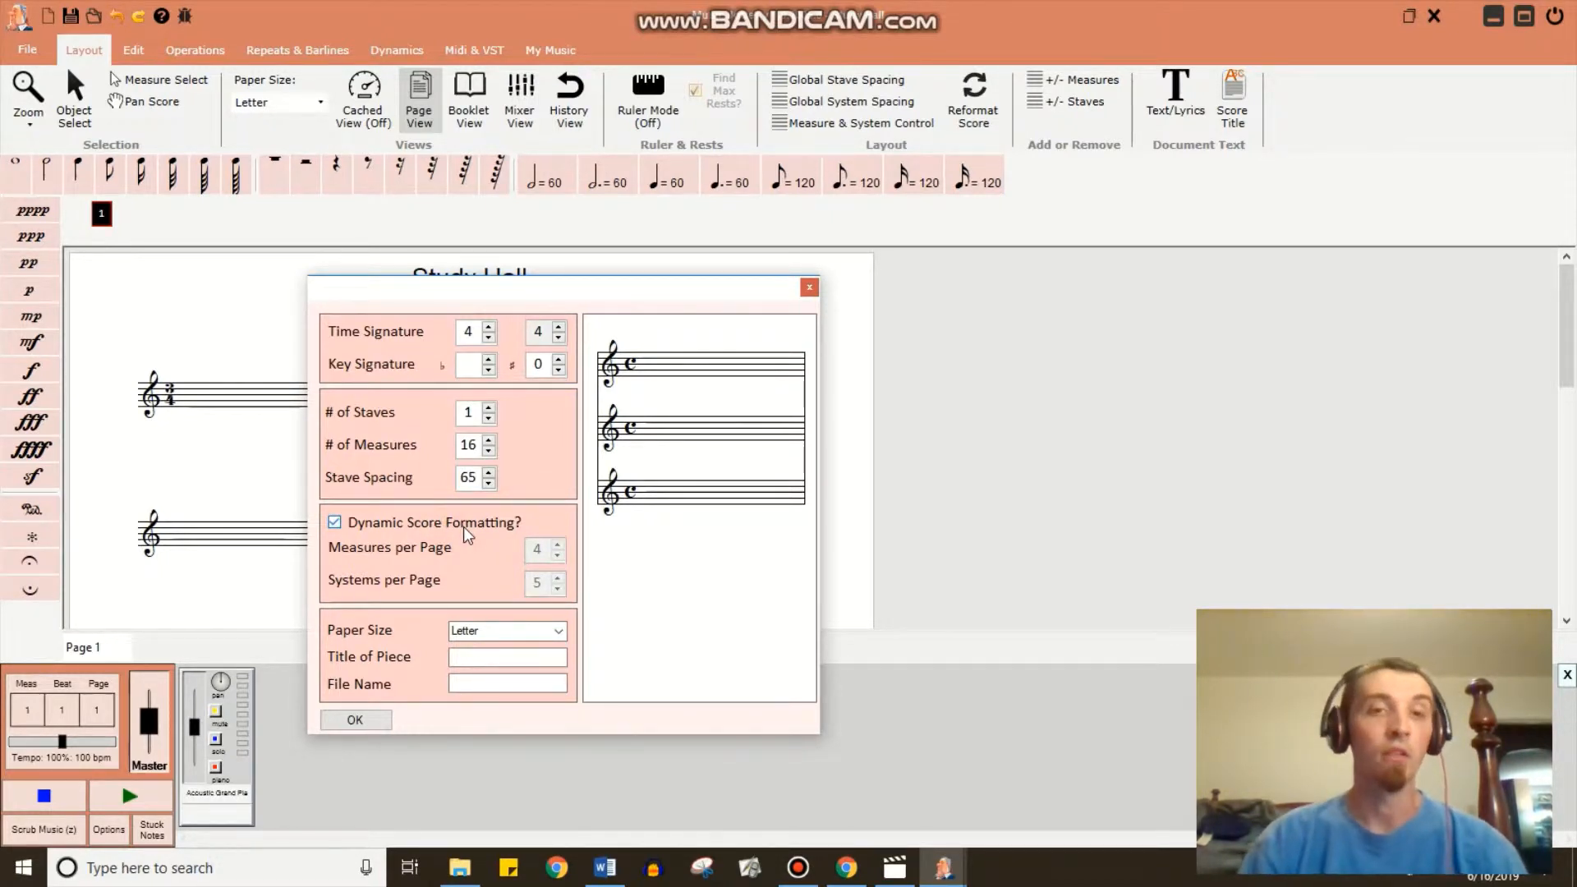
left_click(478, 526)
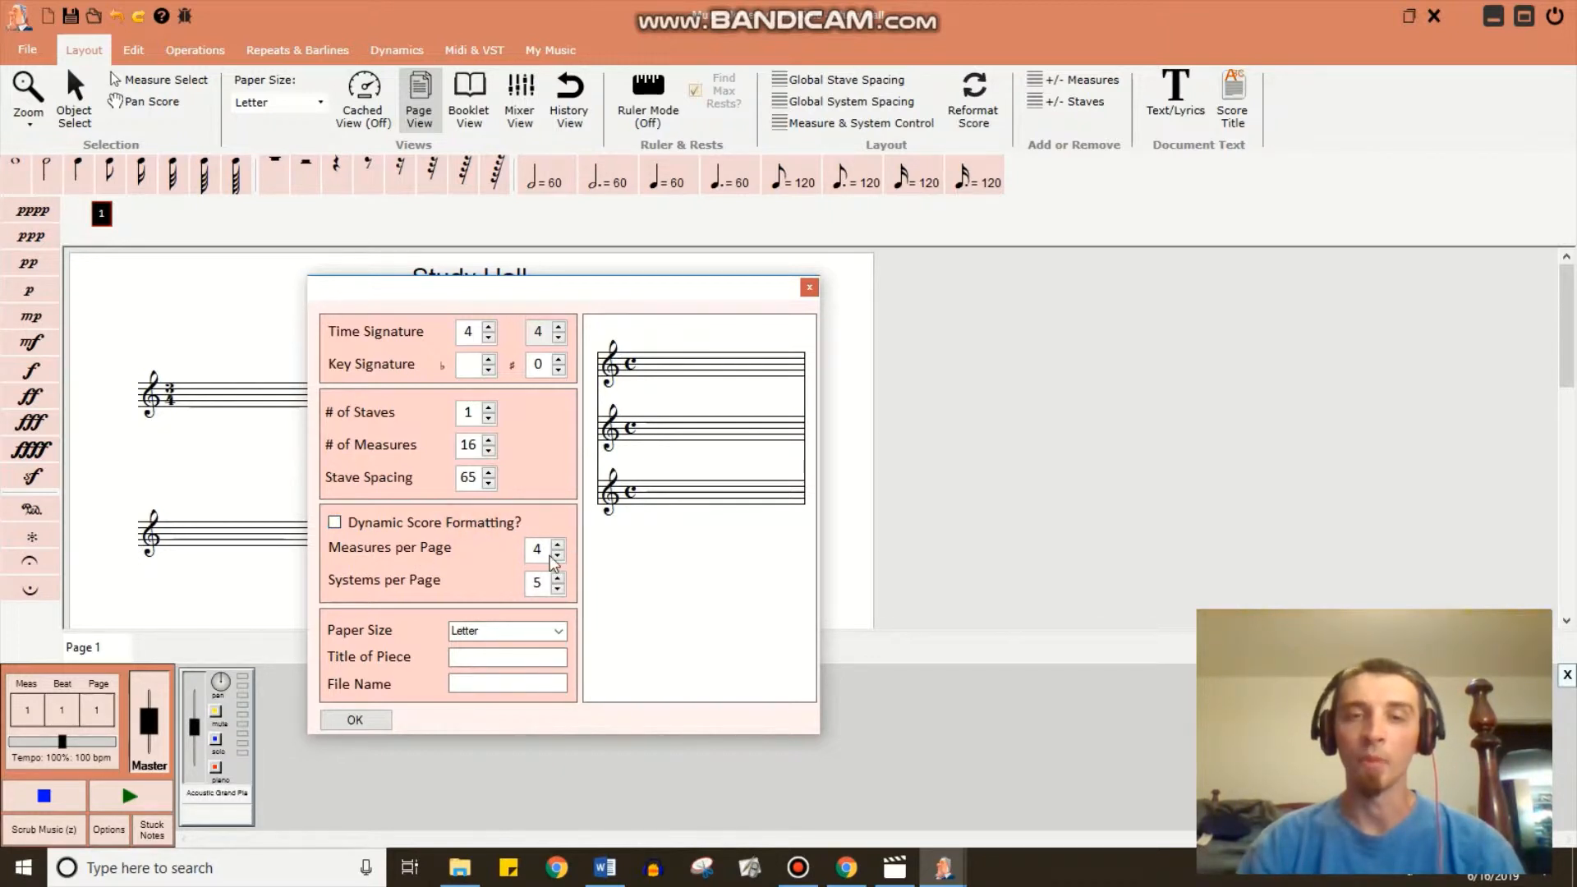
left_click(359, 526)
Title the piece "Testing (6-16-19)" and create the composition.
left_click(496, 657)
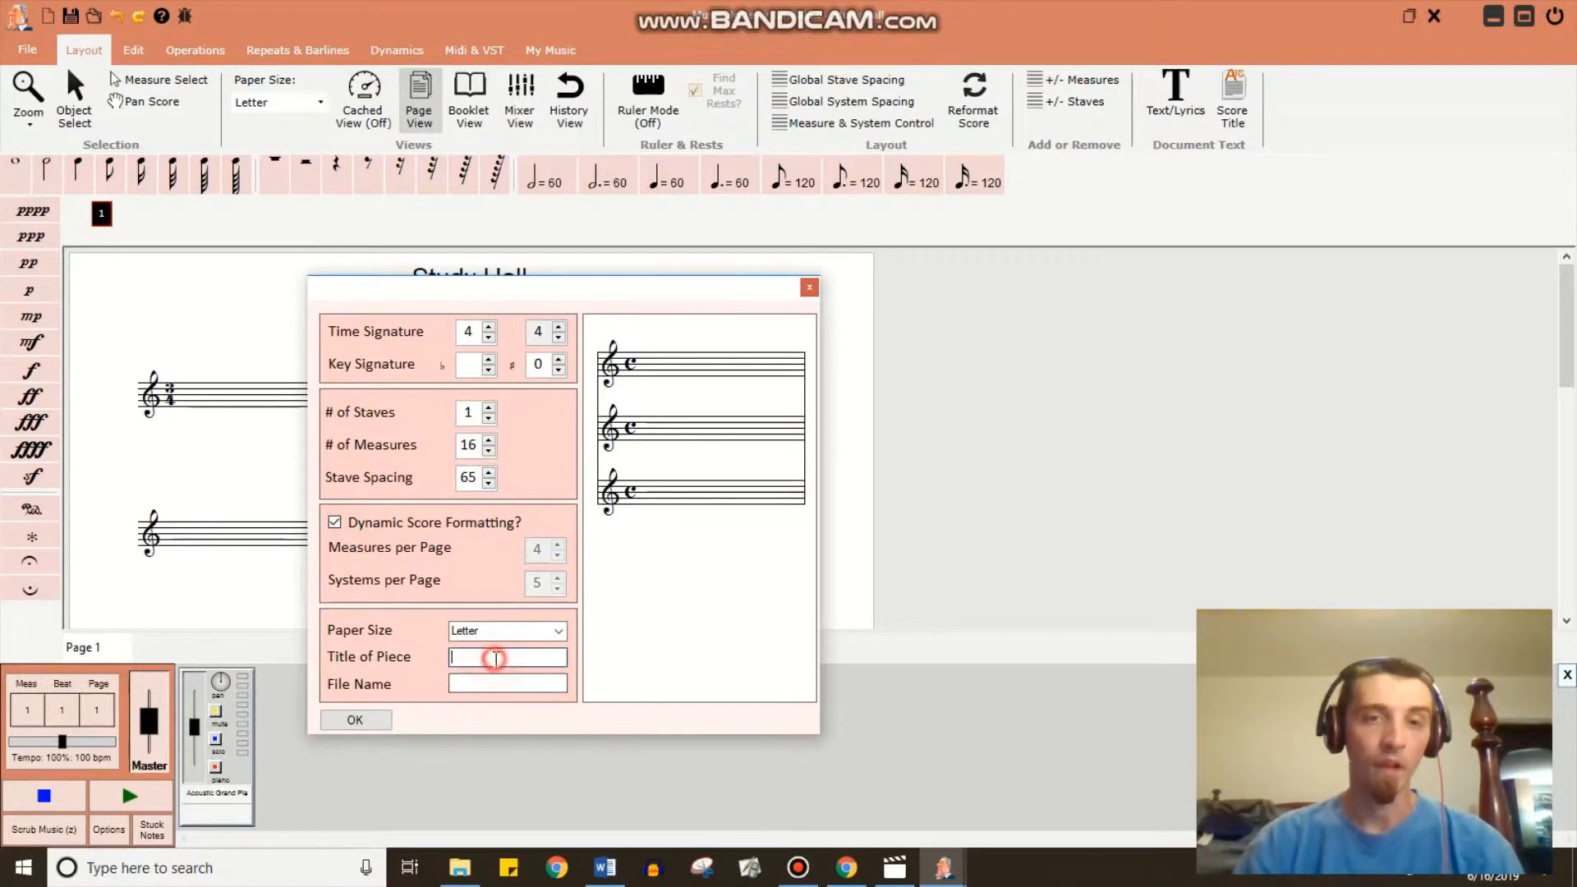
type("Testing ")
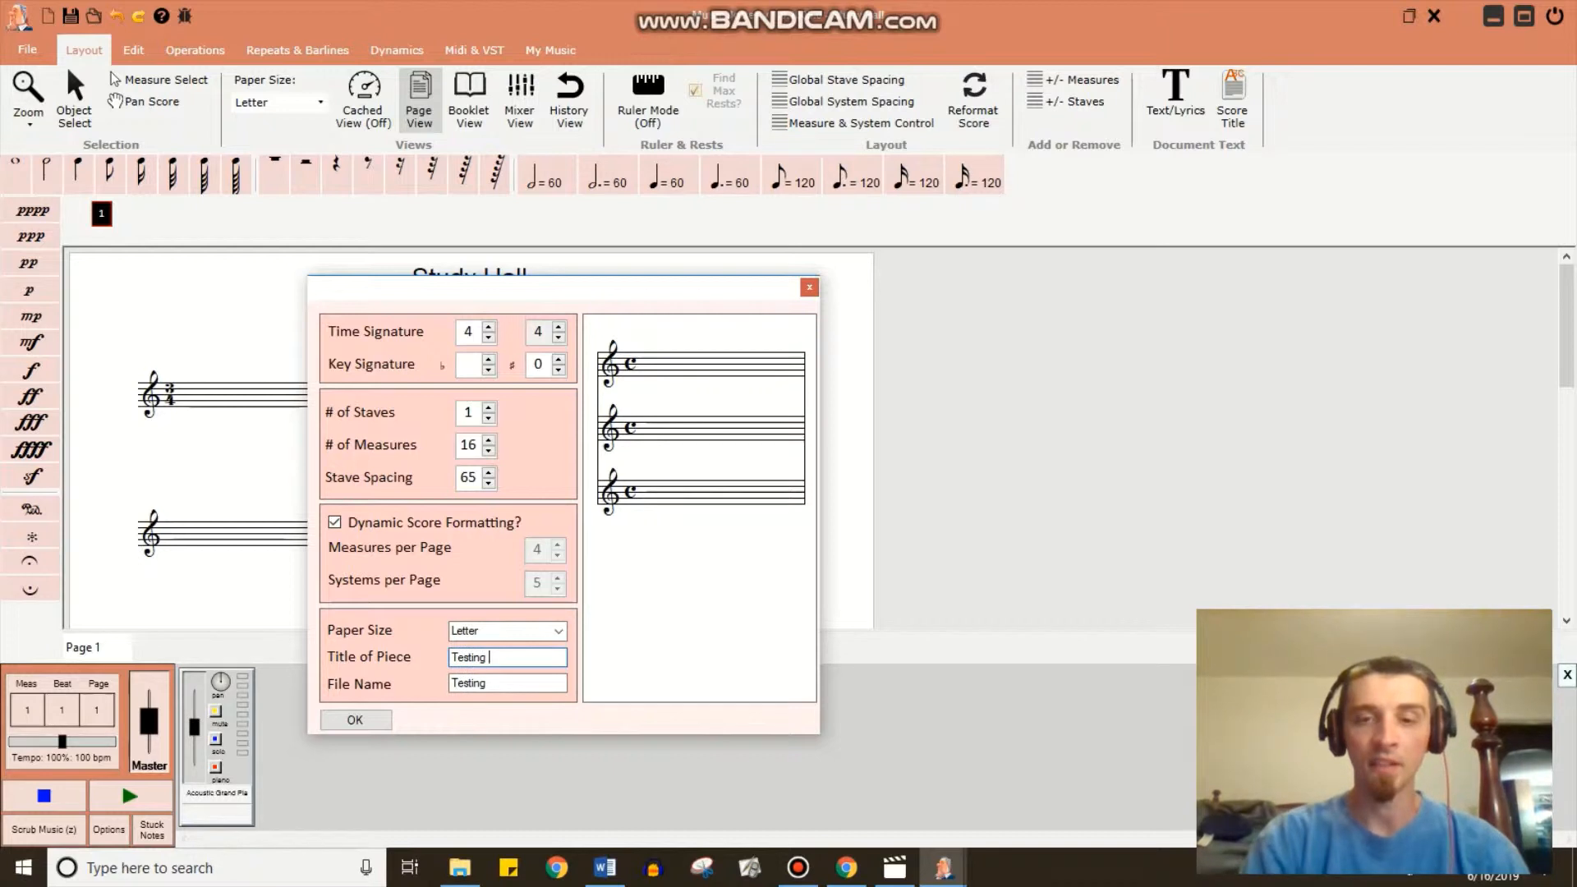
type("(6")
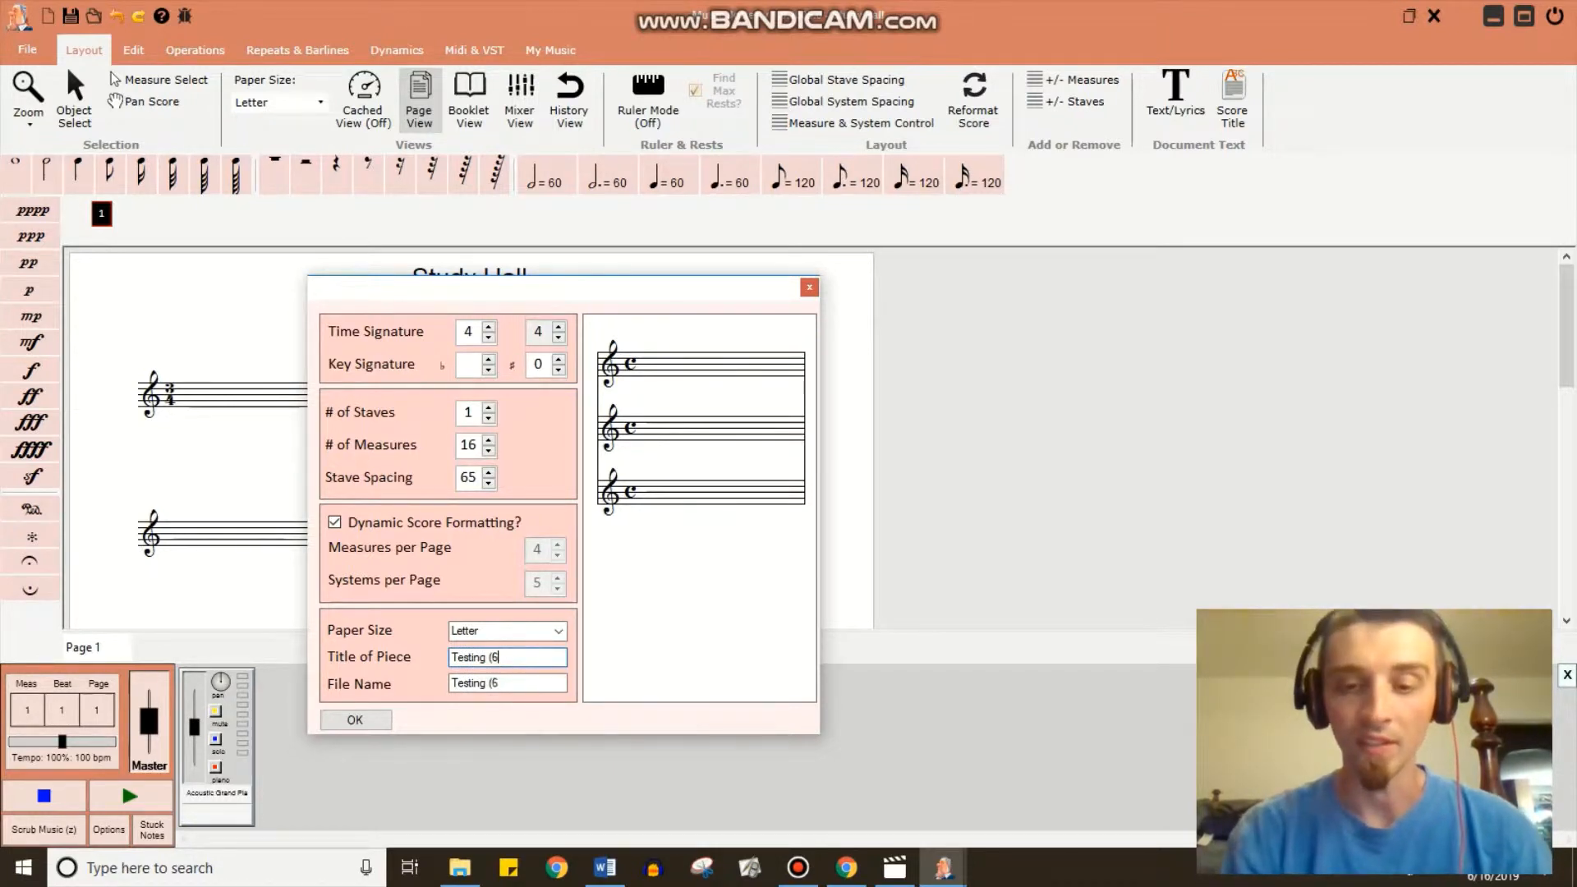
type("-16-19)")
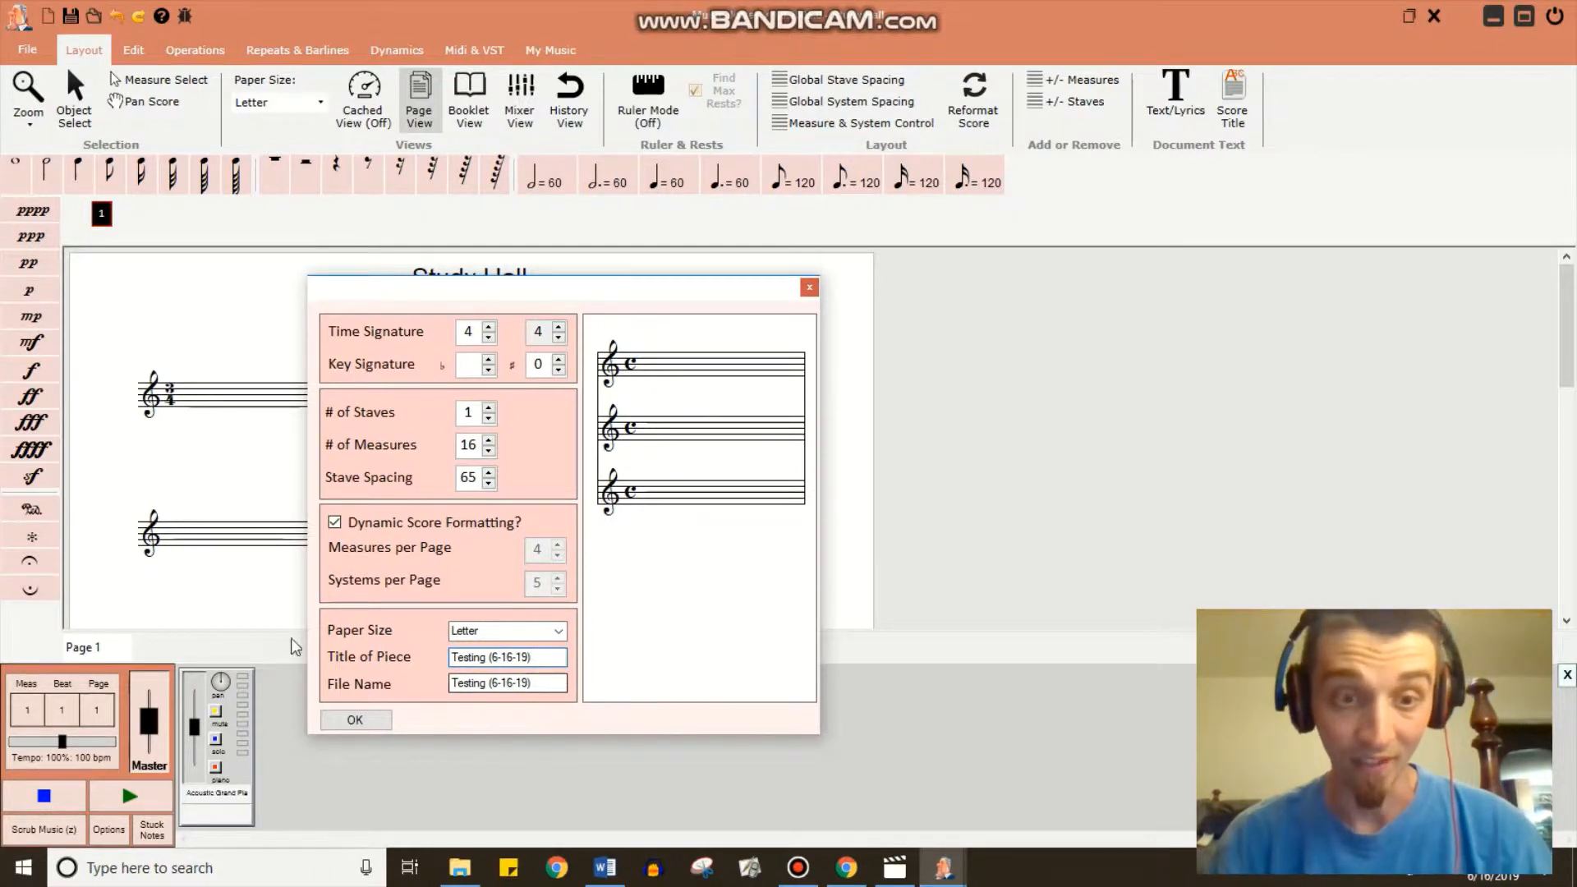
left_click(353, 720)
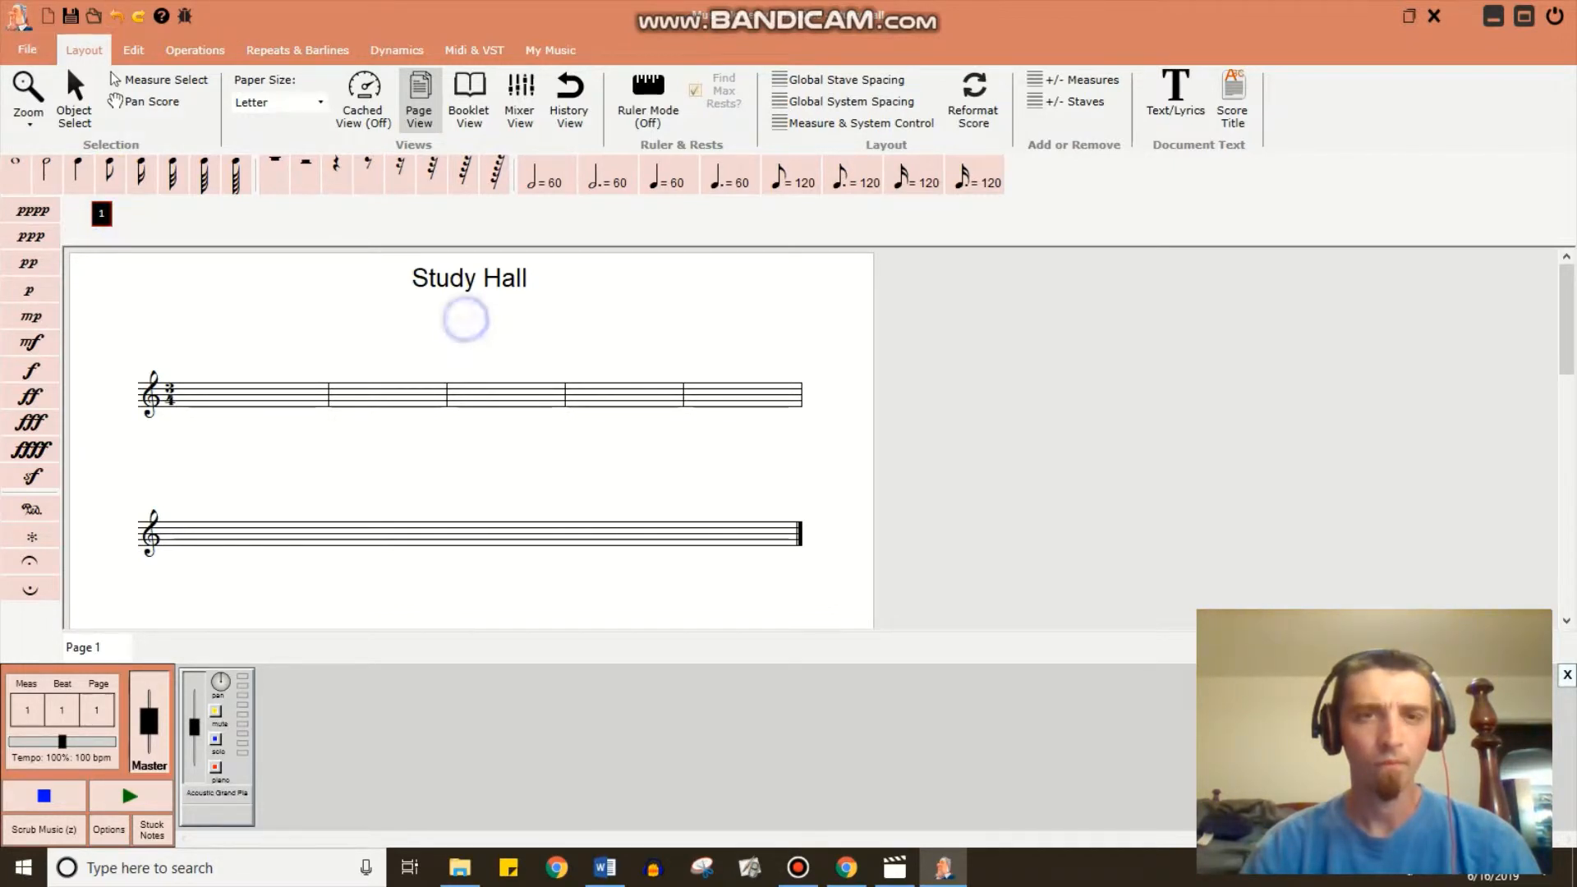
Close the Study Hall score, and float and re-maximize the Testing (6-16-19) score window.
left_click(1435, 16)
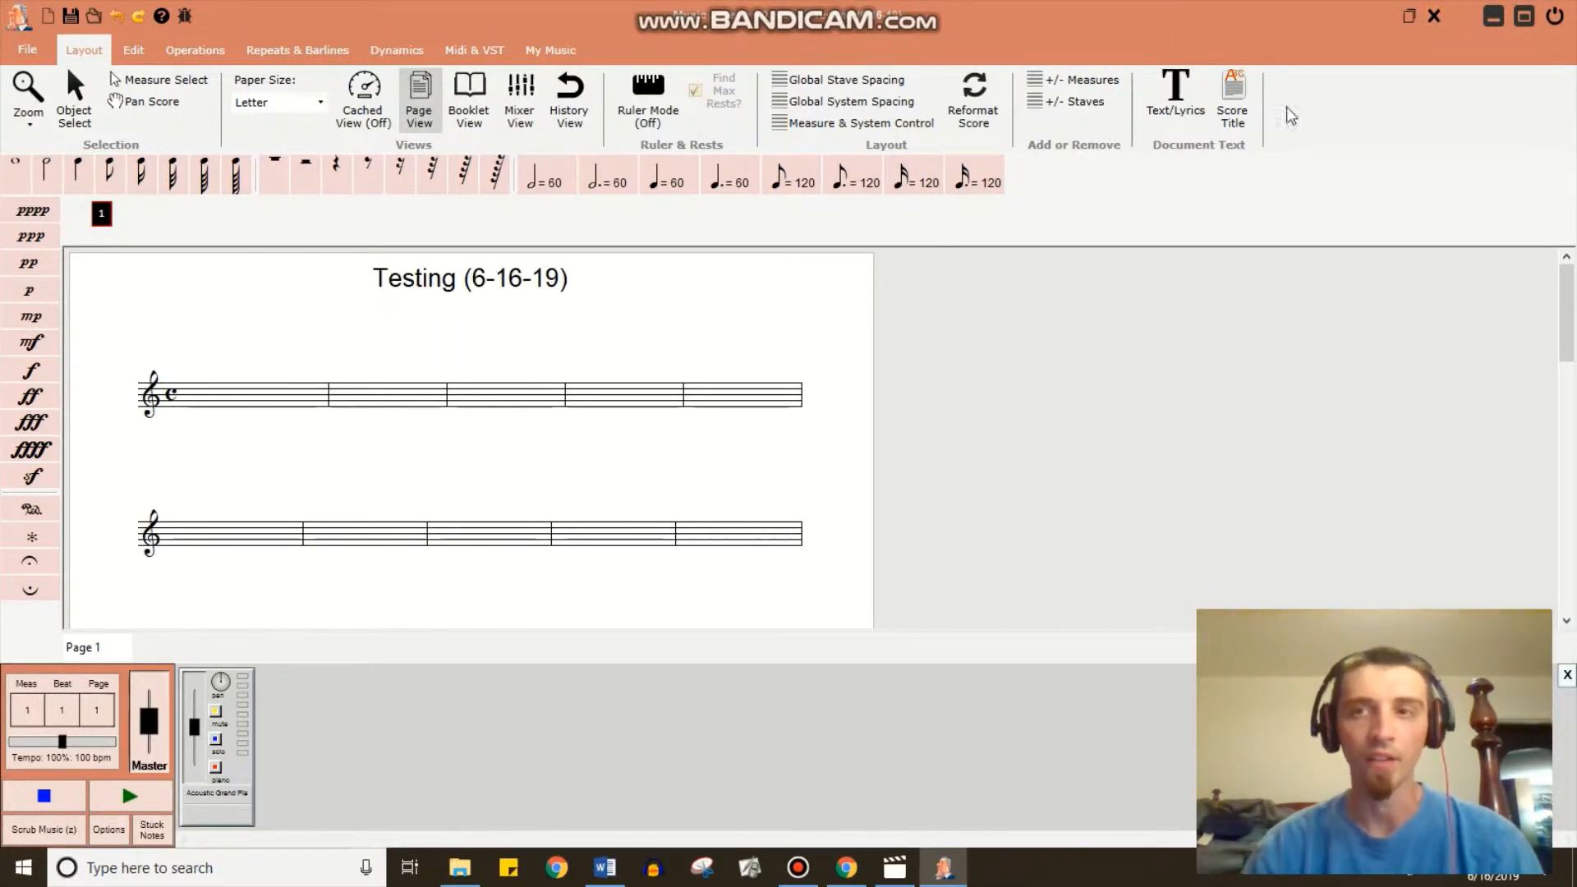
left_click(1410, 18)
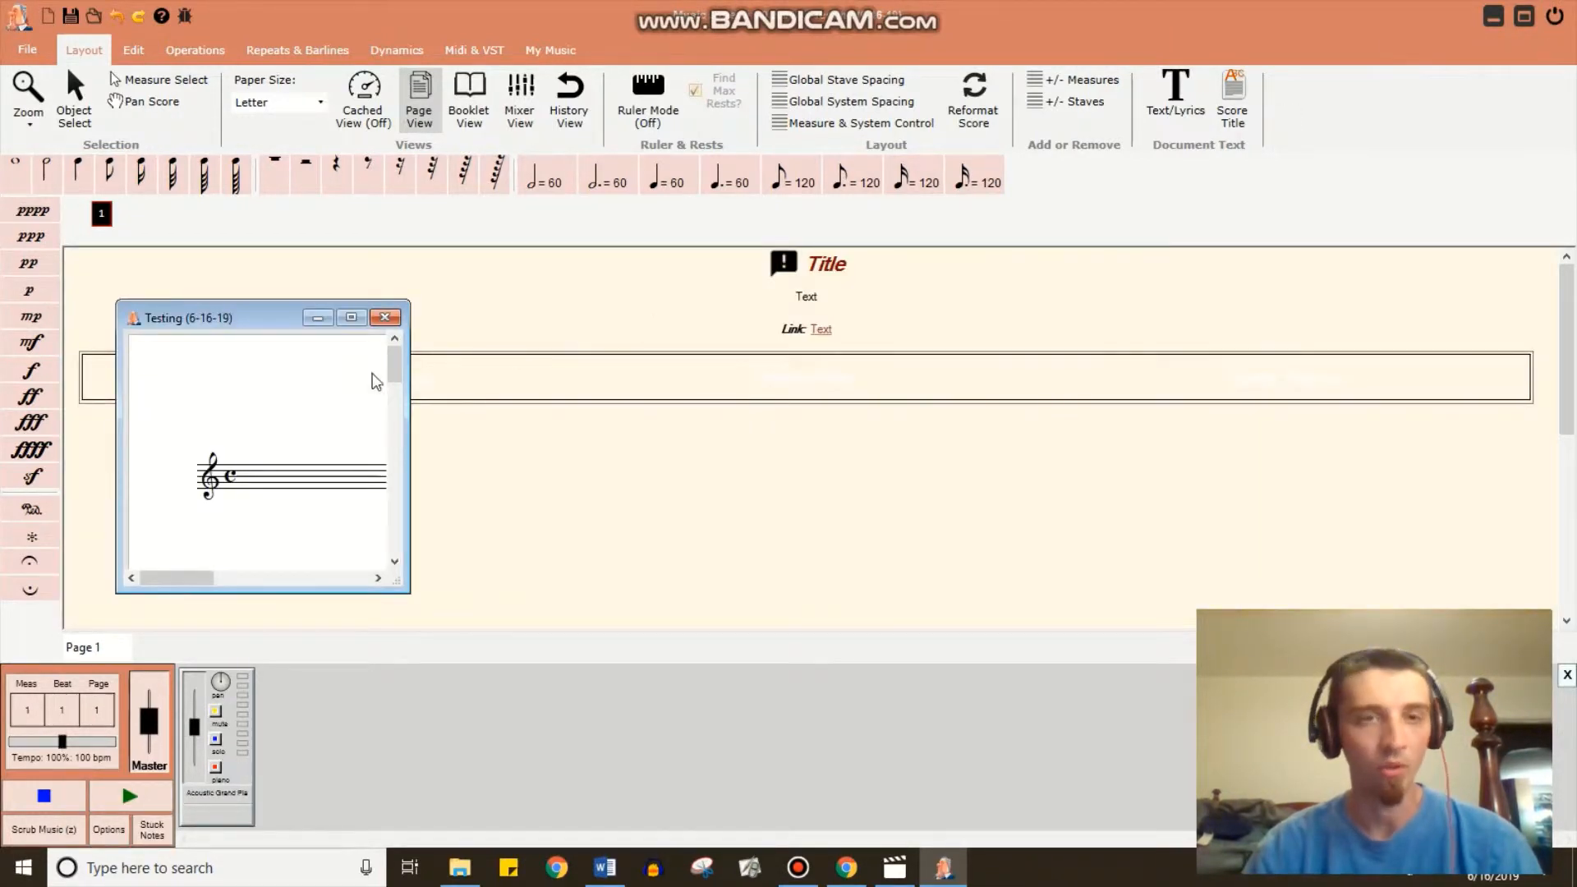
left_click_drag(242, 322, 344, 305)
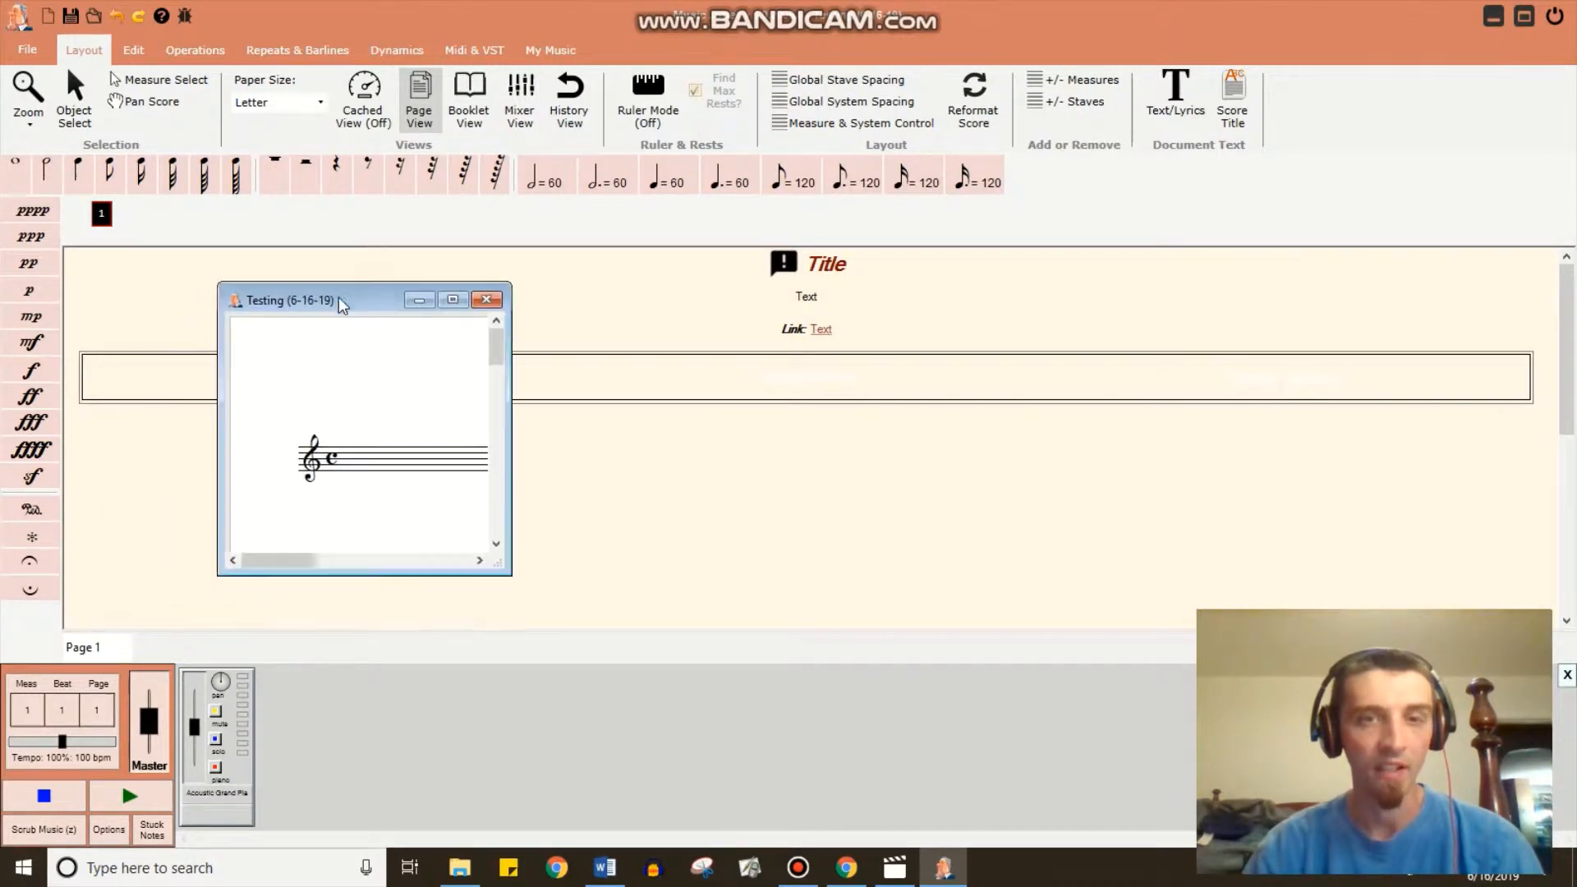
left_click(451, 300)
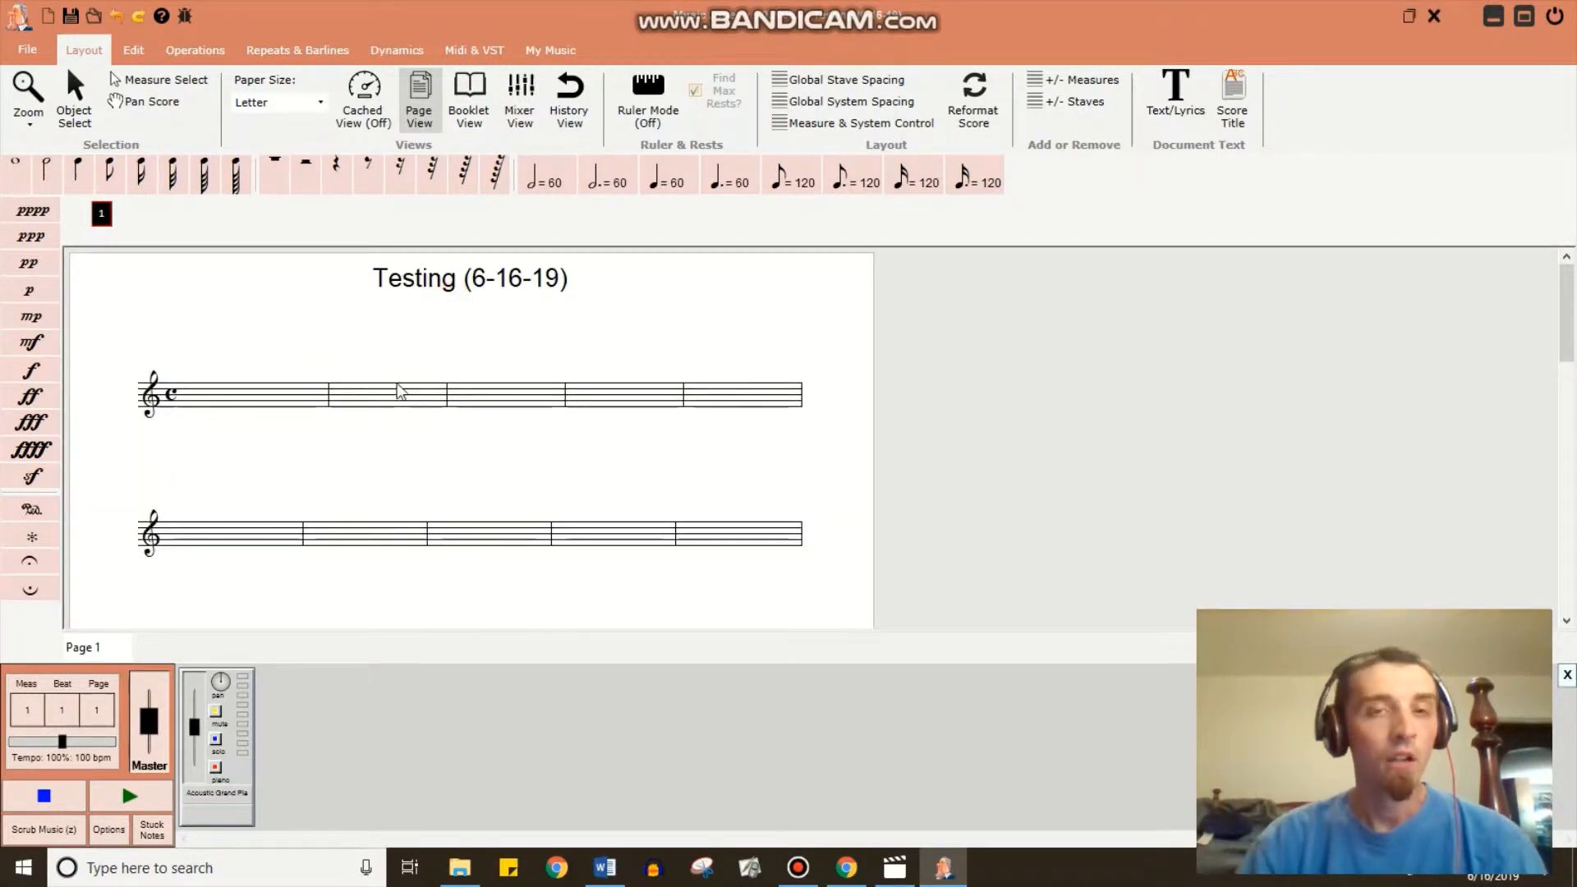
left_click(263, 401)
left_click(289, 356)
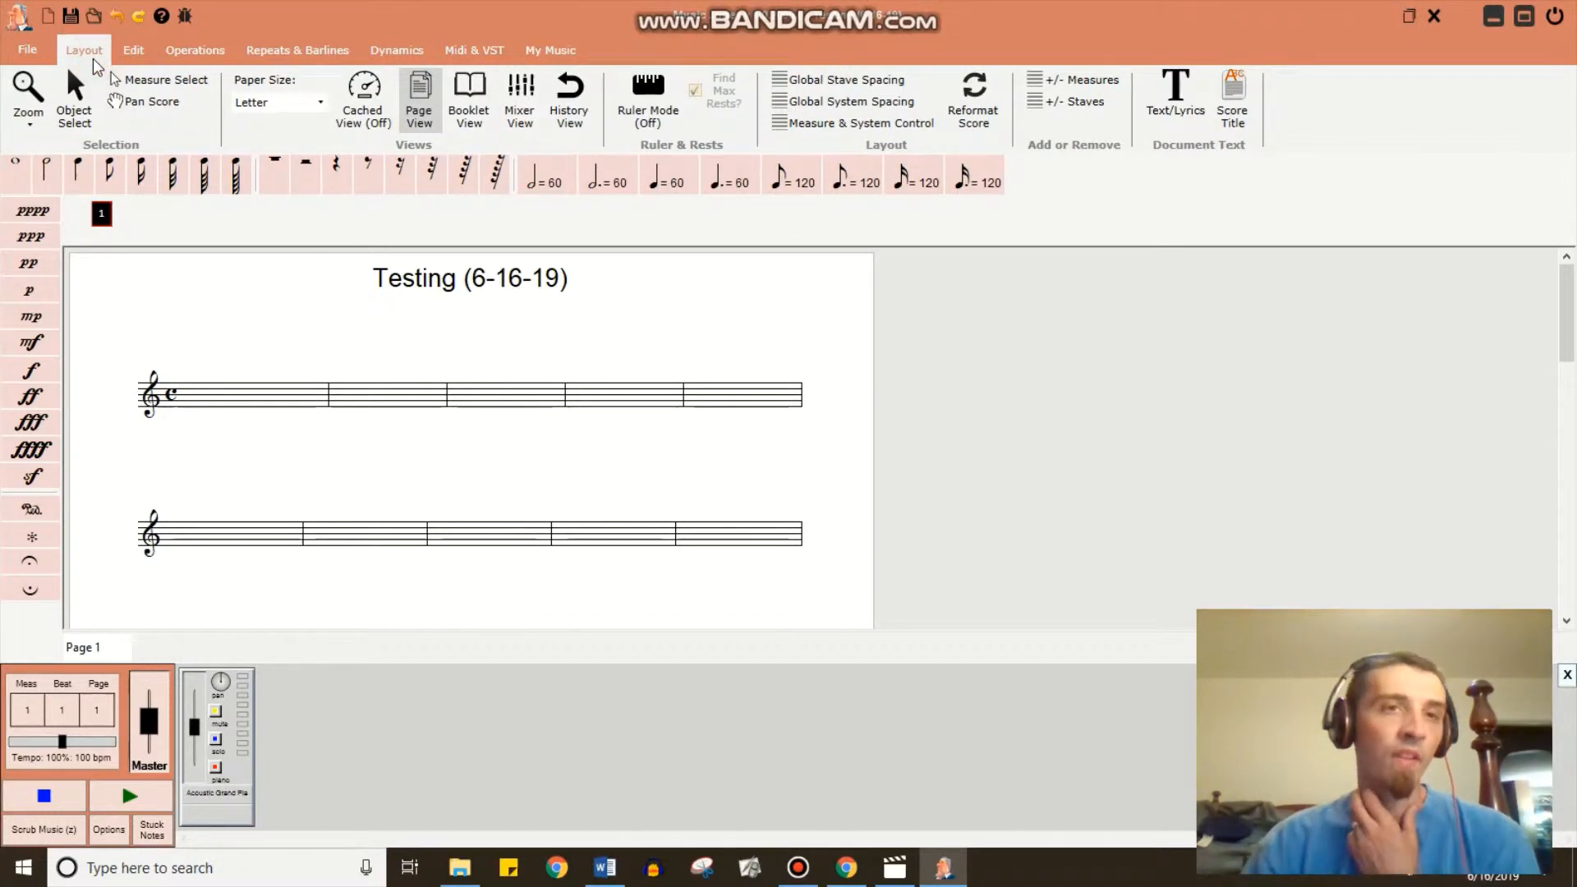
left_click(16, 50)
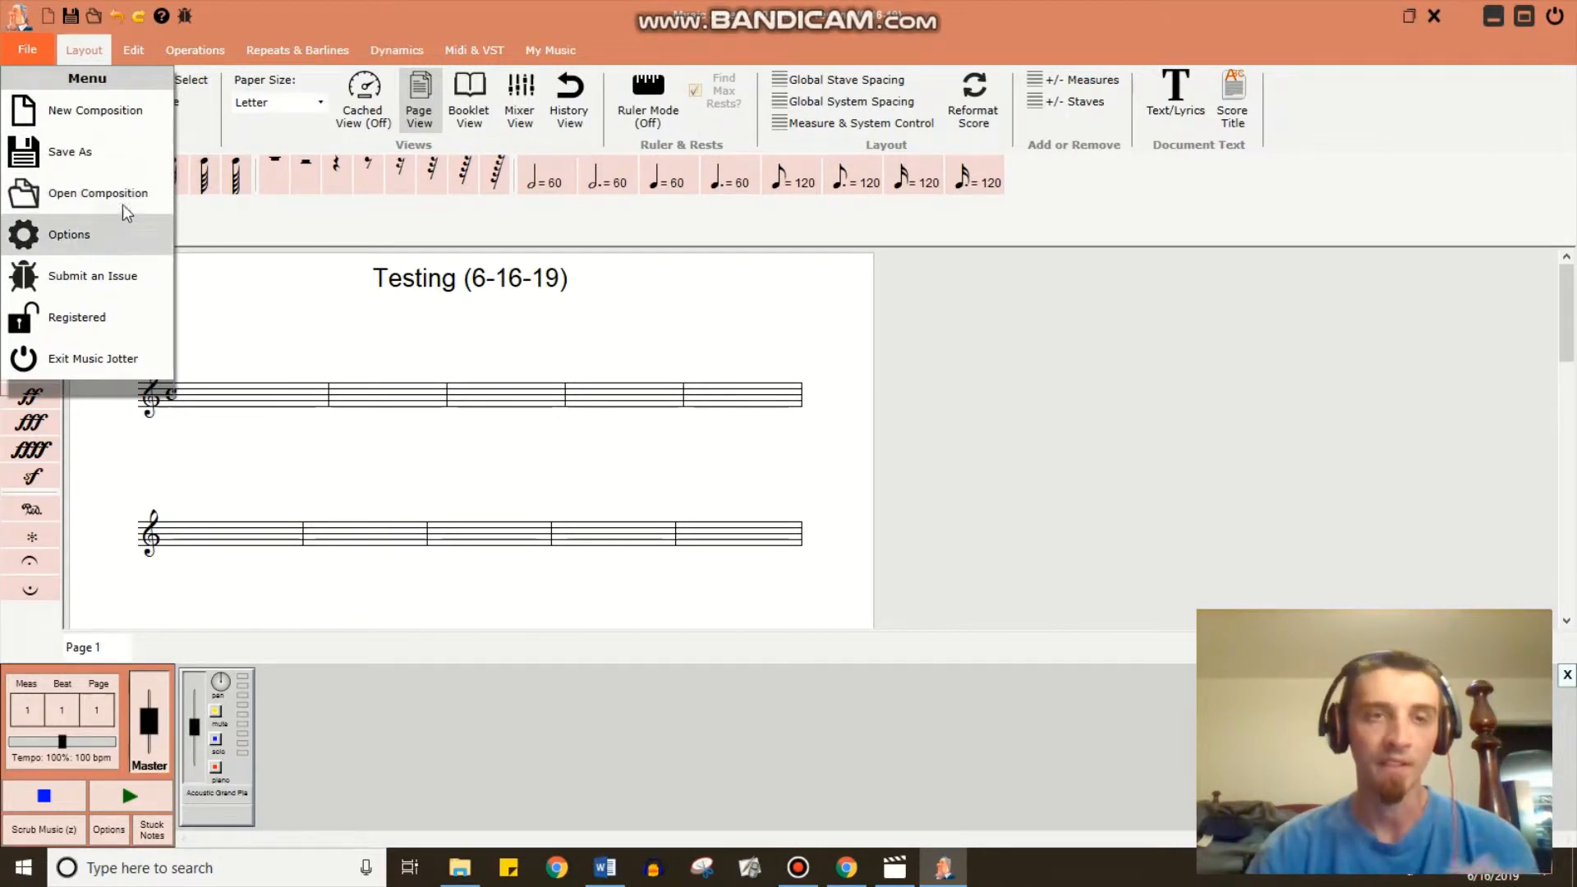
Zoom in on the score so that the title and the first staff are enlarged in the view.
left_click(120, 67)
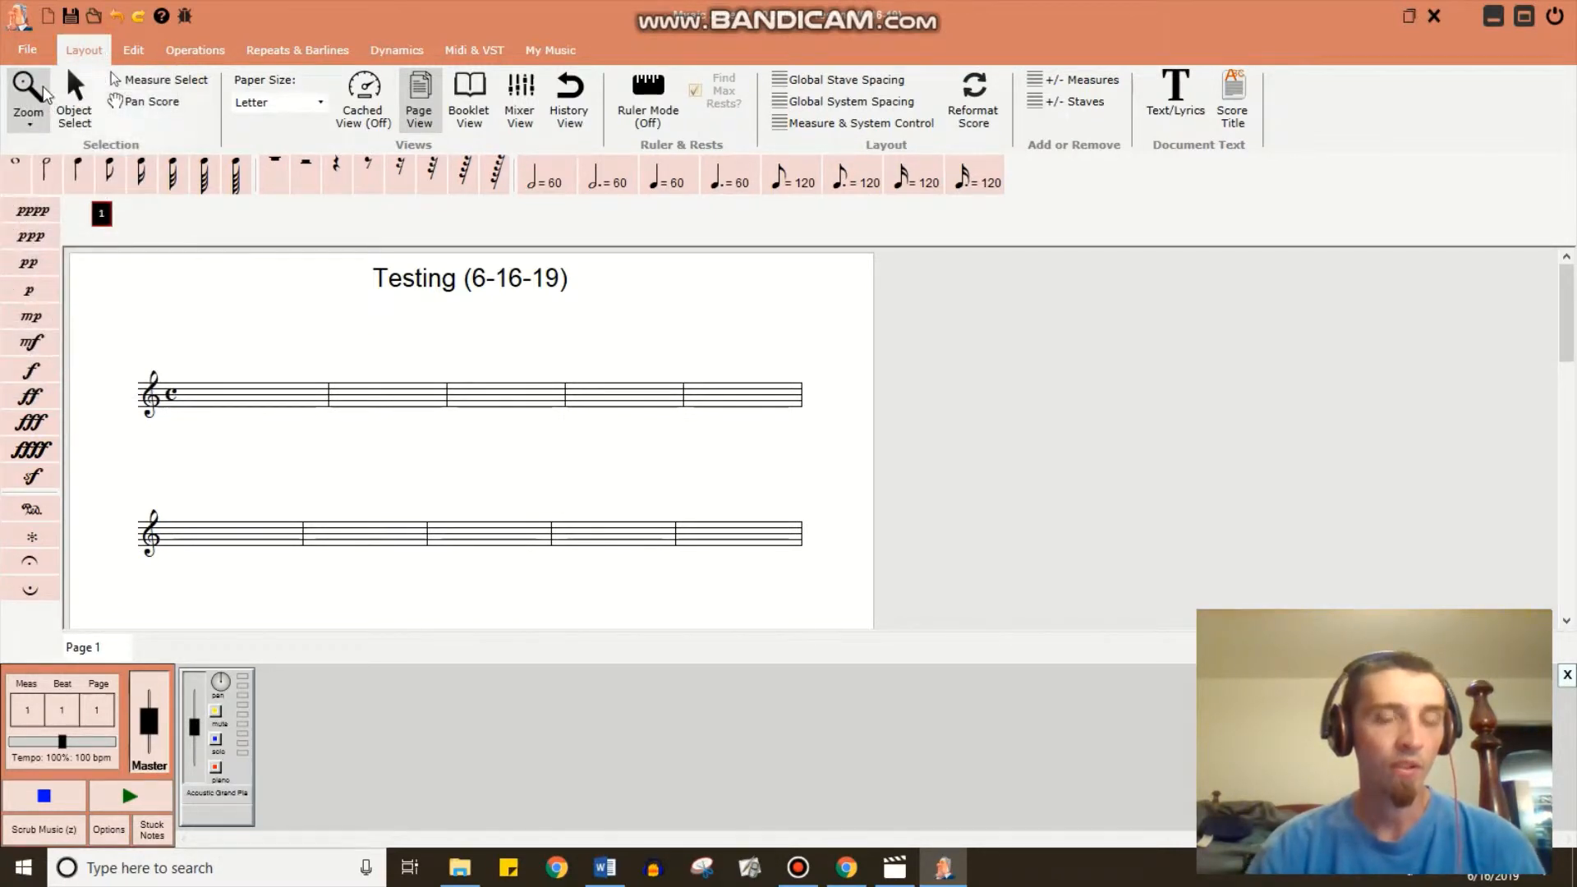
left_click(37, 115)
left_click(36, 115)
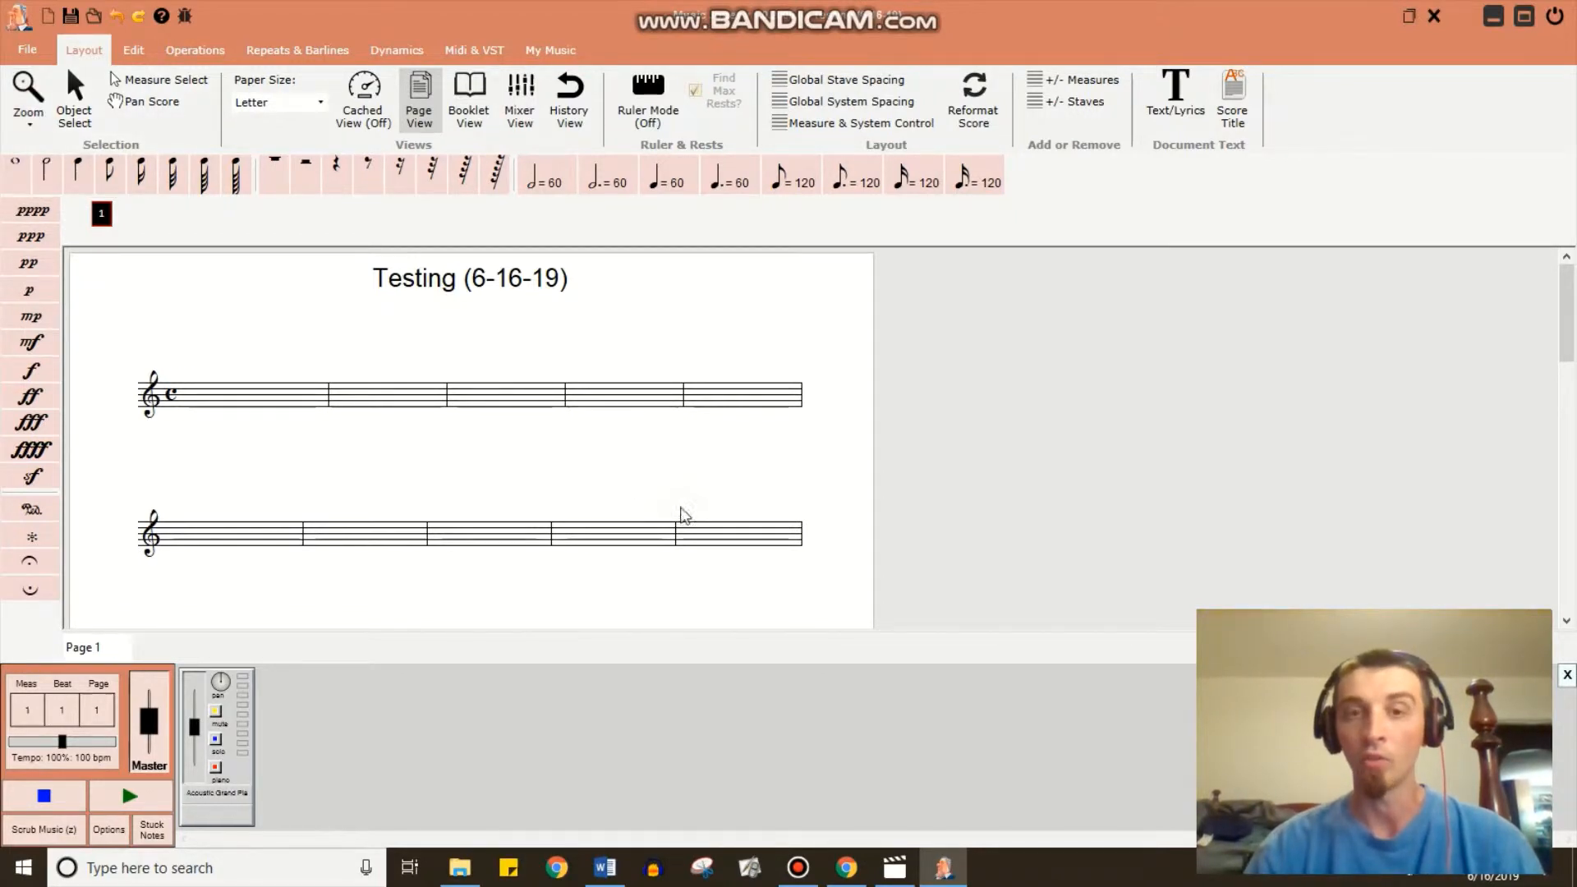
scroll(682, 515, "down", 5)
scroll(775, 522, "up", 5)
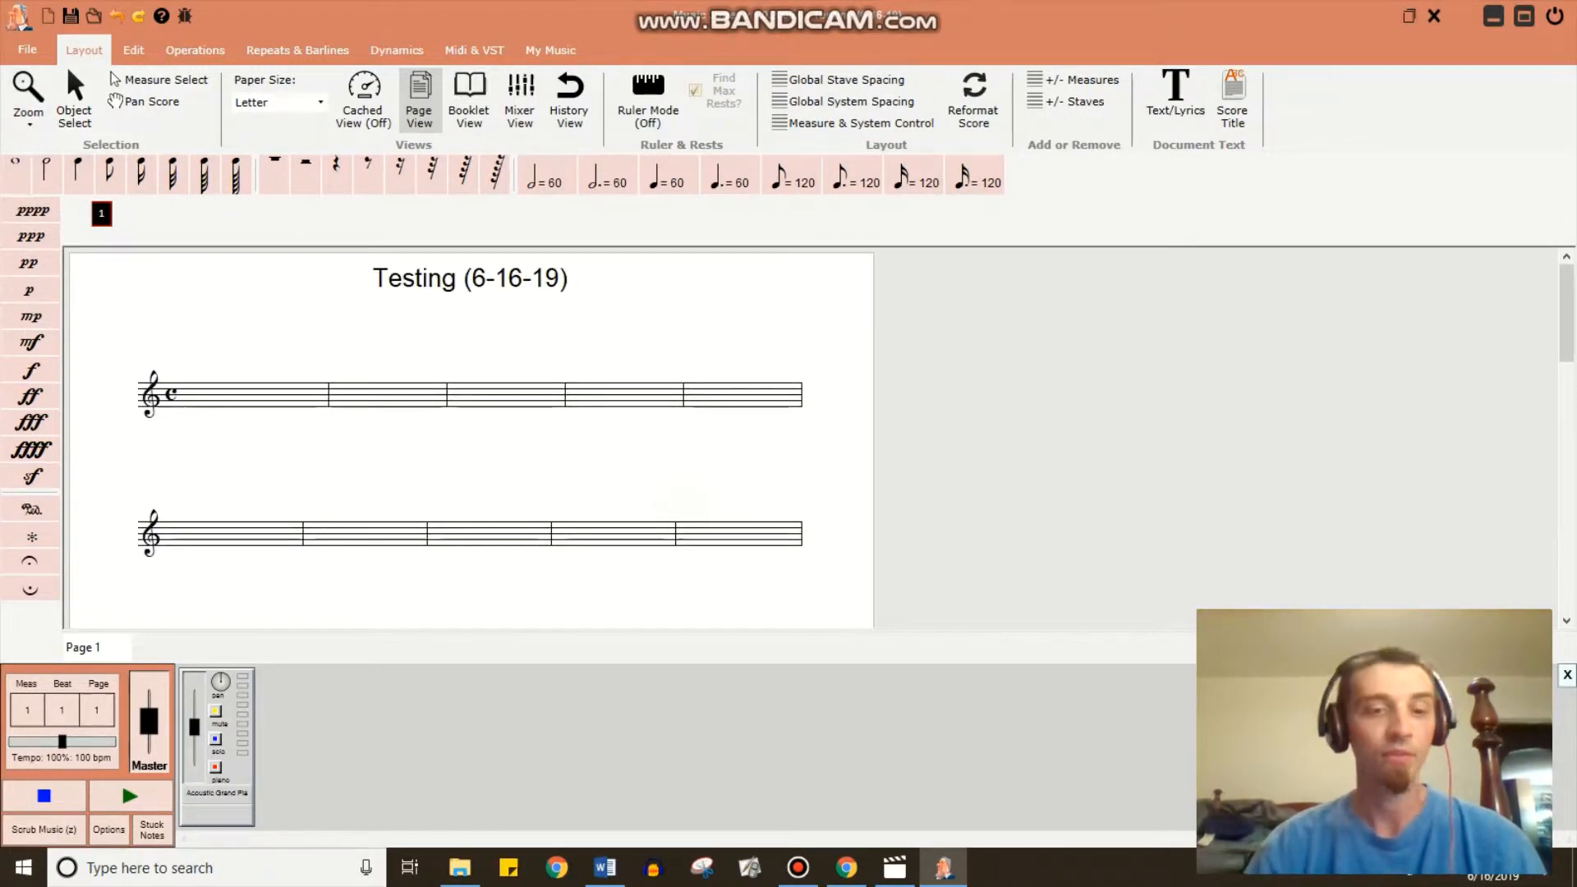
scroll(682, 502, "up", 4)
scroll(682, 504, "down", 4)
scroll(680, 506, "up", 2)
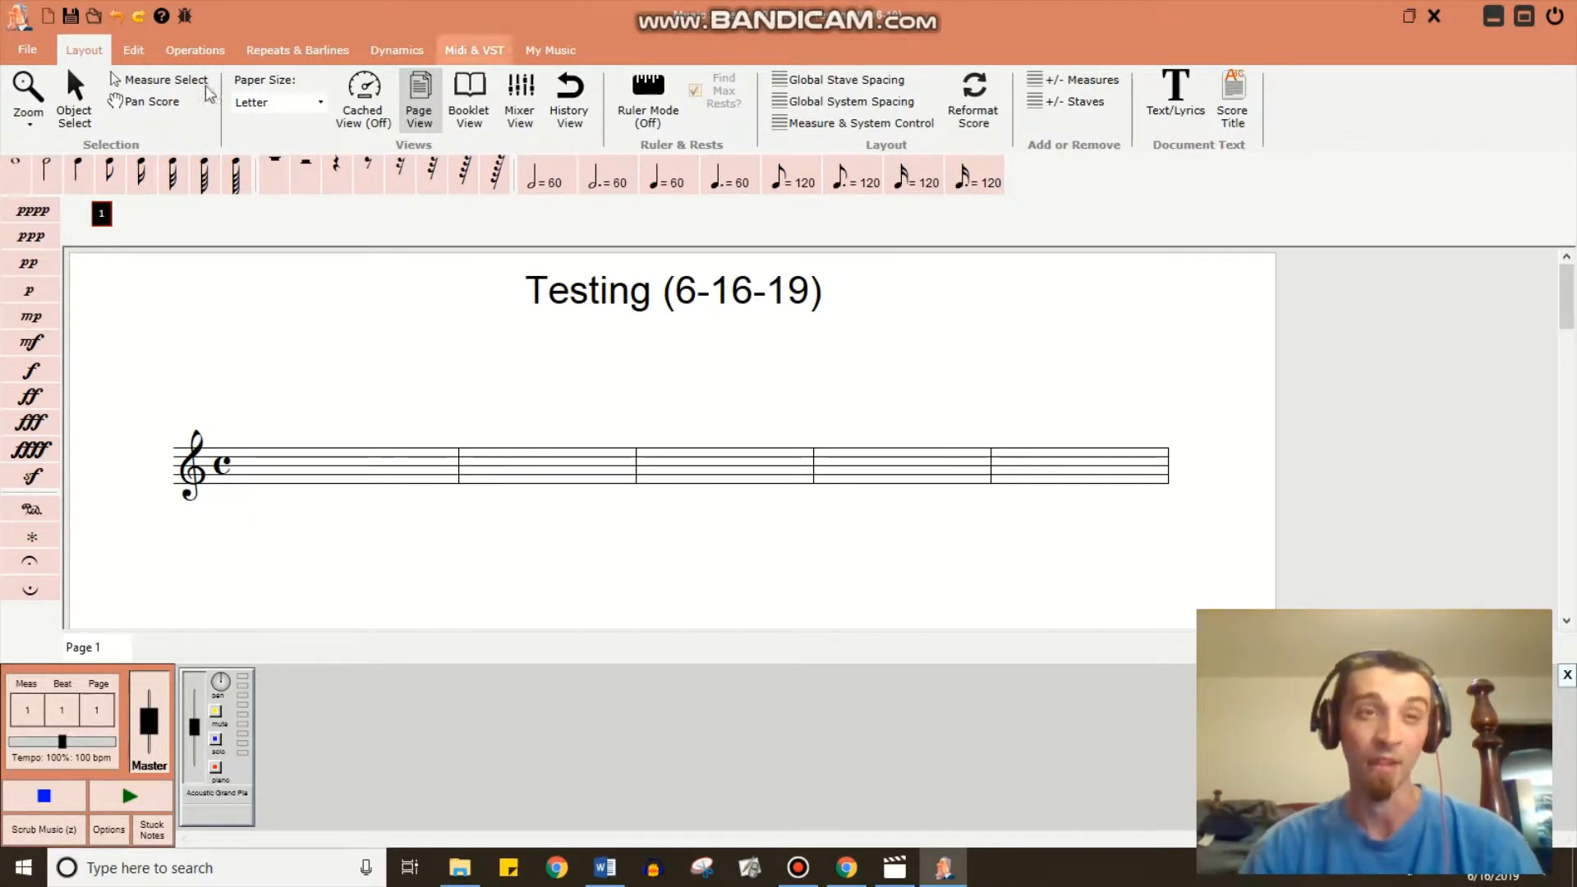
left_click(28, 102)
left_click(75, 127)
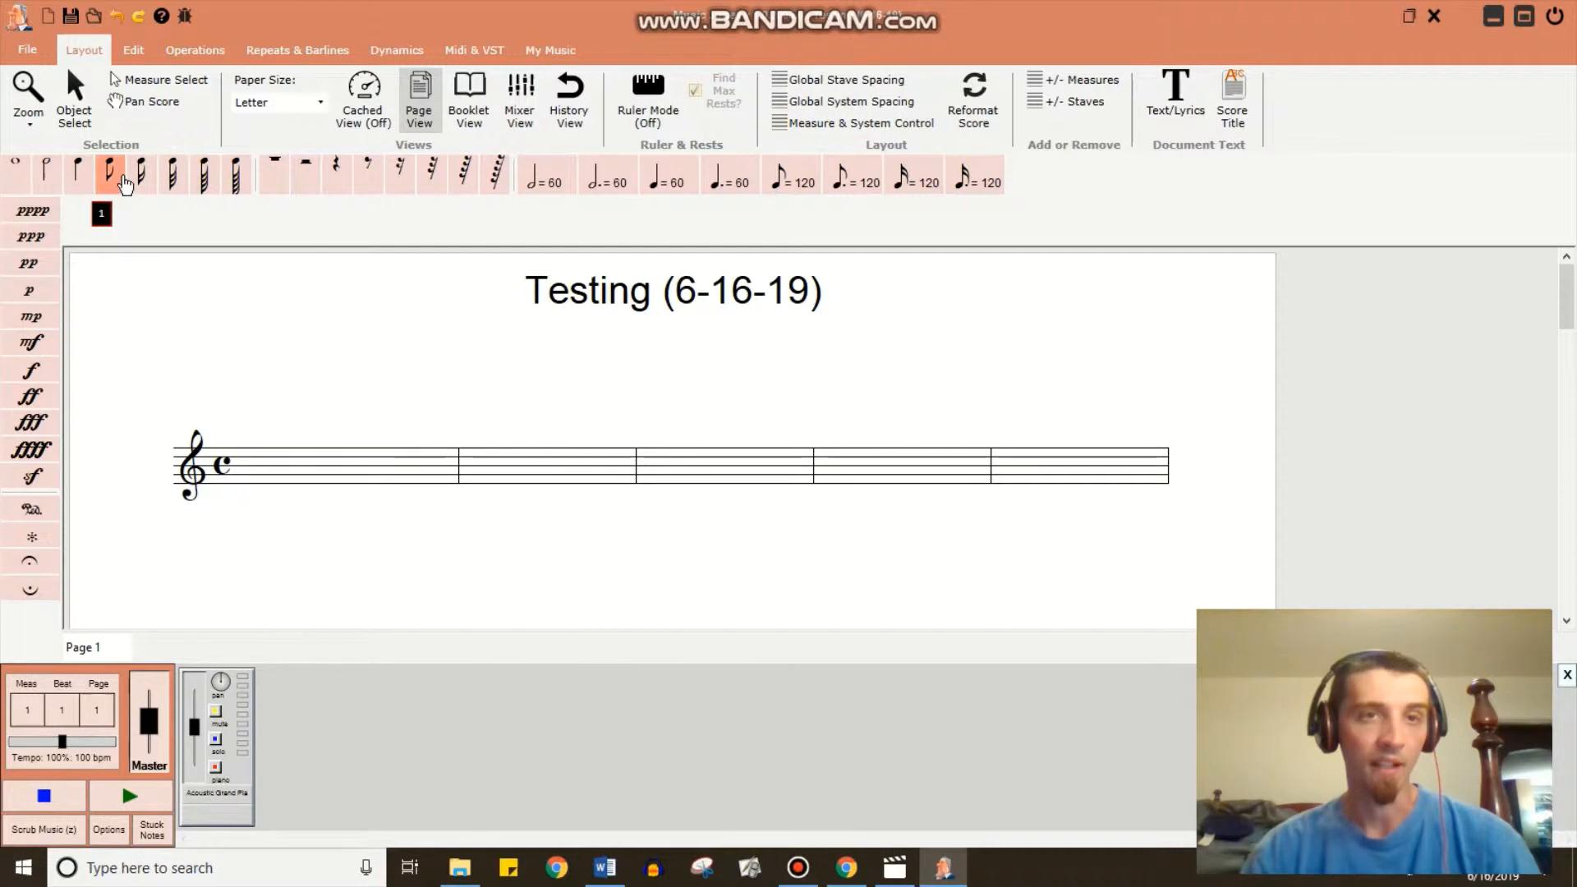
Enter thirteen sixteenth notes at varying pitches in the first measure of the staff.
left_click(141, 174)
left_click(281, 467)
left_click(287, 475)
left_click(308, 483)
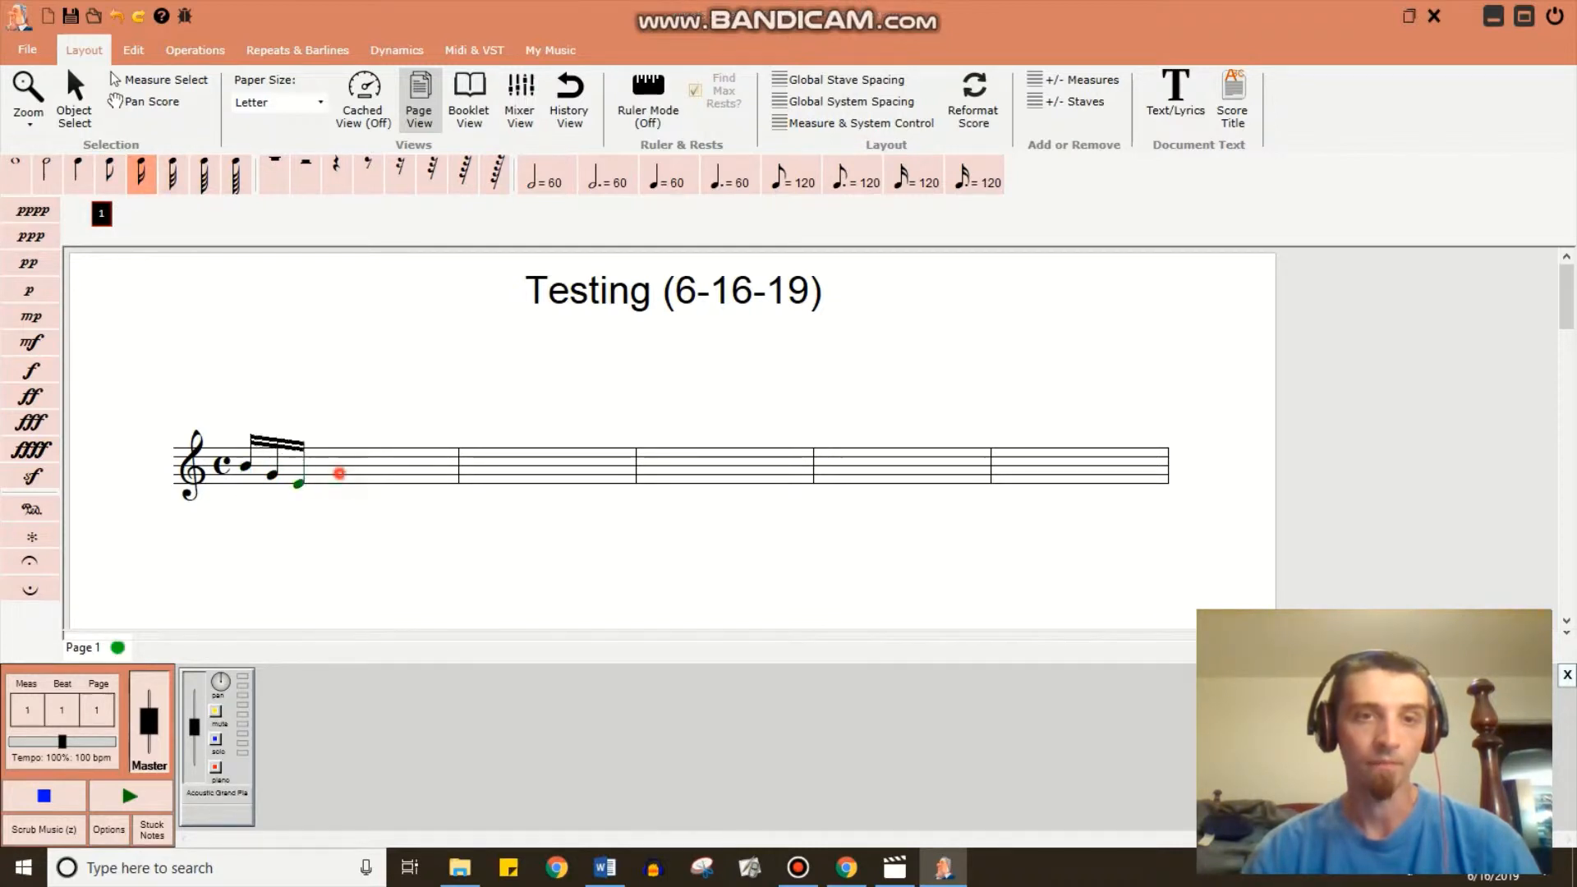
left_click(337, 471)
left_click(351, 471)
left_click(365, 483)
left_click(382, 453)
left_click(398, 479)
left_click(448, 465)
left_click(460, 470)
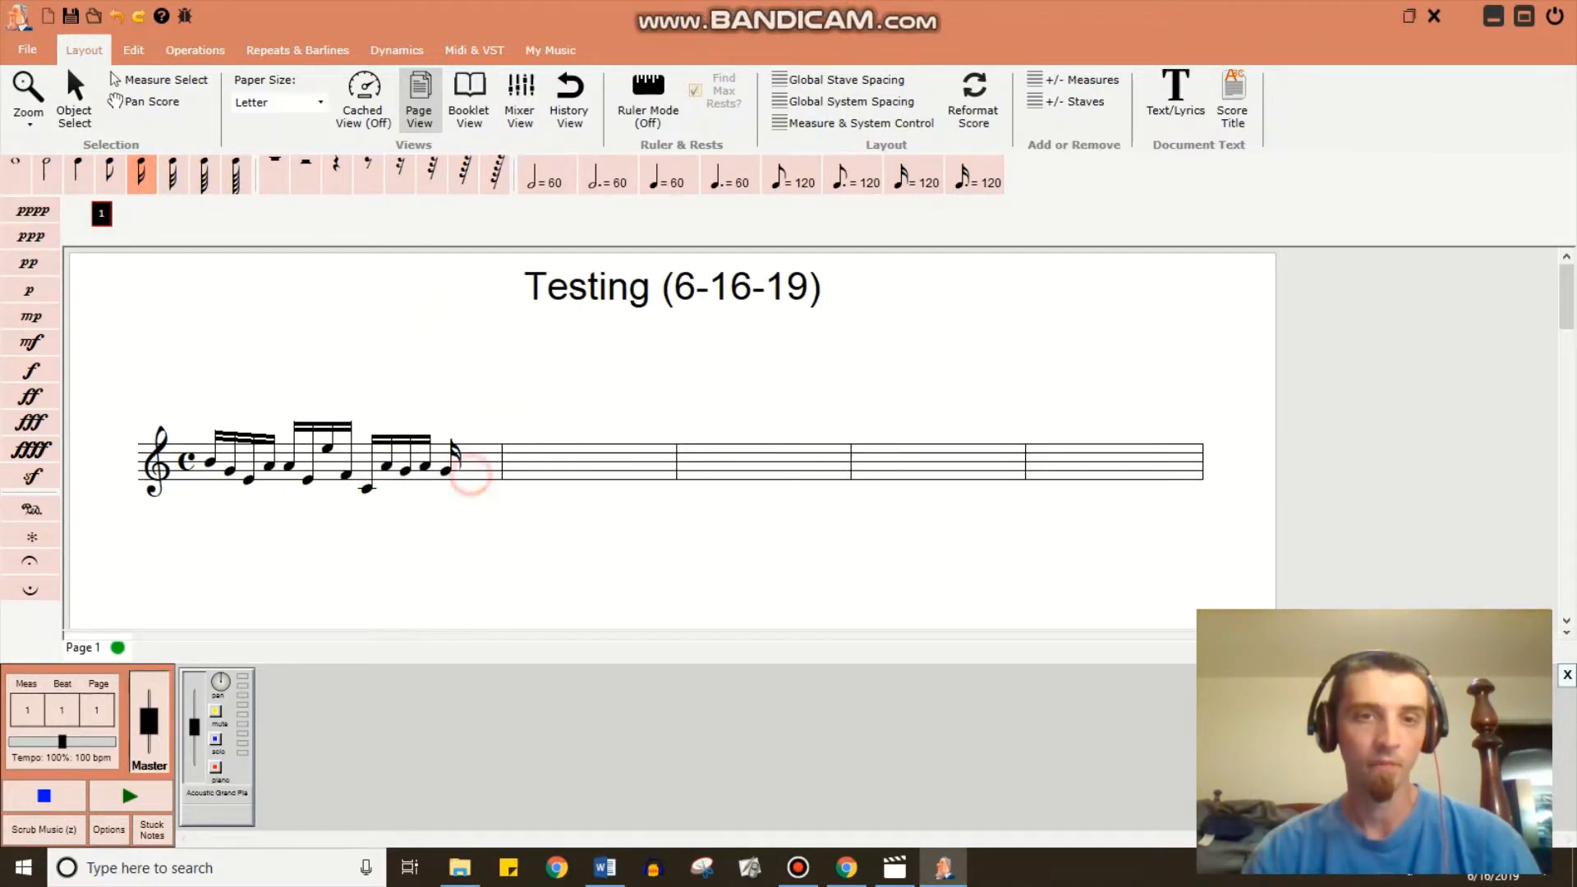
Review the staff's track settings, examining the instrument list from pianos to sound effects, and leave them without changes.
left_click(143, 92)
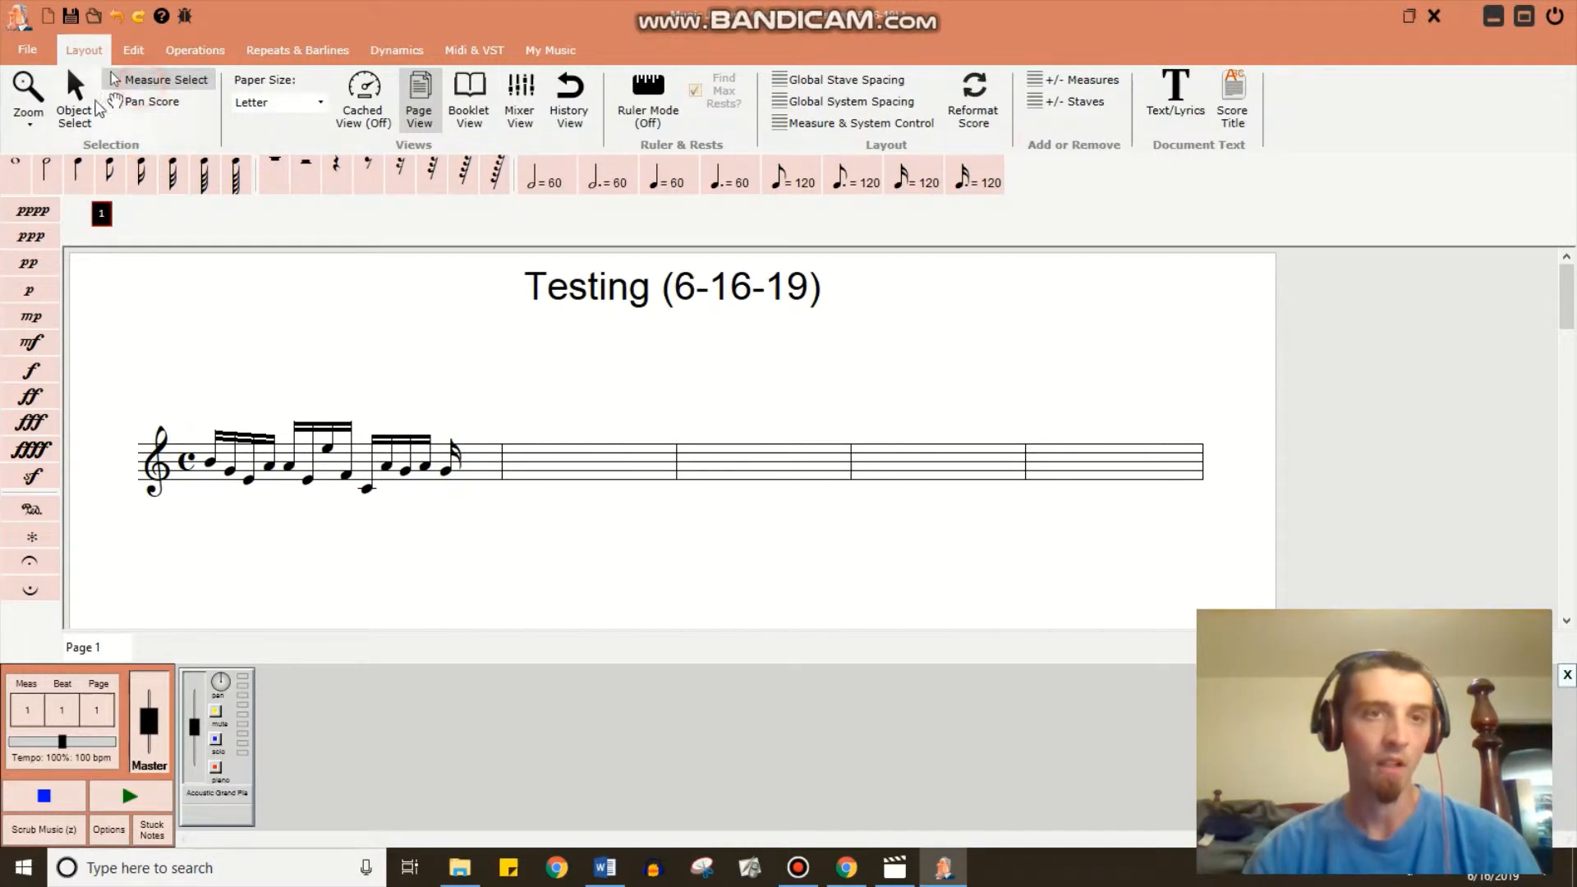
double_click(211, 465)
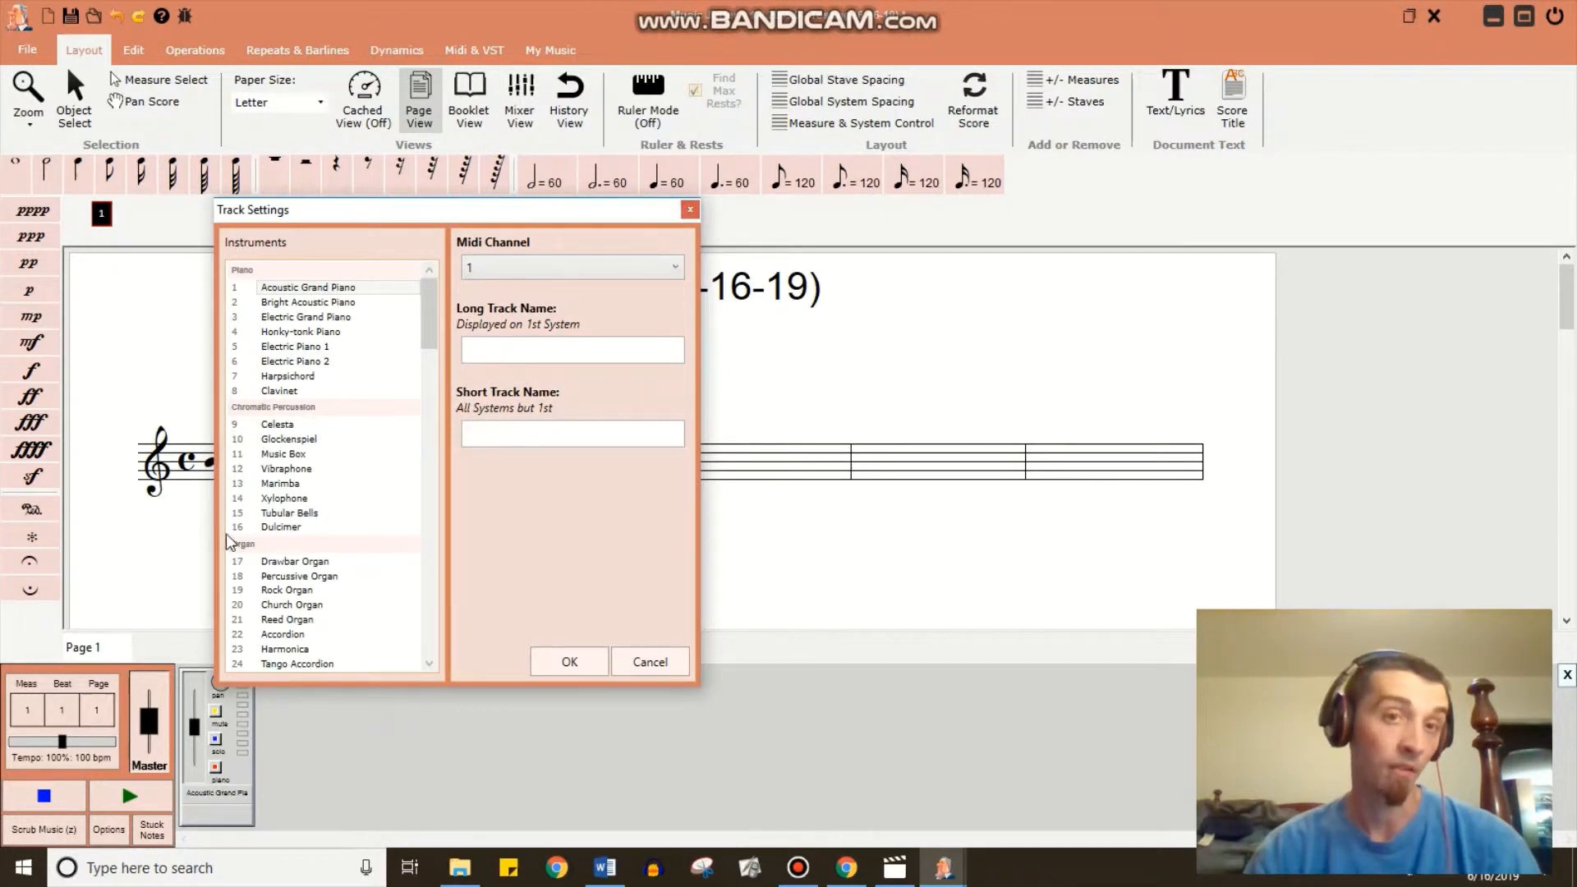
scroll(309, 518, "down", 6)
scroll(309, 521, "up", 4)
scroll(310, 518, "up", 2)
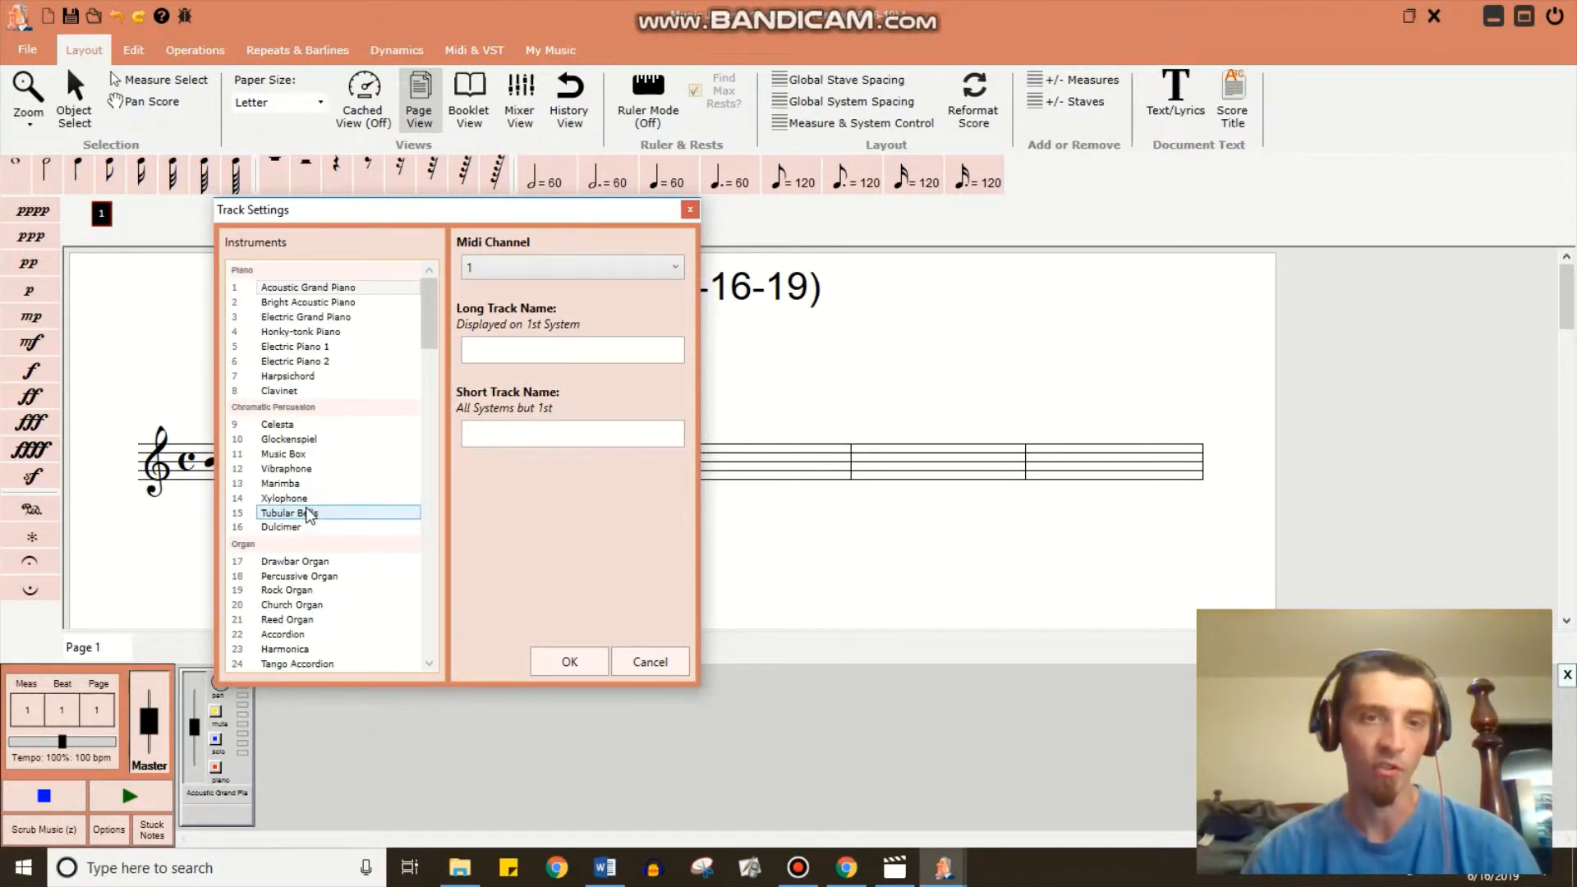
left_click(691, 211)
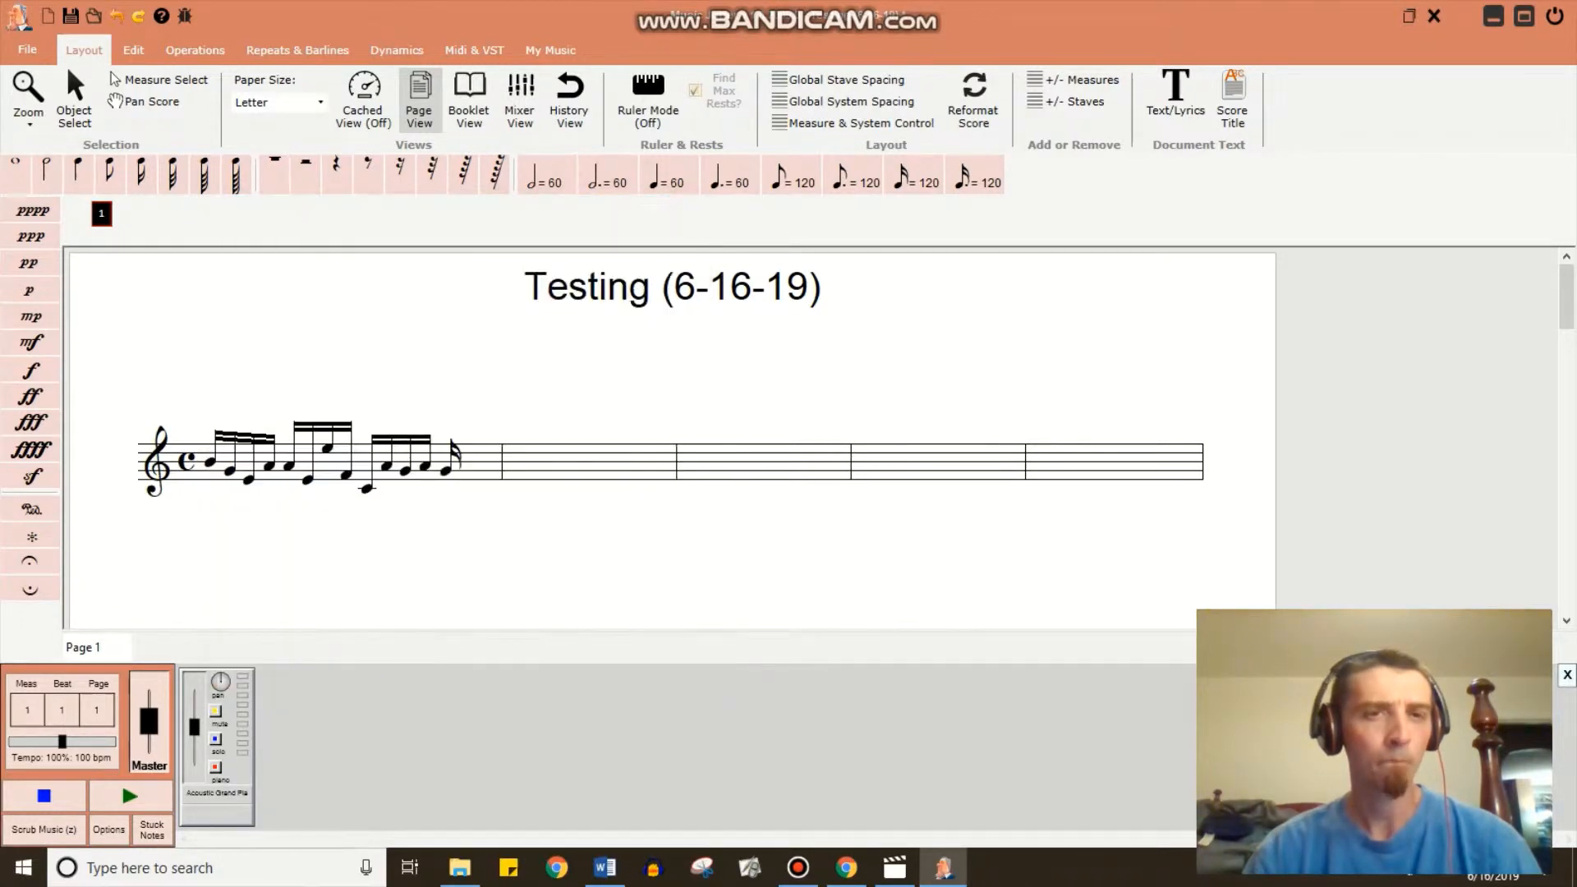
left_click(231, 481)
left_click(248, 484)
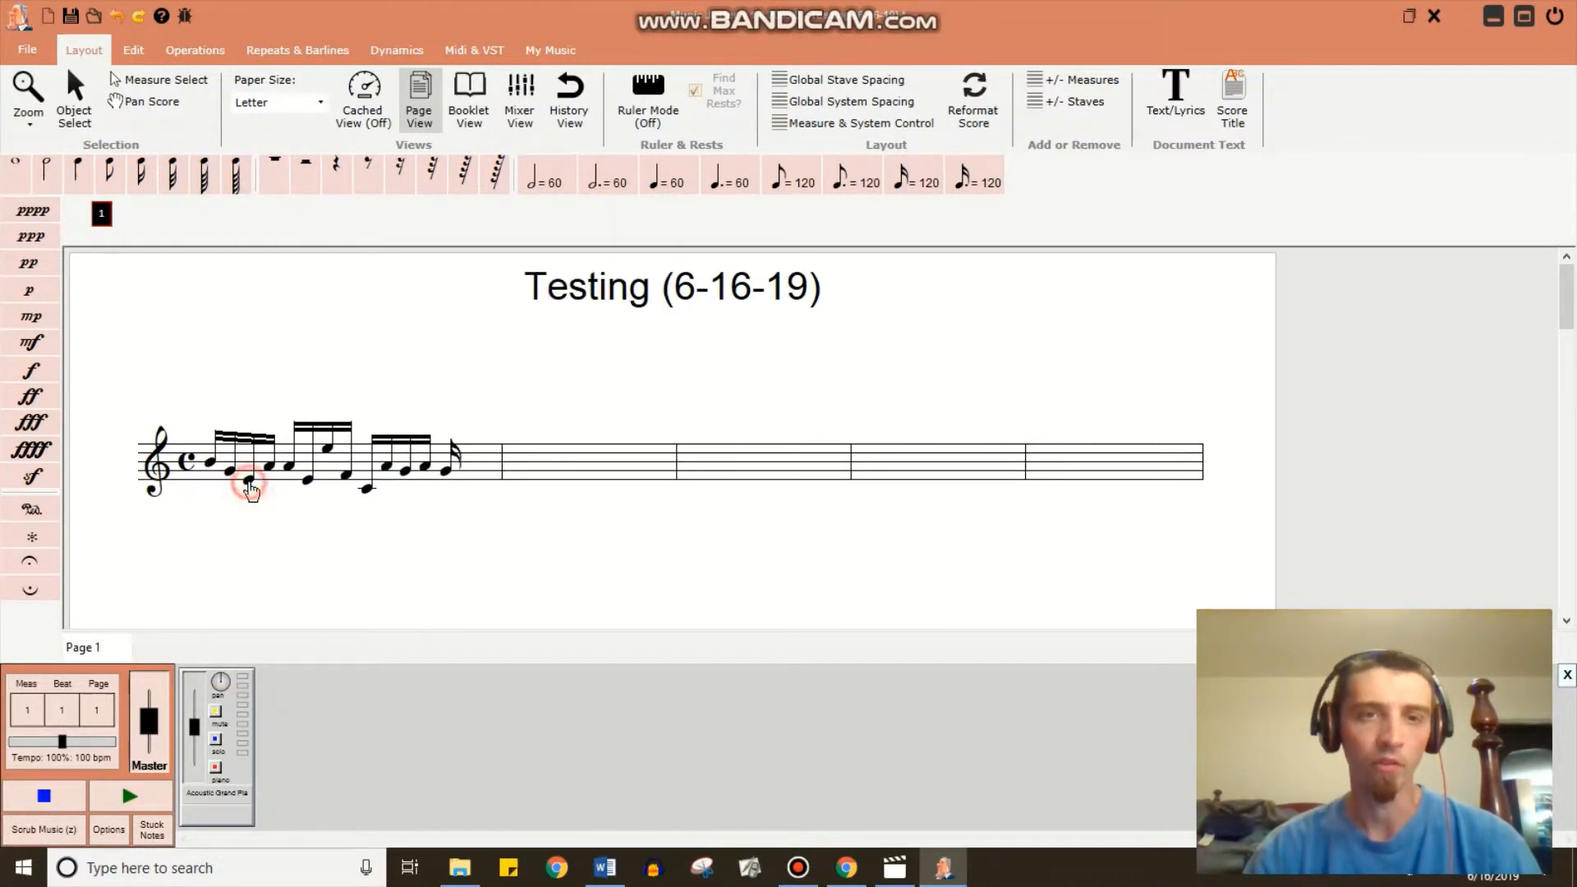
double_click(284, 484)
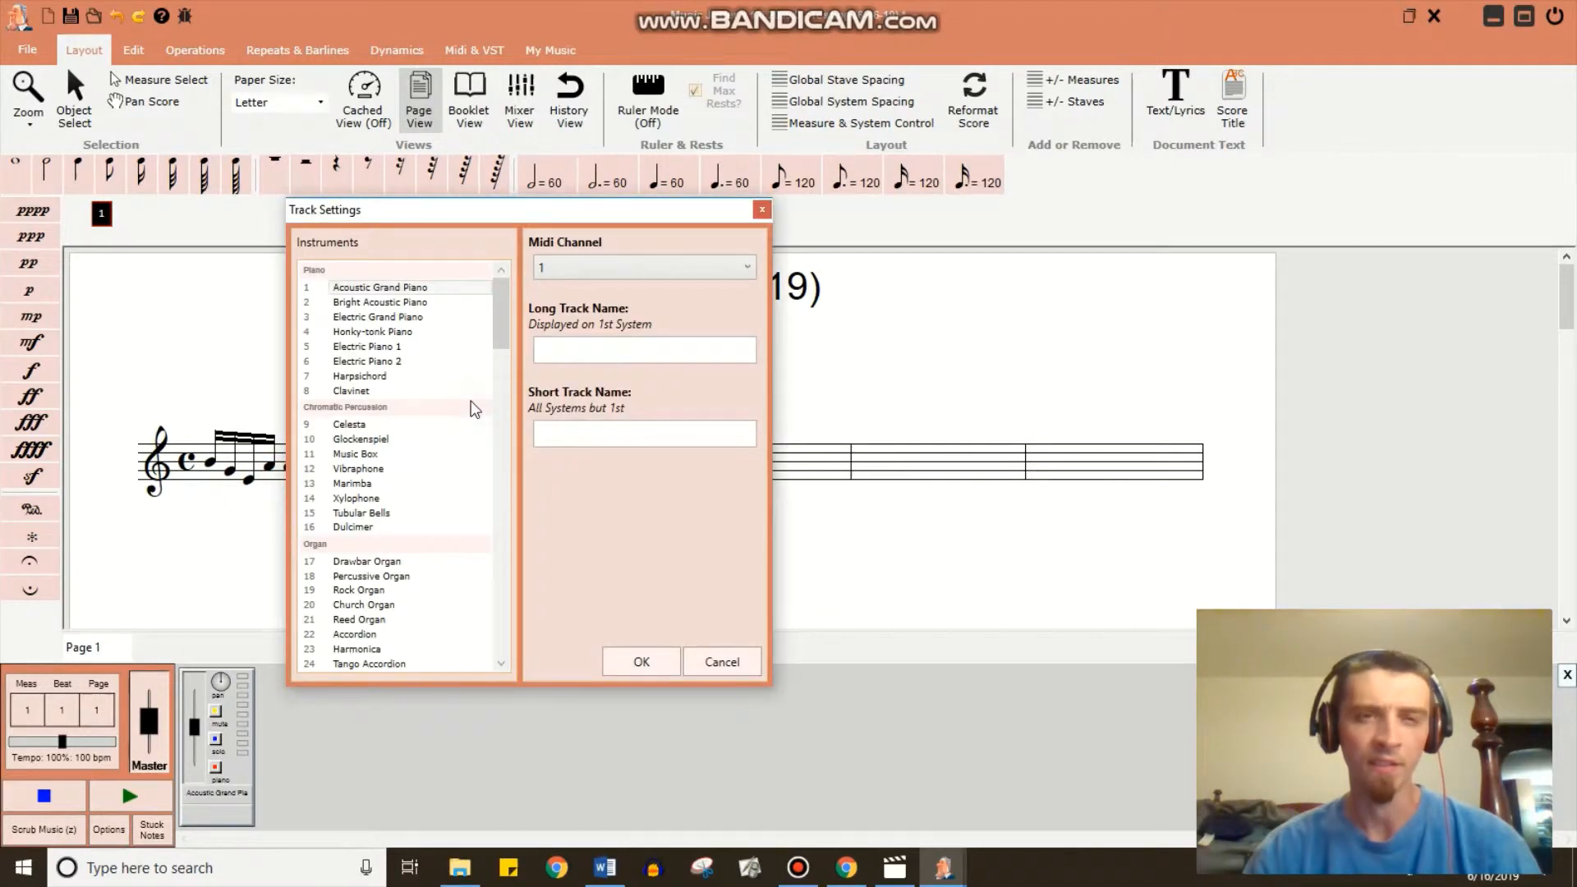
scroll(464, 443, "down", 20)
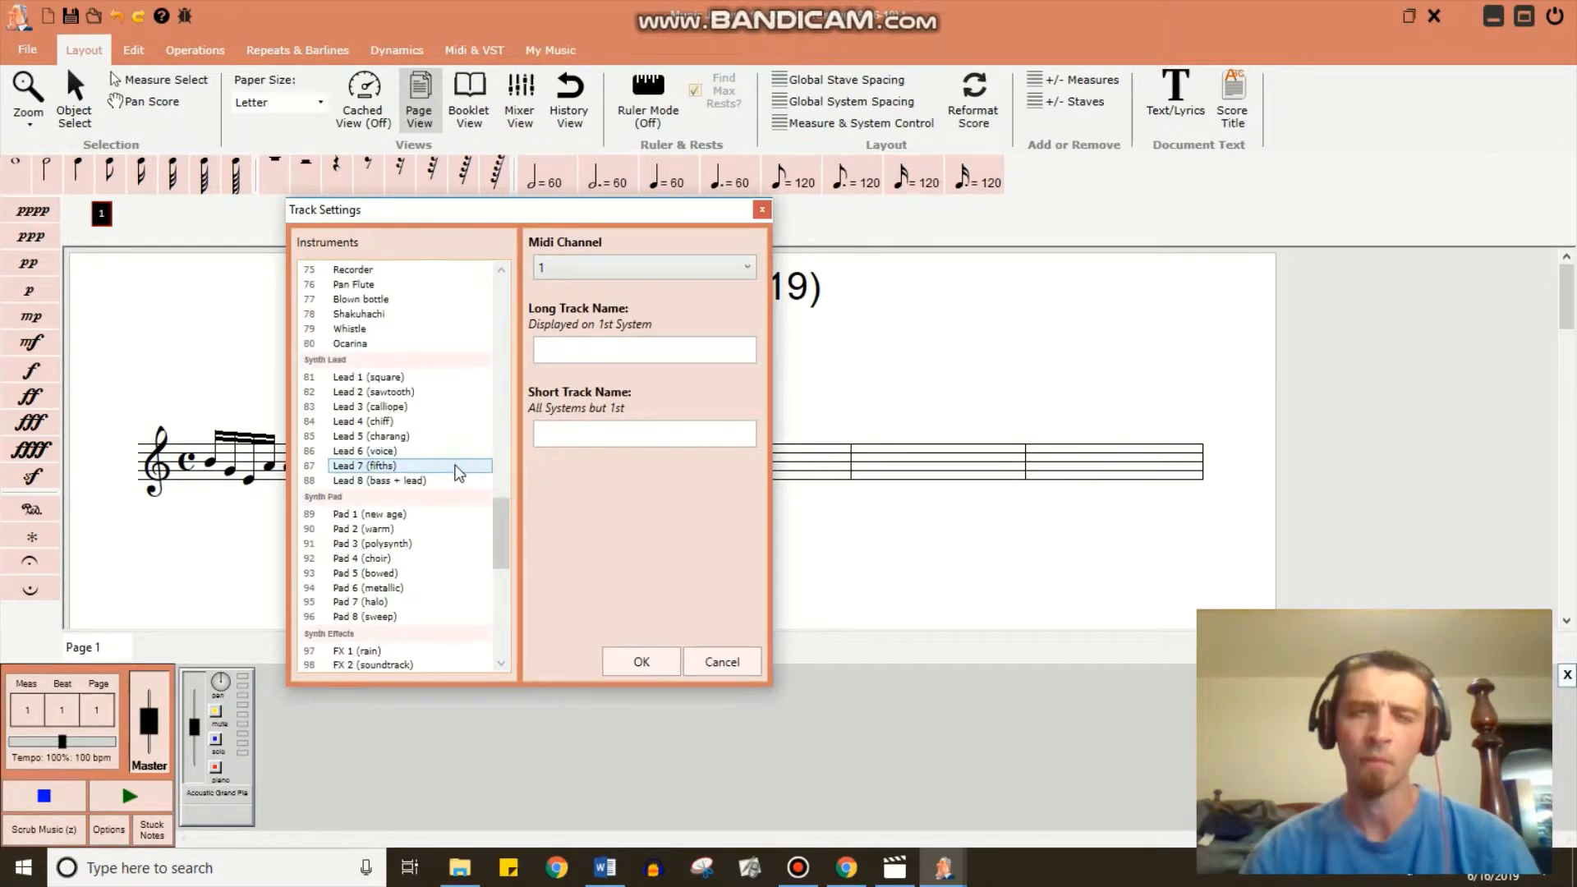
scroll(459, 474, "down", 10)
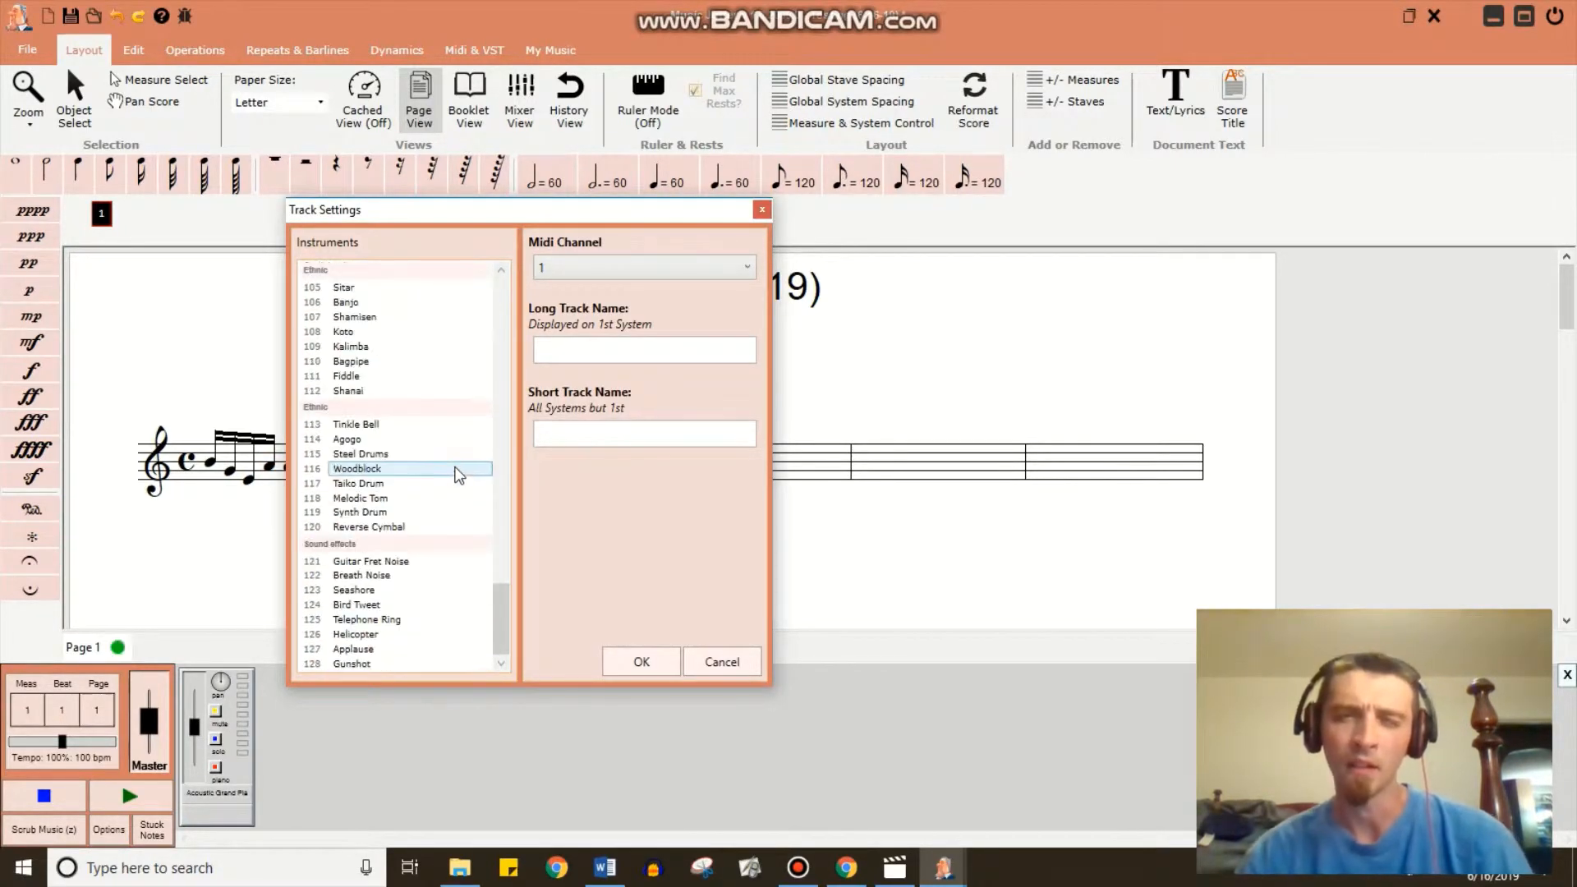
left_click(761, 210)
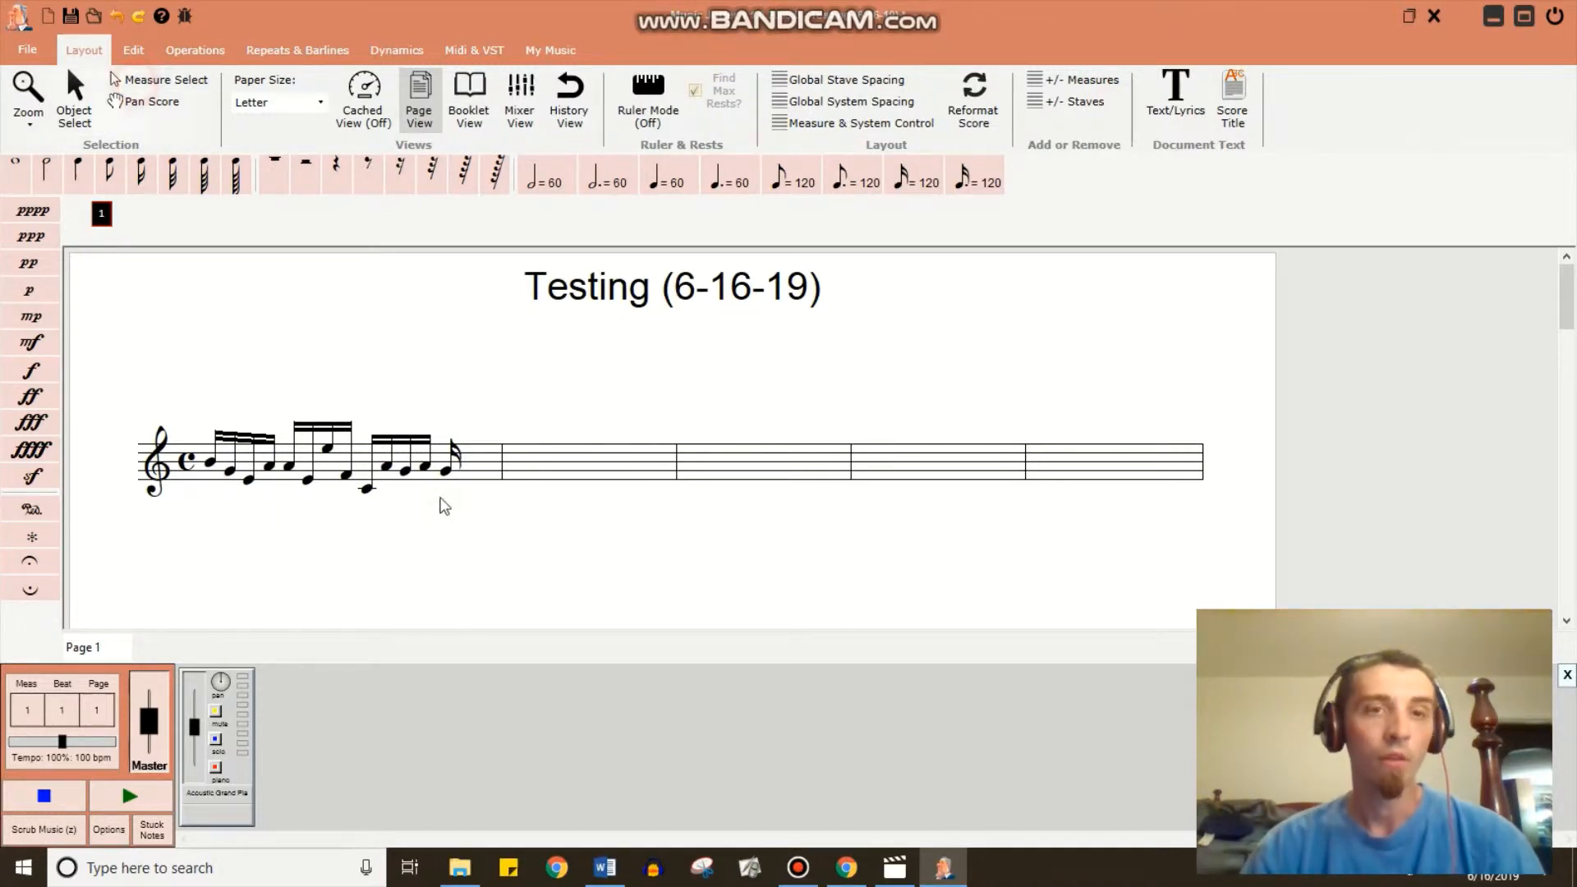
Copy the first measure's notes into the empty second measure.
left_click(491, 468)
mouse_move(473, 466)
left_mouse_down()
mouse_move(599, 465)
mouse_move(455, 454)
mouse_move(457, 472)
left_mouse_up()
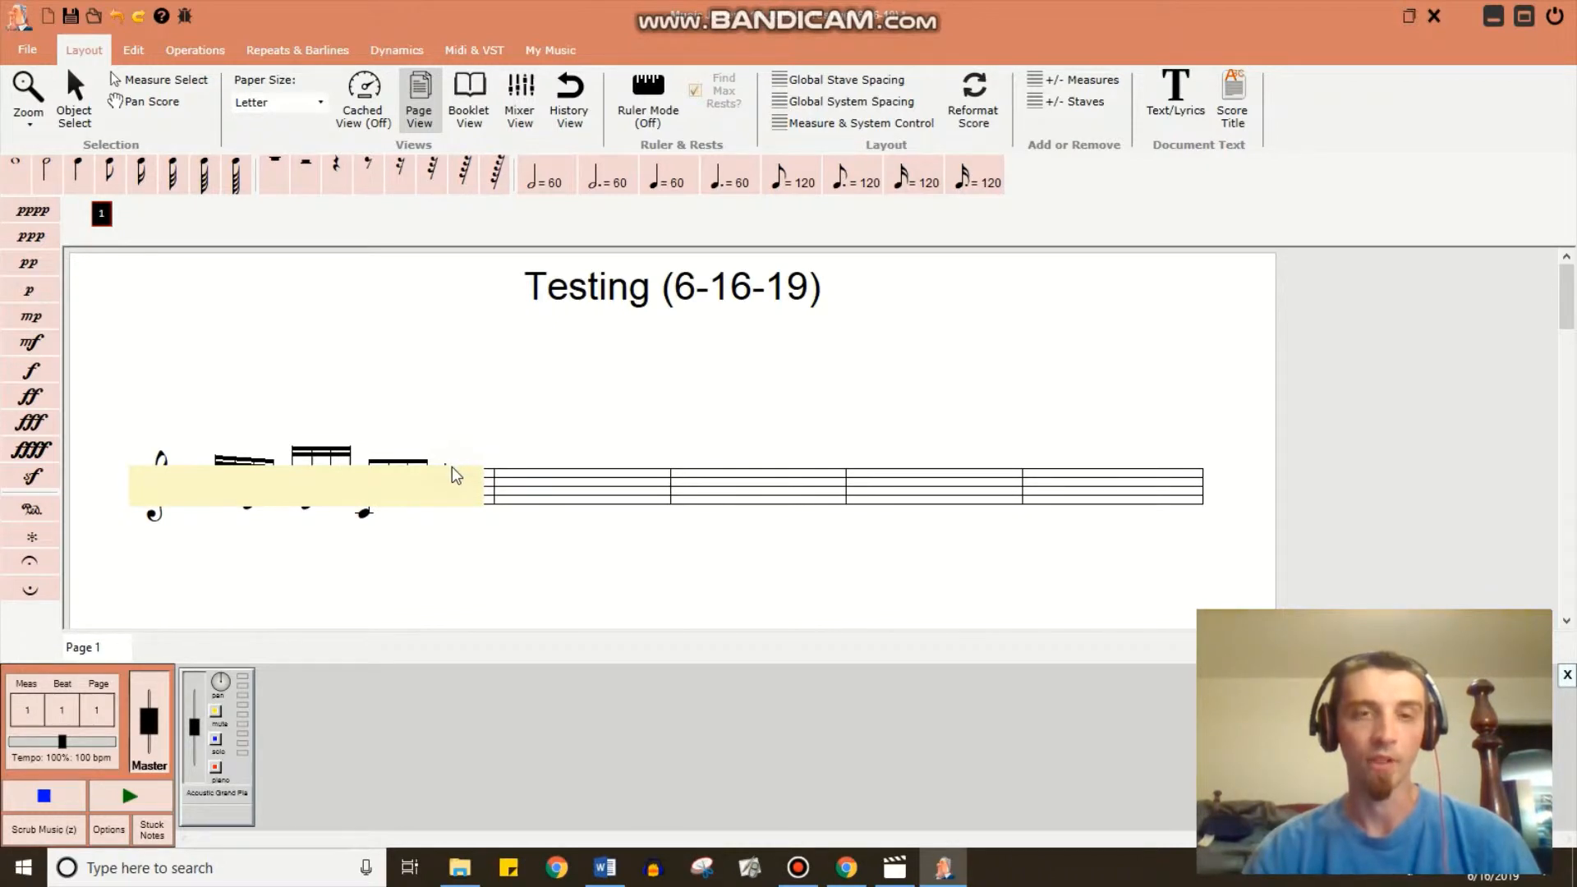
left_click(535, 488)
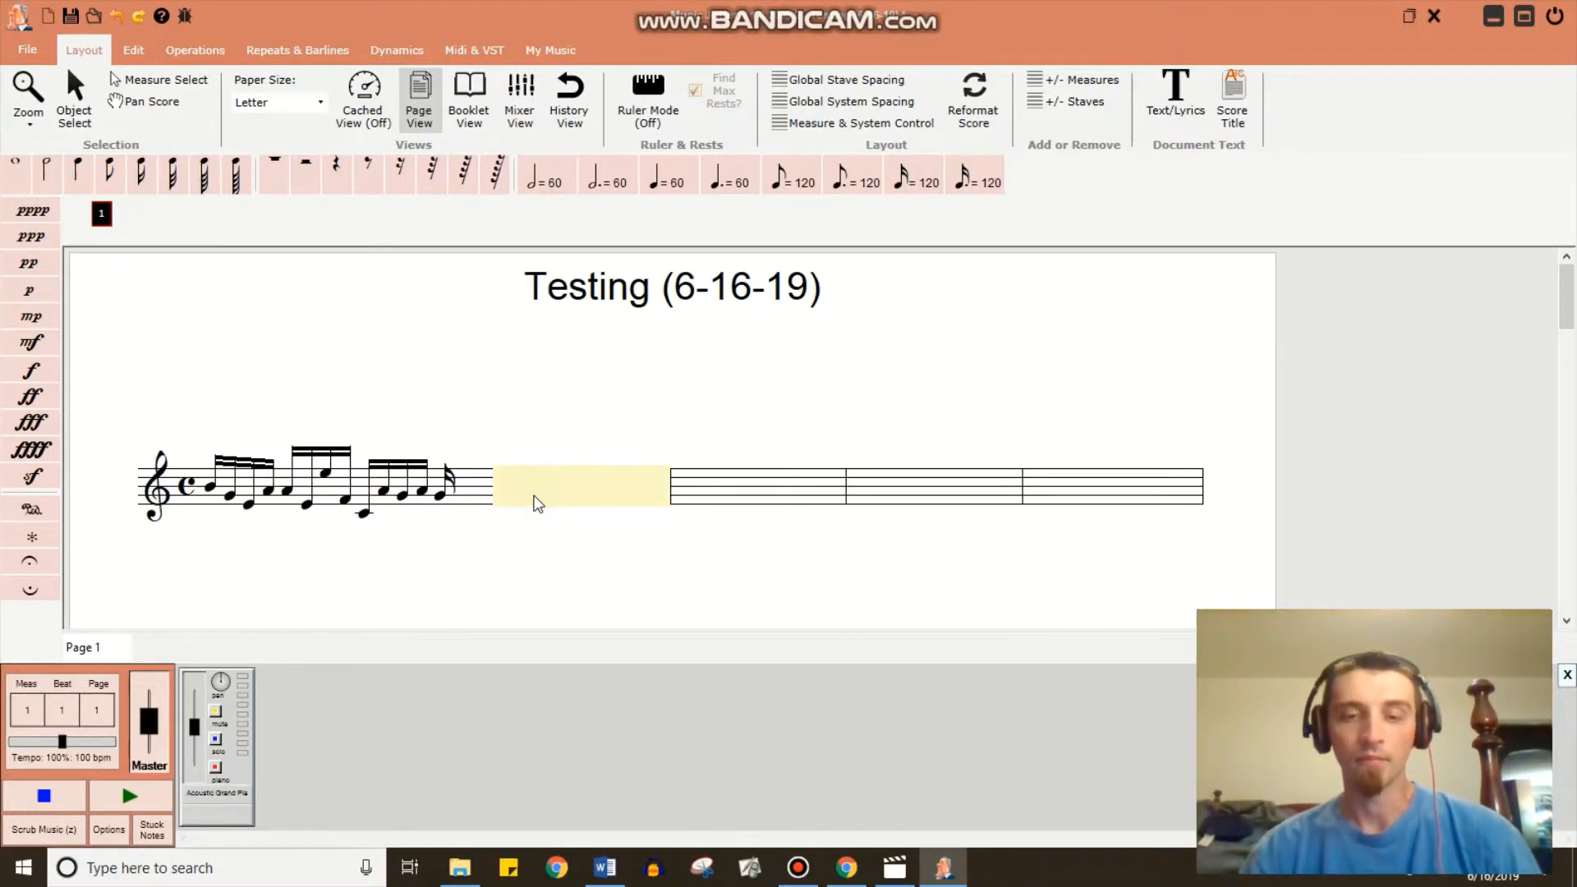
left_click(478, 493)
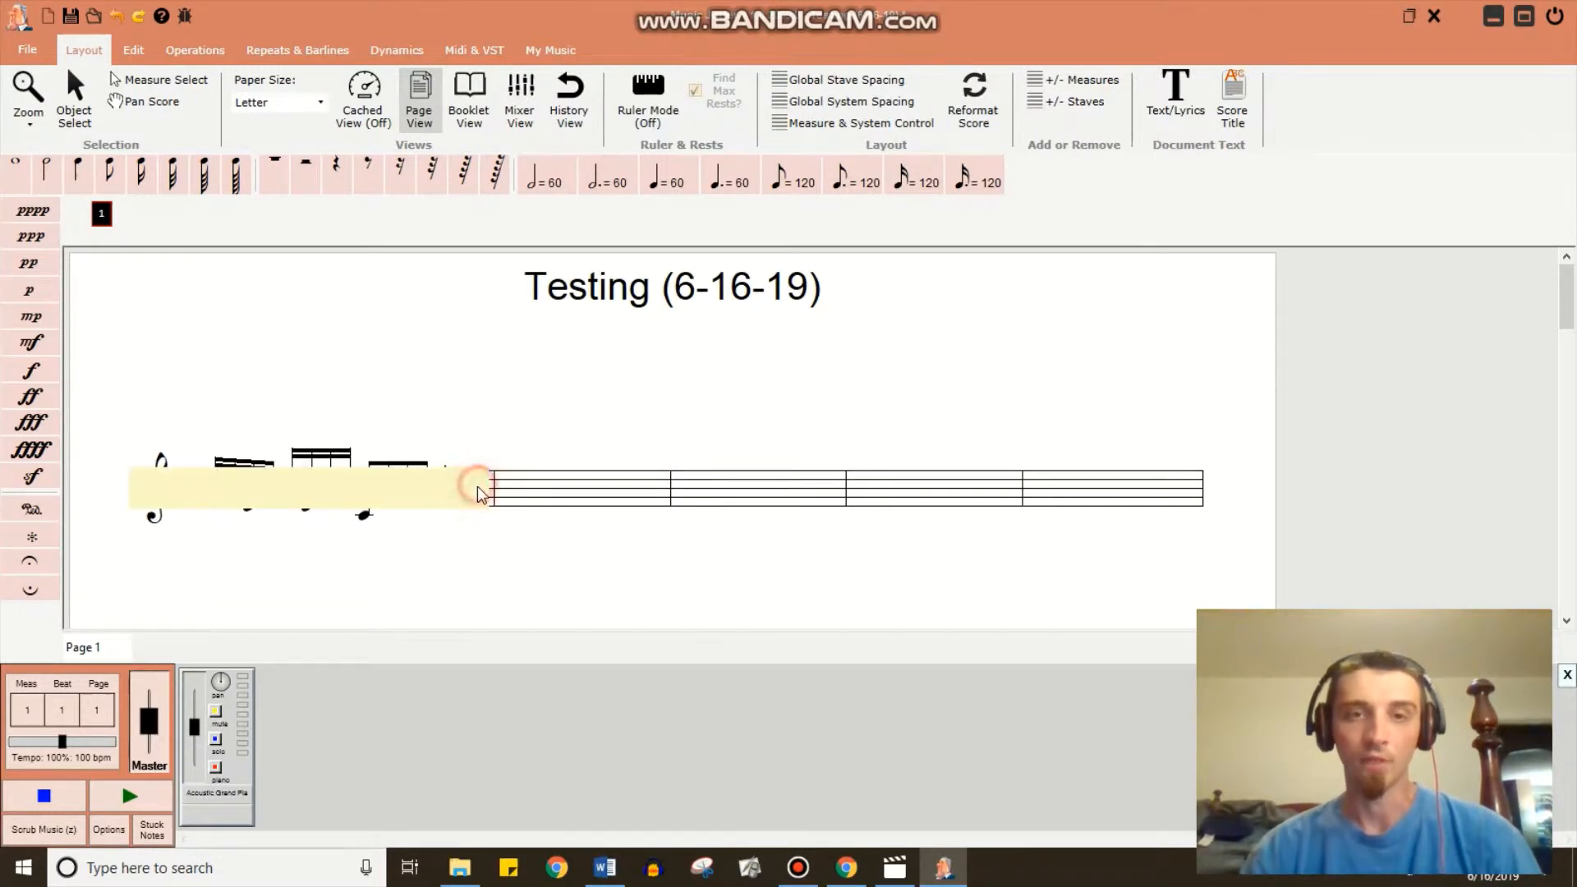
left_click(580, 493)
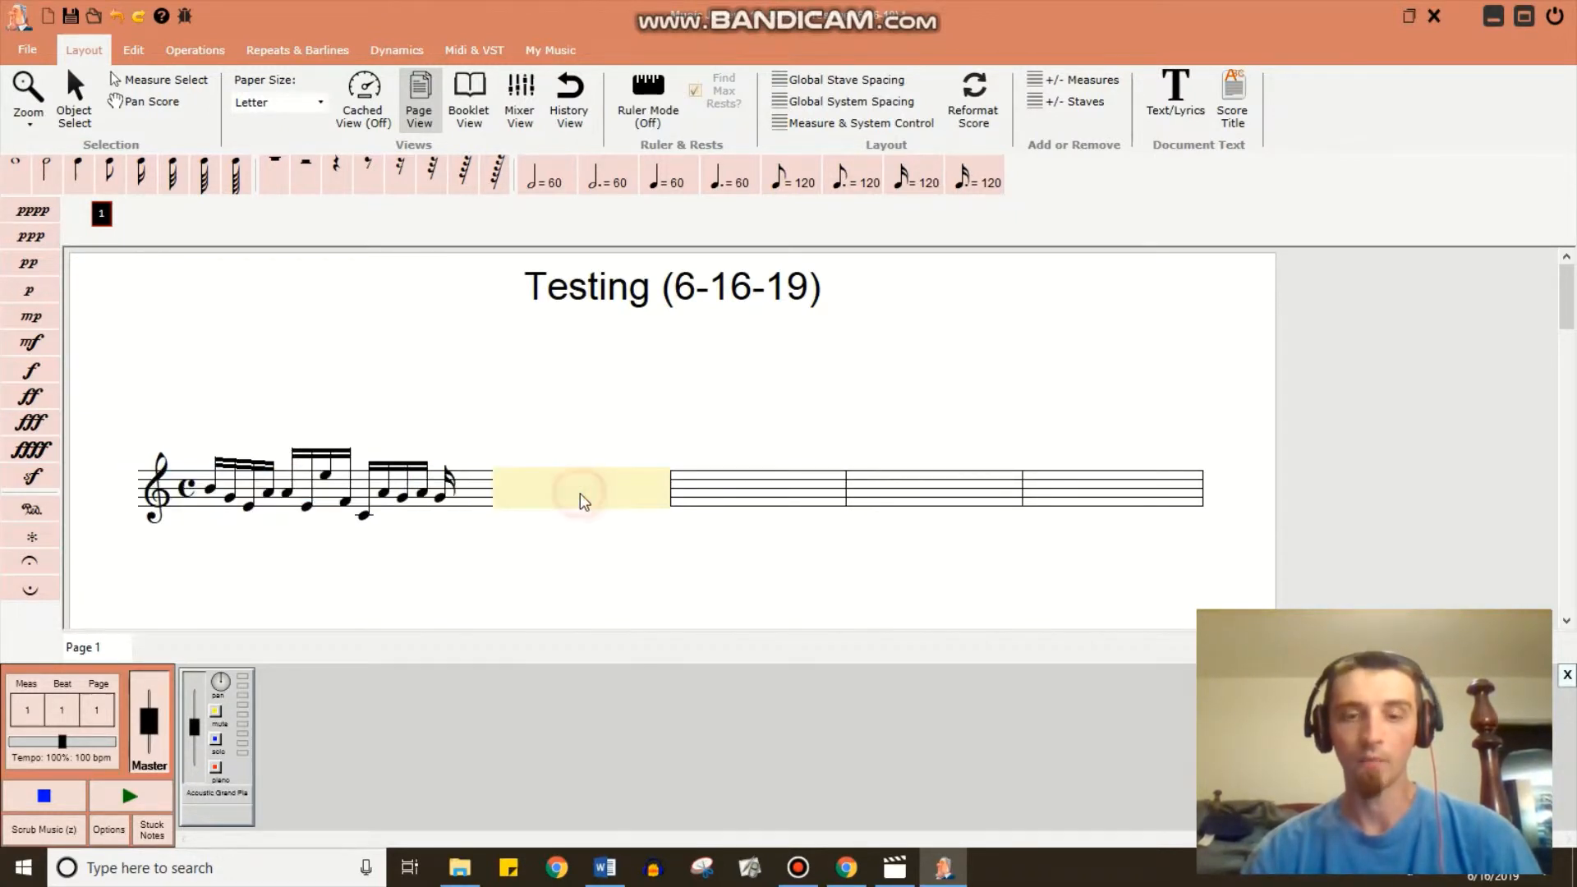
key("ctrl+v")
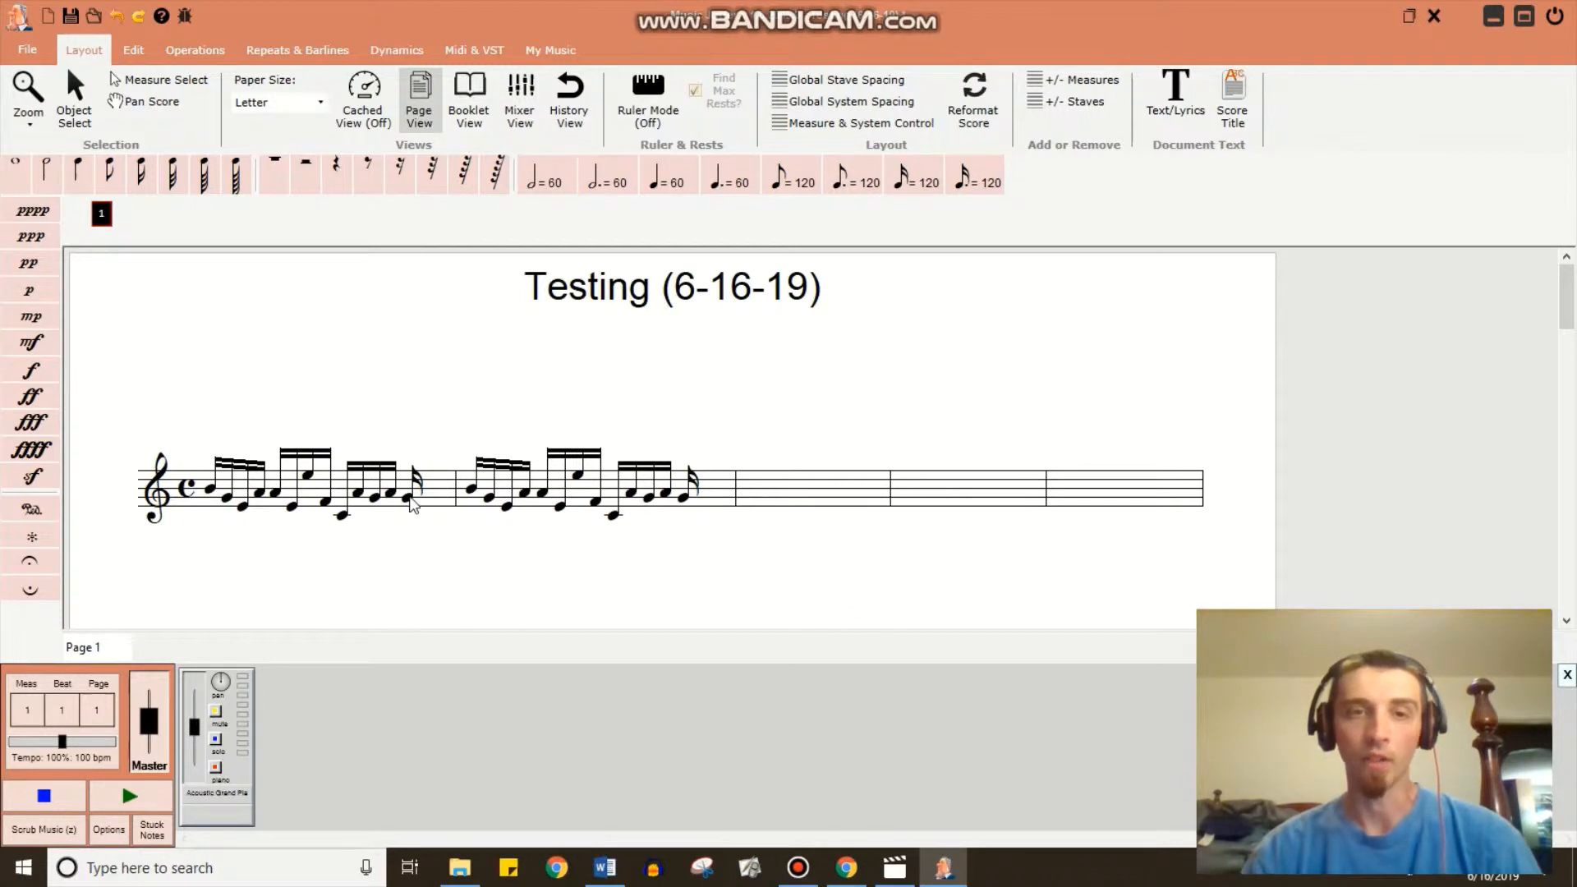
Look over the staves of the score with the Pan Score tool, ending back at the title.
left_click(426, 493)
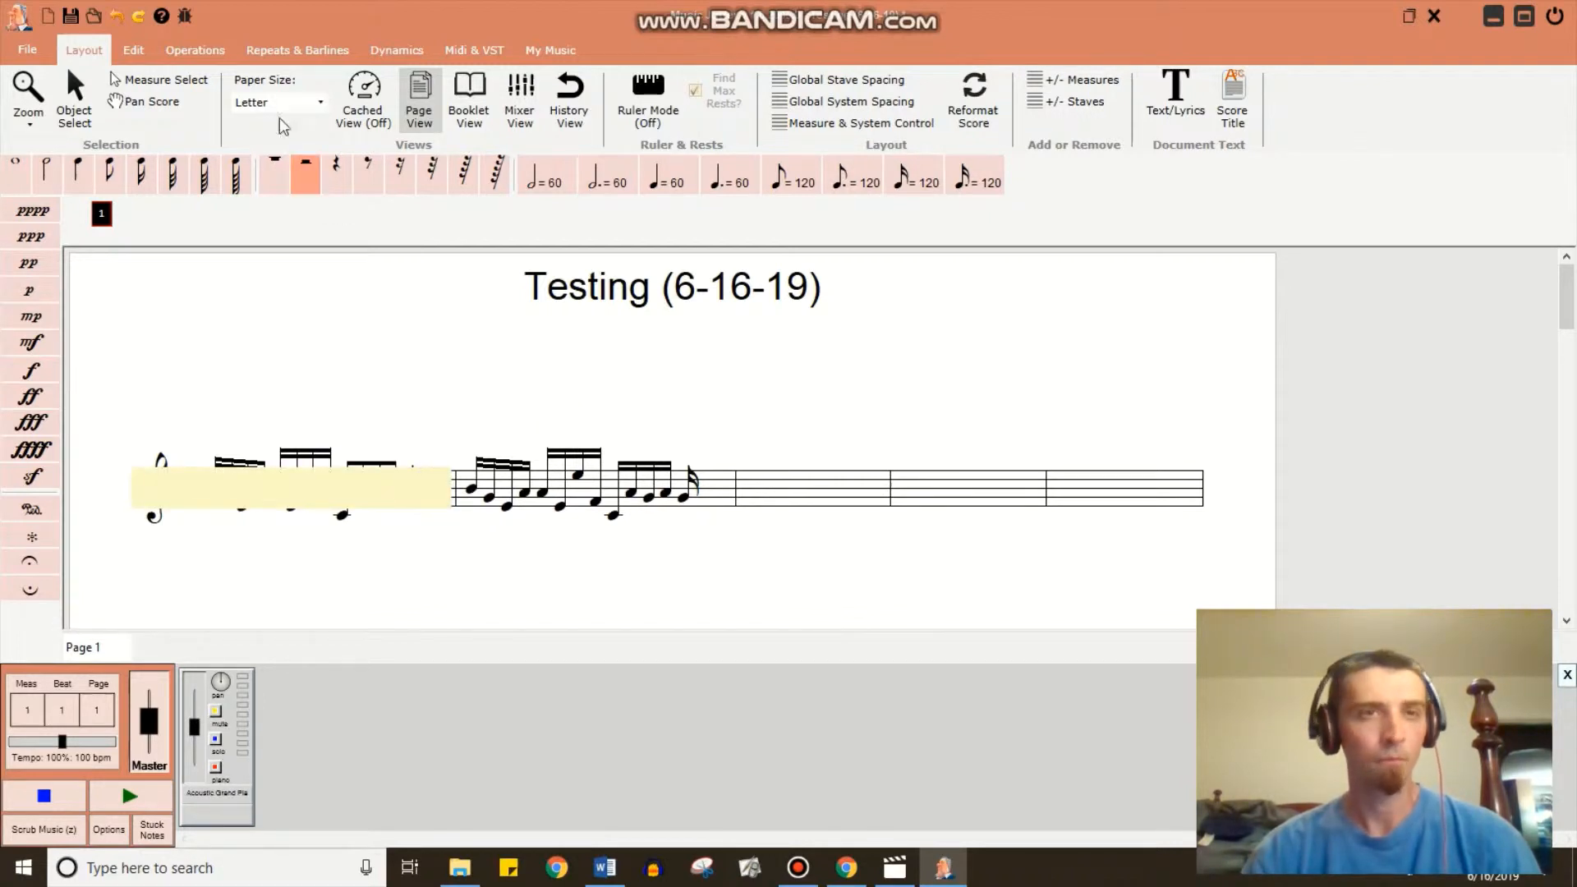
left_click(113, 99)
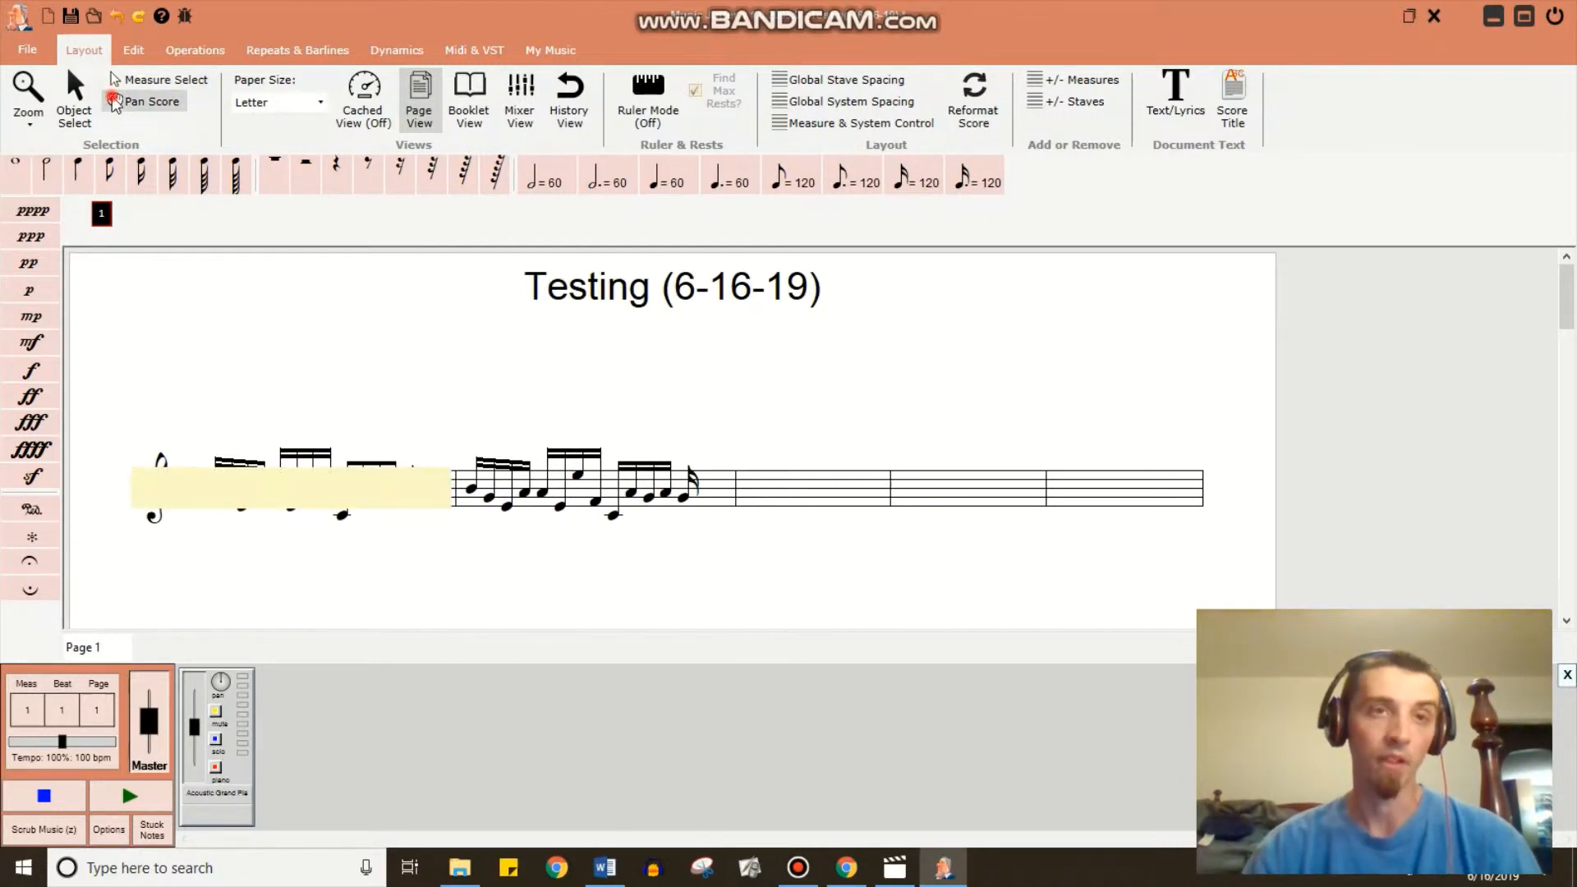
left_click_drag(370, 336, 605, 425)
scroll(810, 545, "down", 3)
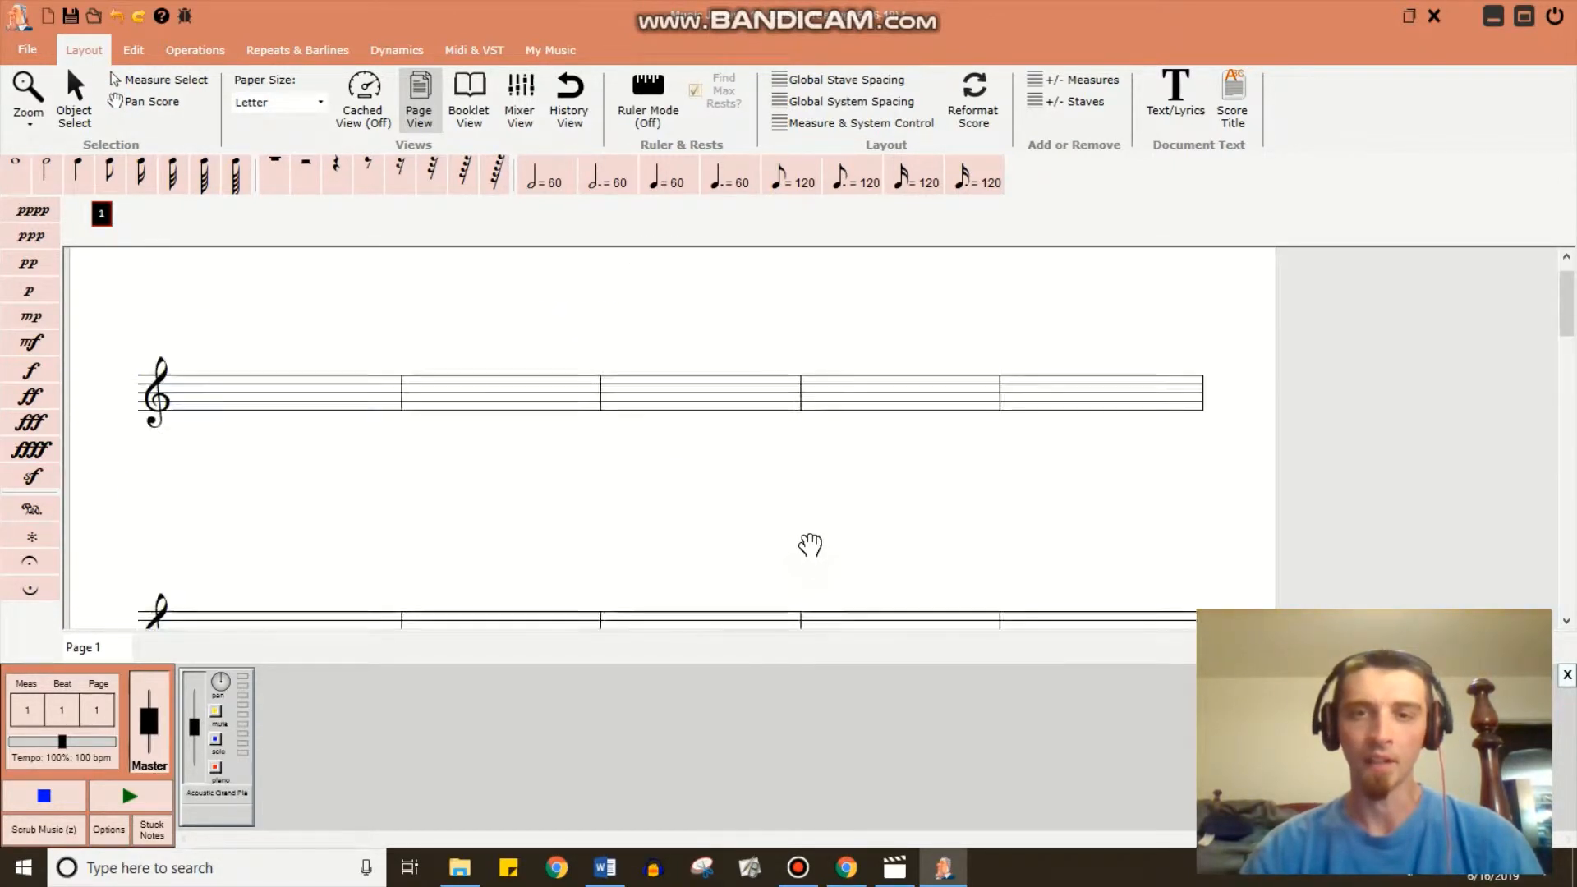
scroll(810, 546, "up", 4)
scroll(810, 545, "down", 3)
scroll(810, 546, "up", 2)
scroll(810, 546, "down", 1)
scroll(810, 545, "up", 2)
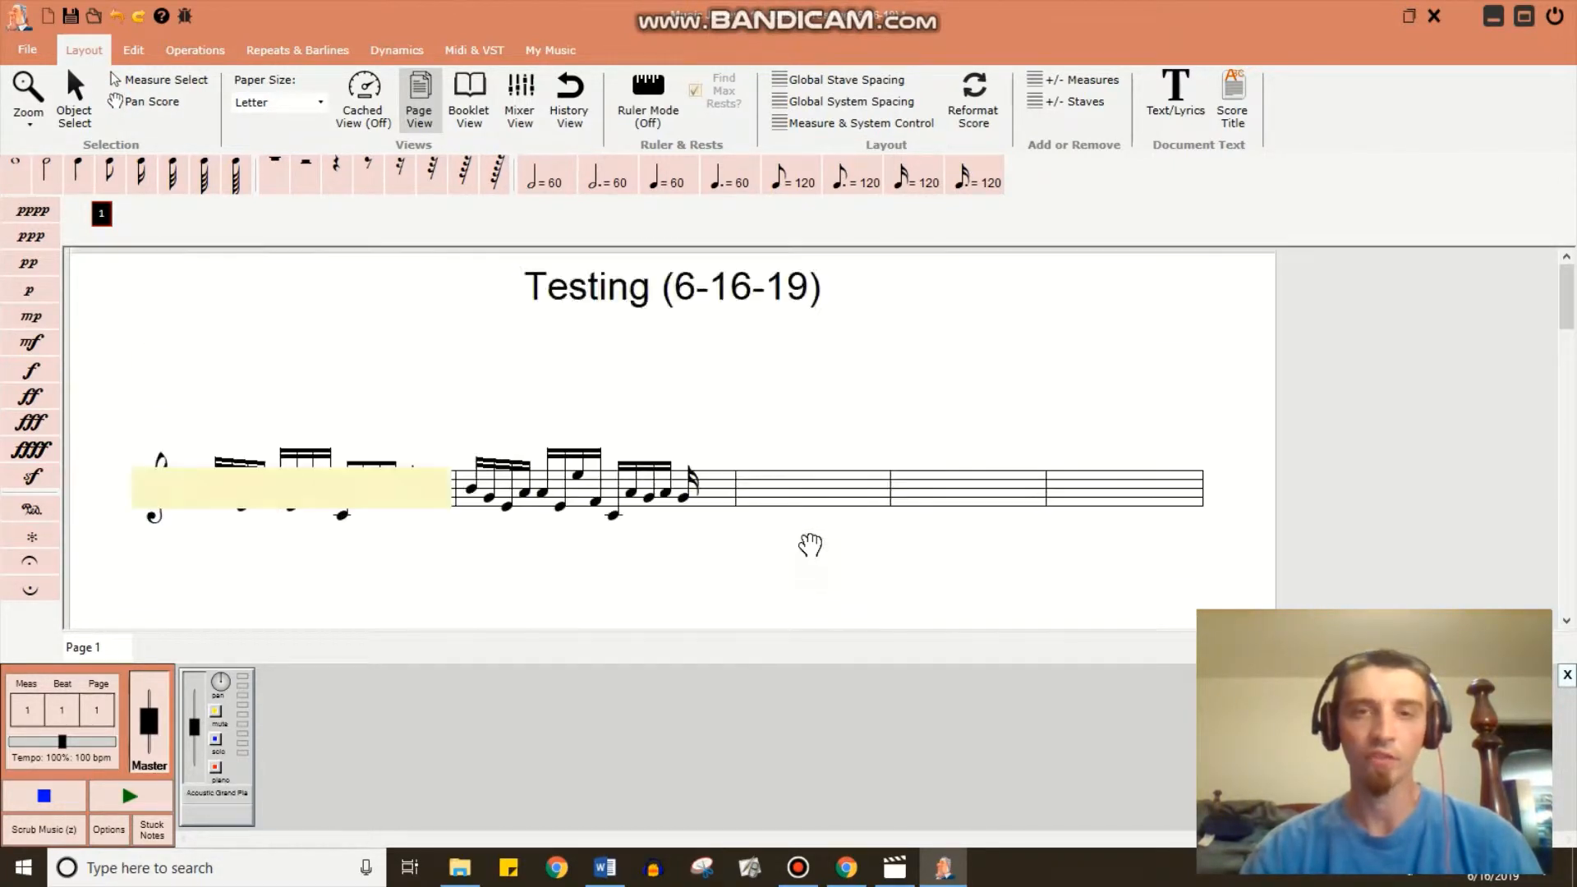
scroll(810, 545, "down", 1)
scroll(810, 545, "up", 1)
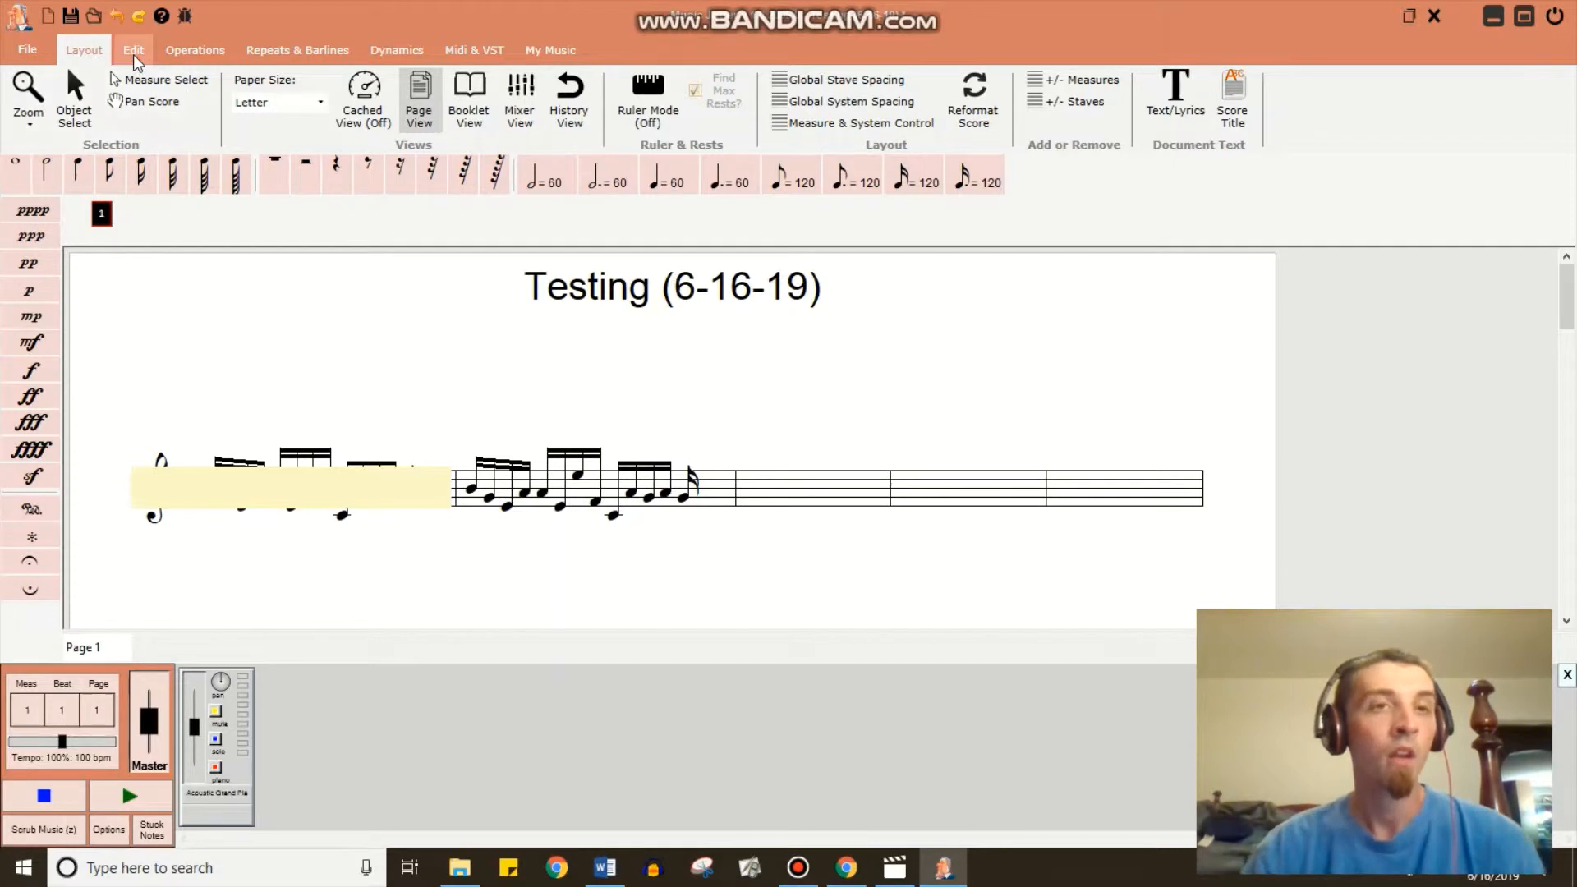
Check the paper size choices, keep Letter, and switch Cached View on and back off.
left_click(266, 103)
left_click(267, 102)
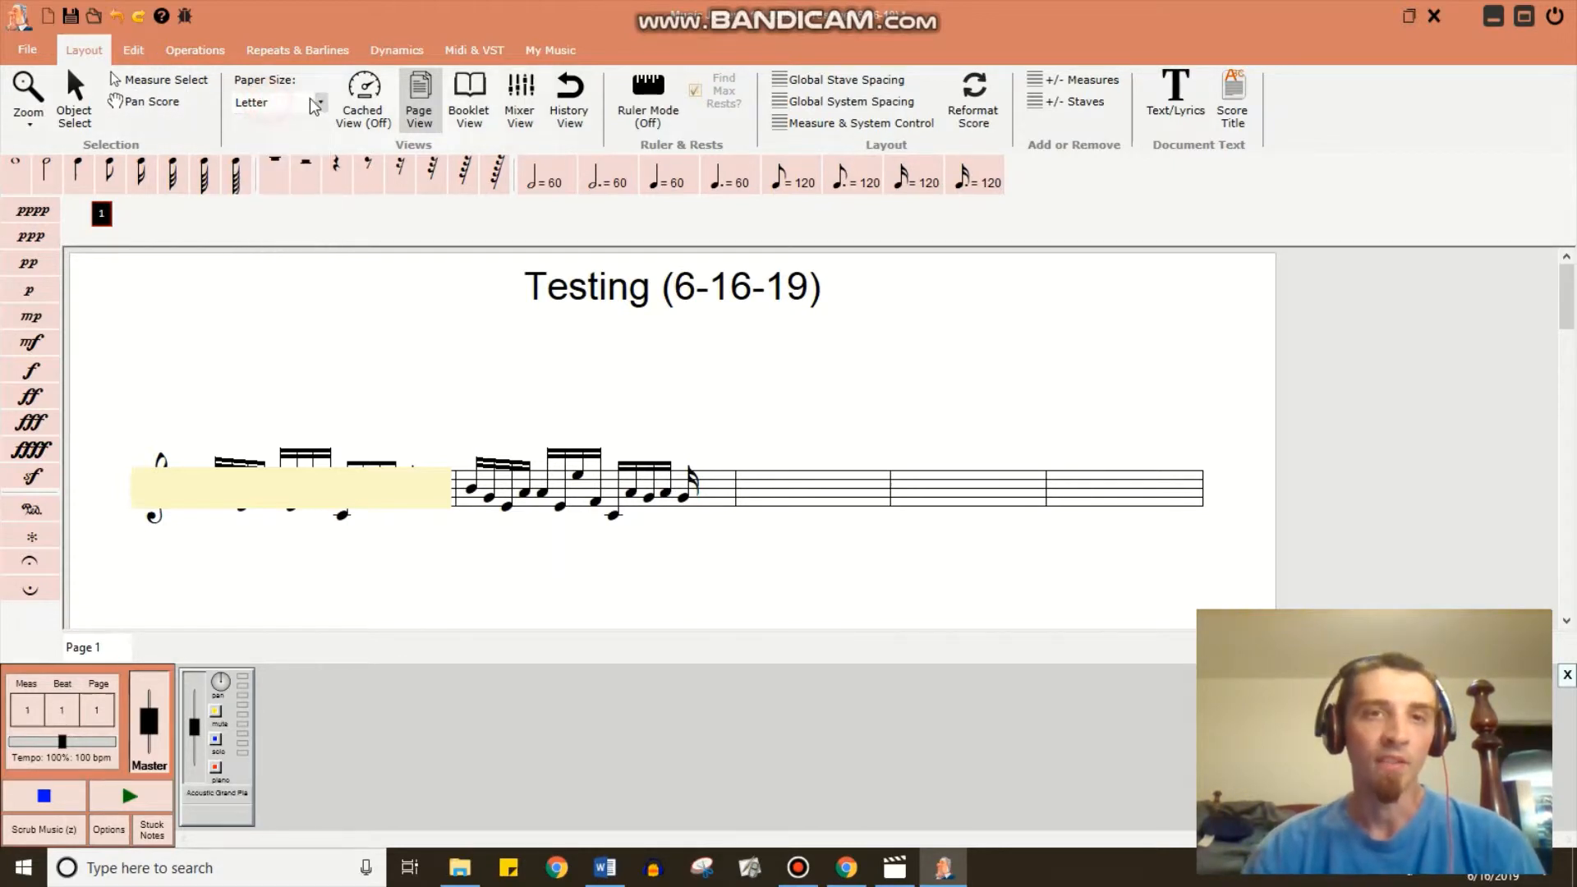
left_click(371, 101)
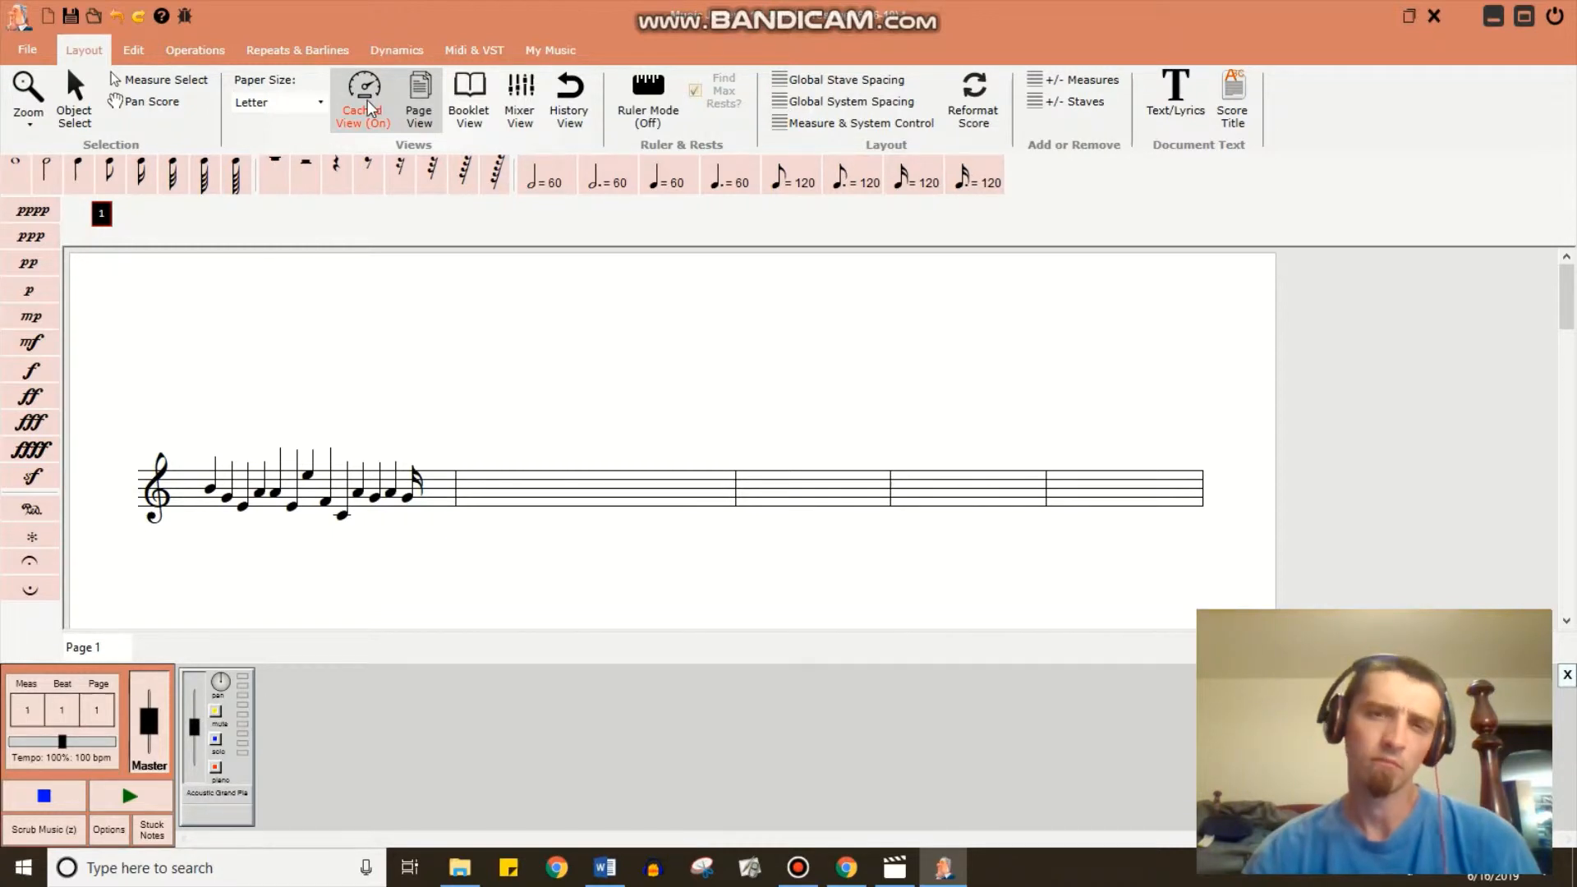
left_click(367, 101)
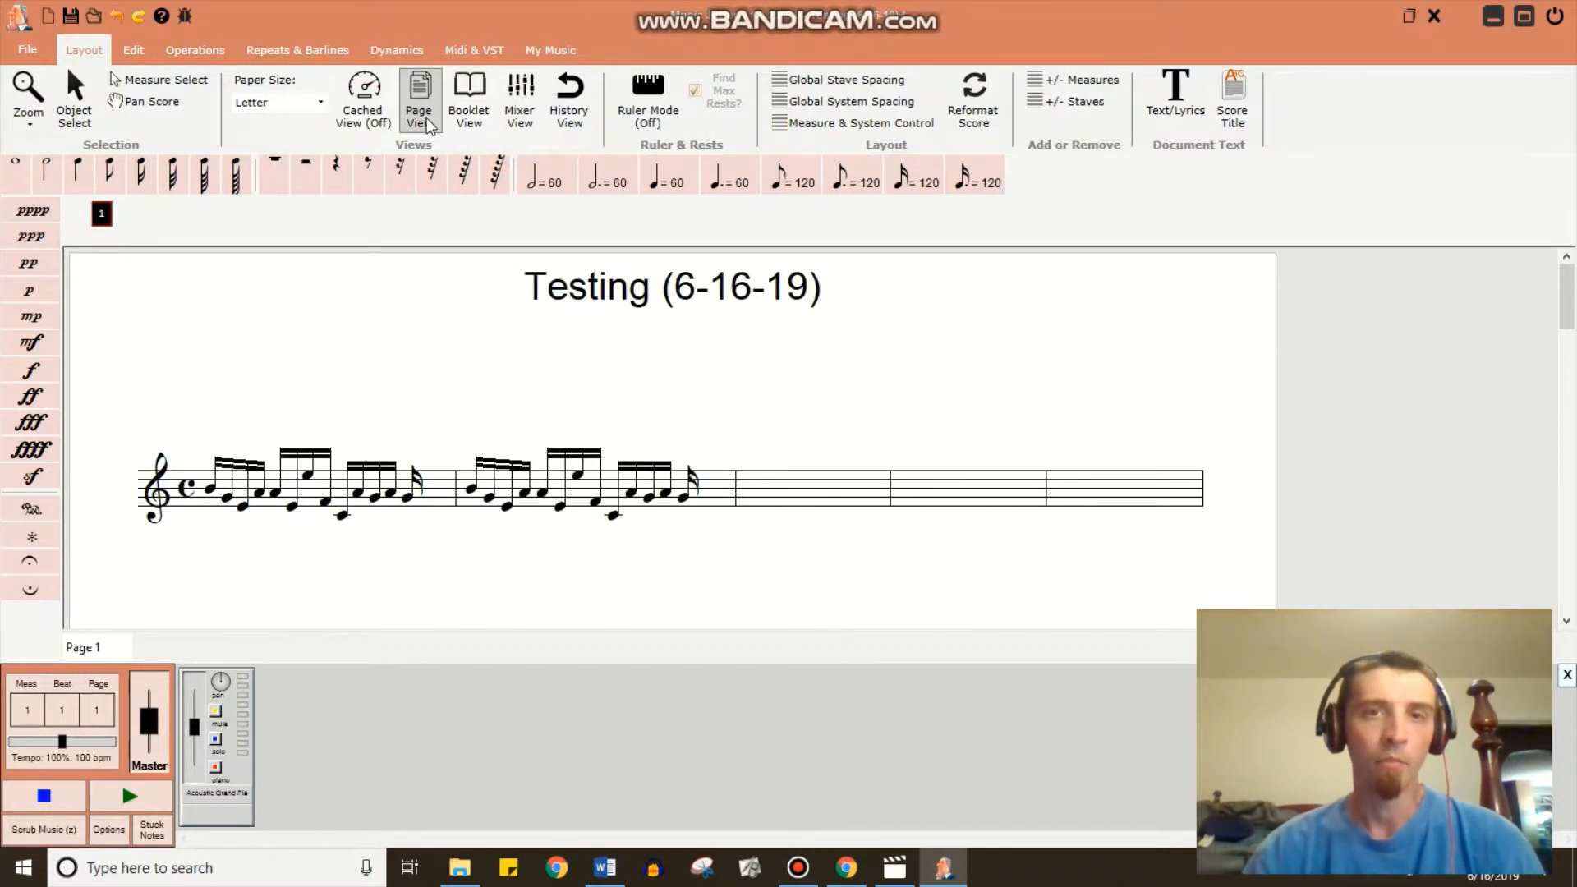
Change the score display from Page View to Booklet View.
scroll(529, 448, "down", 3)
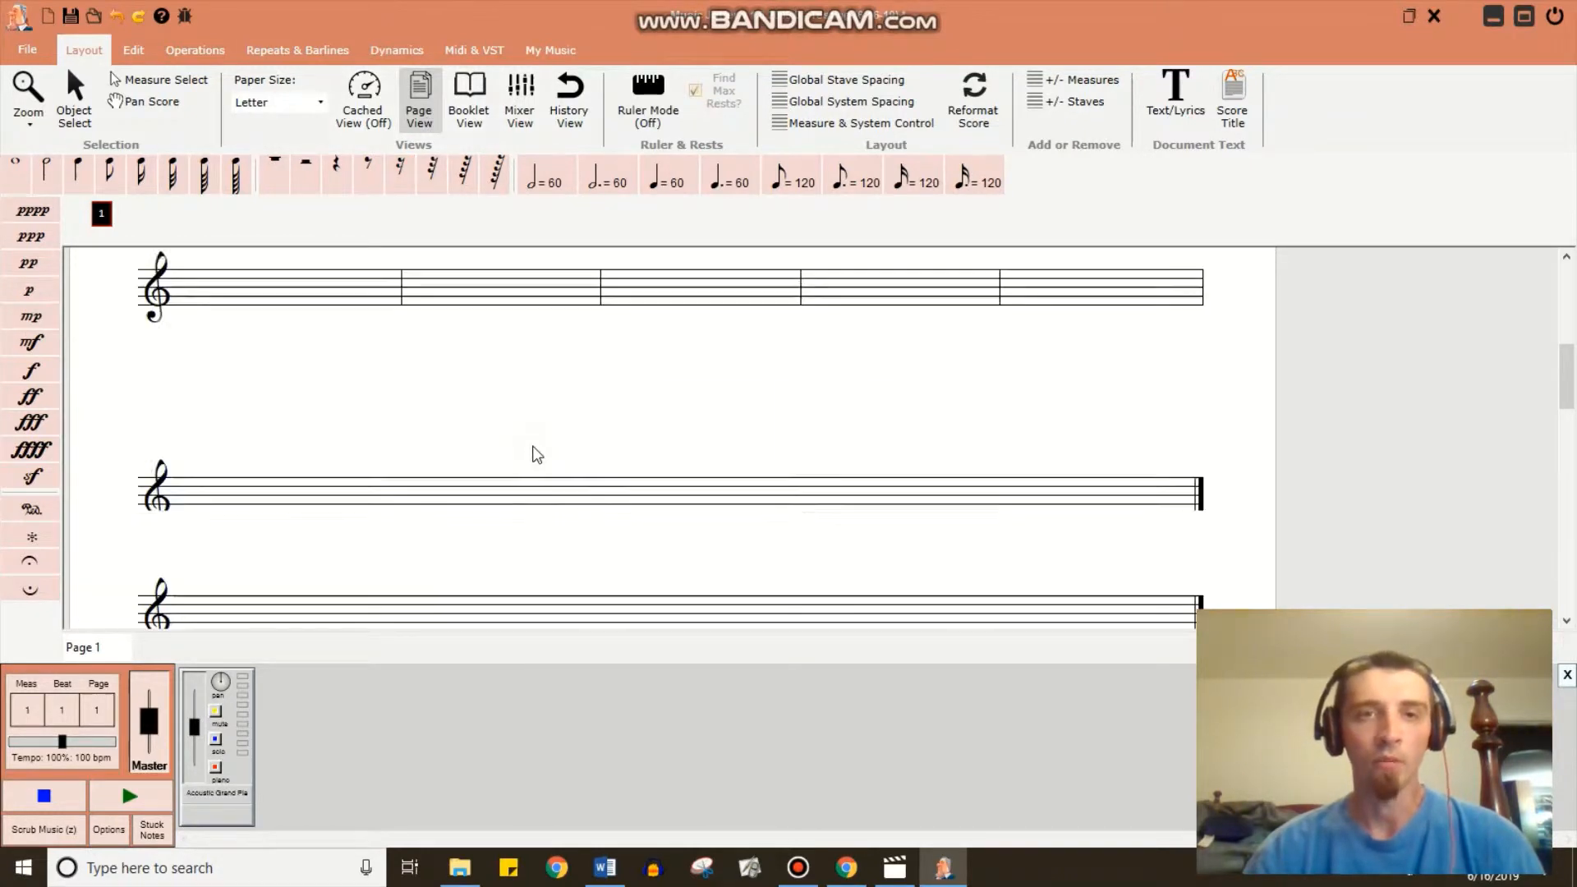
scroll(542, 431, "up", 3)
left_click(465, 121)
scroll(813, 387, "down", 3)
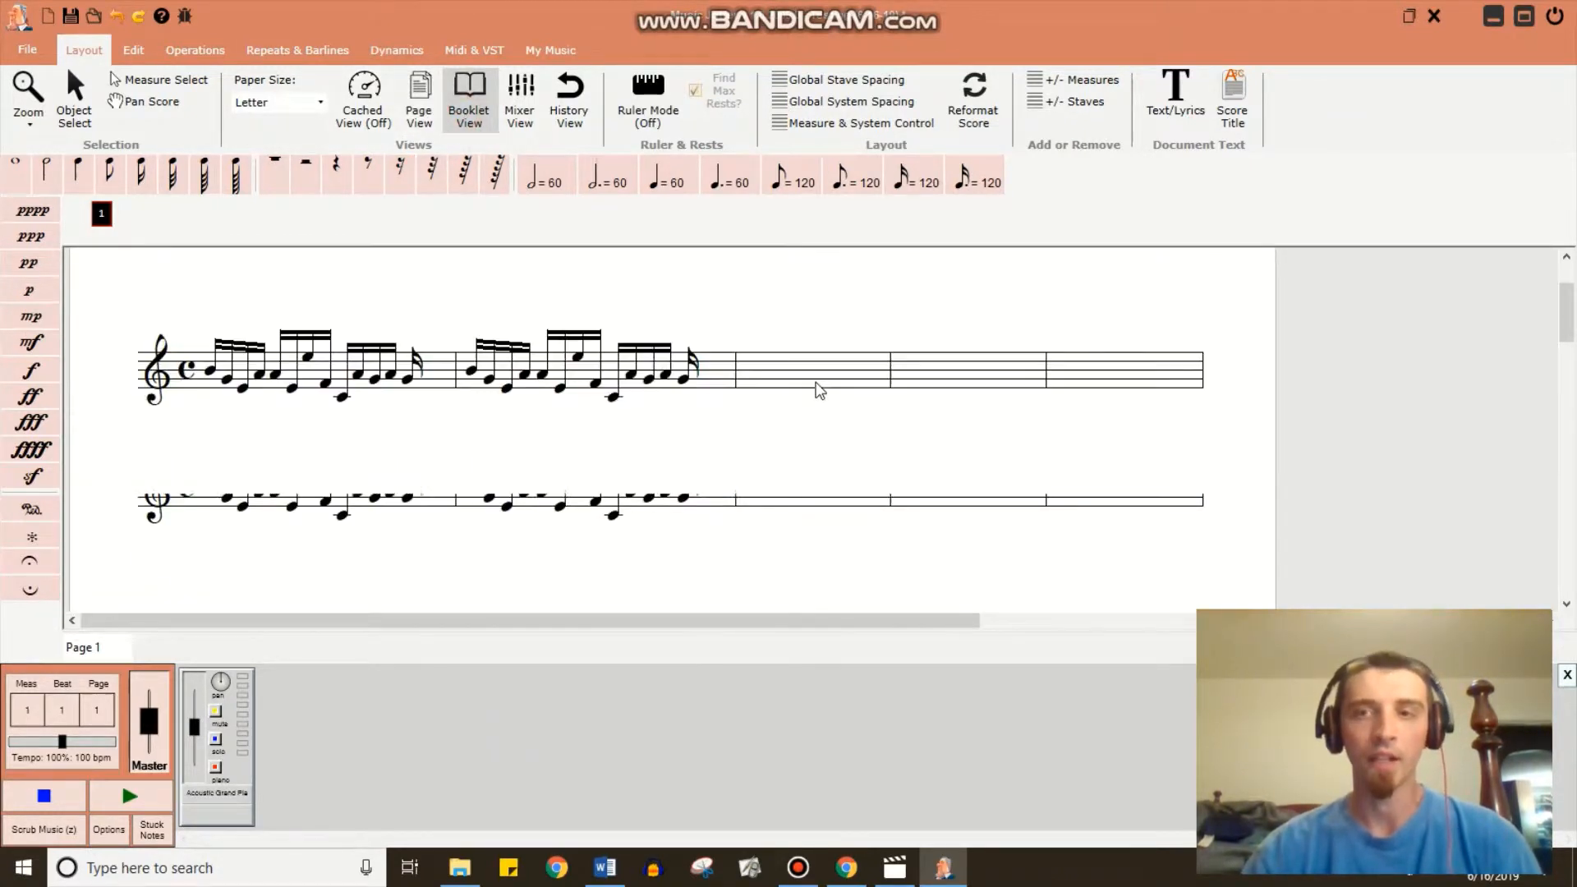
scroll(813, 387, "up", 3)
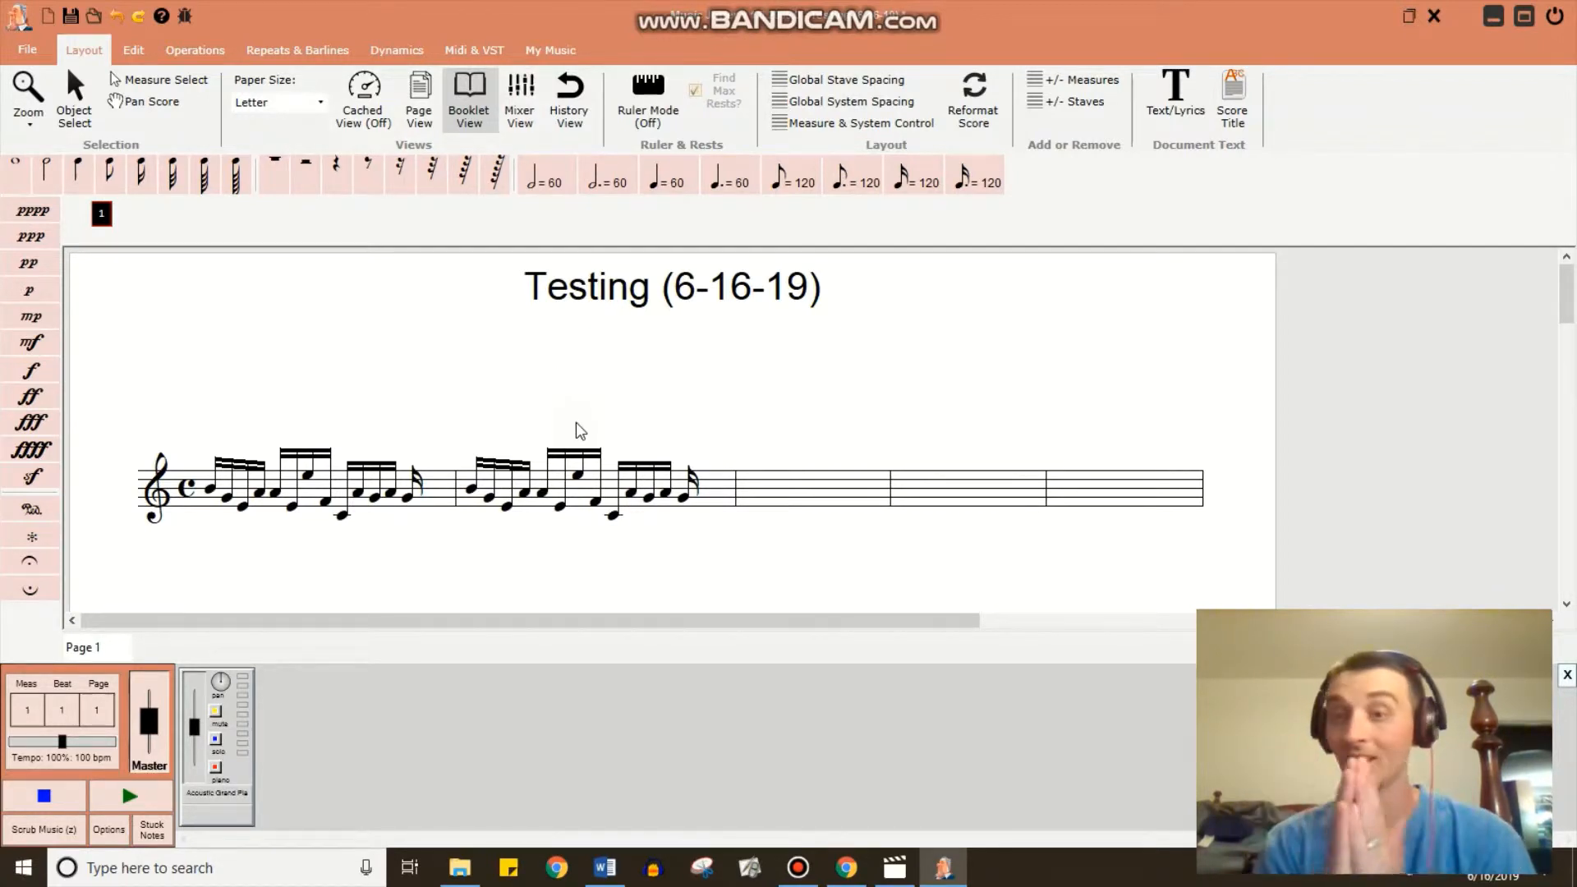
Hide and show the mixer again, and raise the Acoustic Grand Piano channel's volume slightly.
left_click(519, 122)
left_click(525, 121)
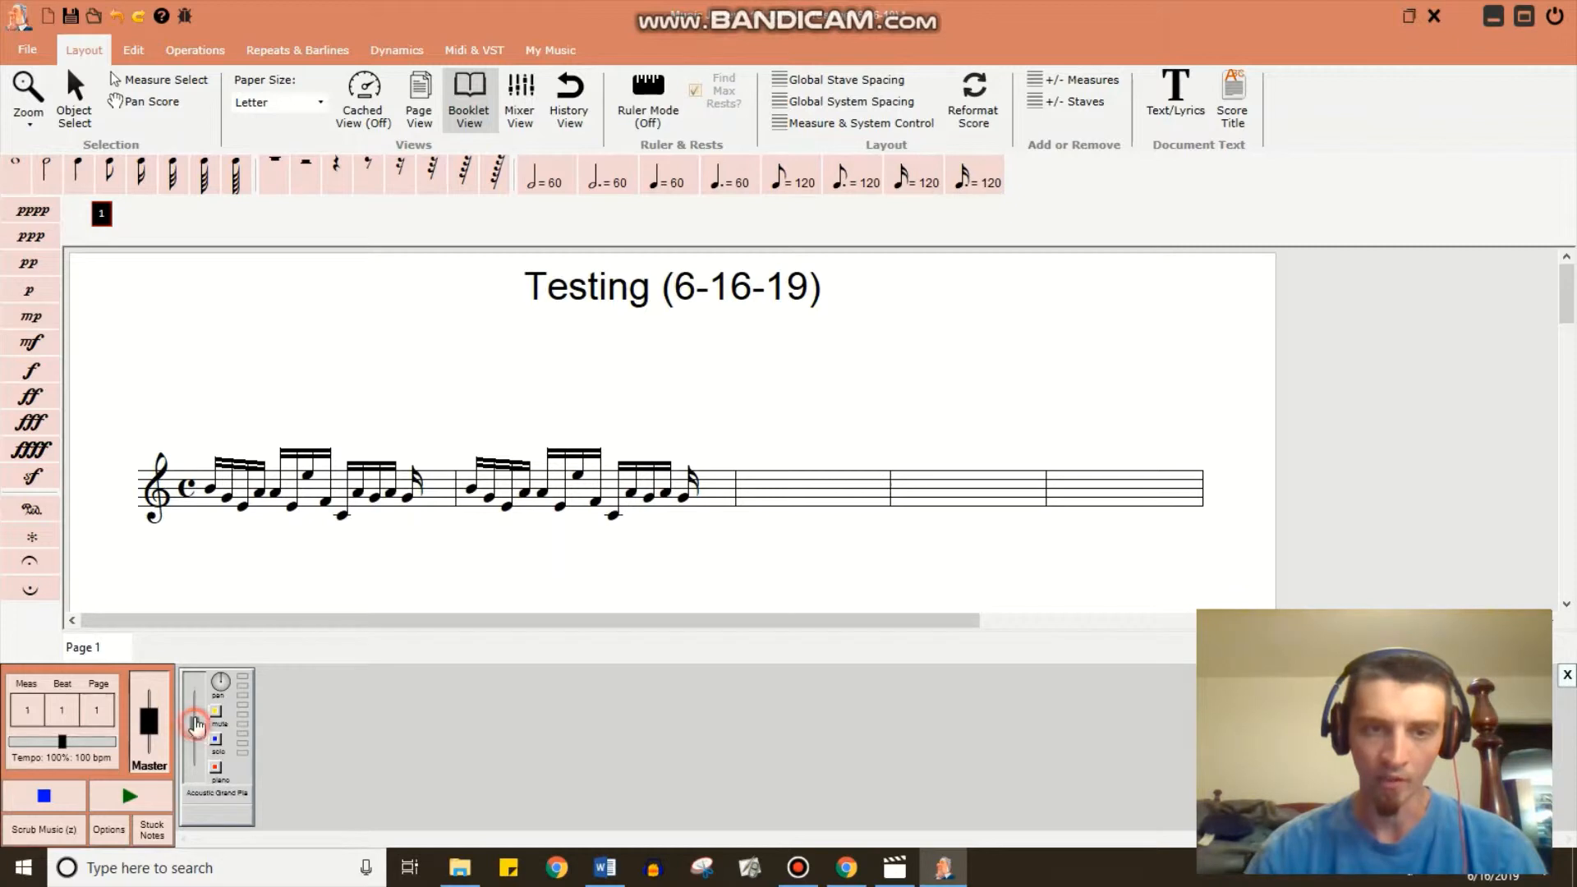
left_click_drag(194, 730, 194, 717)
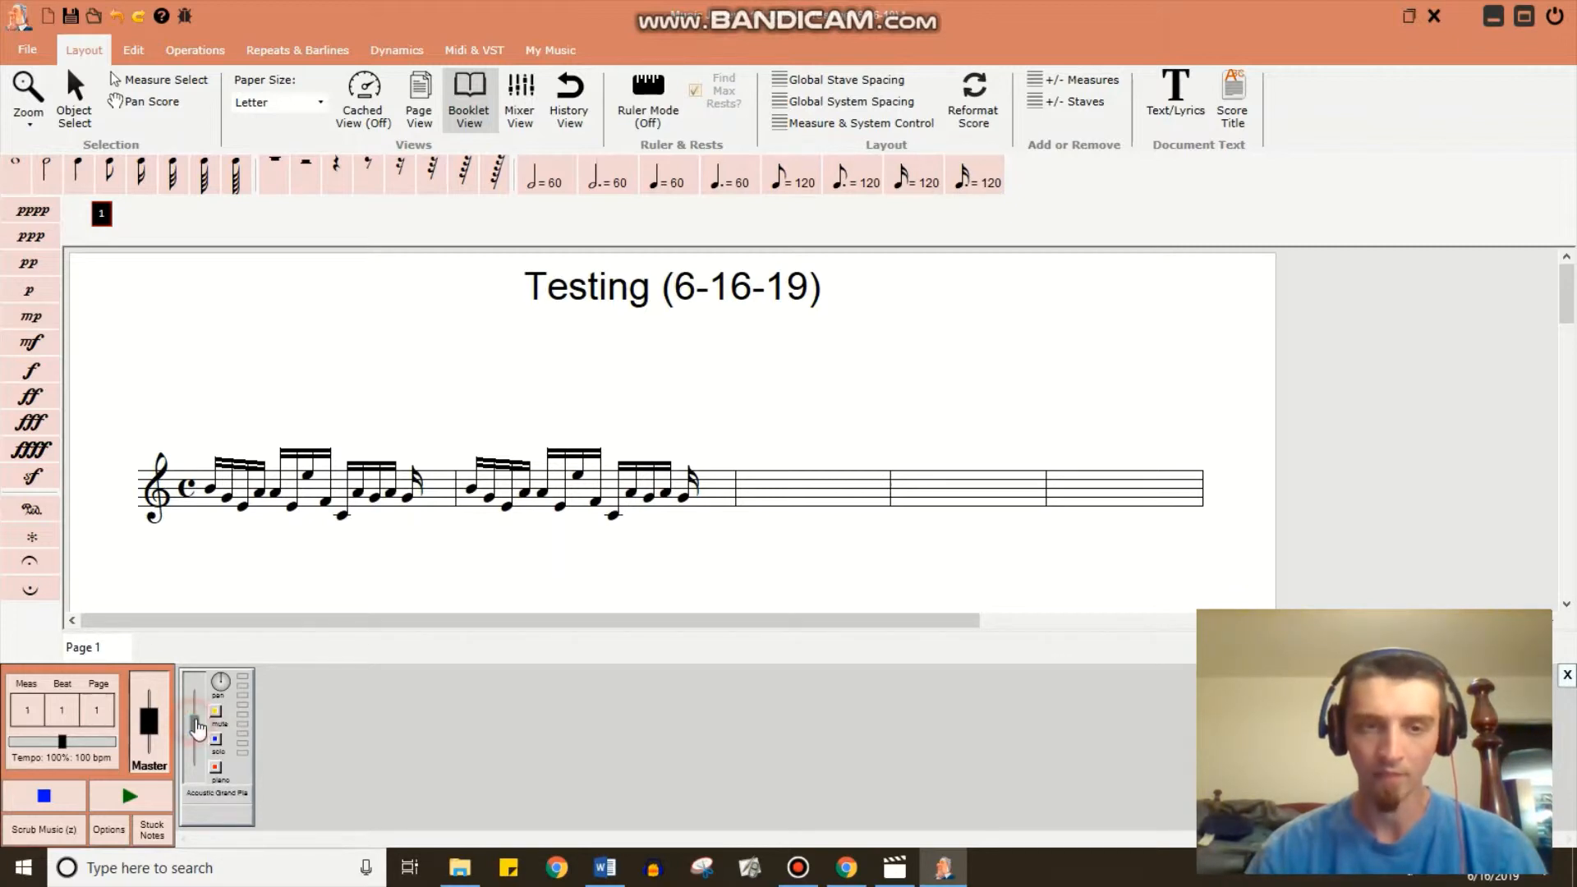
Try the piano channel's pan control in different directions and return it to centre.
left_click(219, 684)
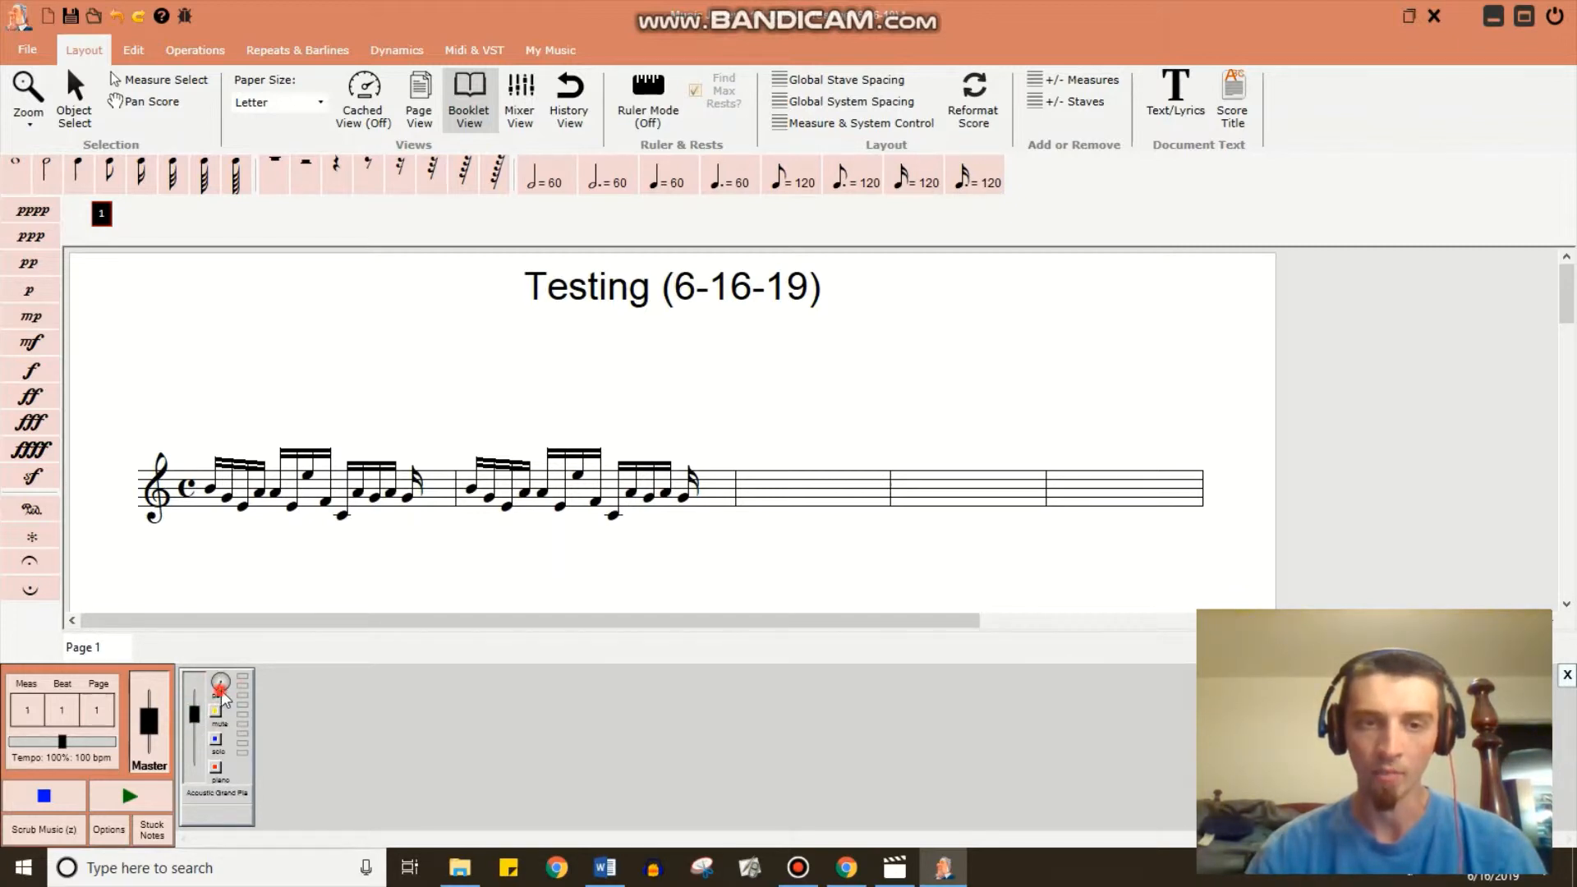
left_click(221, 685)
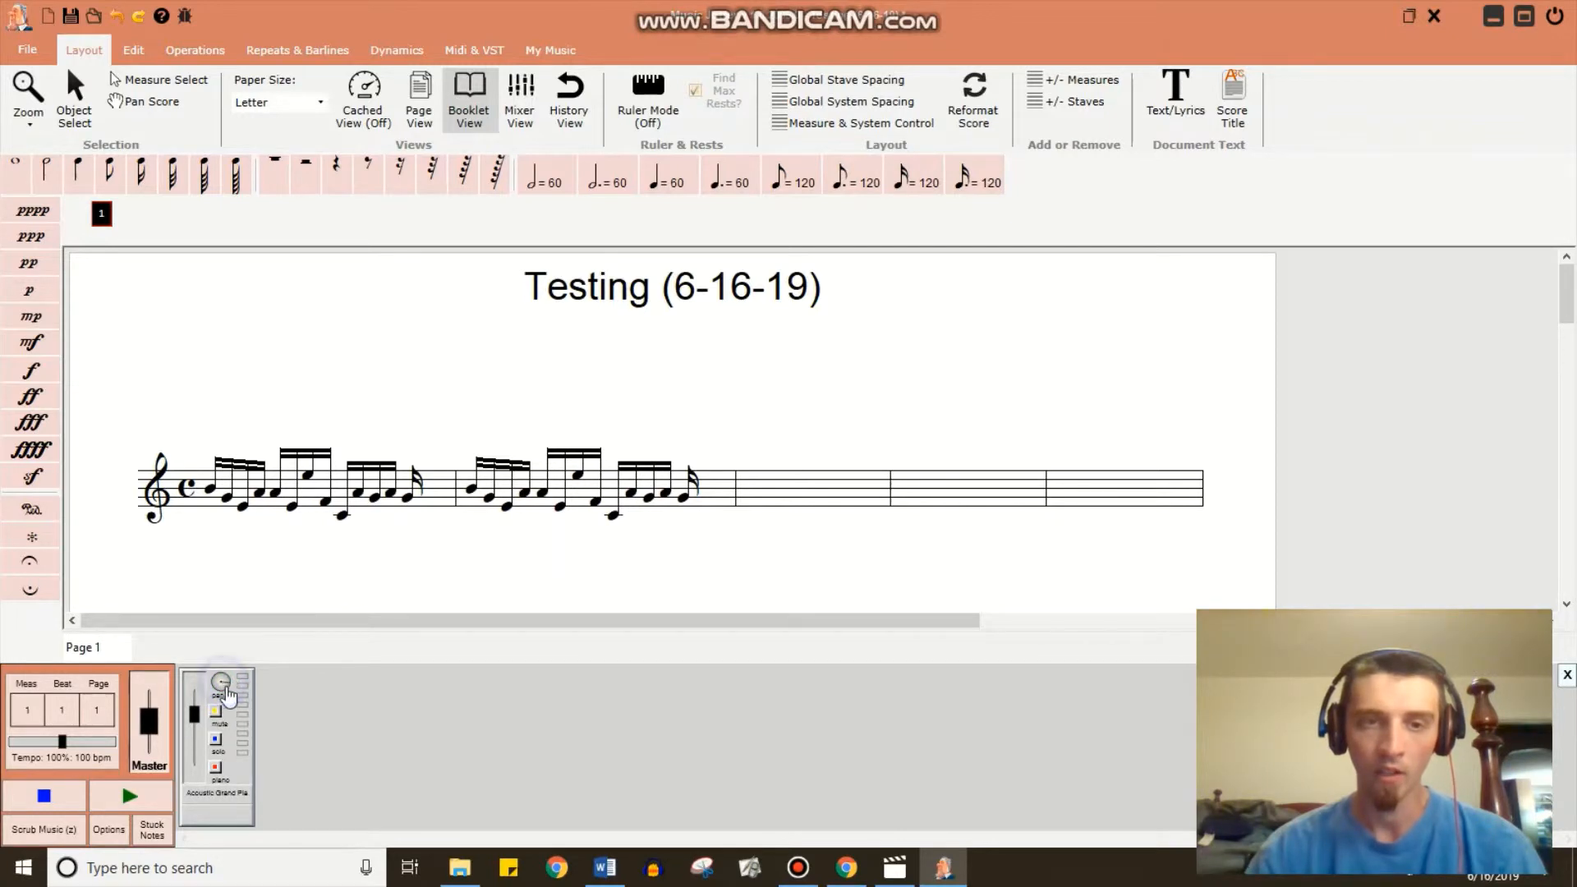
left_click(221, 689)
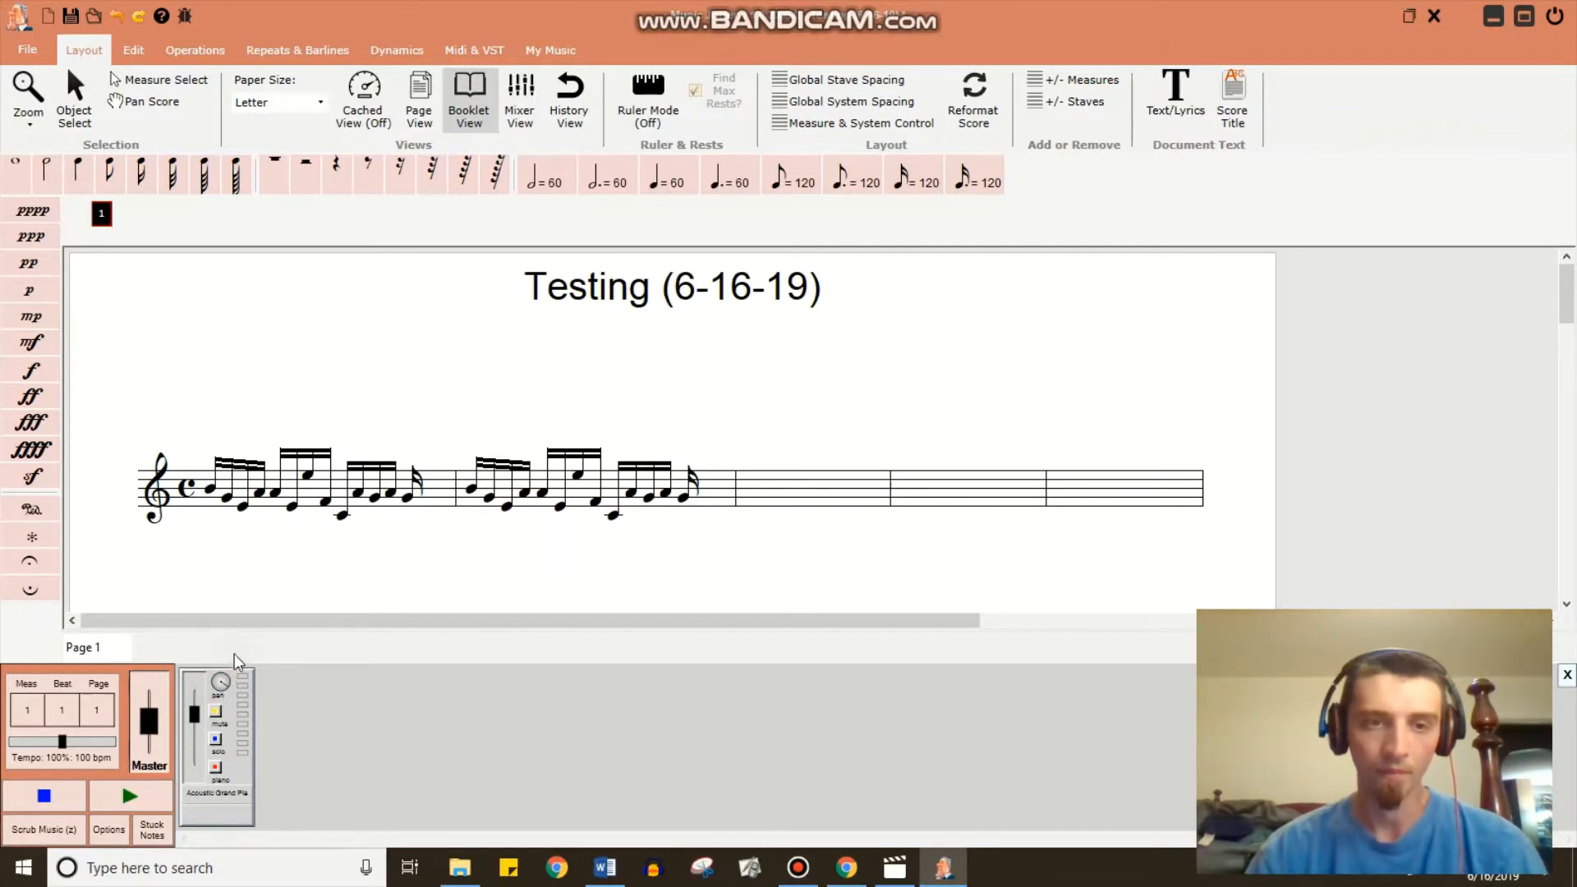
left_click(220, 681)
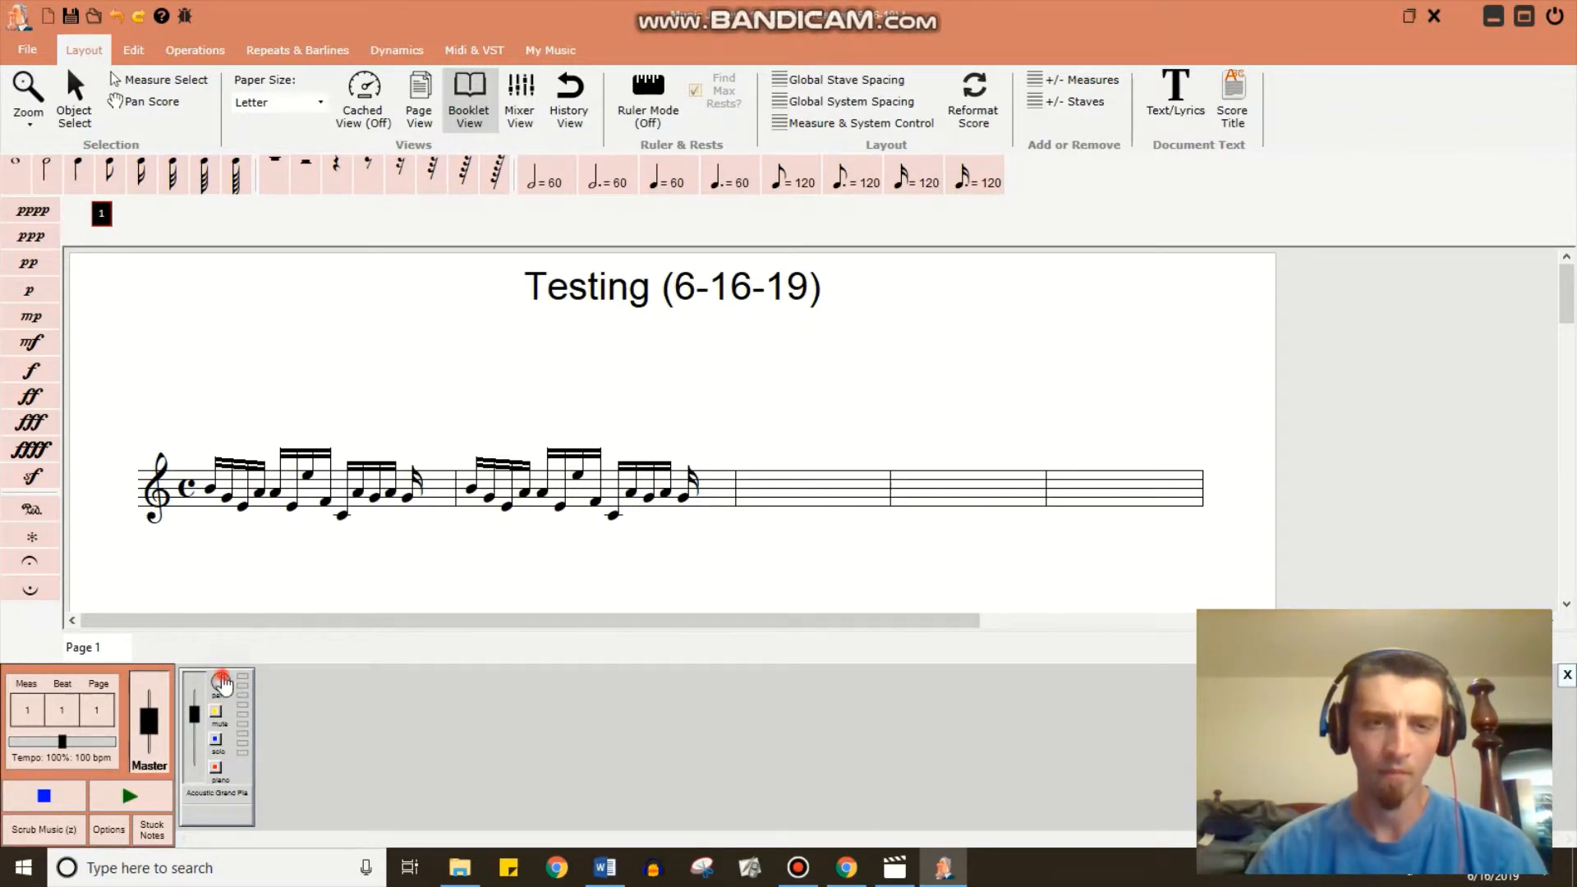
Switch mute on and off for the piano channel, and do the same with solo.
left_click(215, 712)
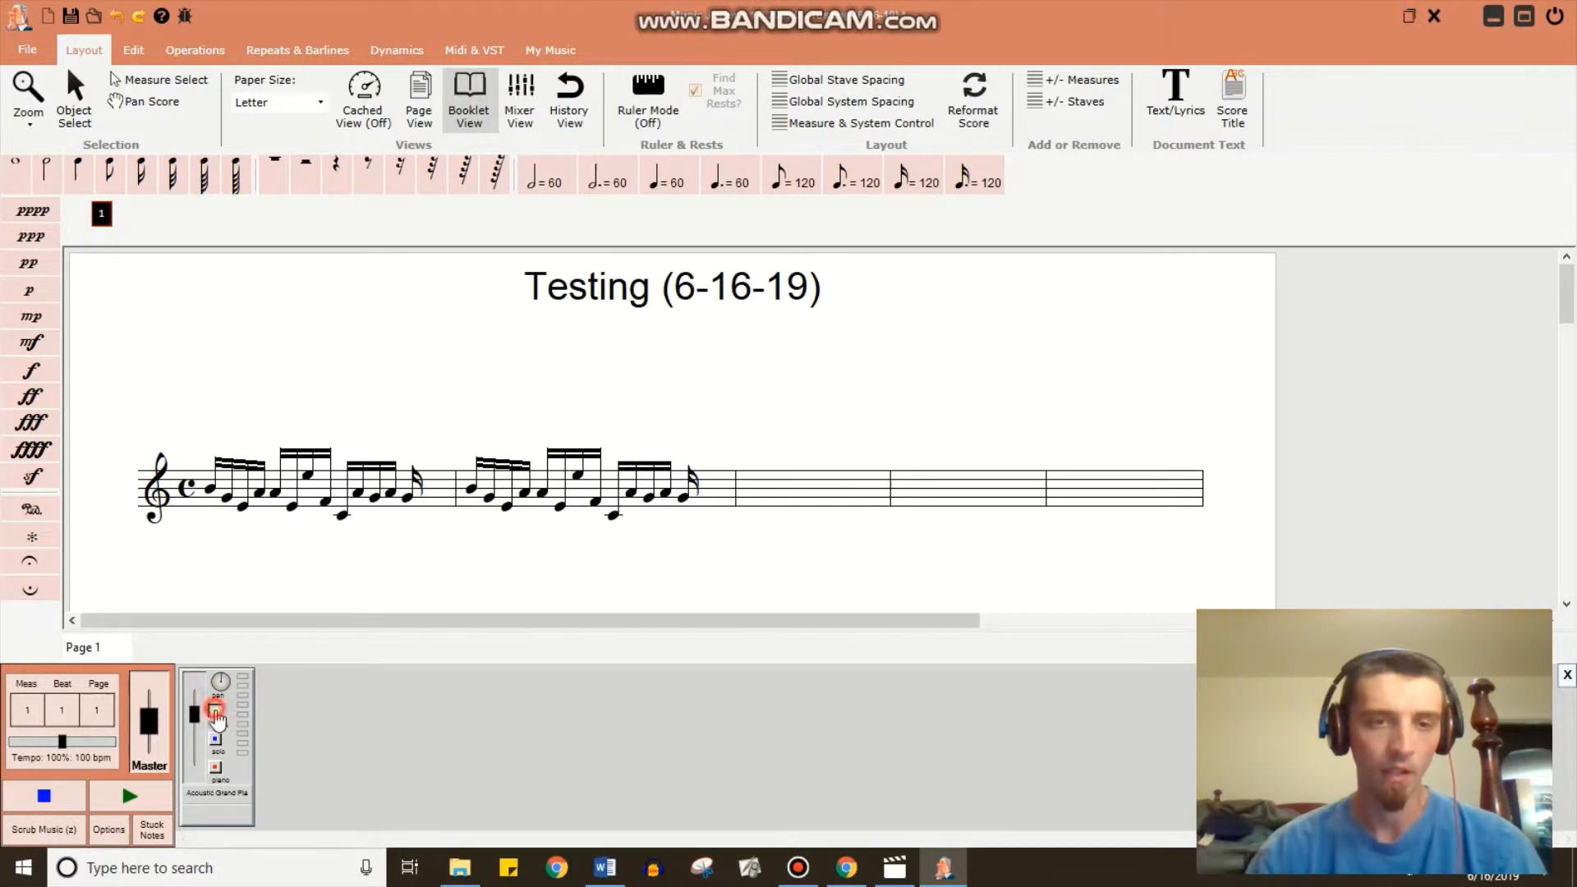
left_click(216, 711)
left_click(215, 741)
left_click(216, 741)
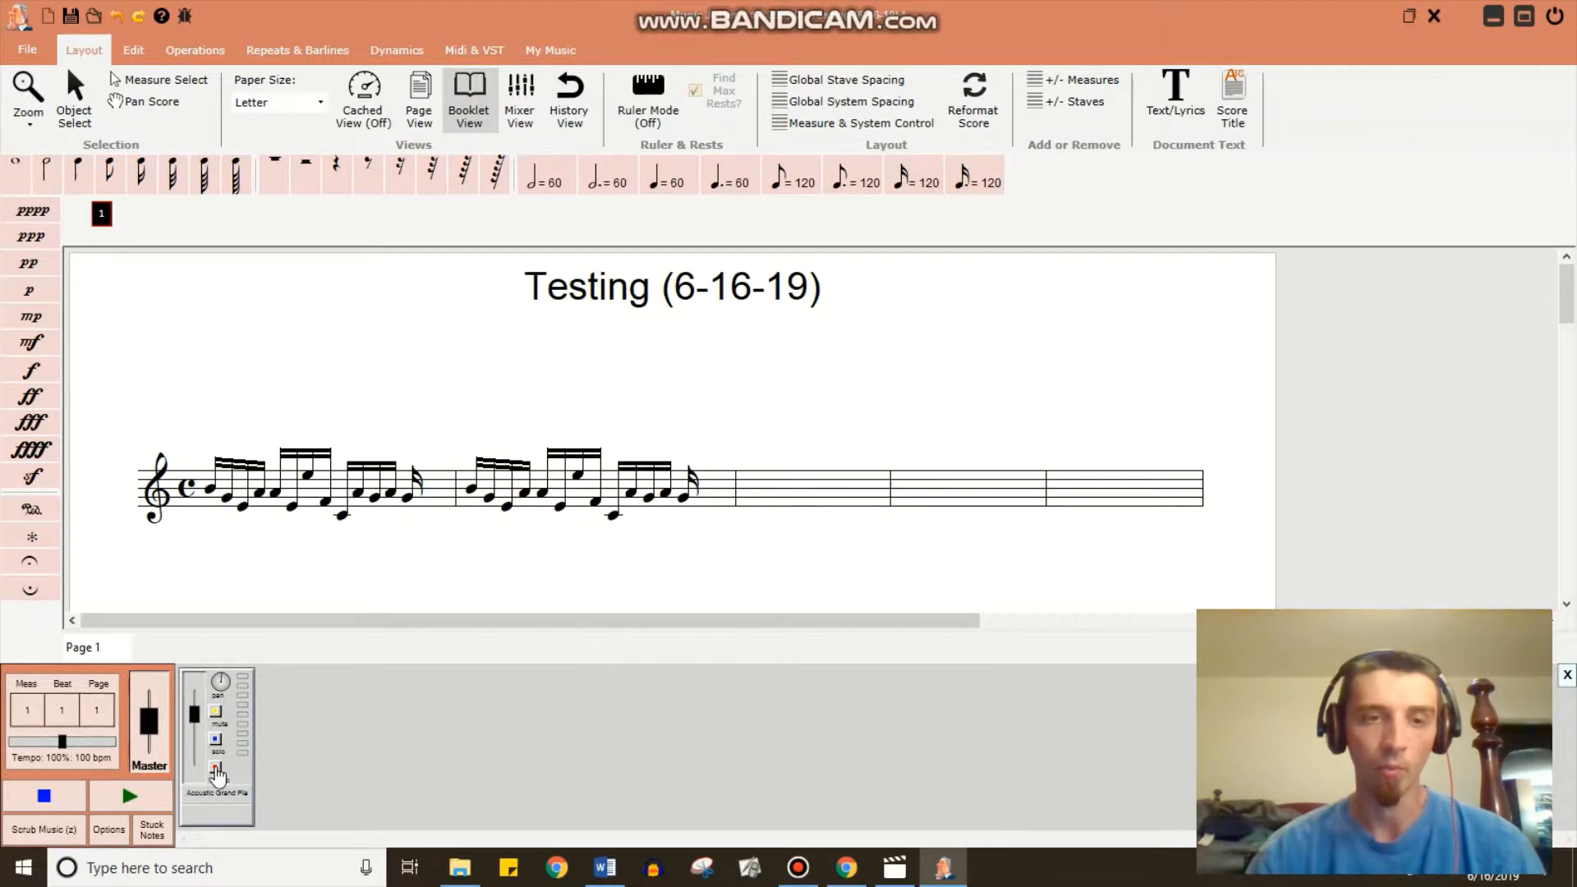
Show the piano channel's virtual keyboard and open its MIDI recording settings, switching Record Mode off and back on.
left_click(216, 767)
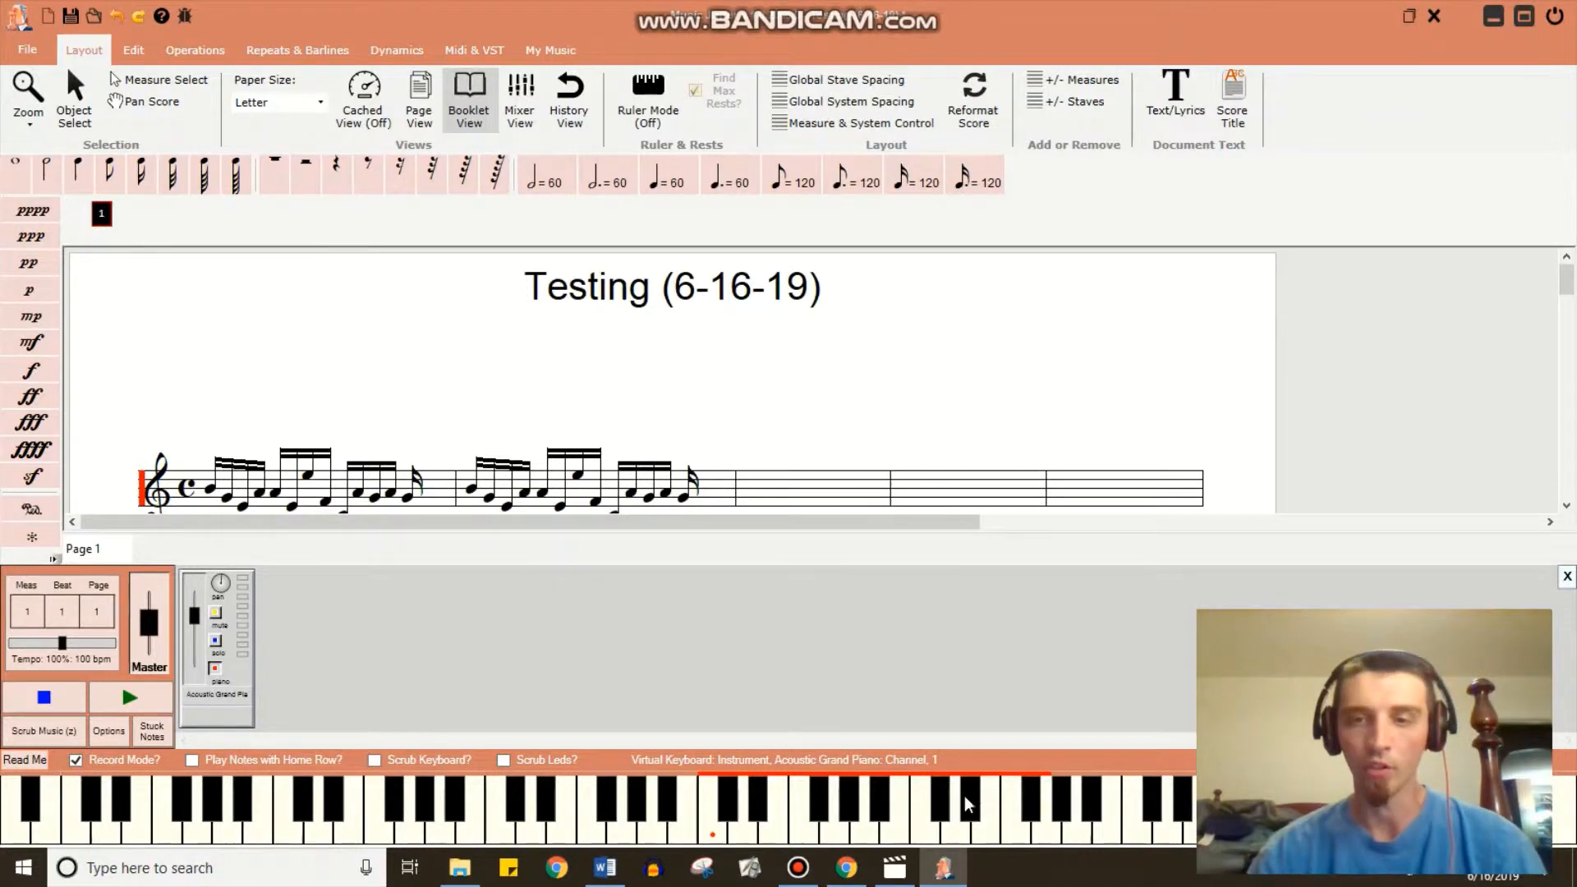
left_click(76, 761)
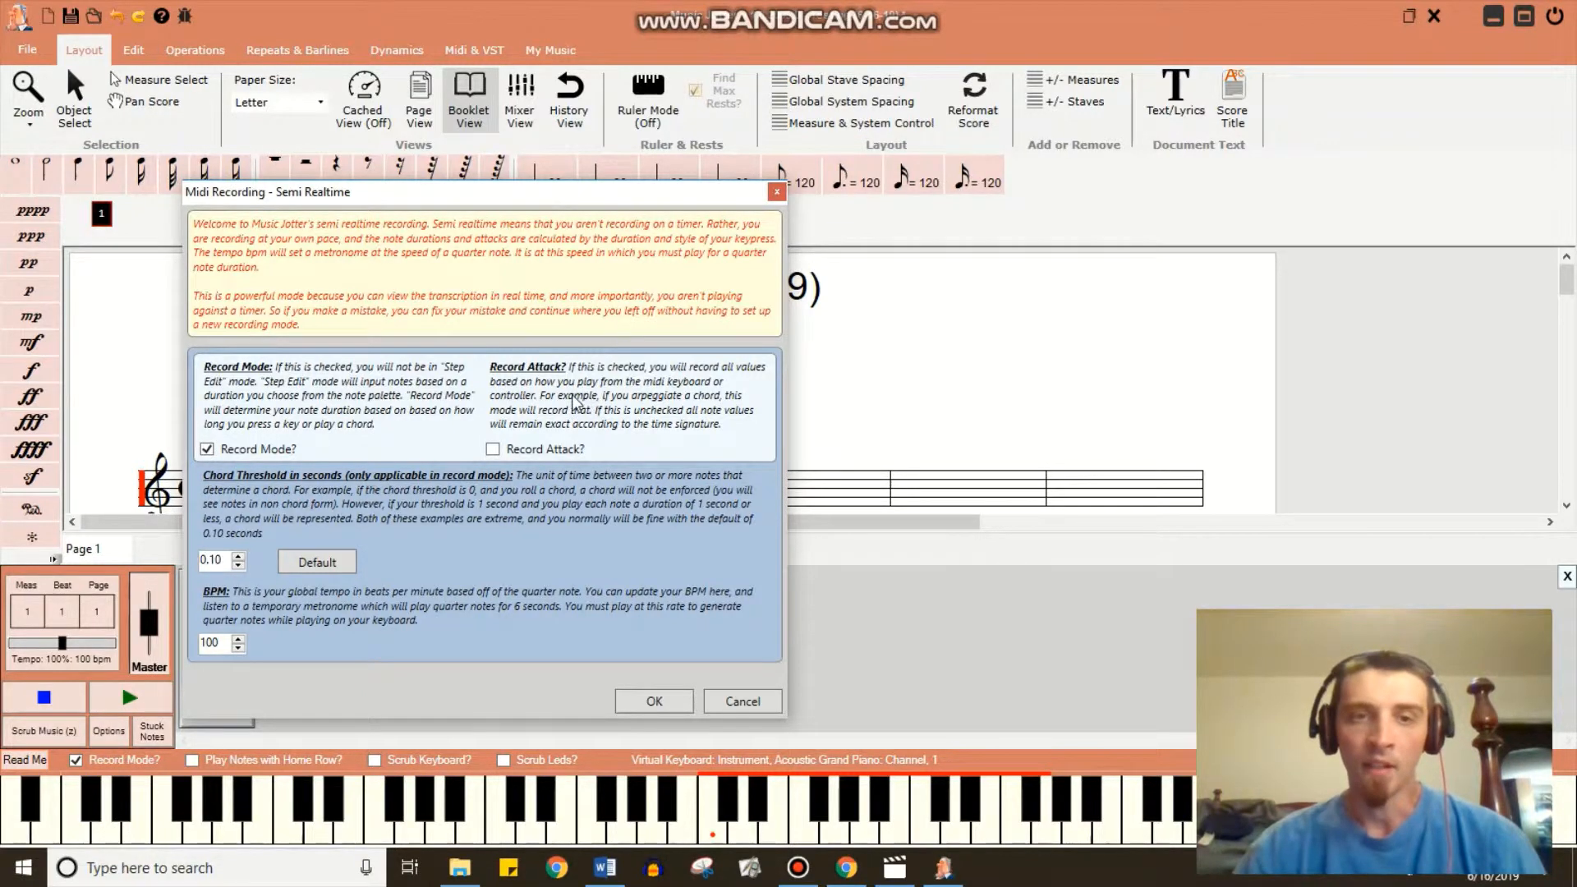
left_click(209, 450)
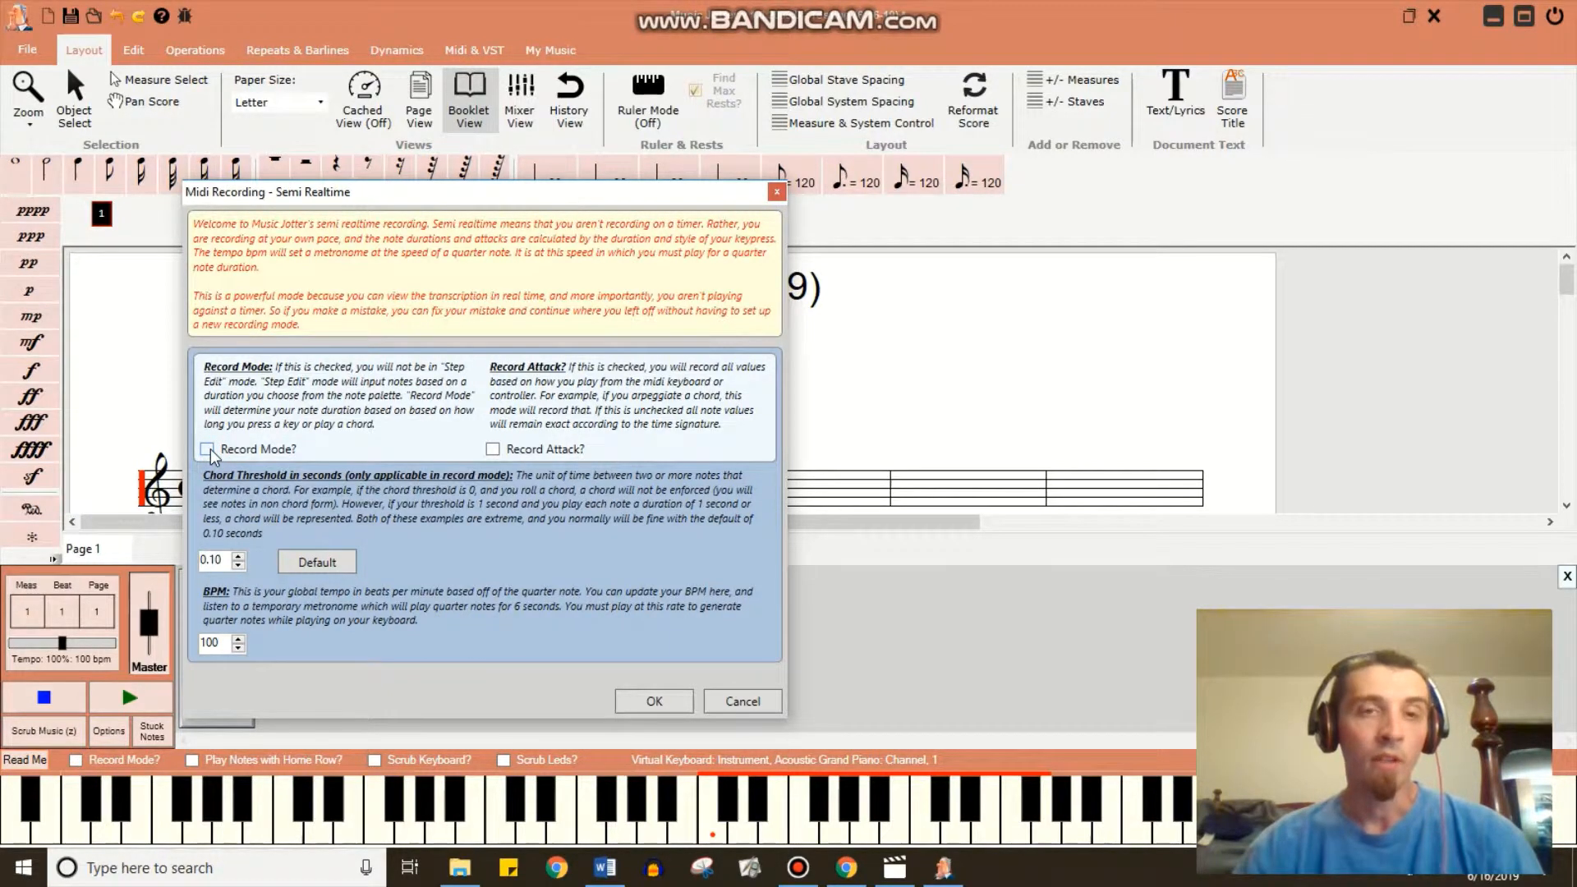
left_click(208, 449)
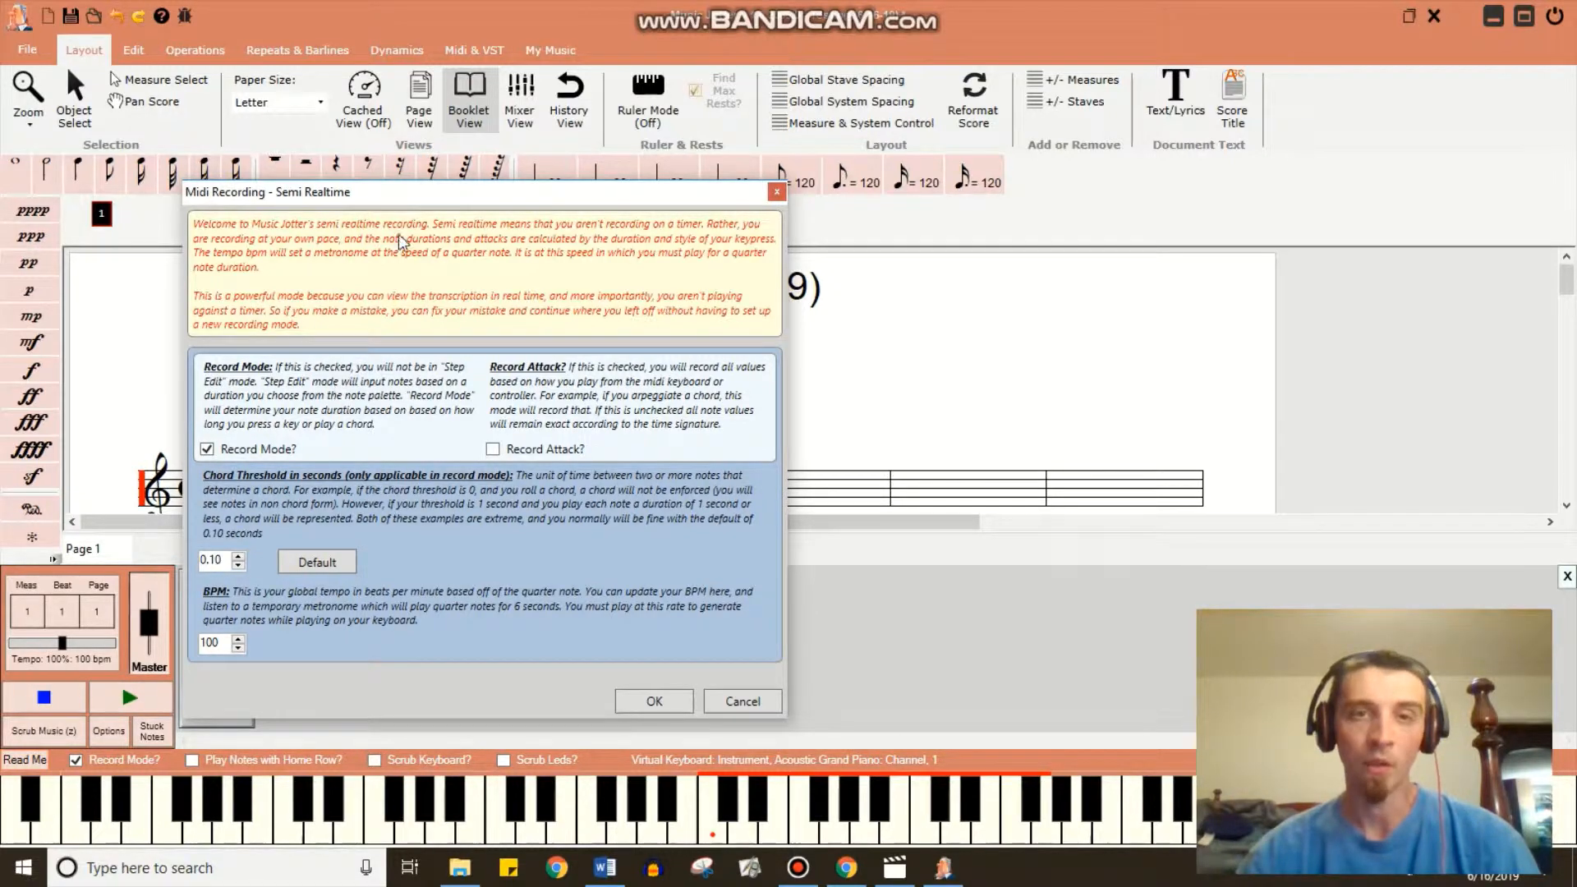
Reposition the MIDI recording settings window and set the global tempo to 200 BPM.
left_click_drag(424, 187, 998, 323)
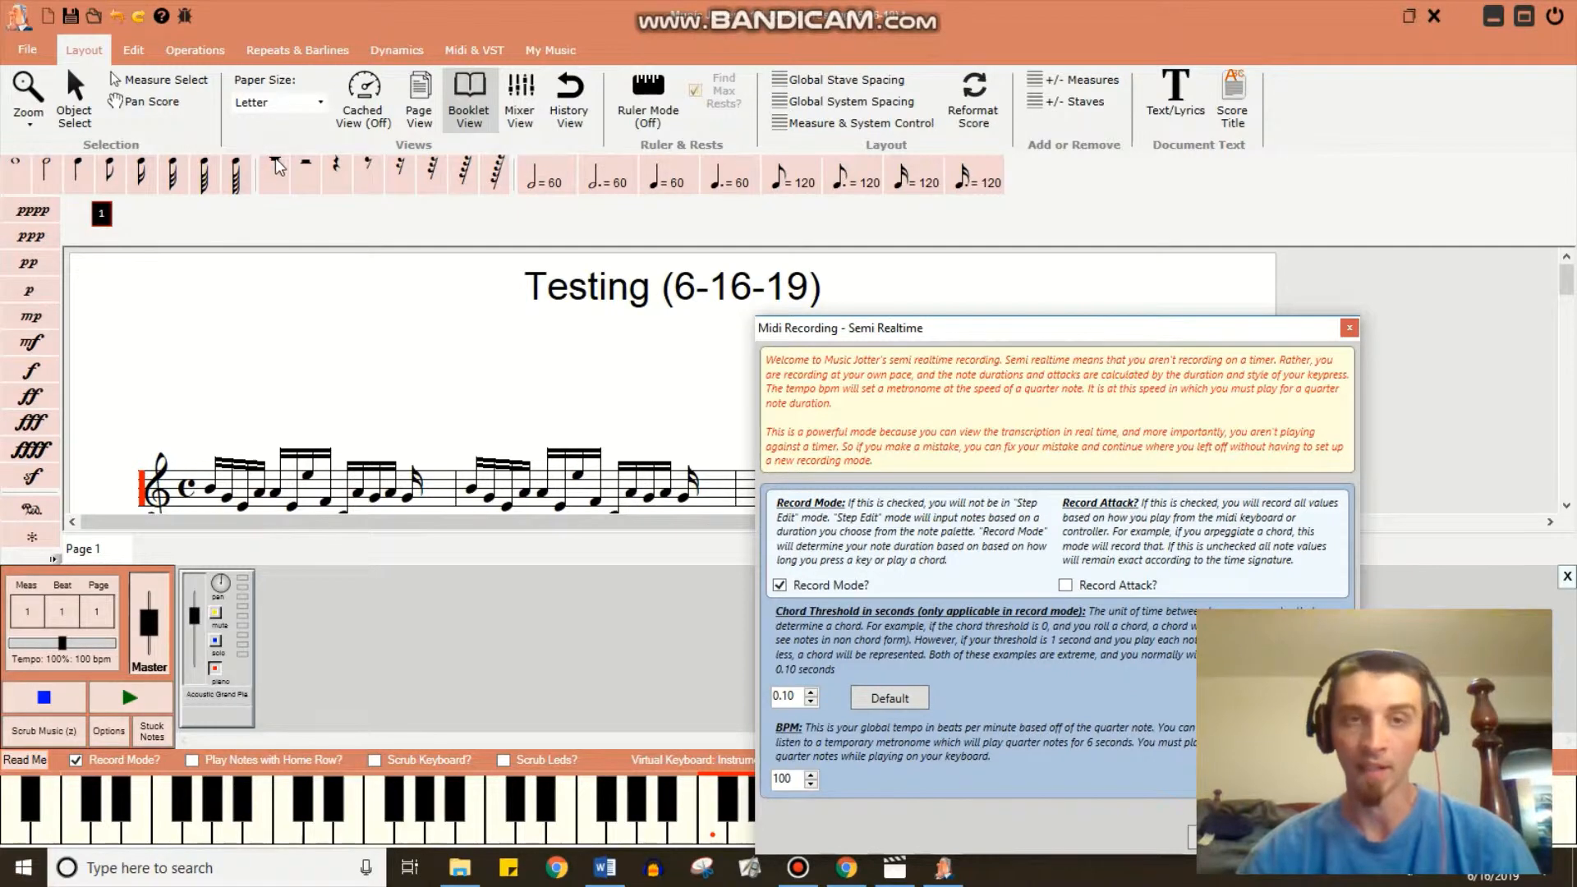
left_click_drag(982, 330, 501, 106)
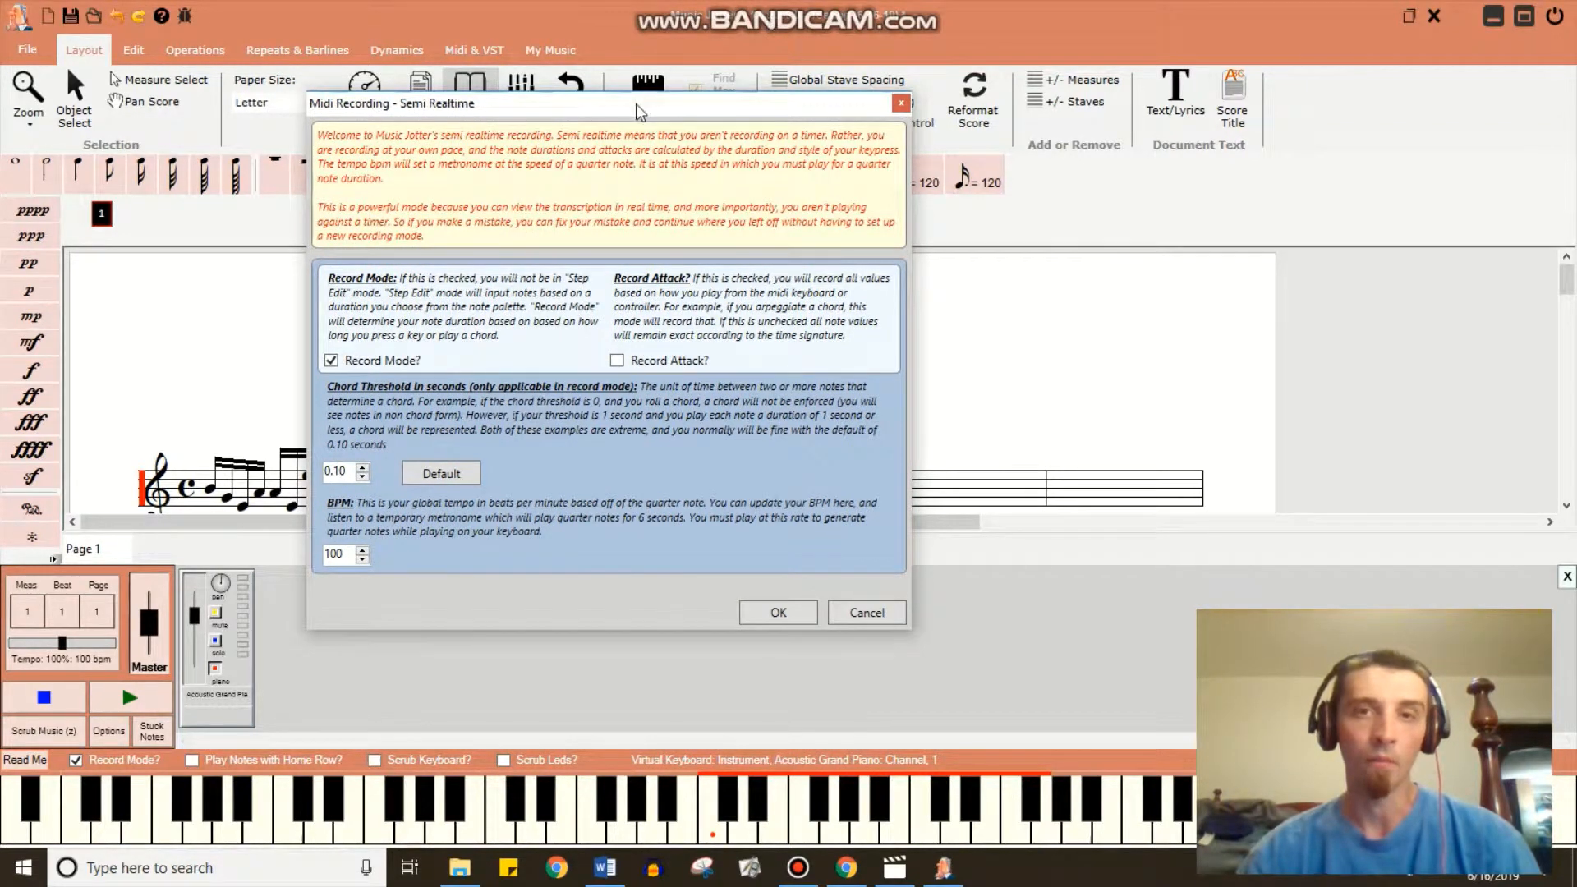
left_click_drag(639, 111, 405, 53)
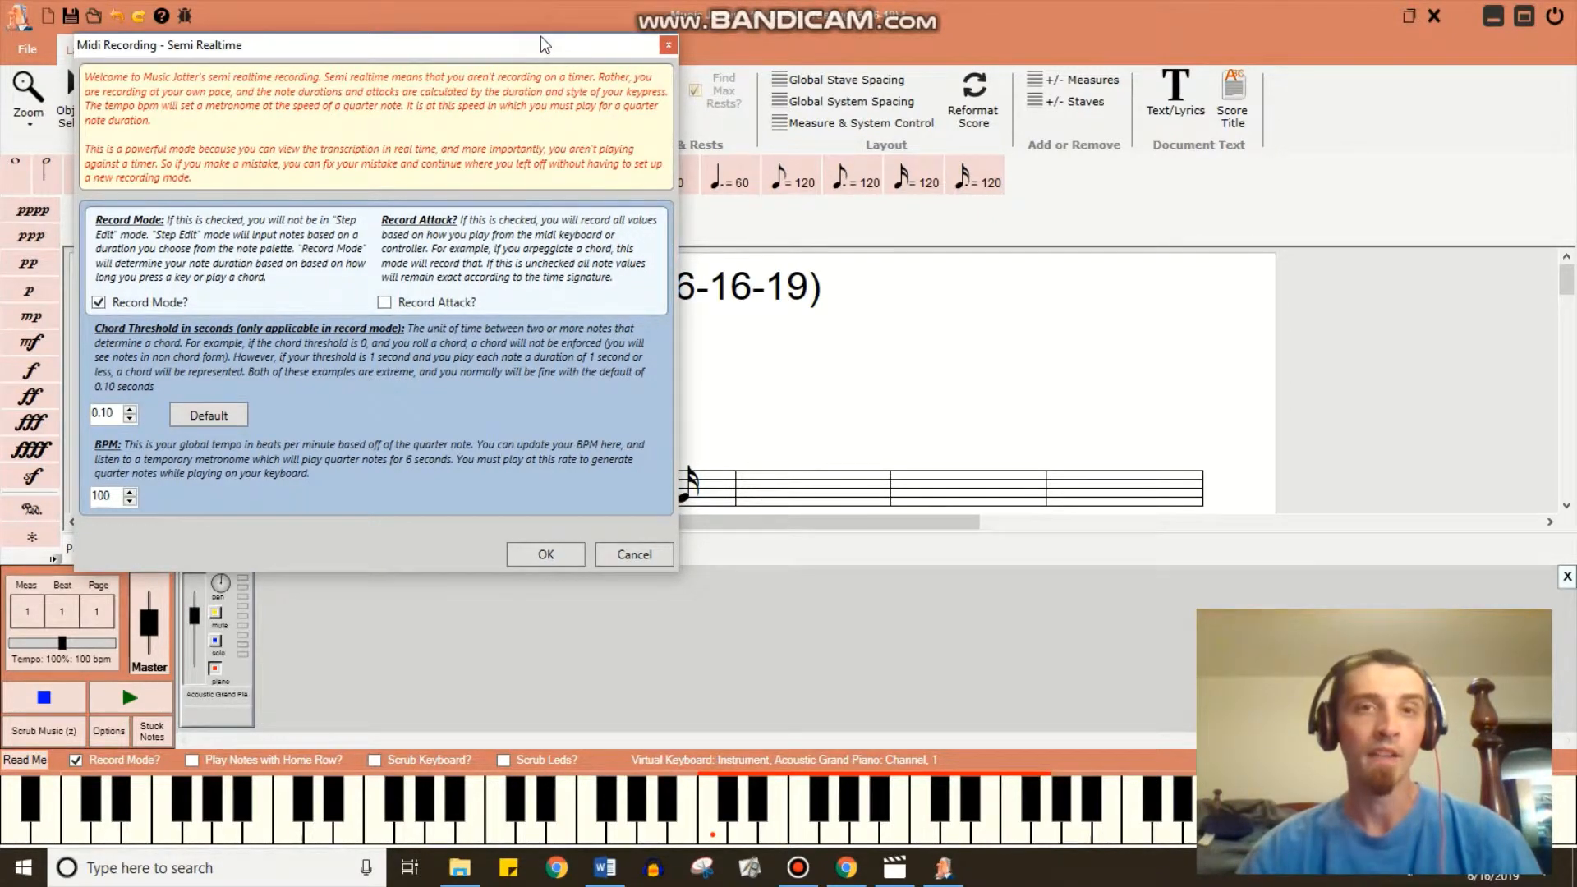
left_click_drag(542, 43, 785, 33)
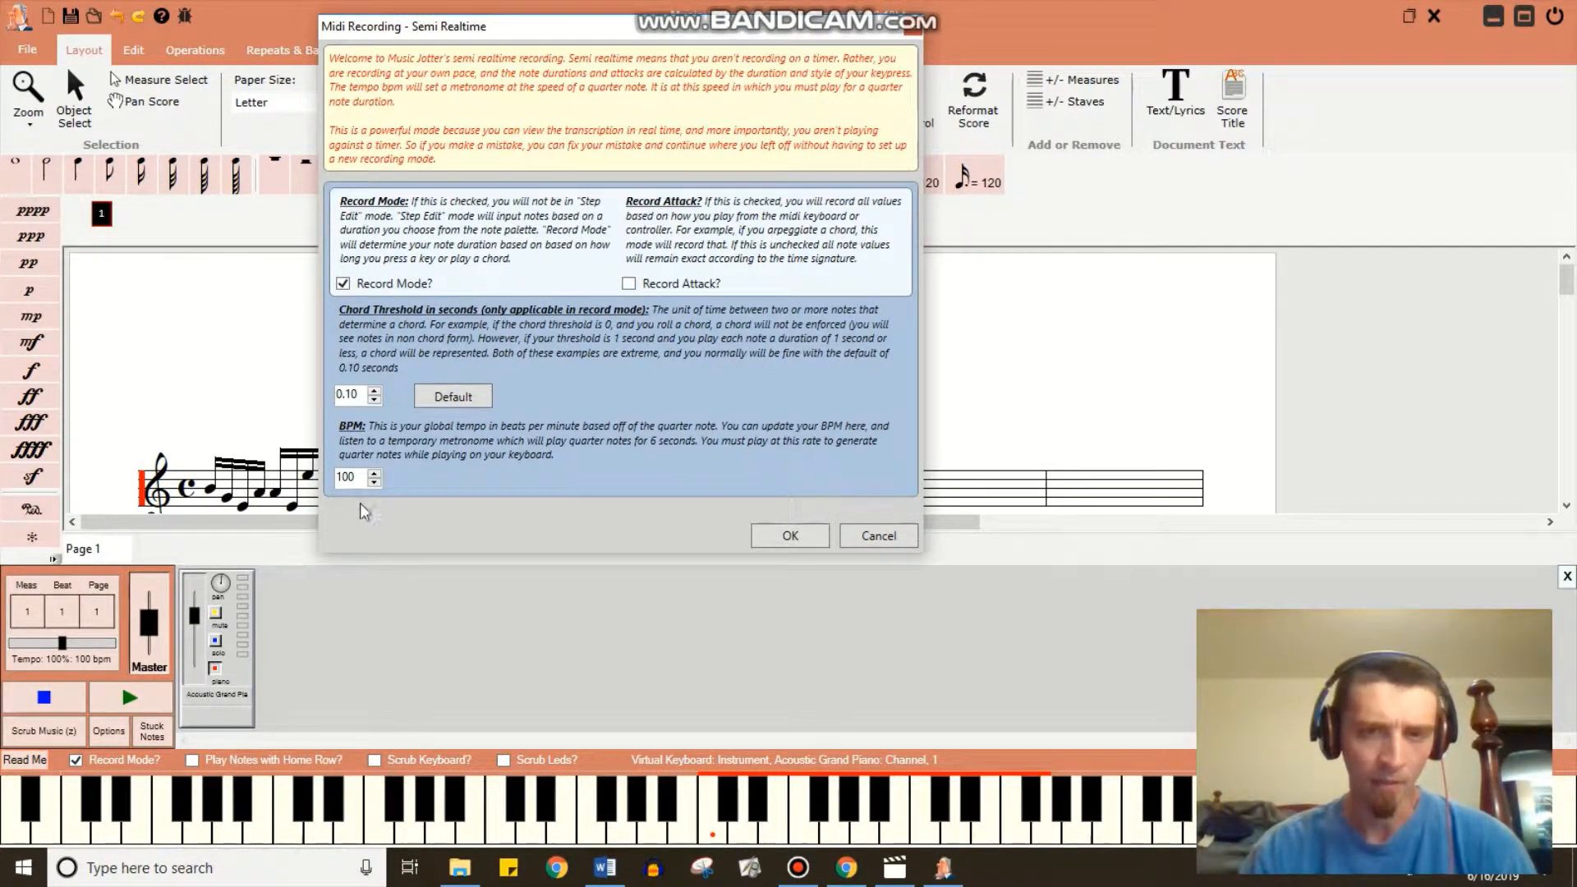
double_click(367, 480)
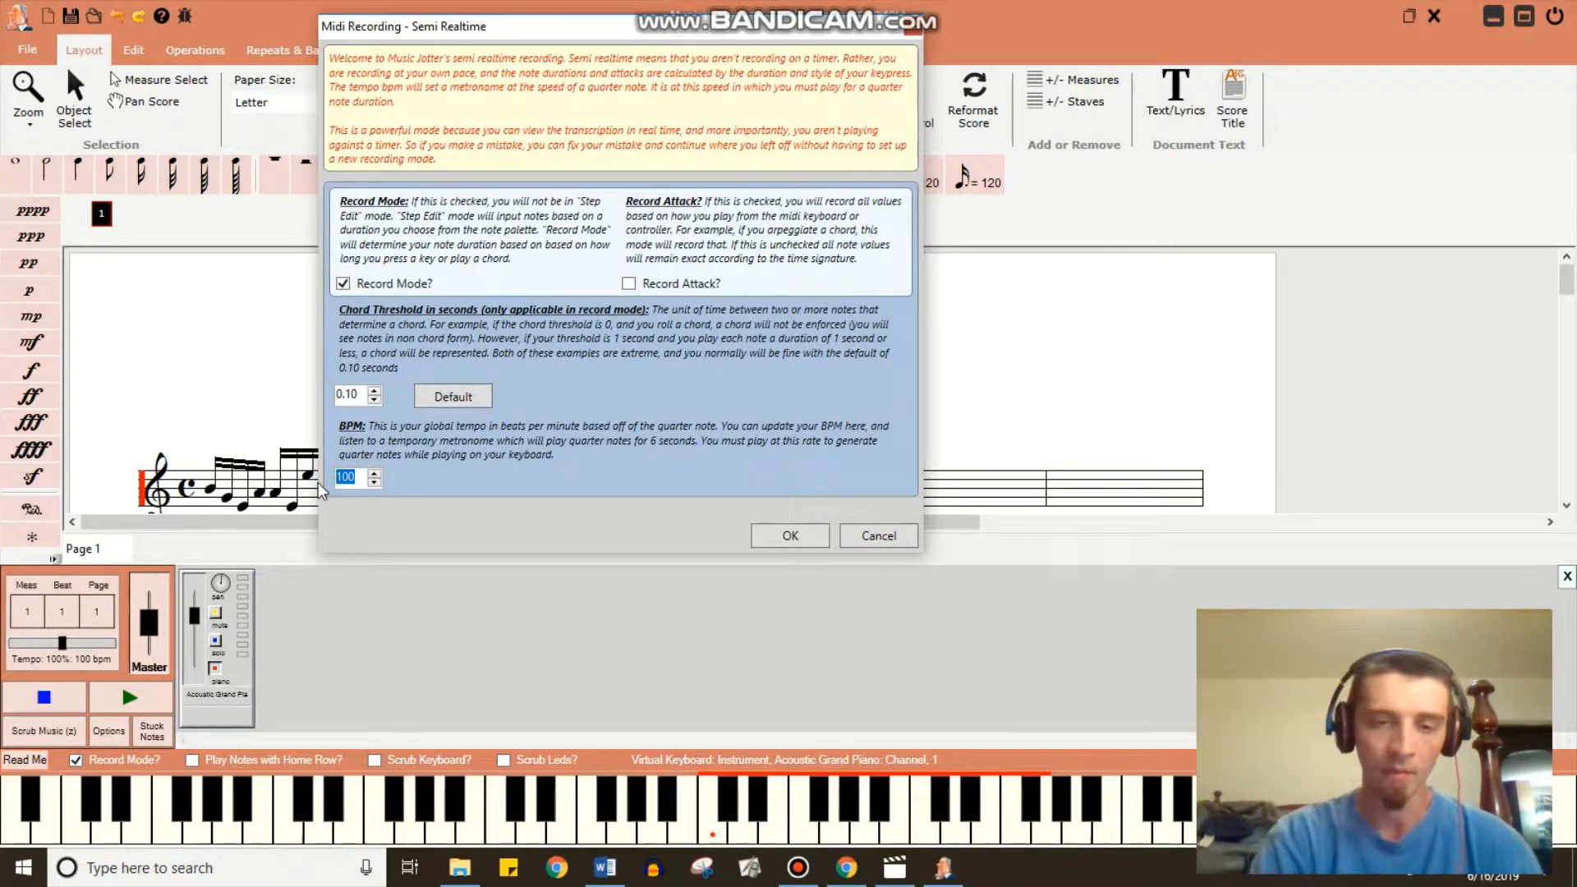
type("20")
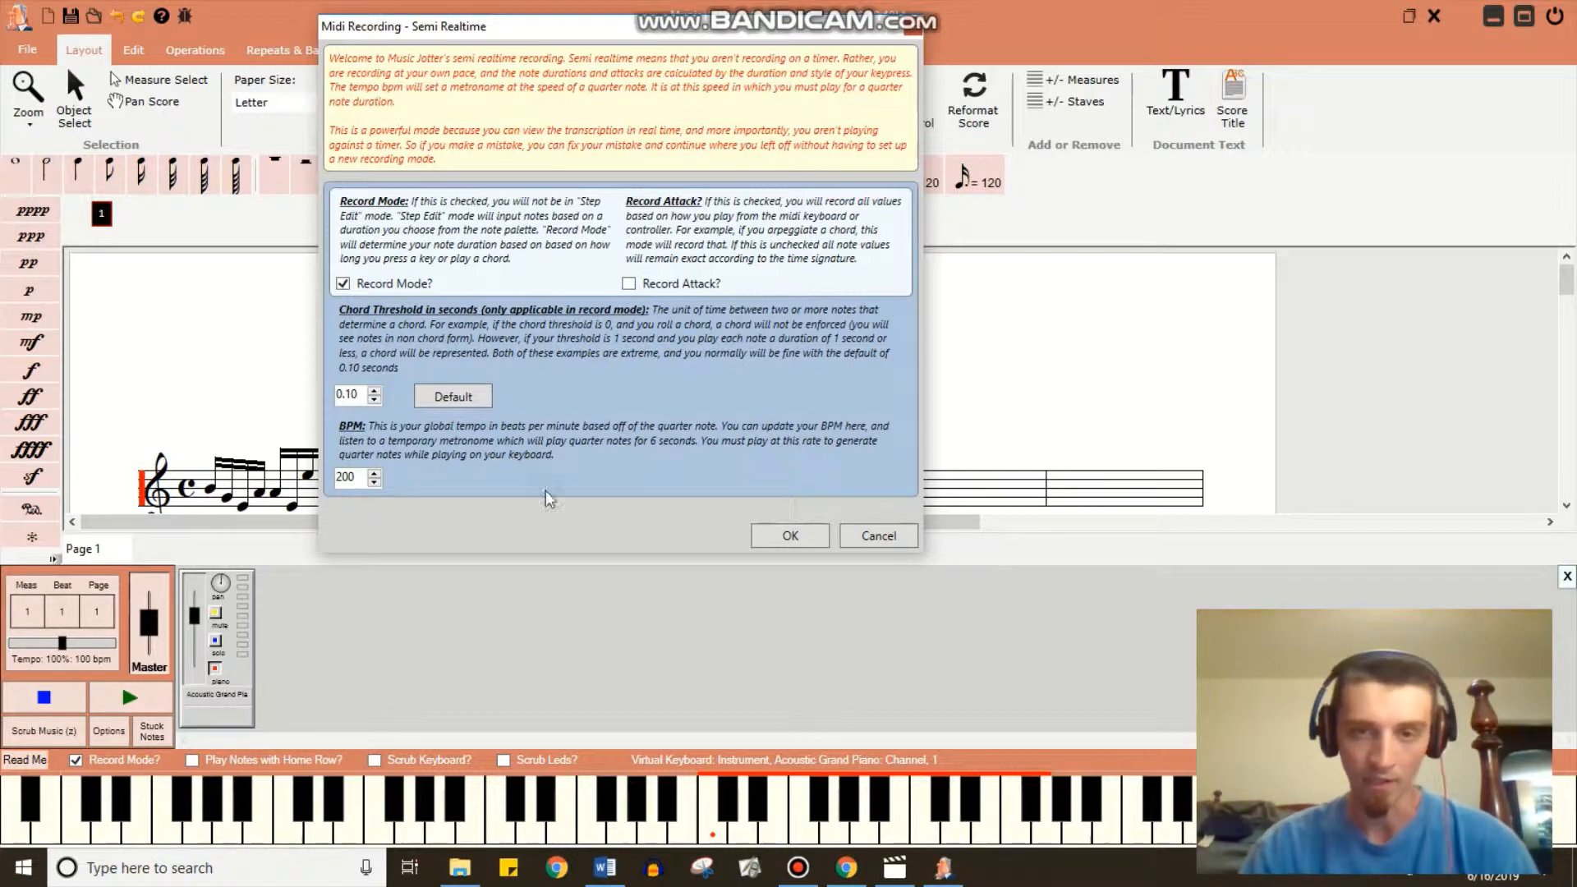
left_click(790, 536)
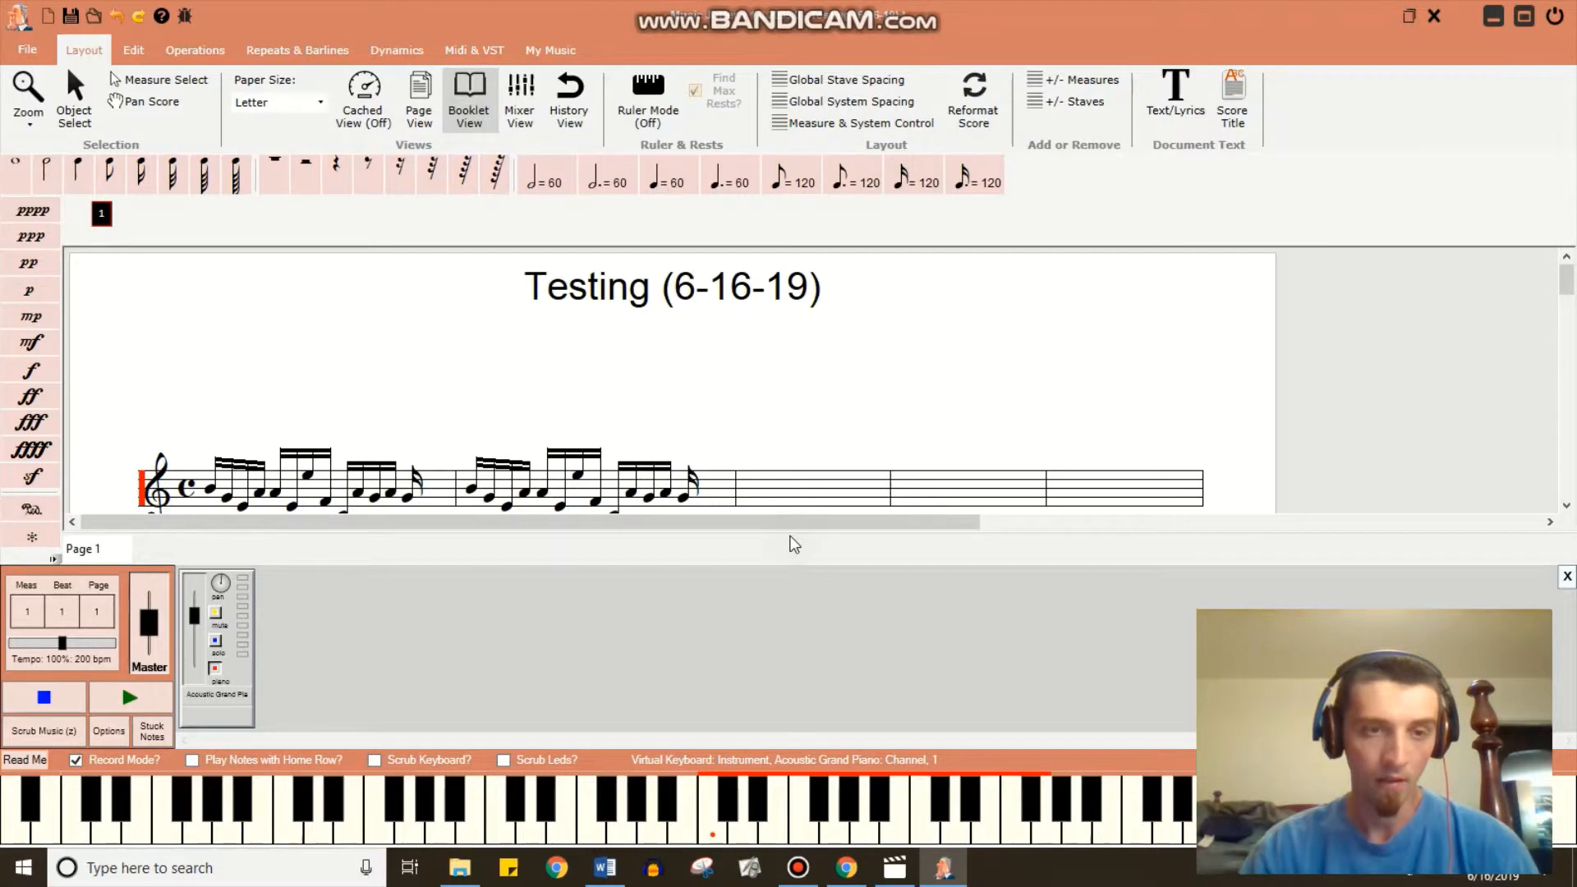
Reopen the MIDI recording settings and set the global tempo to 100 BPM.
left_click(75, 762)
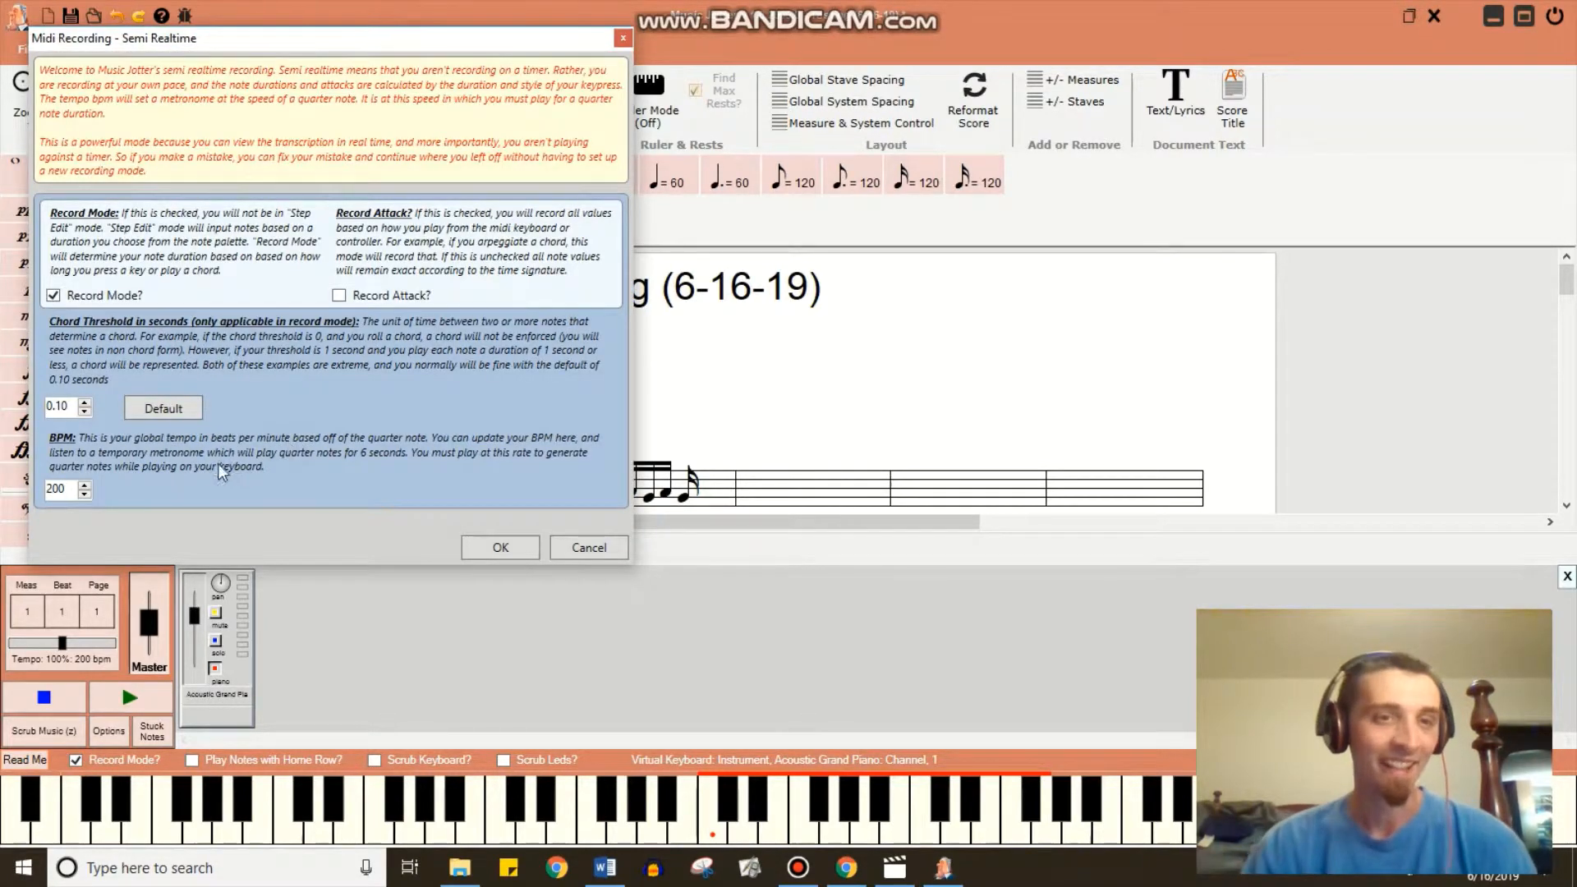
double_click(71, 488)
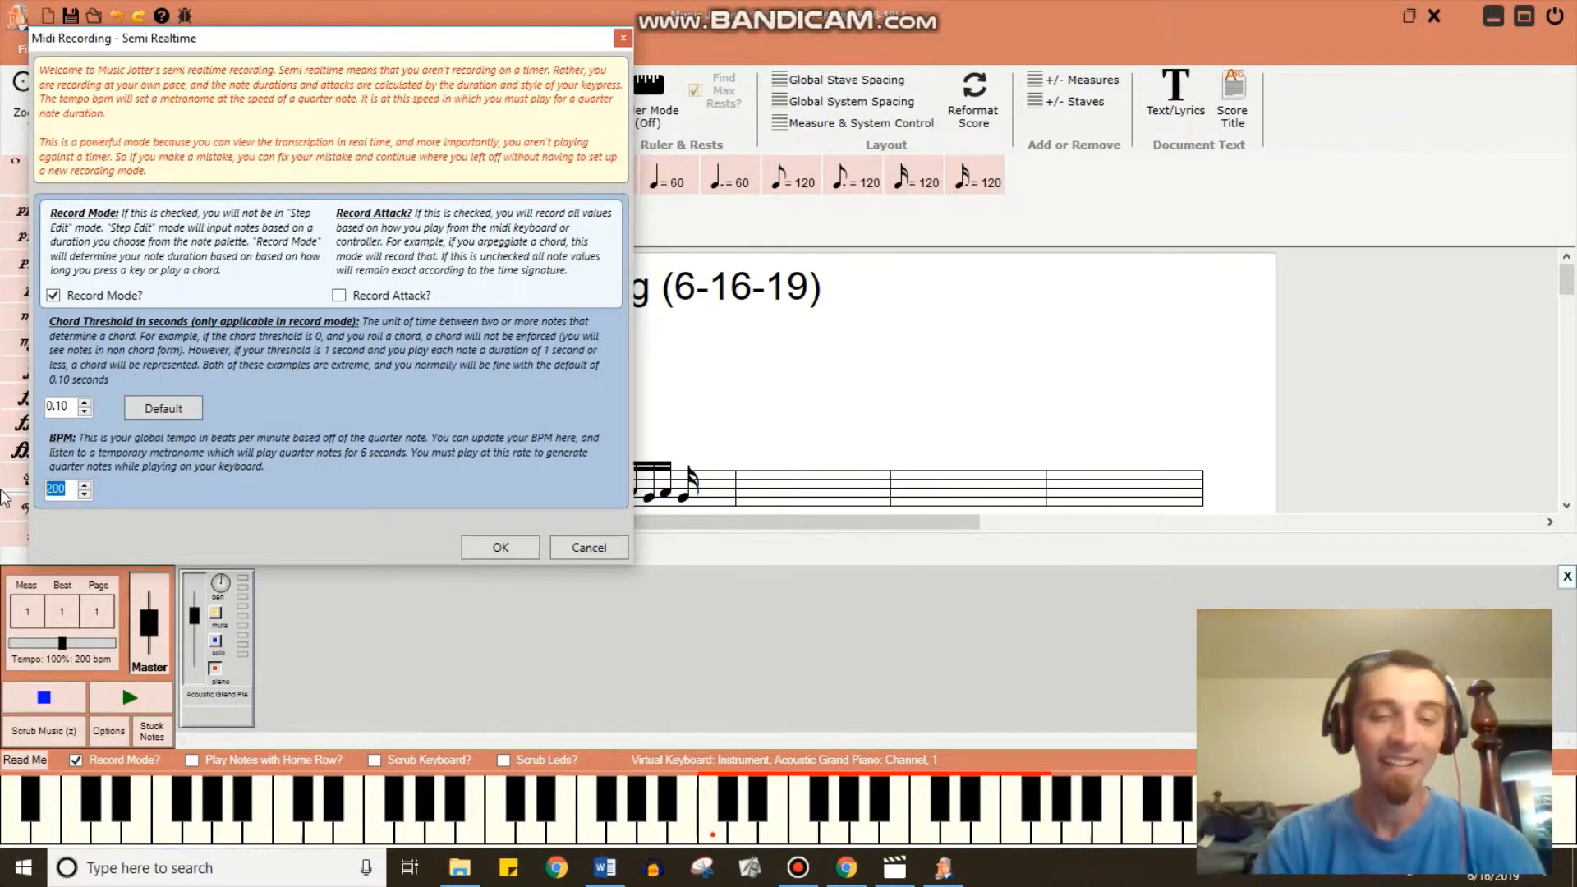
type("100")
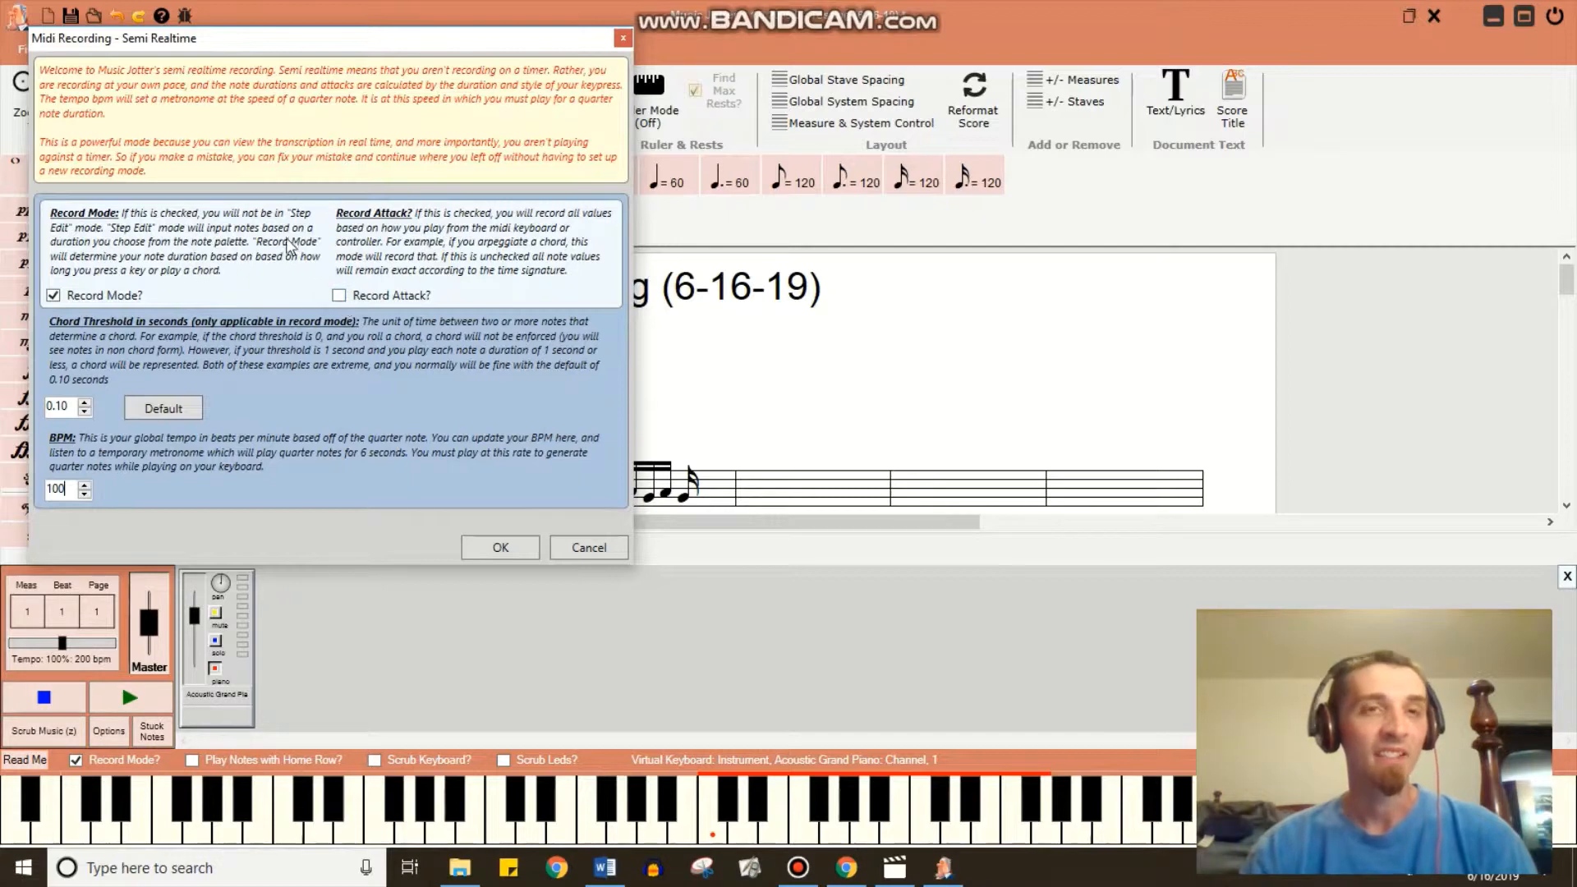
left_click(498, 550)
Enter a run of seven sixteenth notes at varied pitches in the empty third measure.
scroll(649, 426, "down", 2)
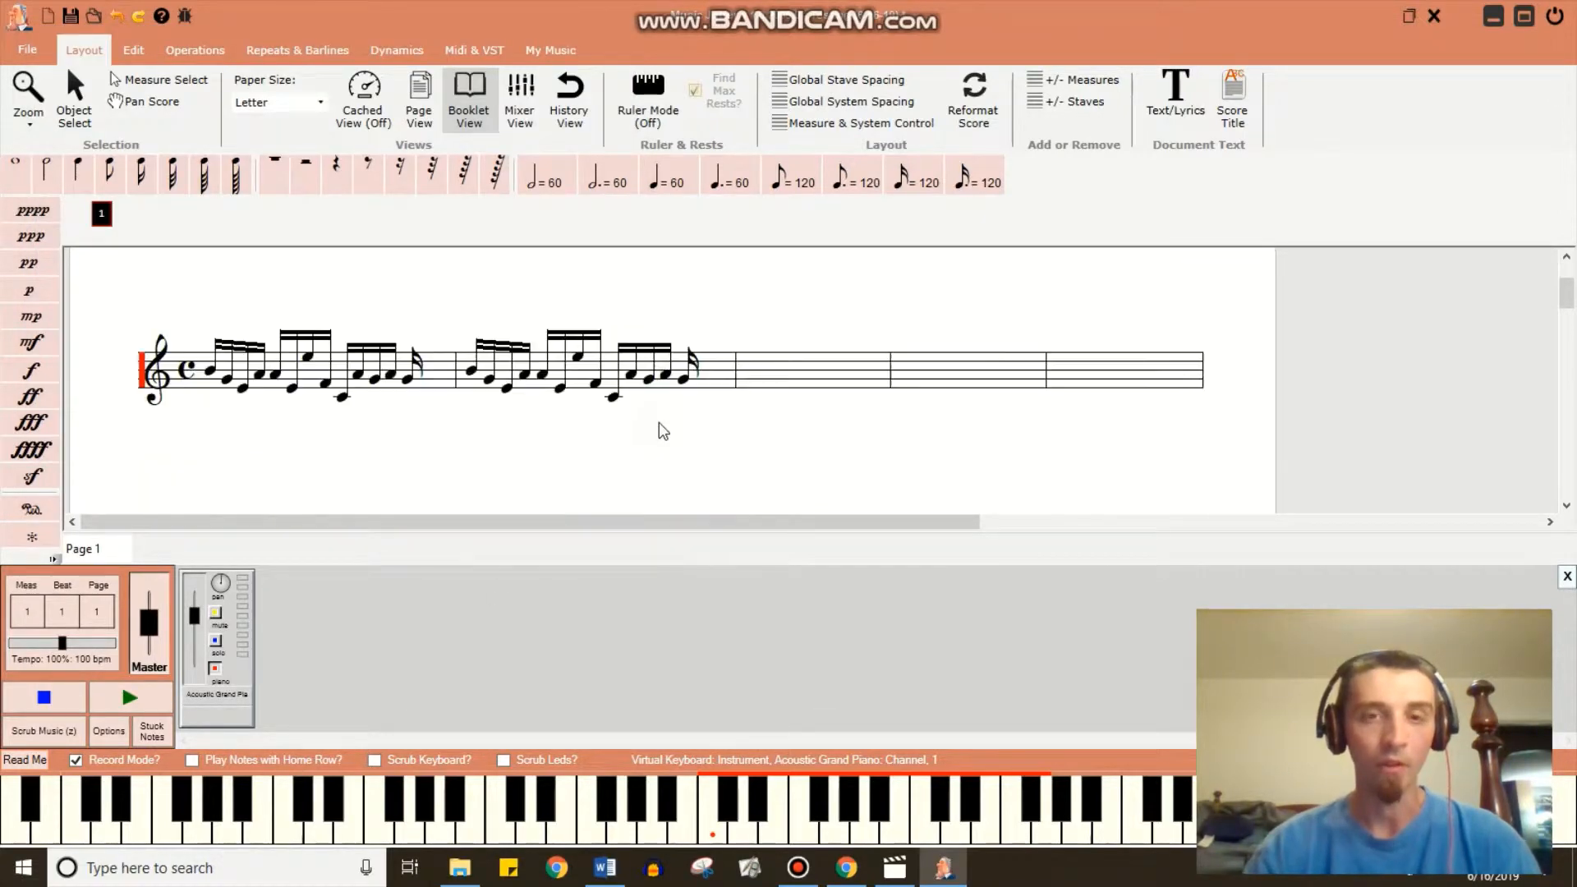
left_click(140, 174)
left_click(750, 380)
left_click(793, 407)
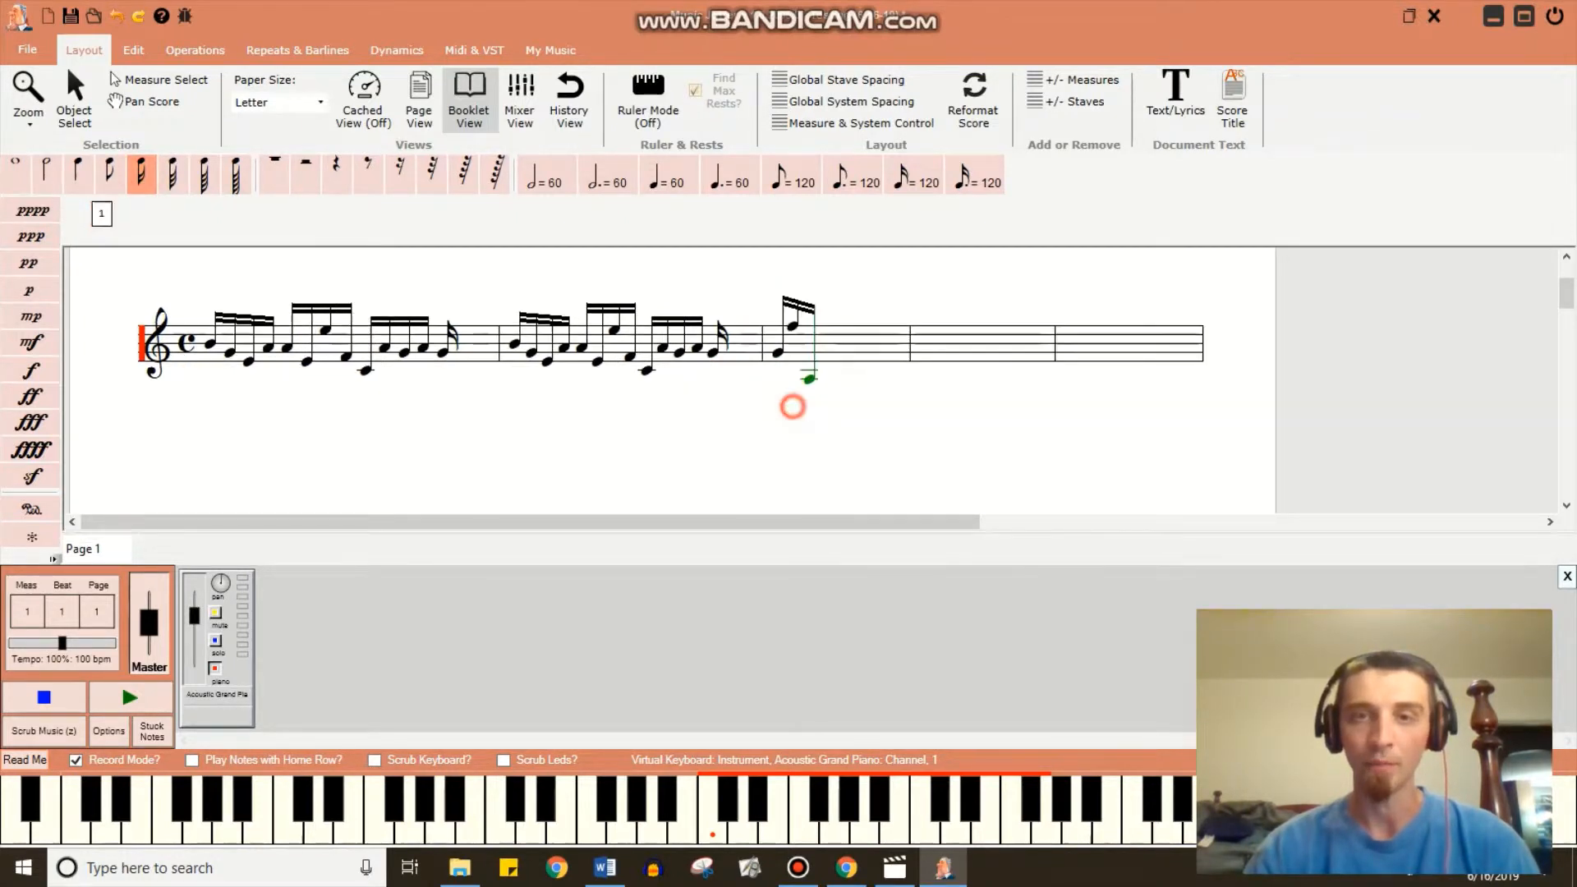
left_click(810, 341)
left_click(1115, 344)
left_click(1117, 360)
left_click(1145, 363)
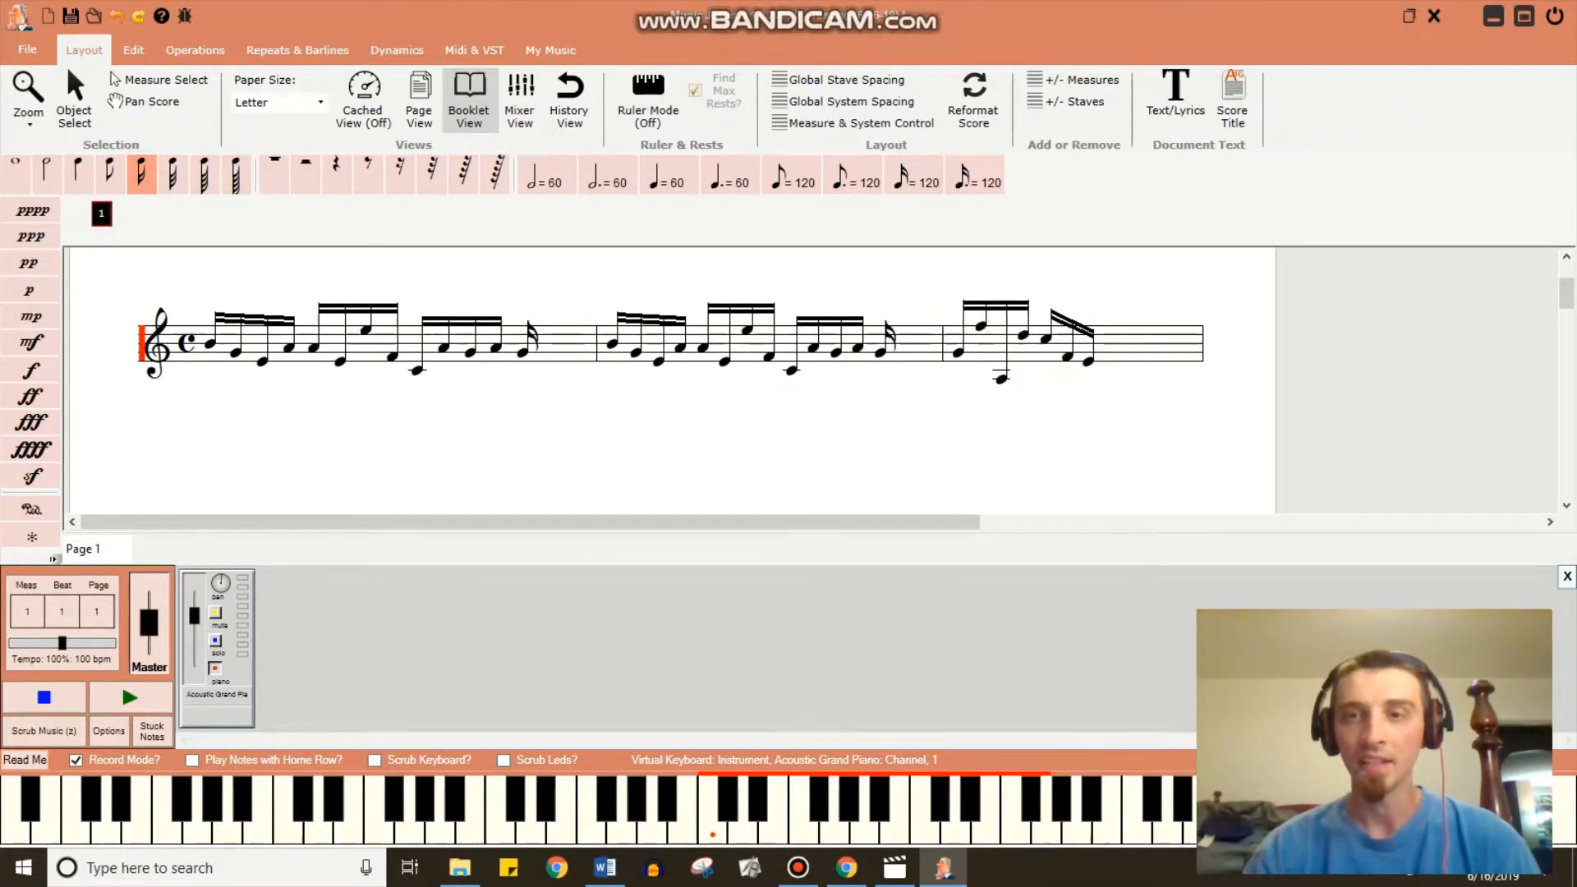
In the third measure, raise the sixth note to B and delete the second, fourth and fifth notes.
left_click_drag(1065, 362, 1066, 344)
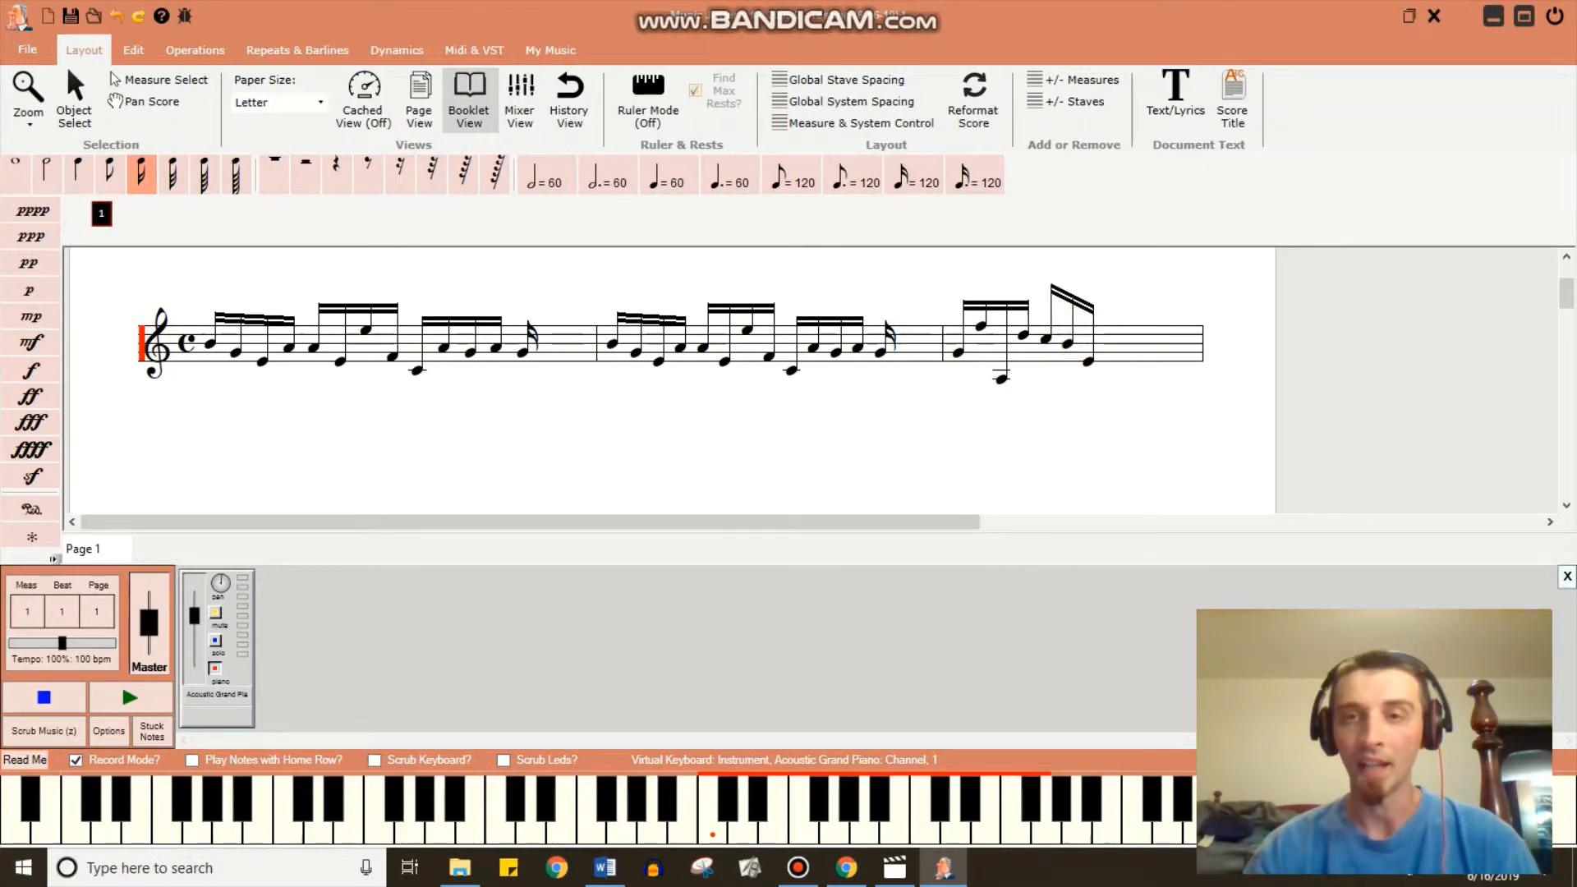
right_click(1046, 339)
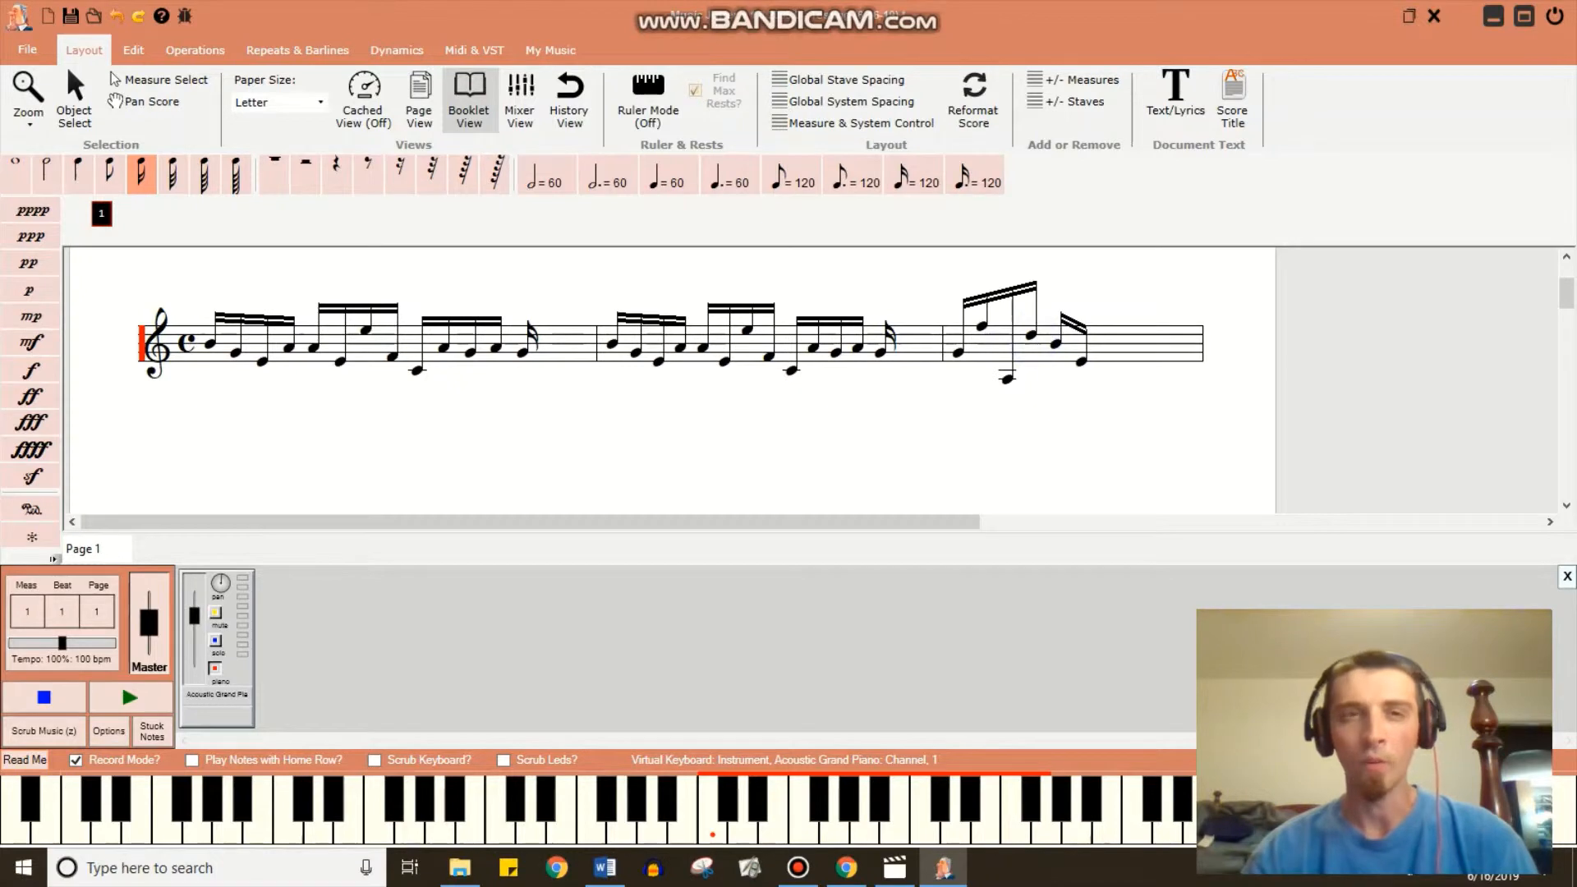
left_click(400, 172)
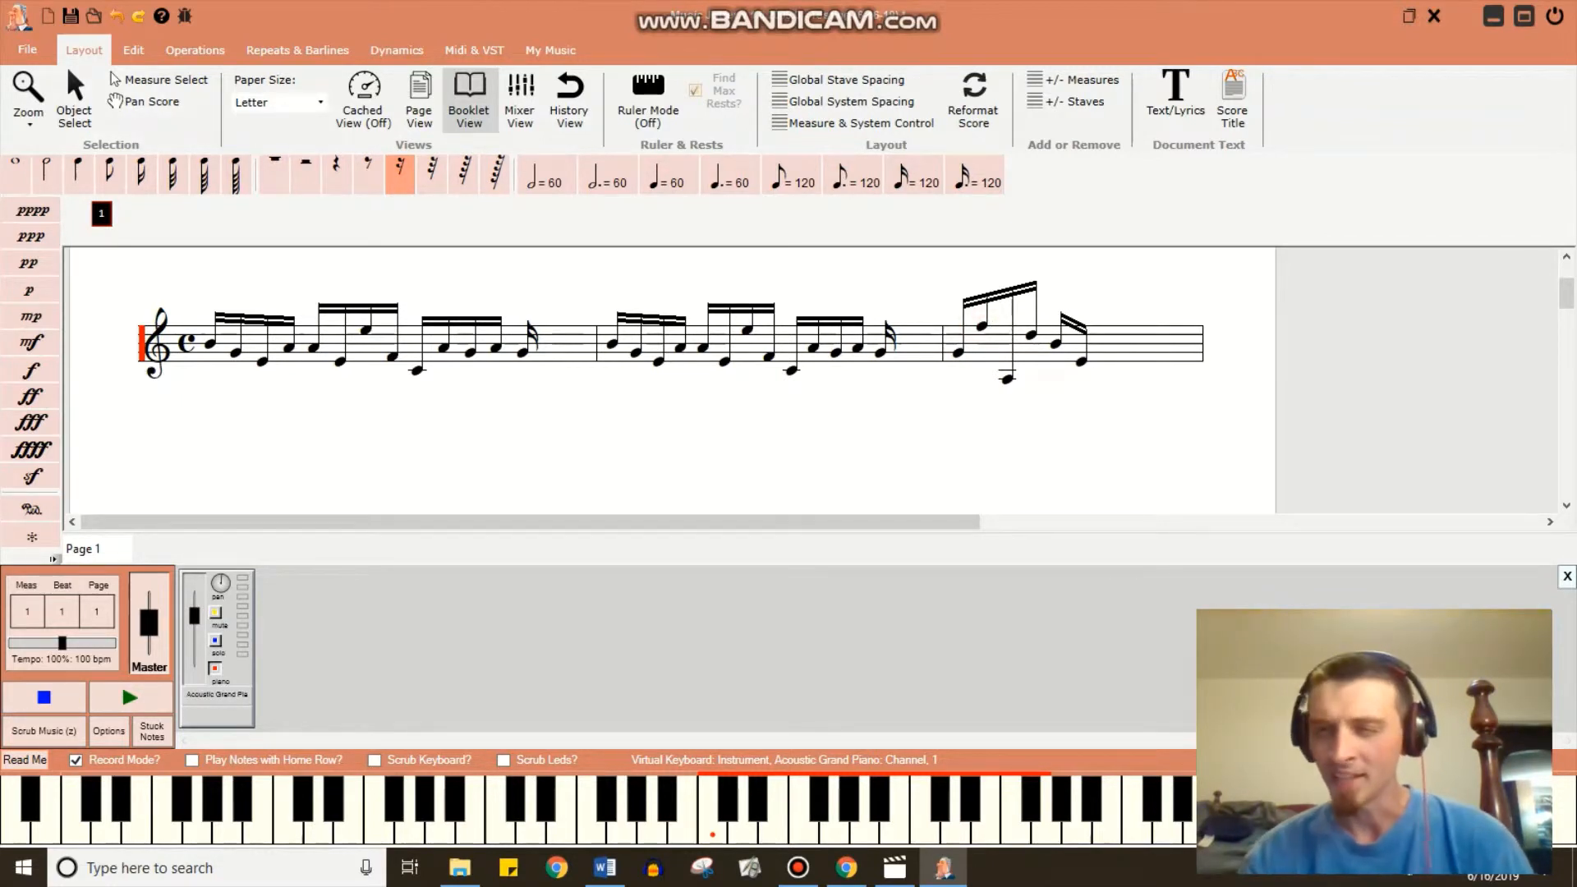
left_click(1034, 341)
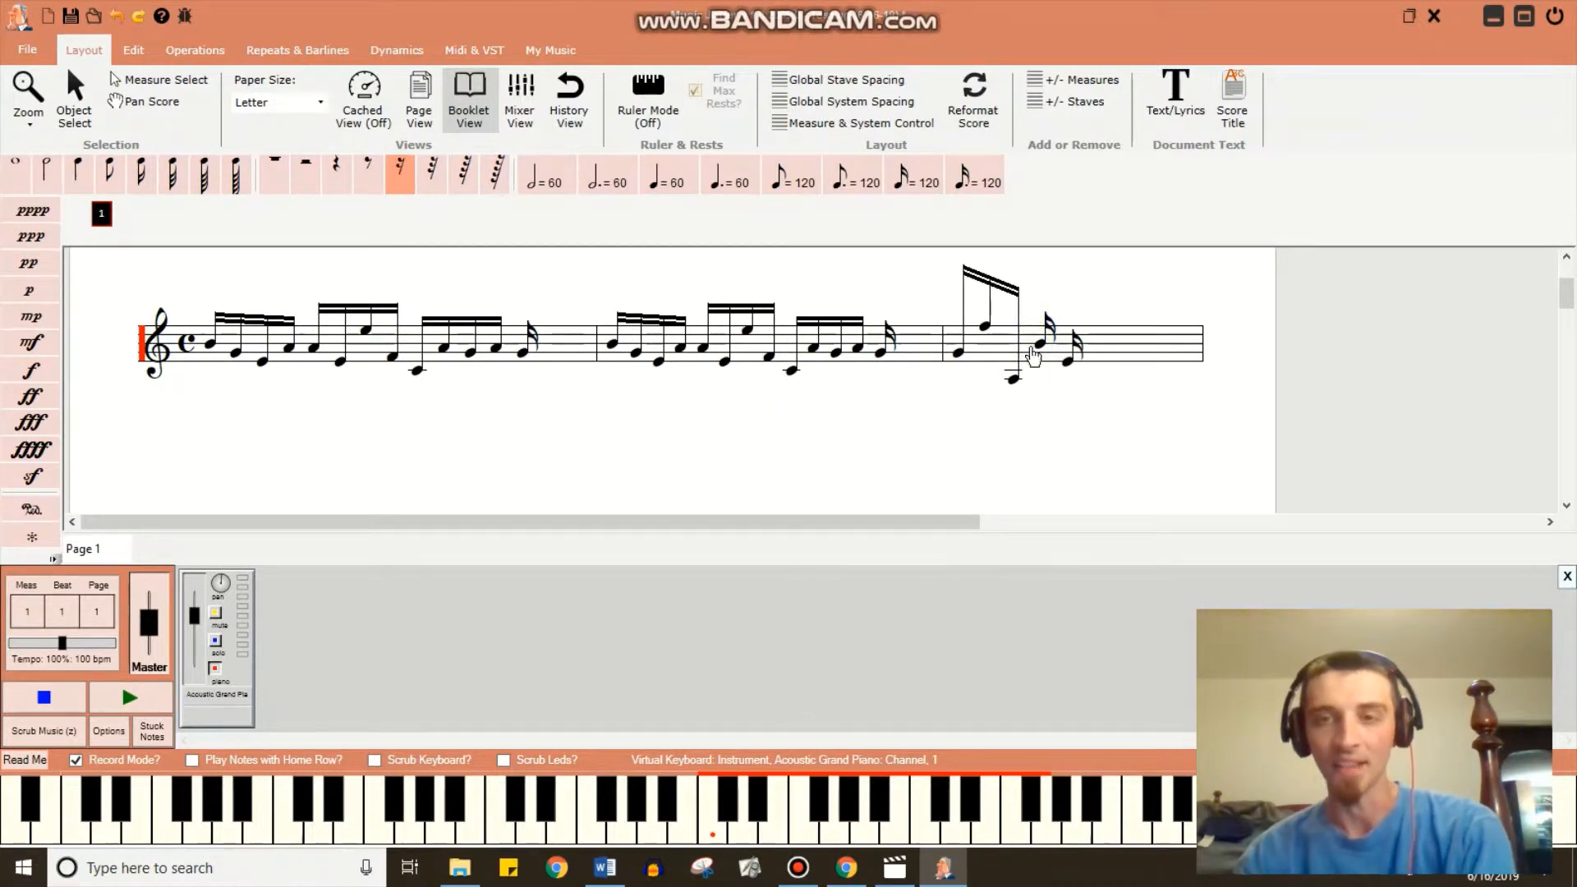
left_click(987, 327)
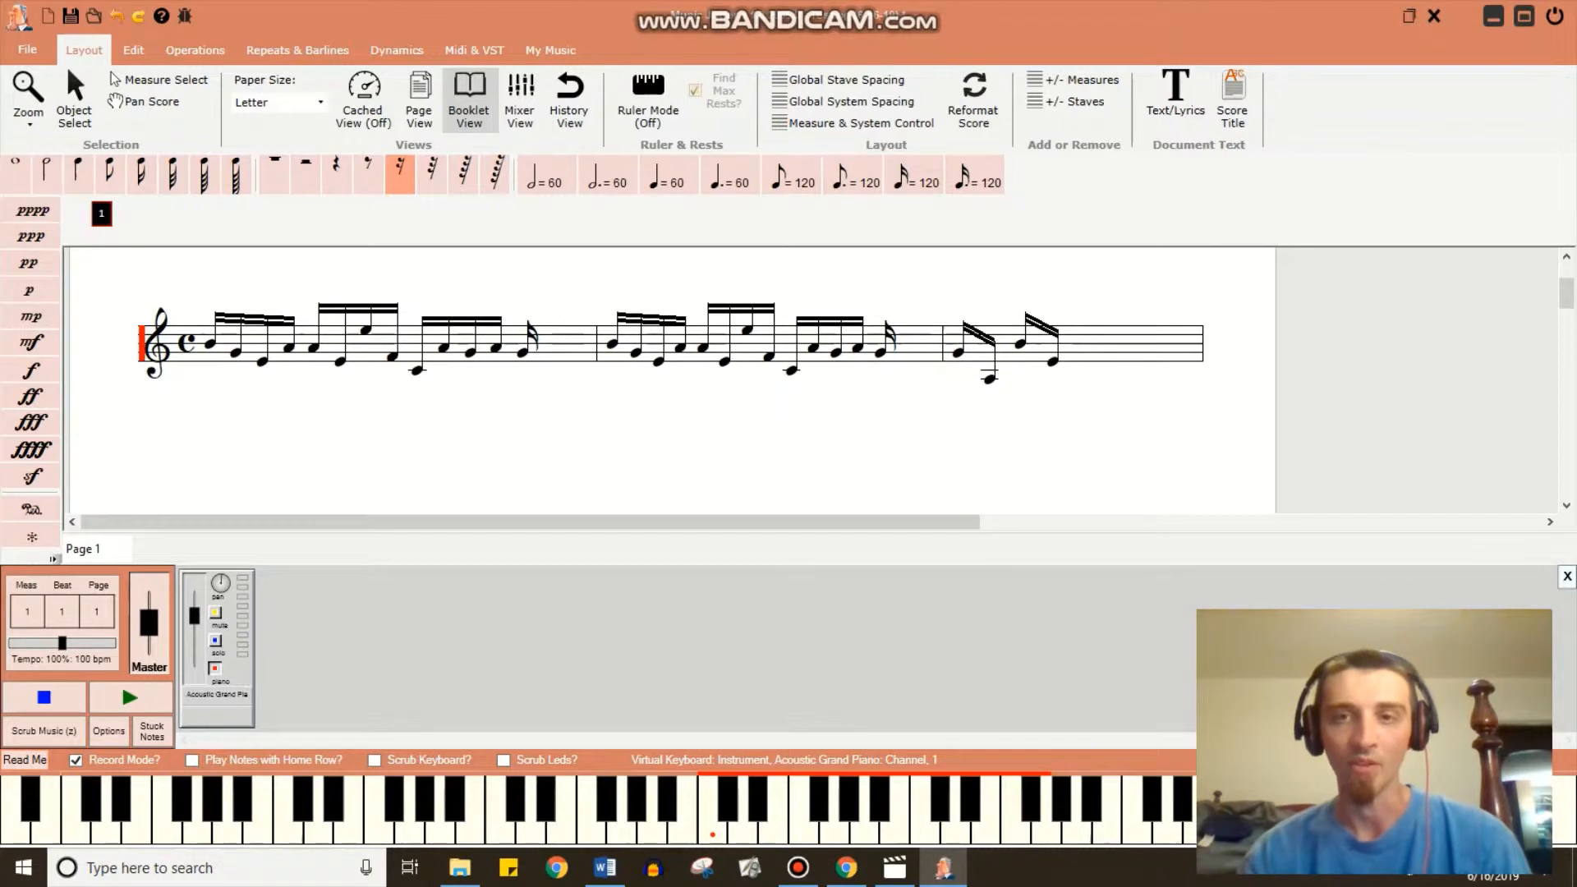
Play the score through the third measure and pan back to show all three measures with notes.
key("space")
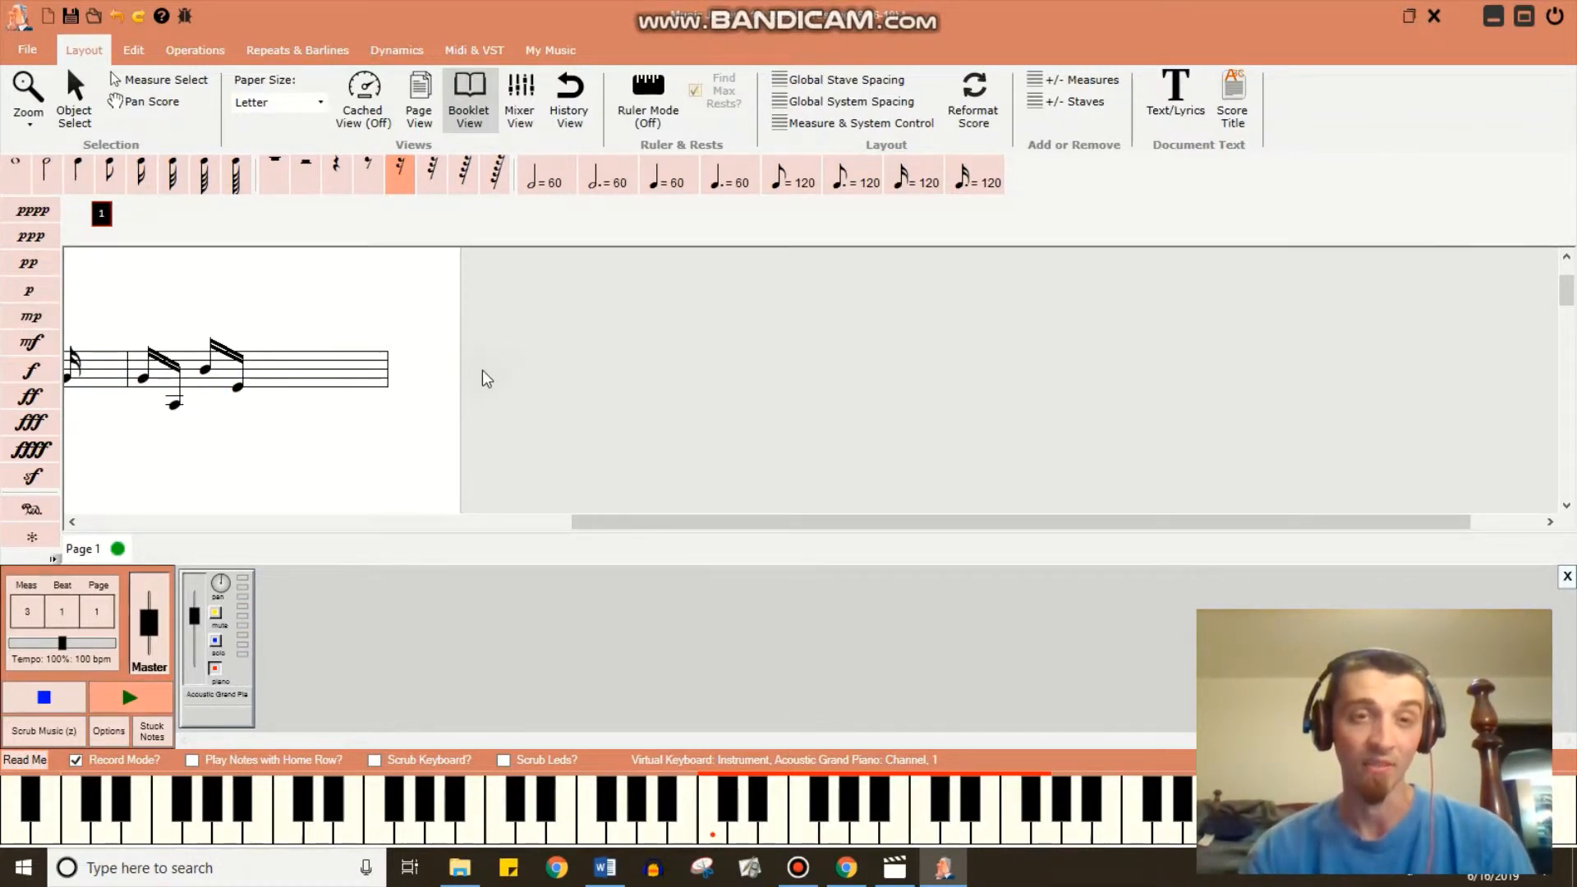
left_click(357, 454)
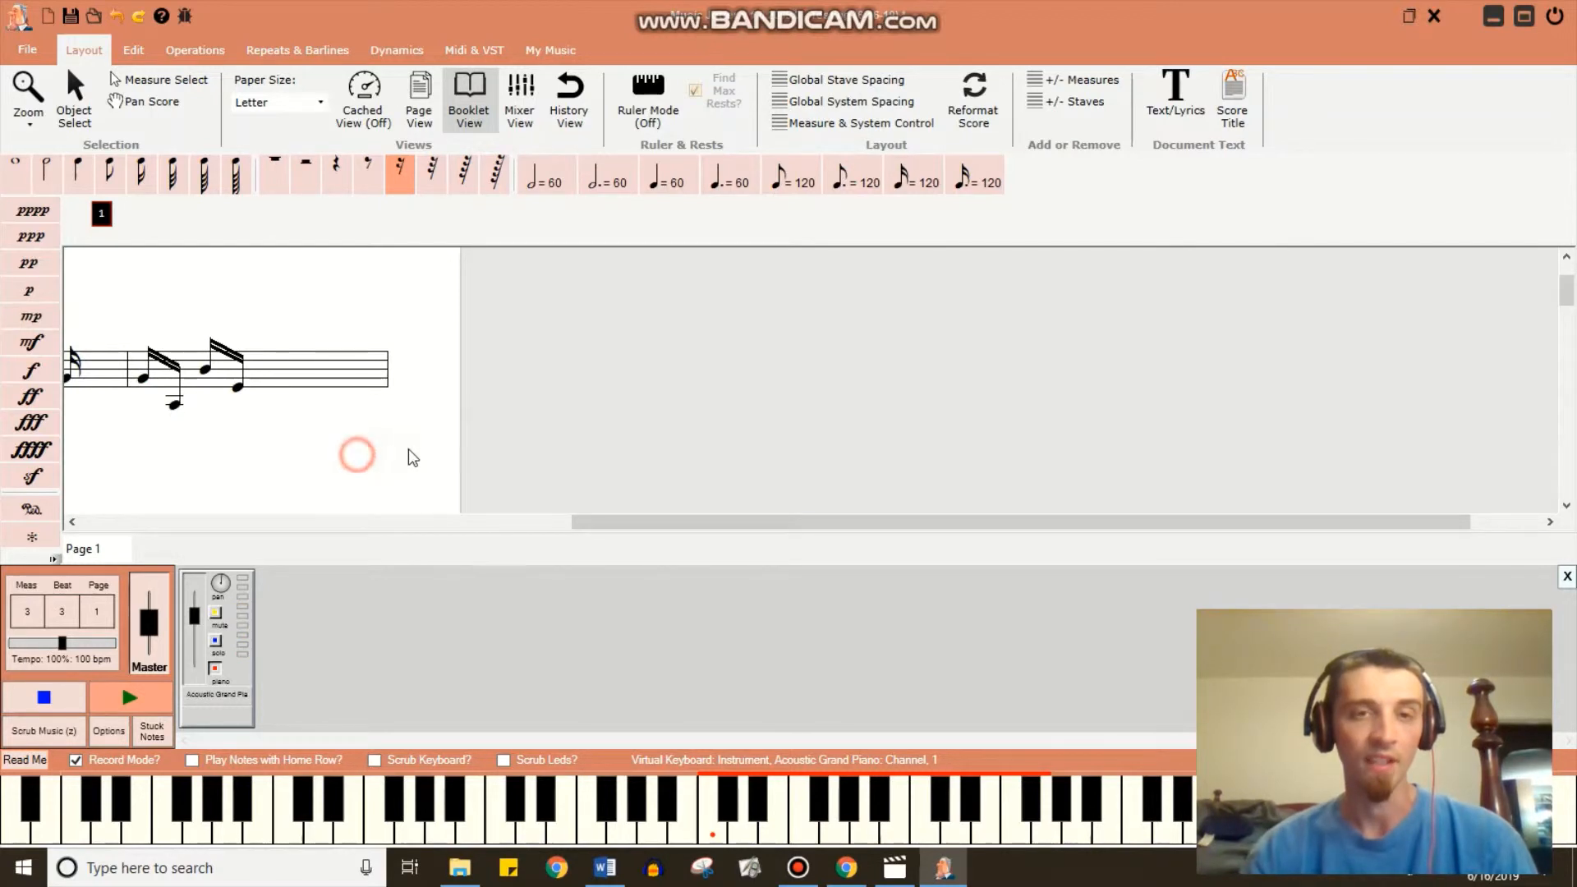
left_click(126, 102)
left_click_drag(334, 294, 1096, 358)
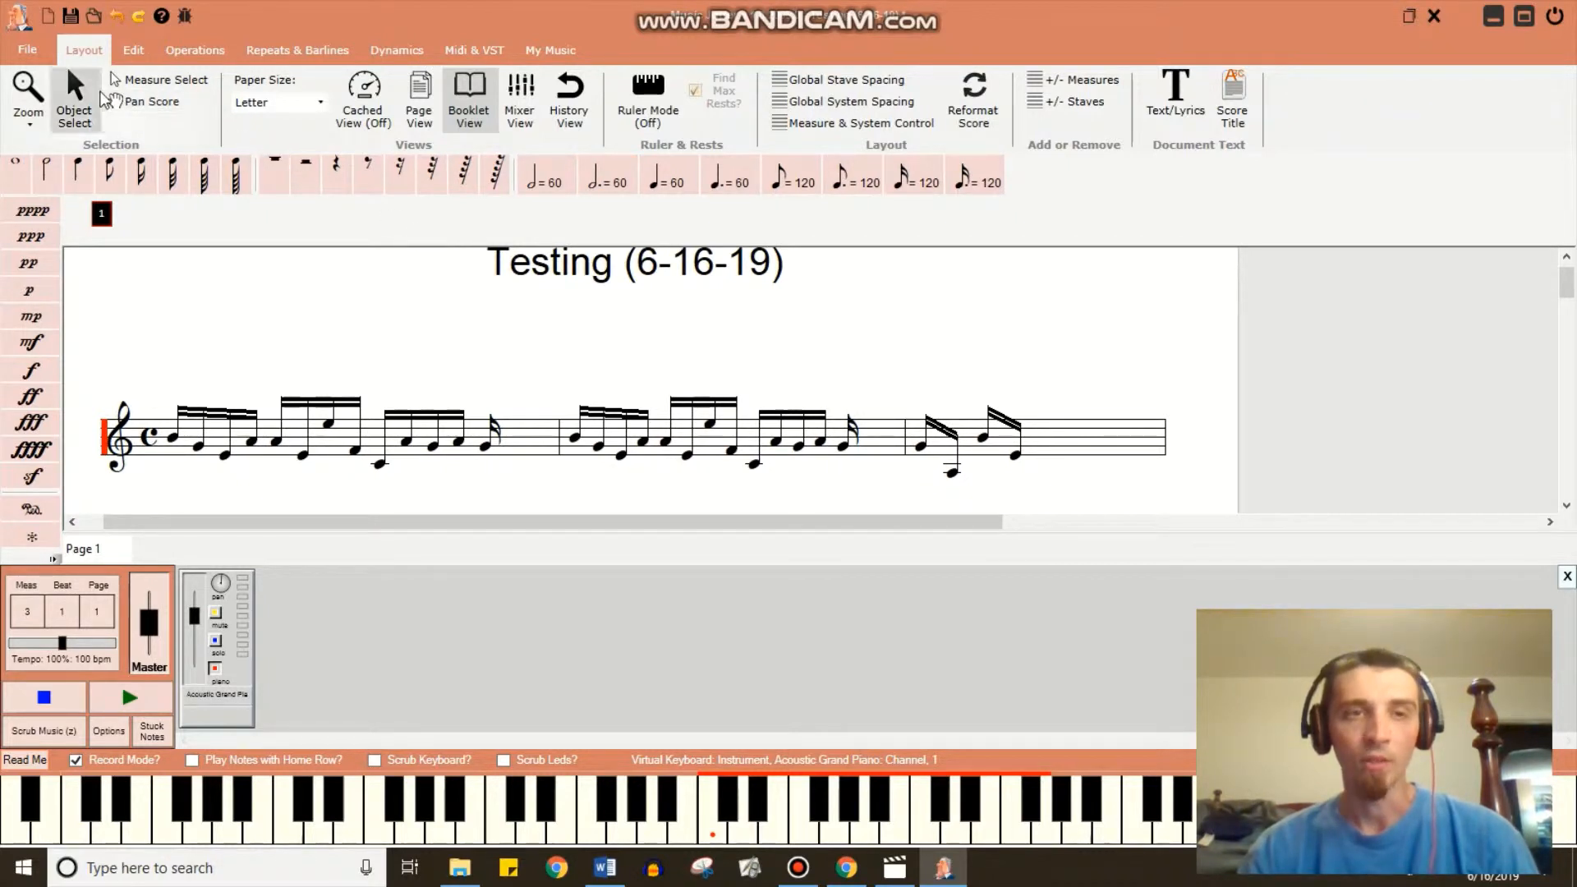
left_click_drag(1038, 372, 1197, 370)
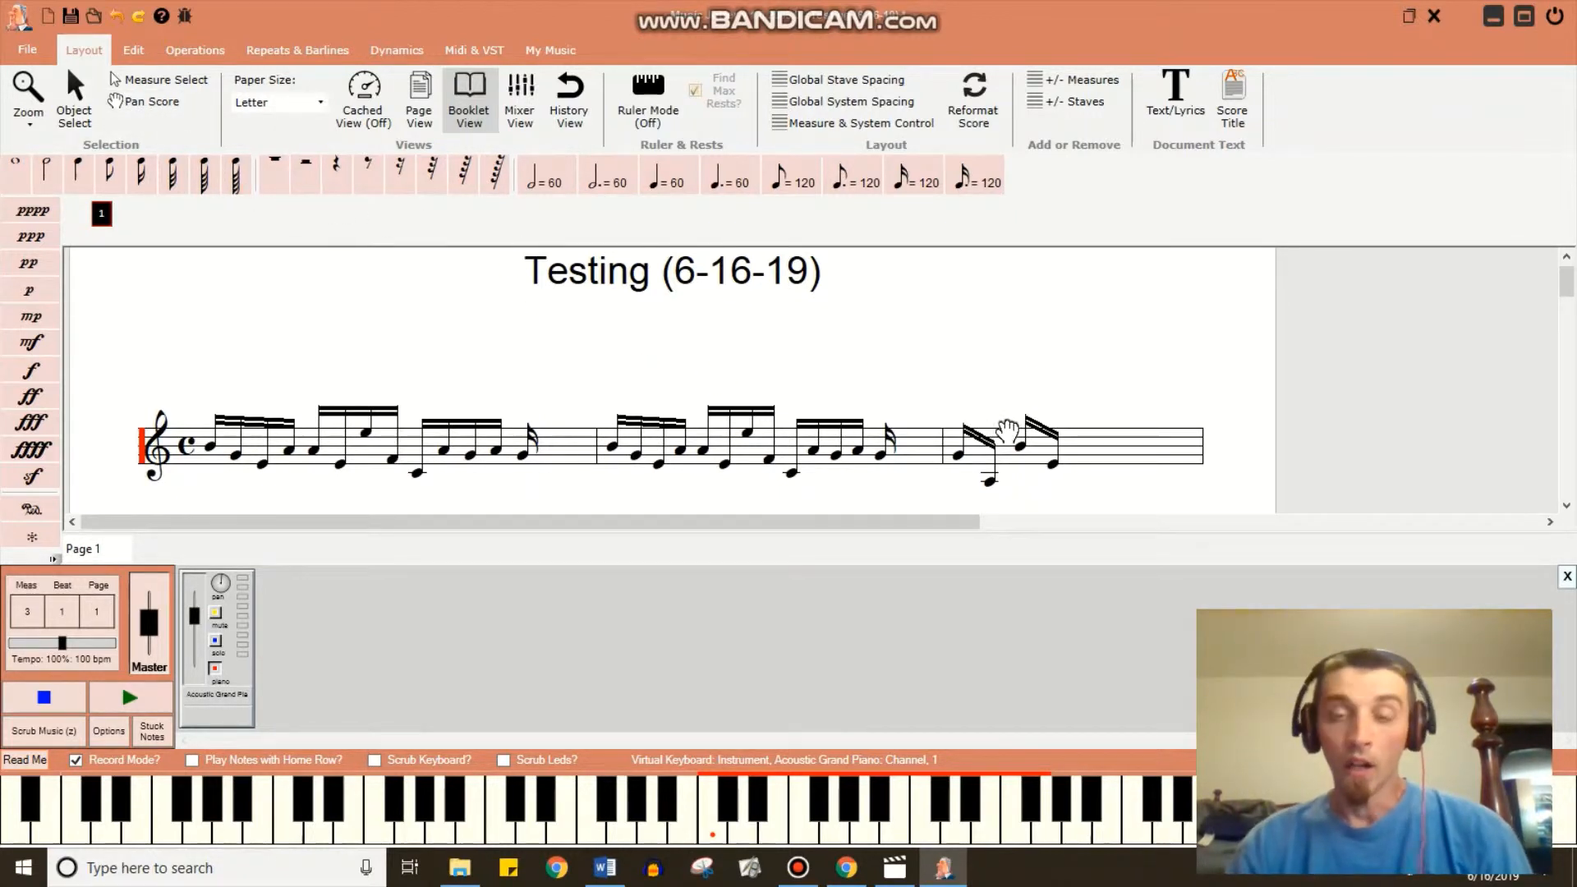
left_click(993, 406)
left_click_drag(993, 402, 993, 361)
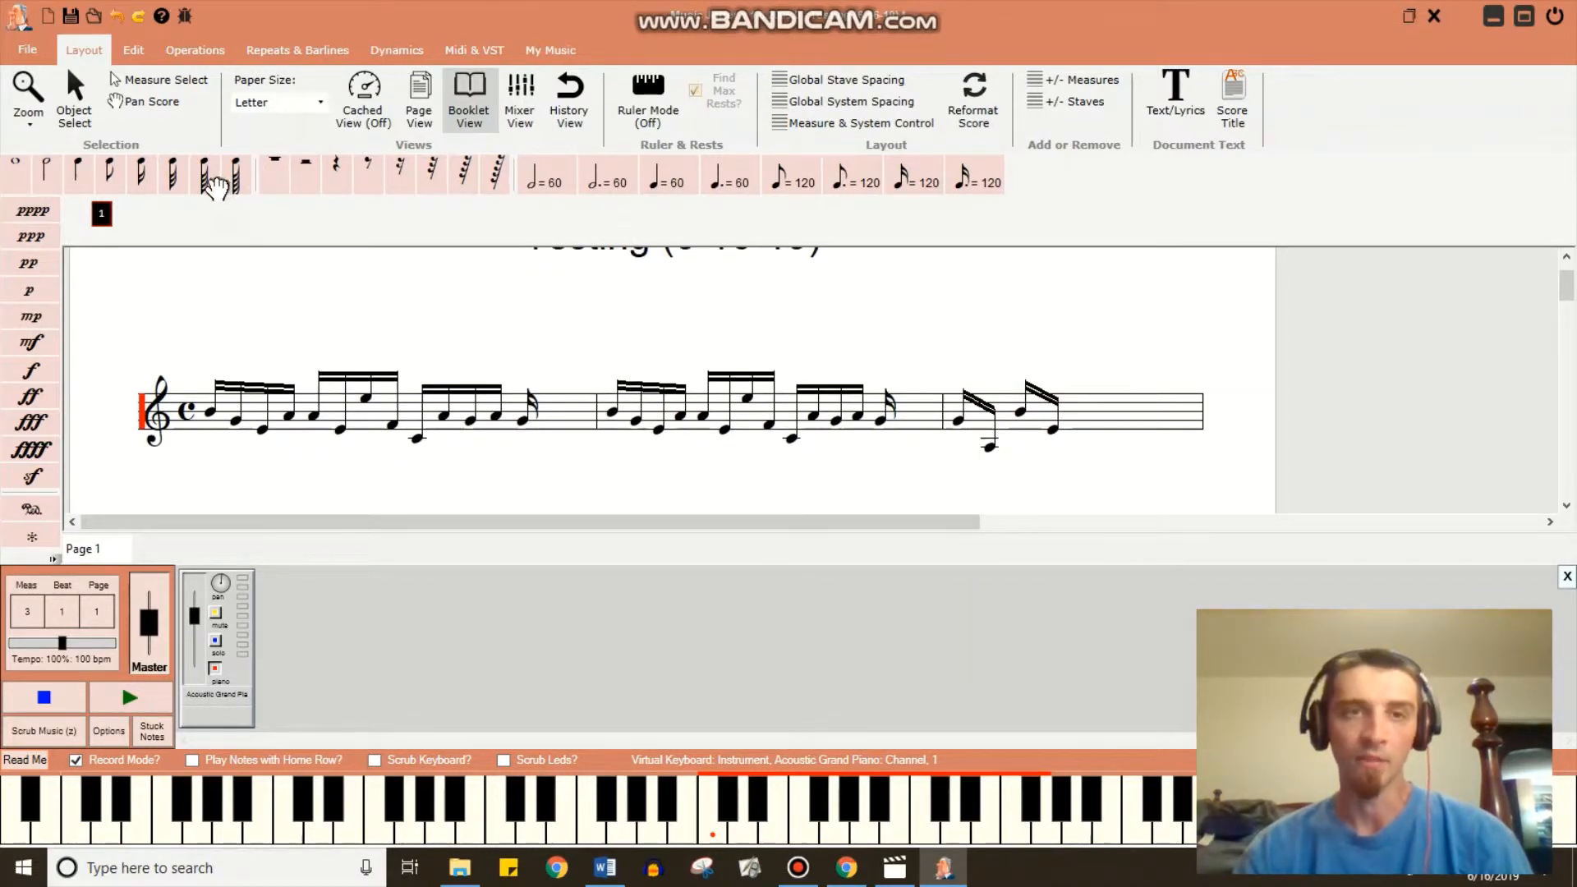
Bring the empty second system into view and enable playing notes with the home row.
left_click(76, 170)
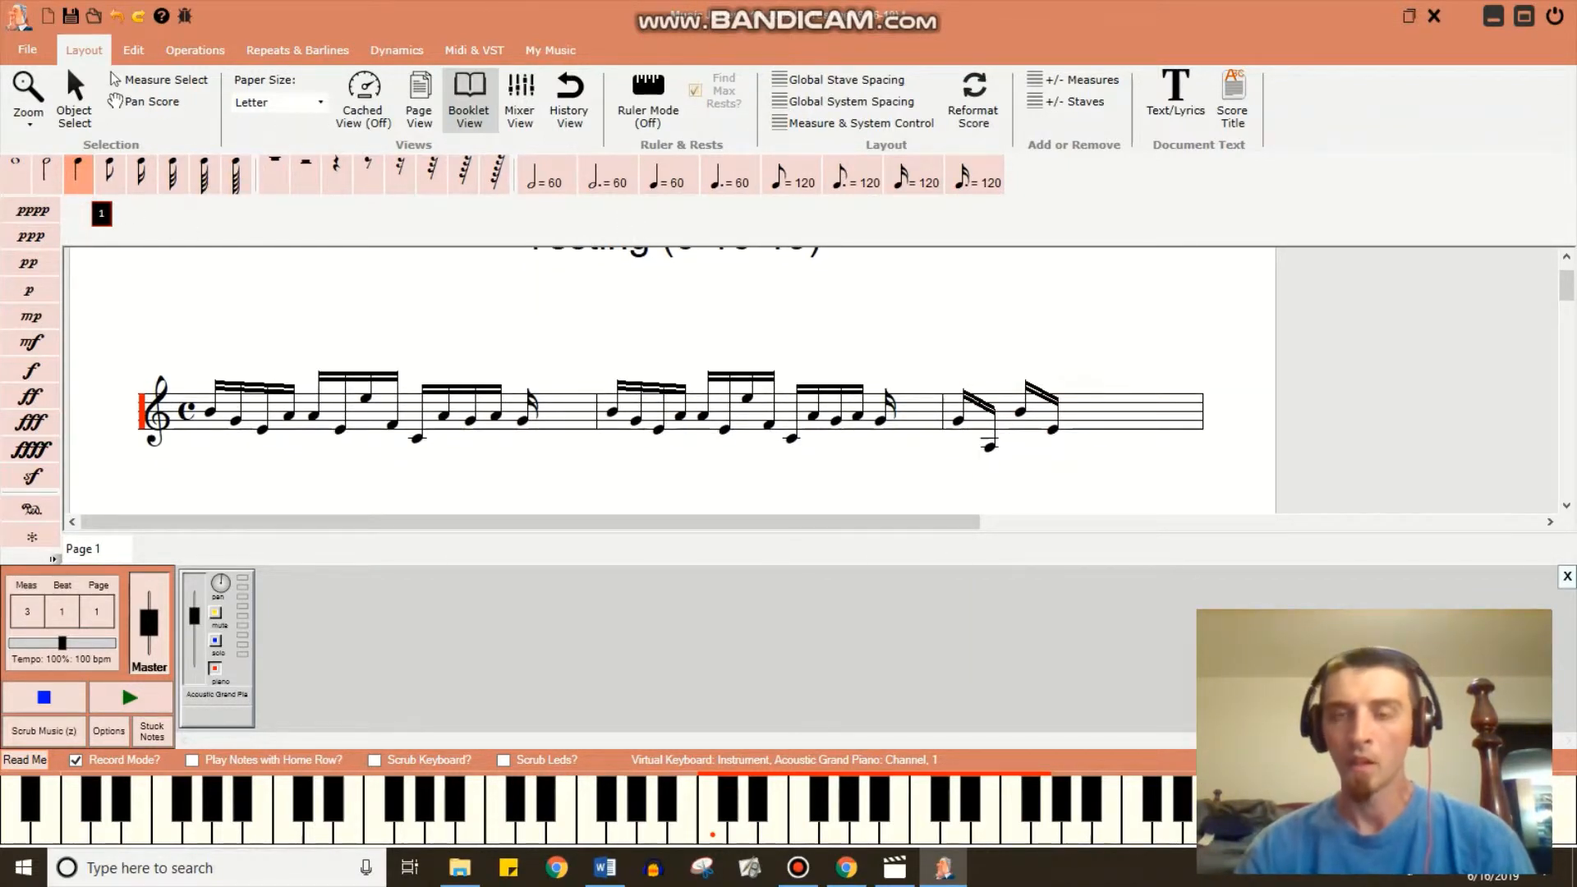
scroll(535, 299, "down", 3)
scroll(284, 406, "down", 1)
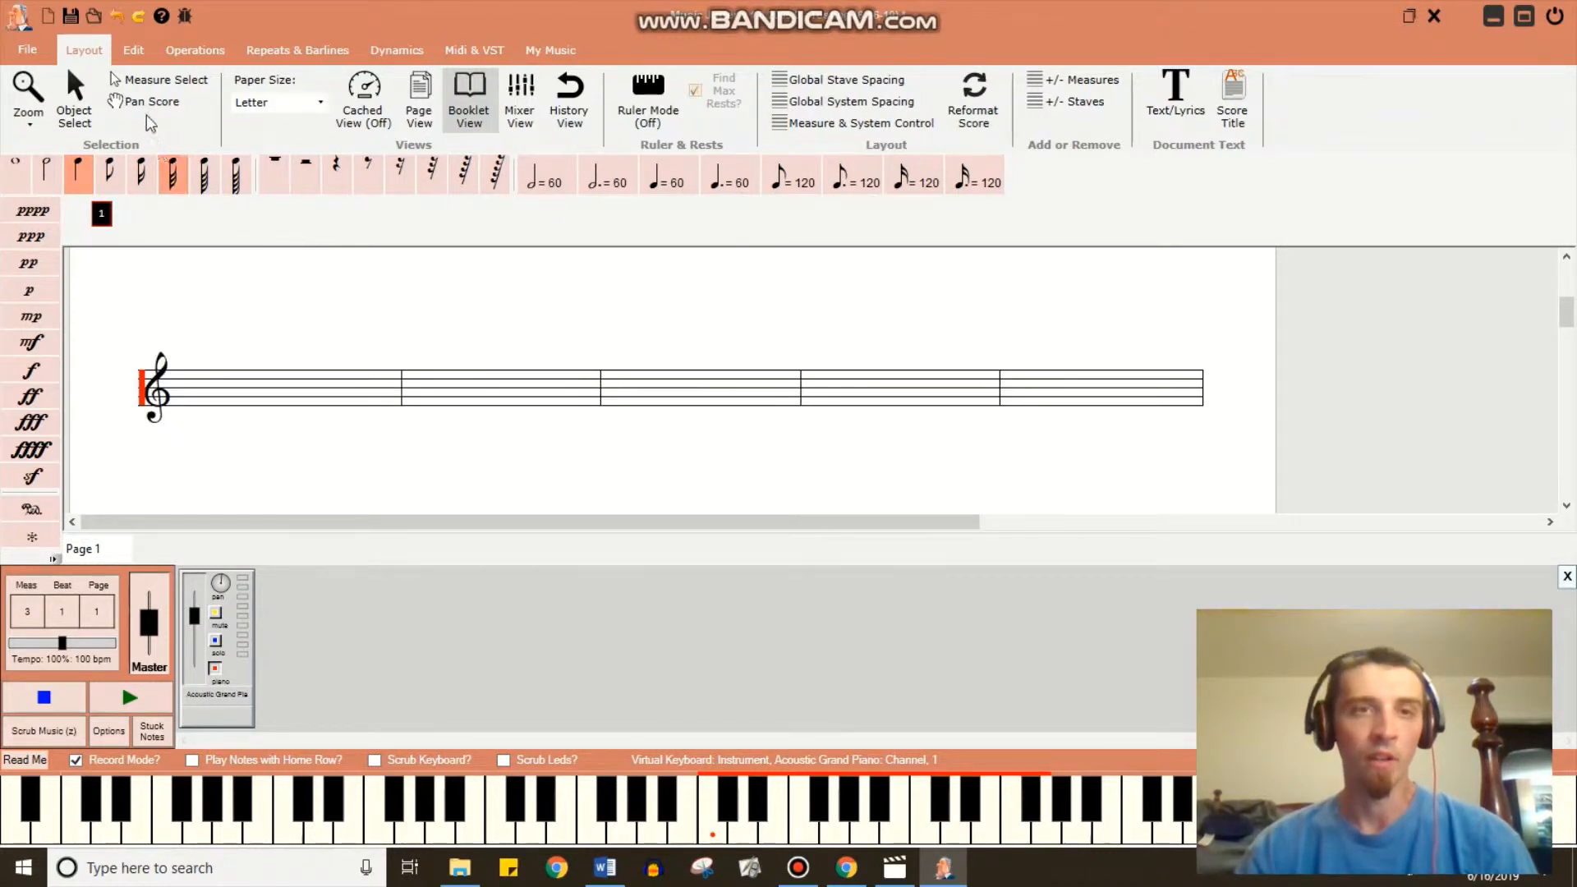
left_click(146, 84)
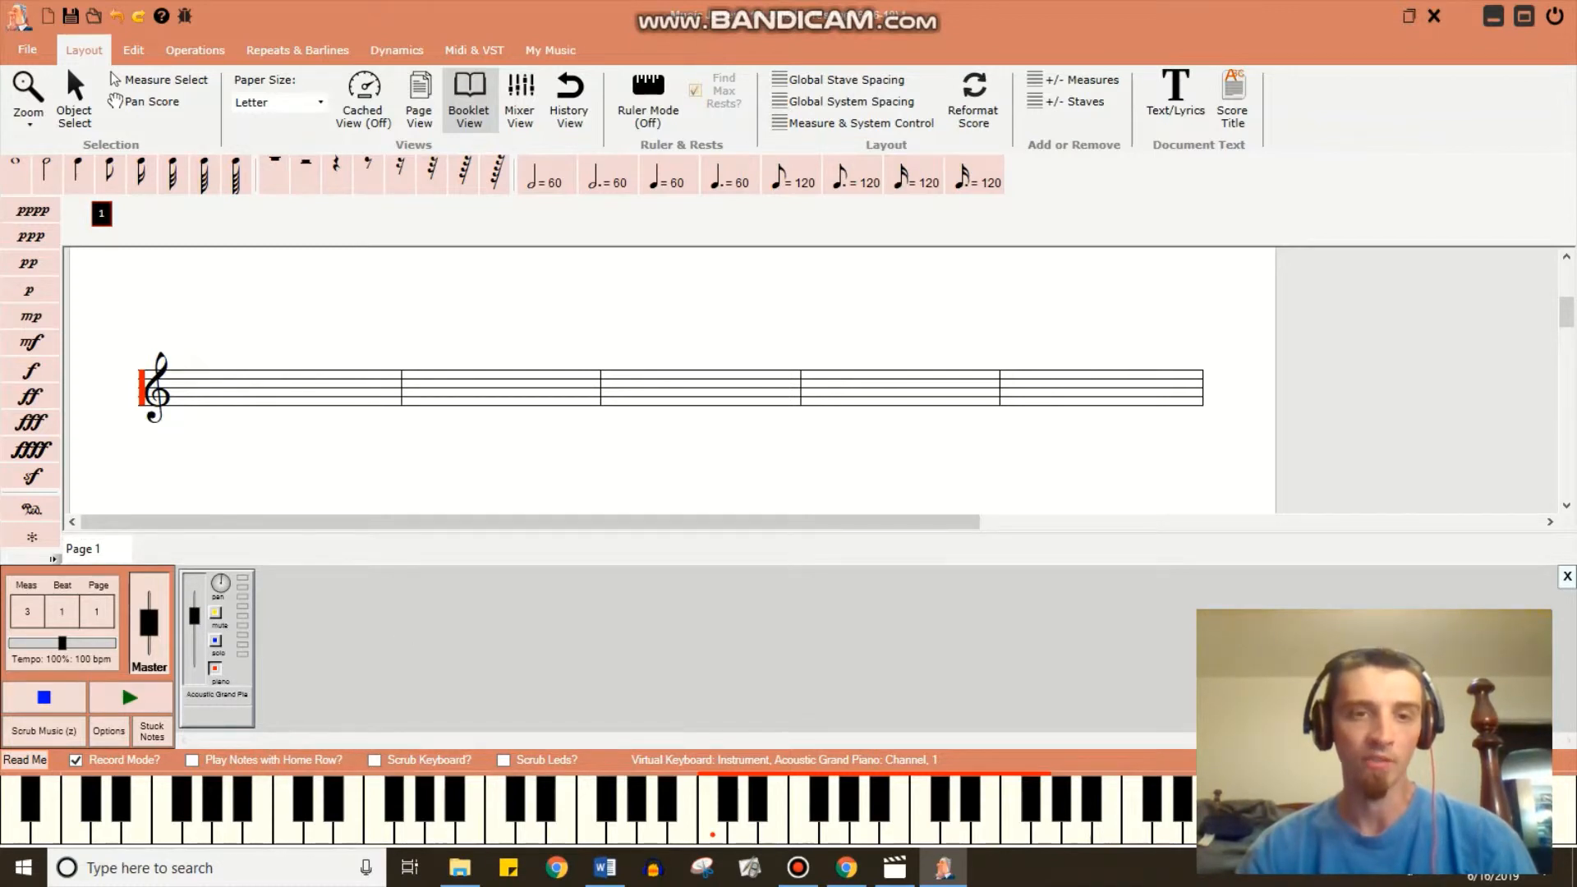
left_click(193, 761)
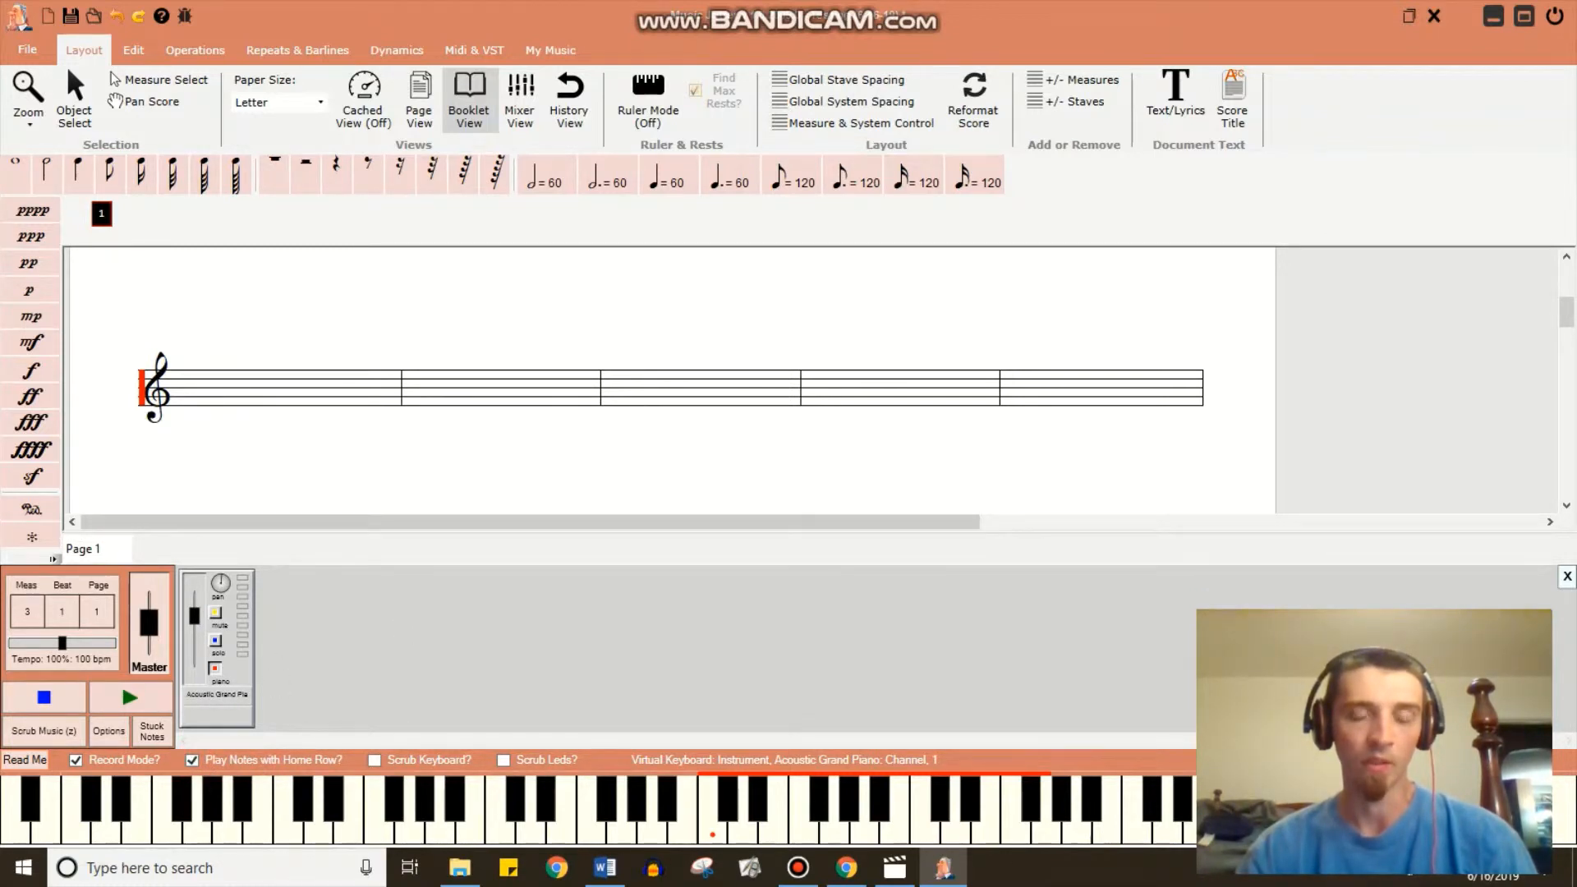
Record a quick run of C, D, E, F and G notes into the first measure of the second system using home-row playing.
key("a")
key("s")
key("d")
key("f")
key("a")
key("f")
key("a")
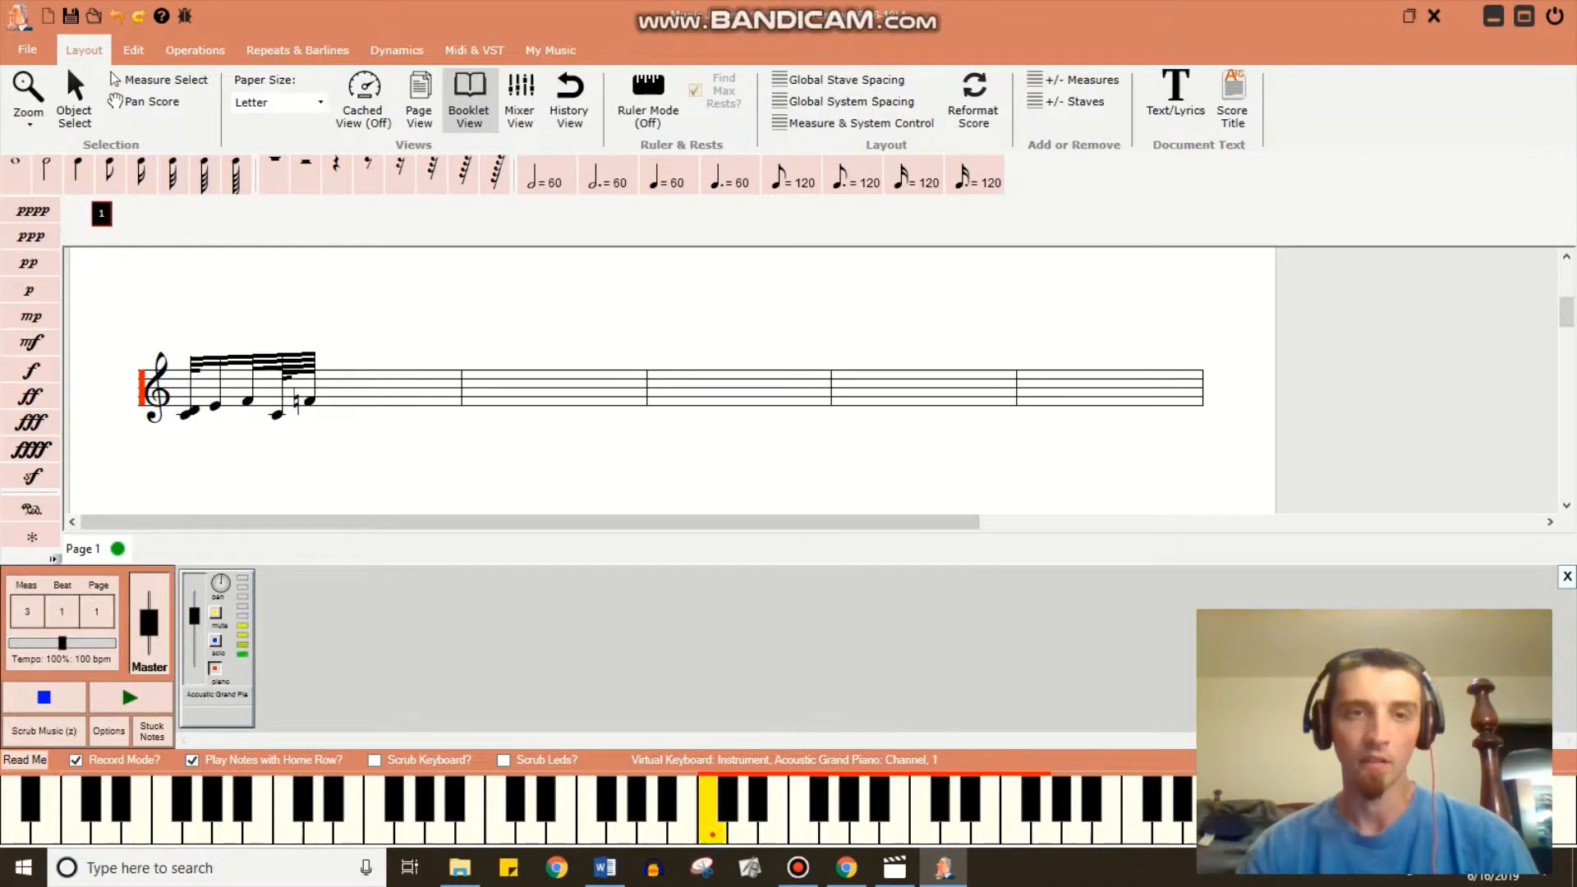
key("a")
key("g")
key("a")
key("g")
key("a")
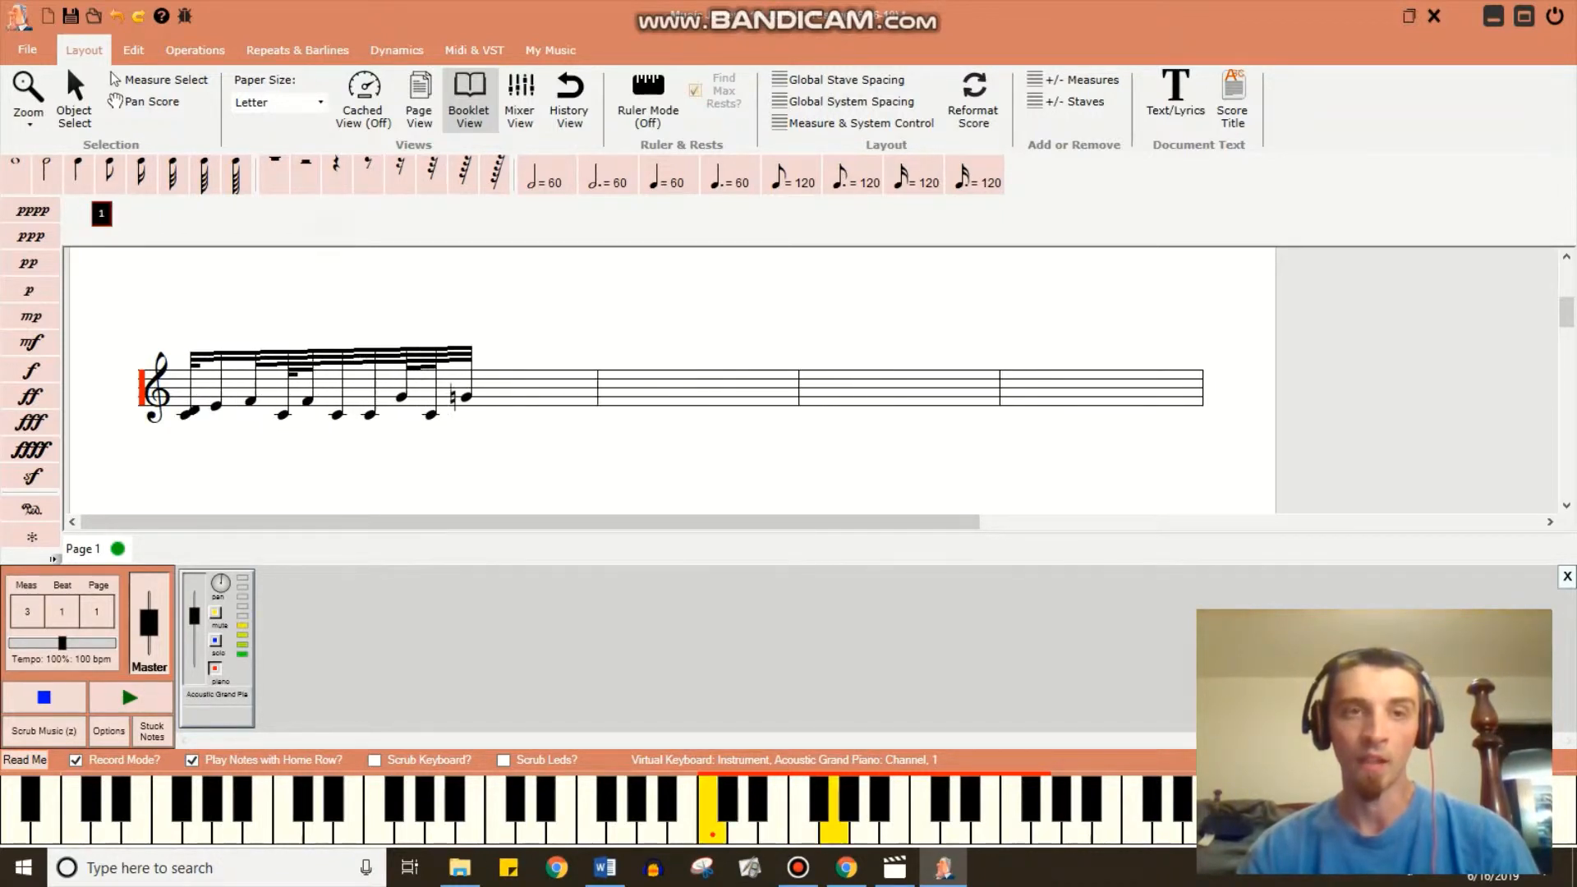
key("g")
Choose the sixteenth-note value and record low C alternating with F, G, A, B and high C in the second system's second measure.
left_click(136, 174)
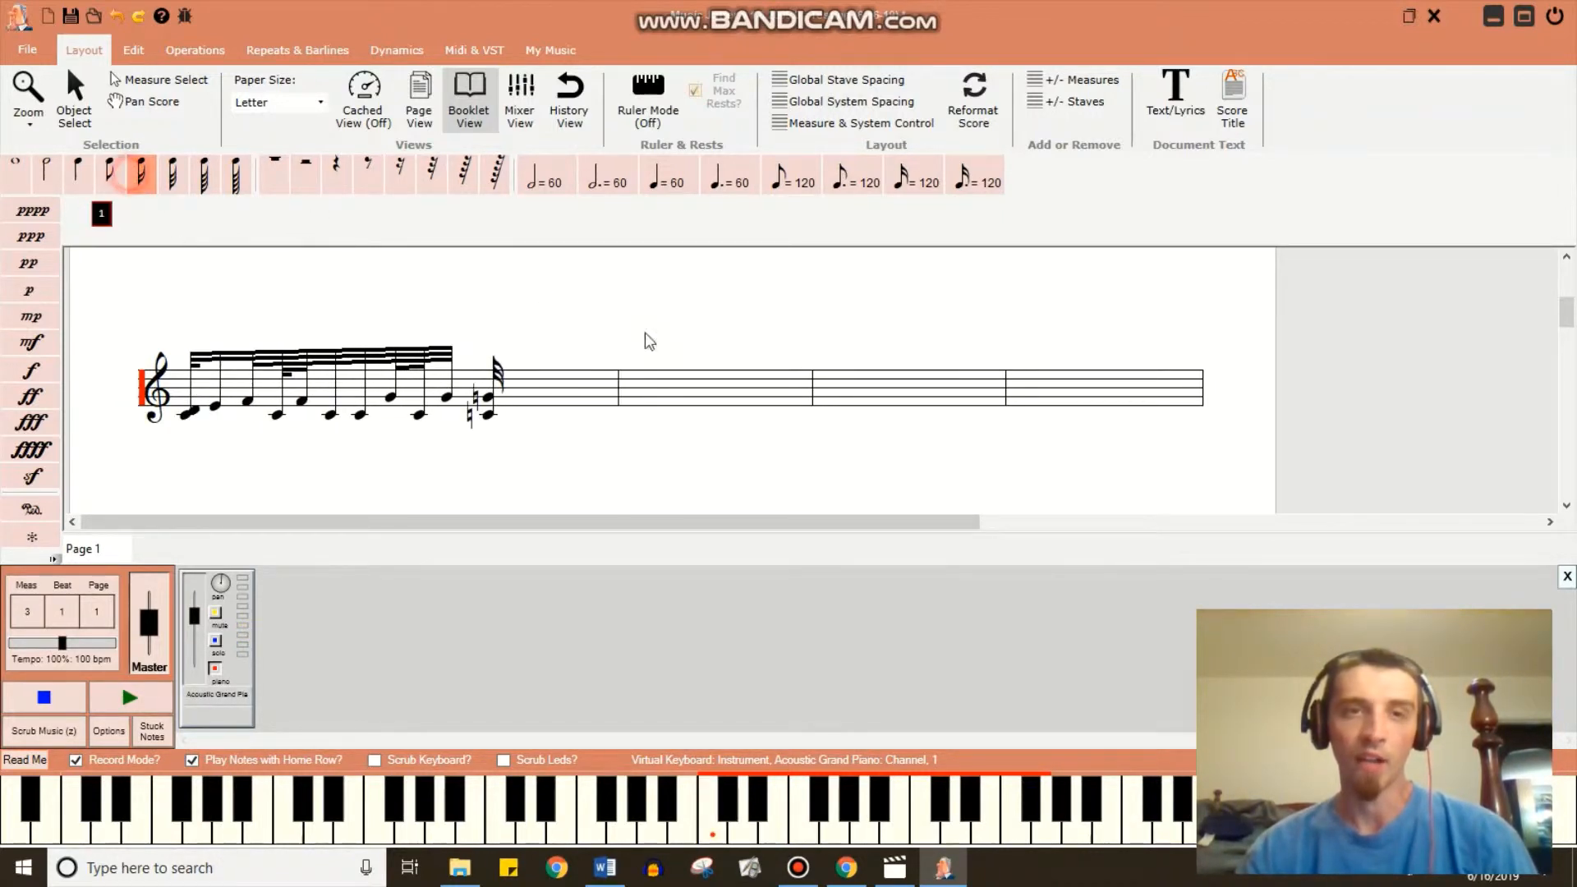
key("a")
key("f")
key("a")
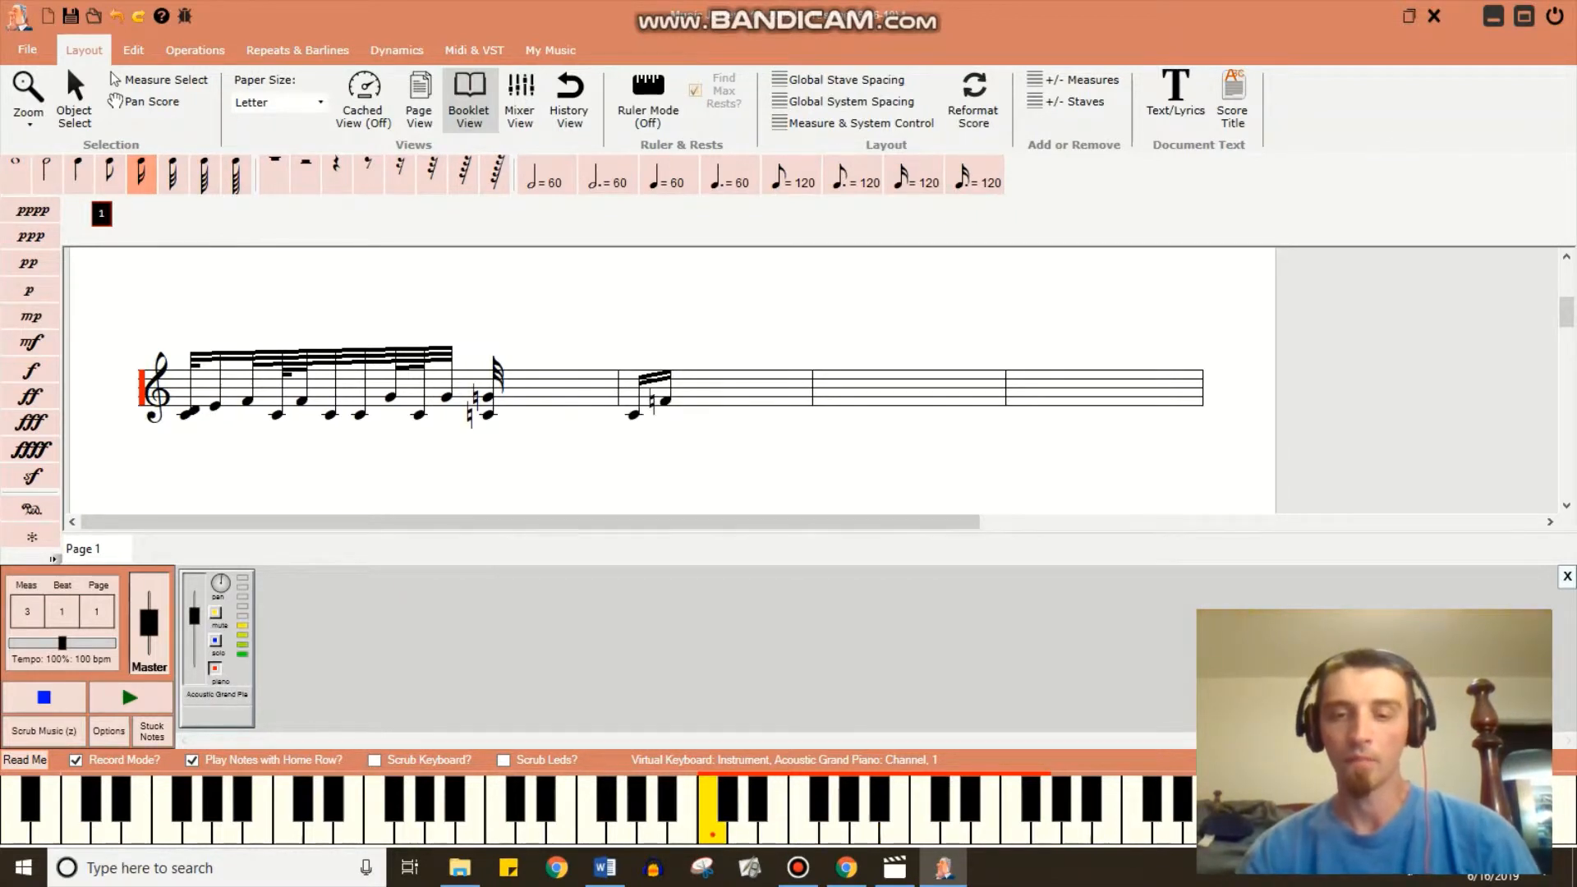
key("j")
key("a")
key("k")
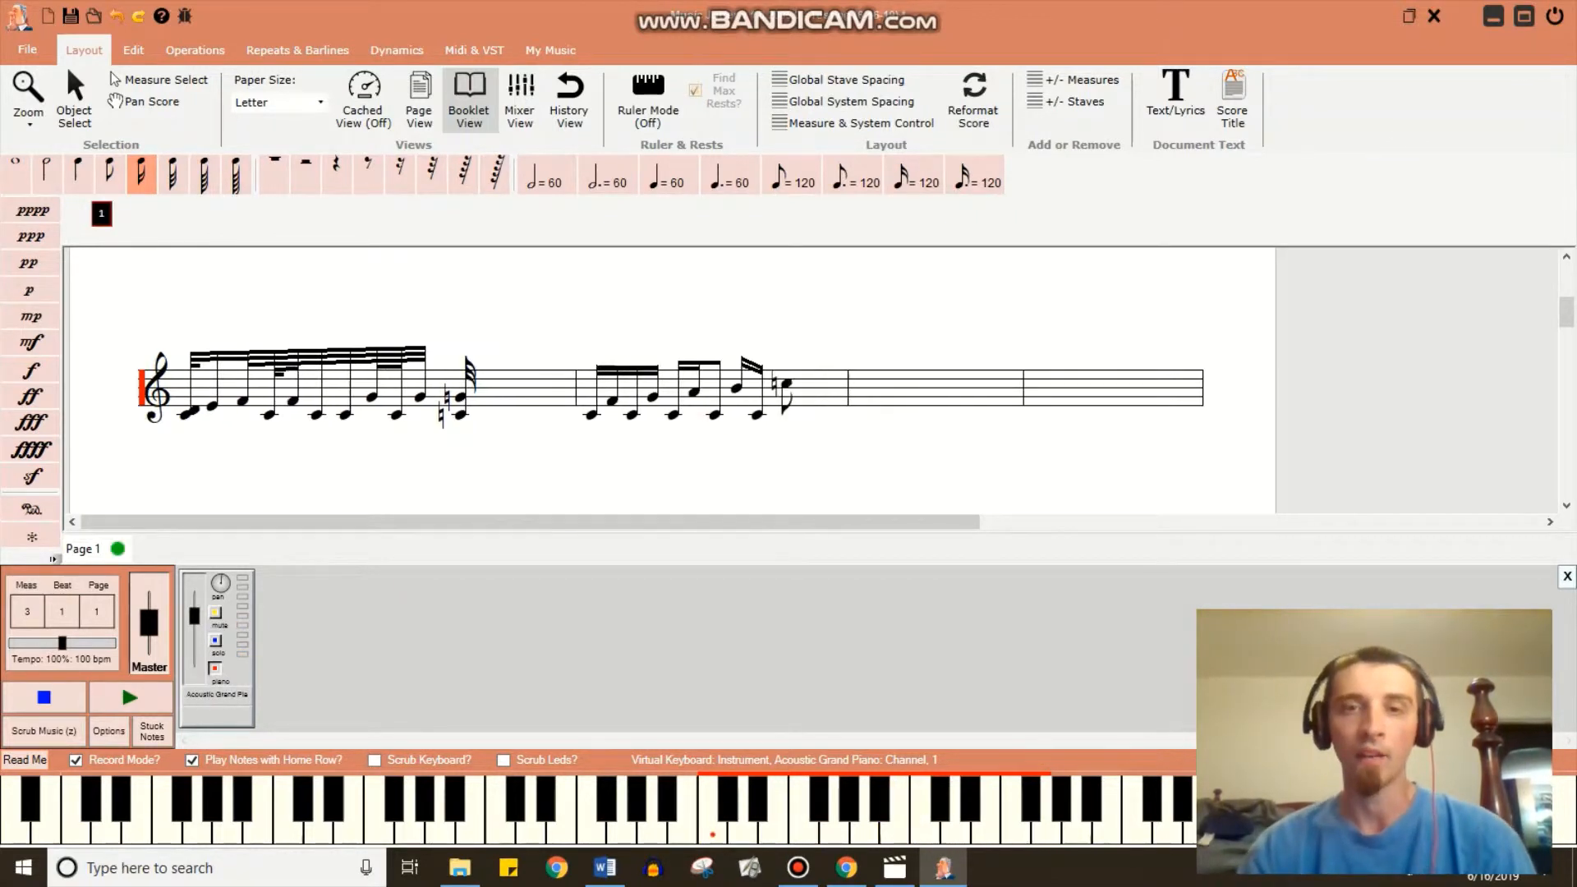
Choose the eighth-note value and record C, G and F into the second system's third measure.
left_click(116, 166)
key("a")
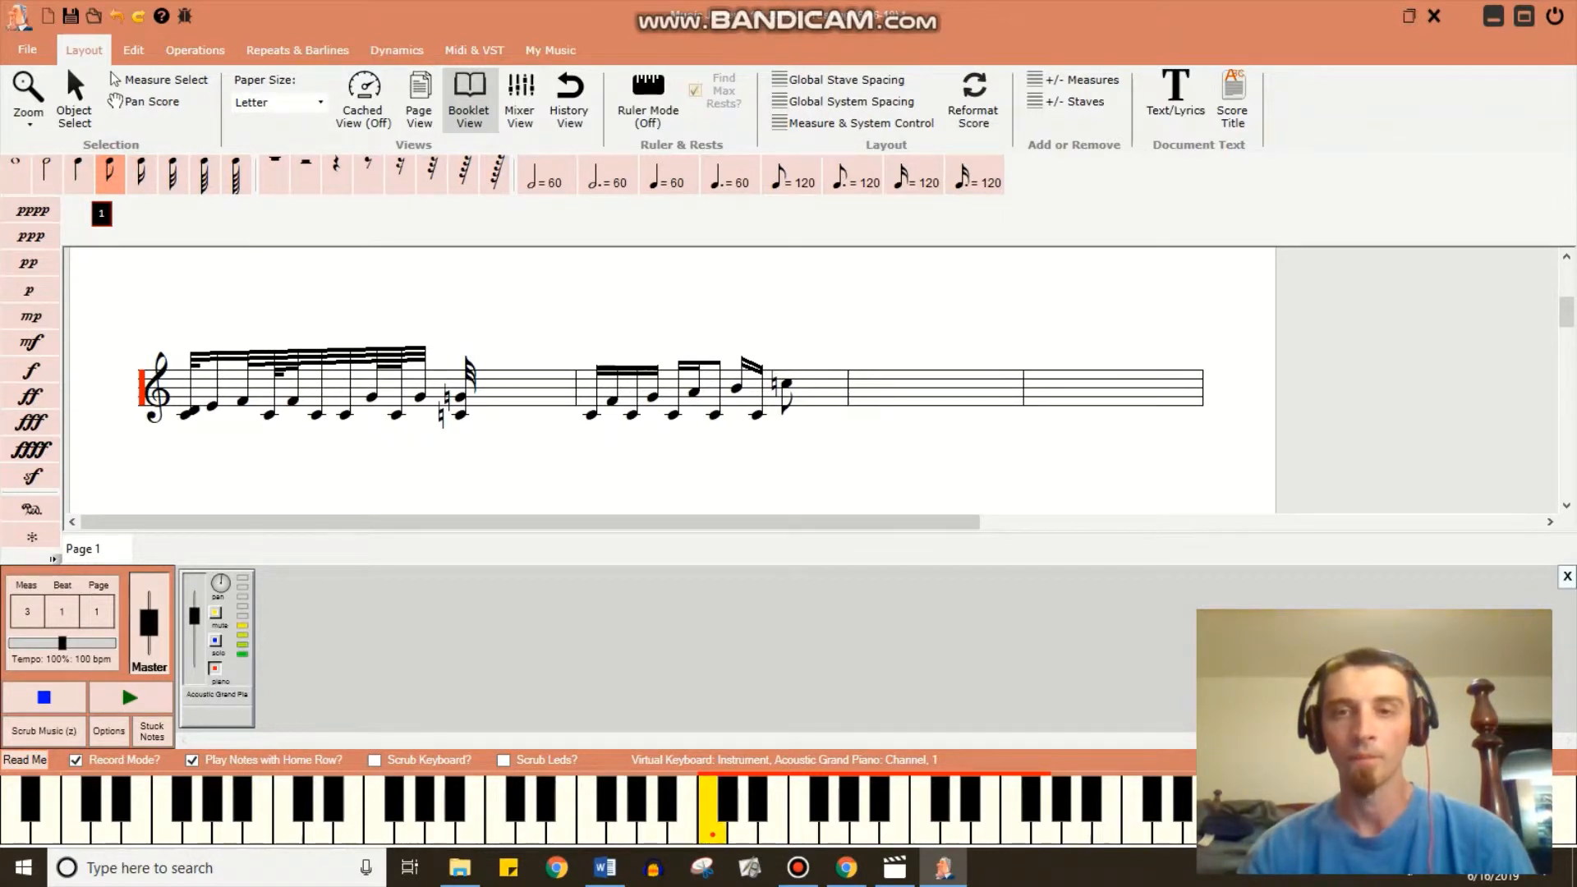
key("g")
key("f")
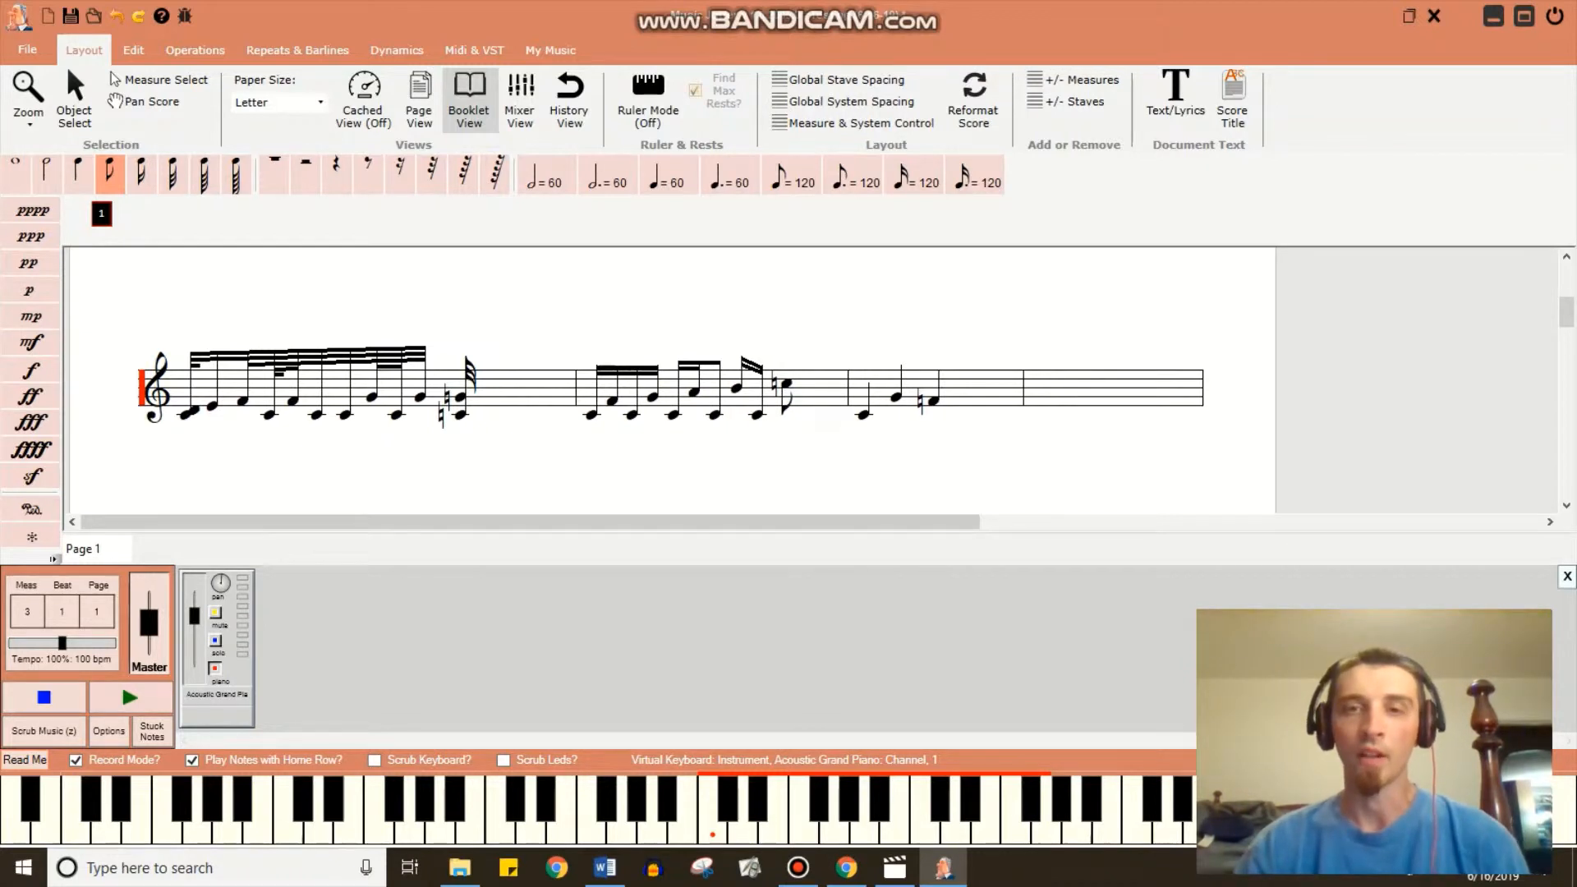
scroll(858, 400, "down", 2)
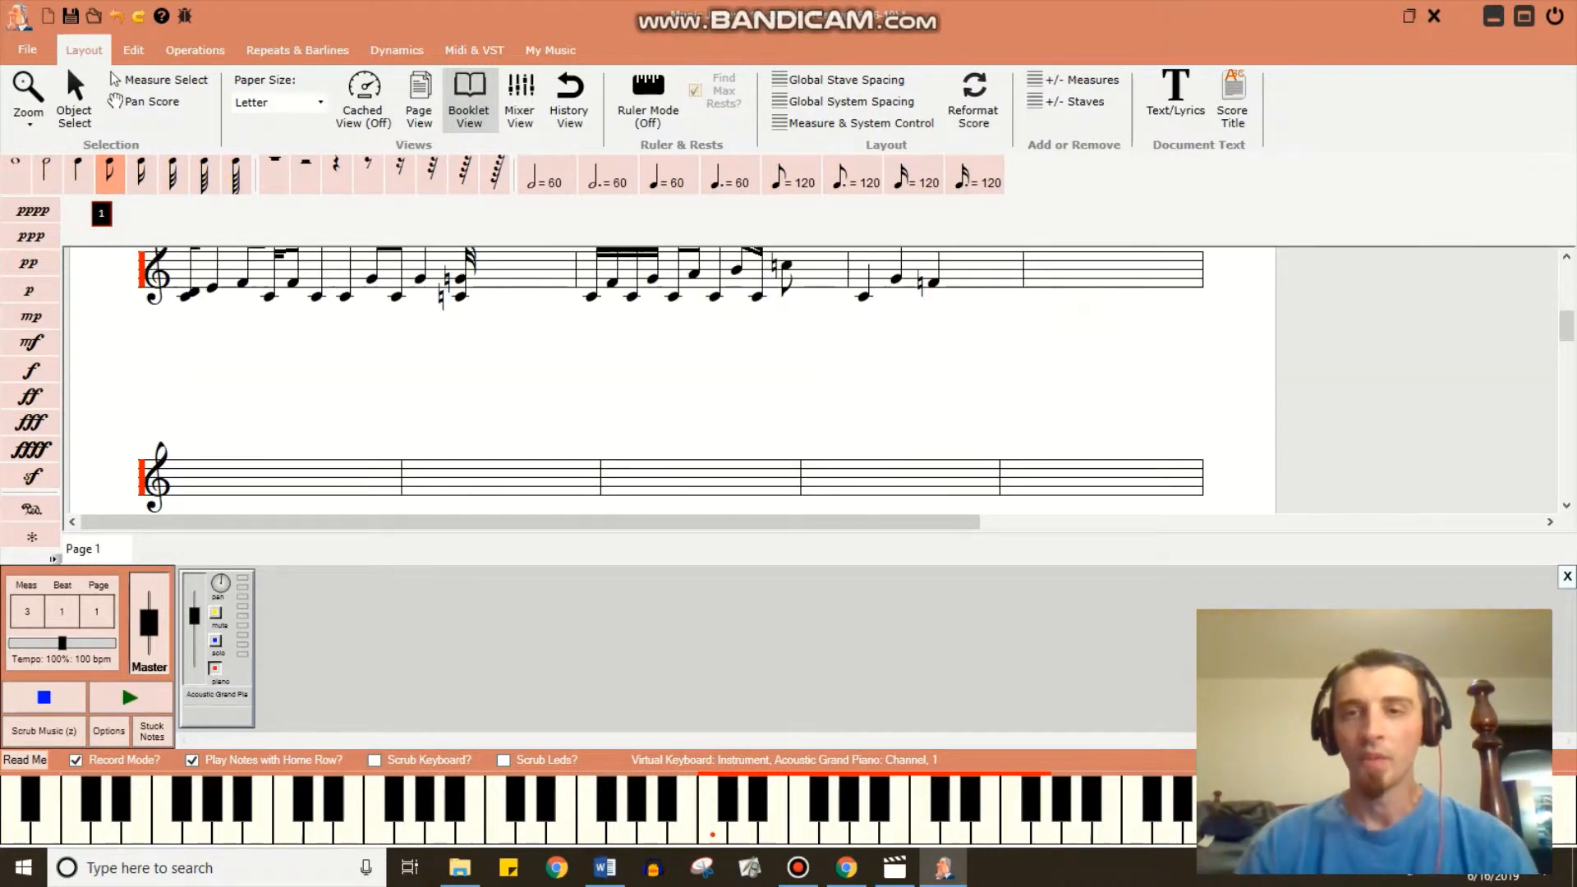
scroll(813, 380, "up", 2)
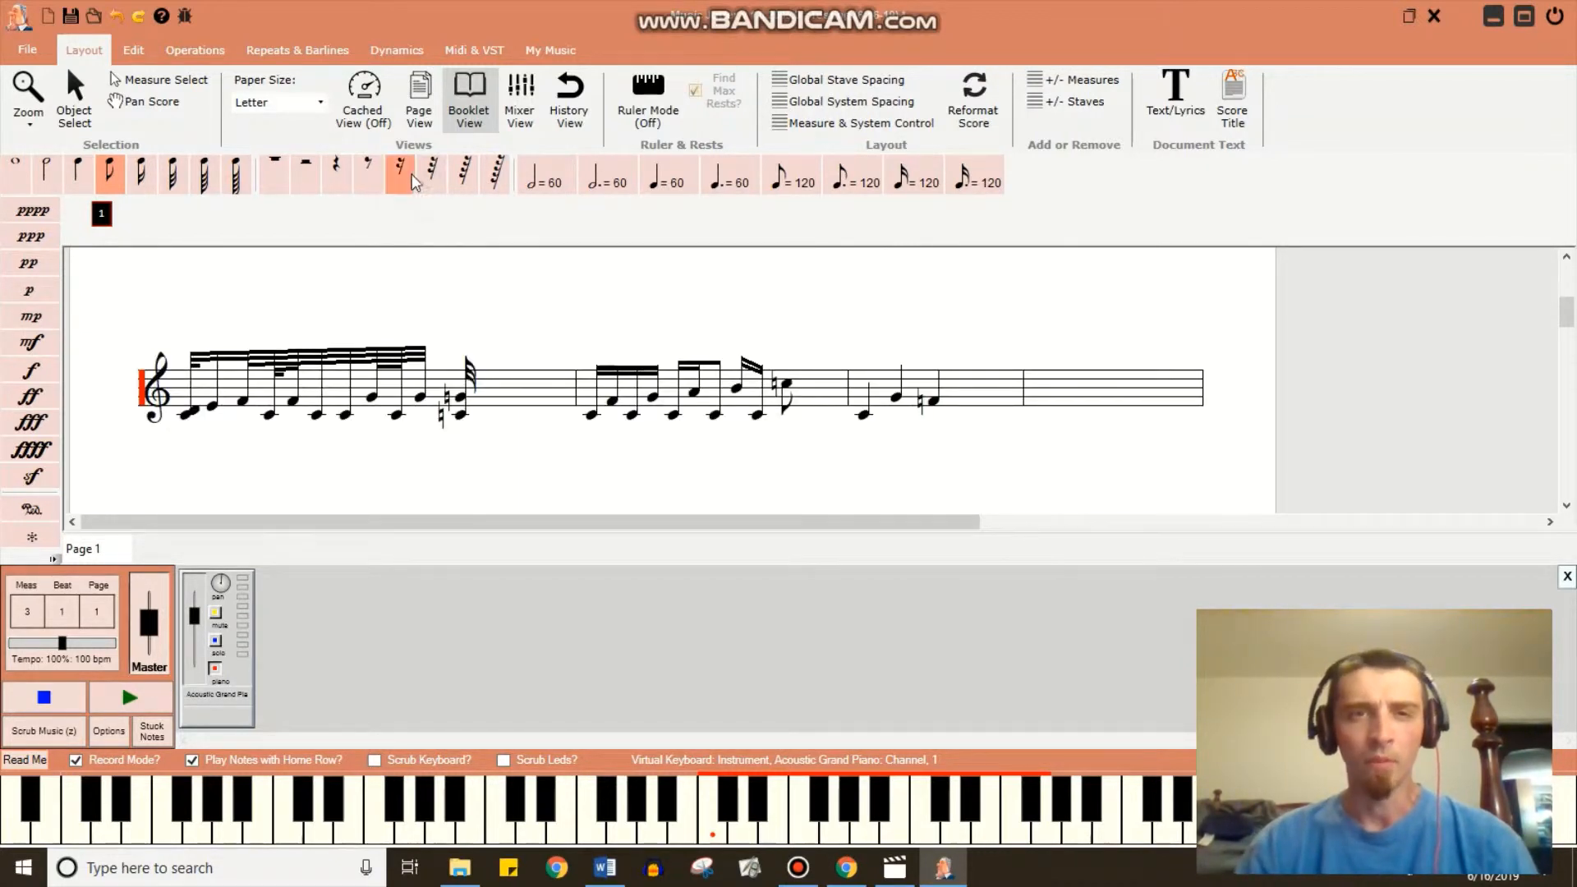
Place a quarter rest in the second system's fourth measure and play C, D and E after it with the rest value still chosen.
left_click(338, 172)
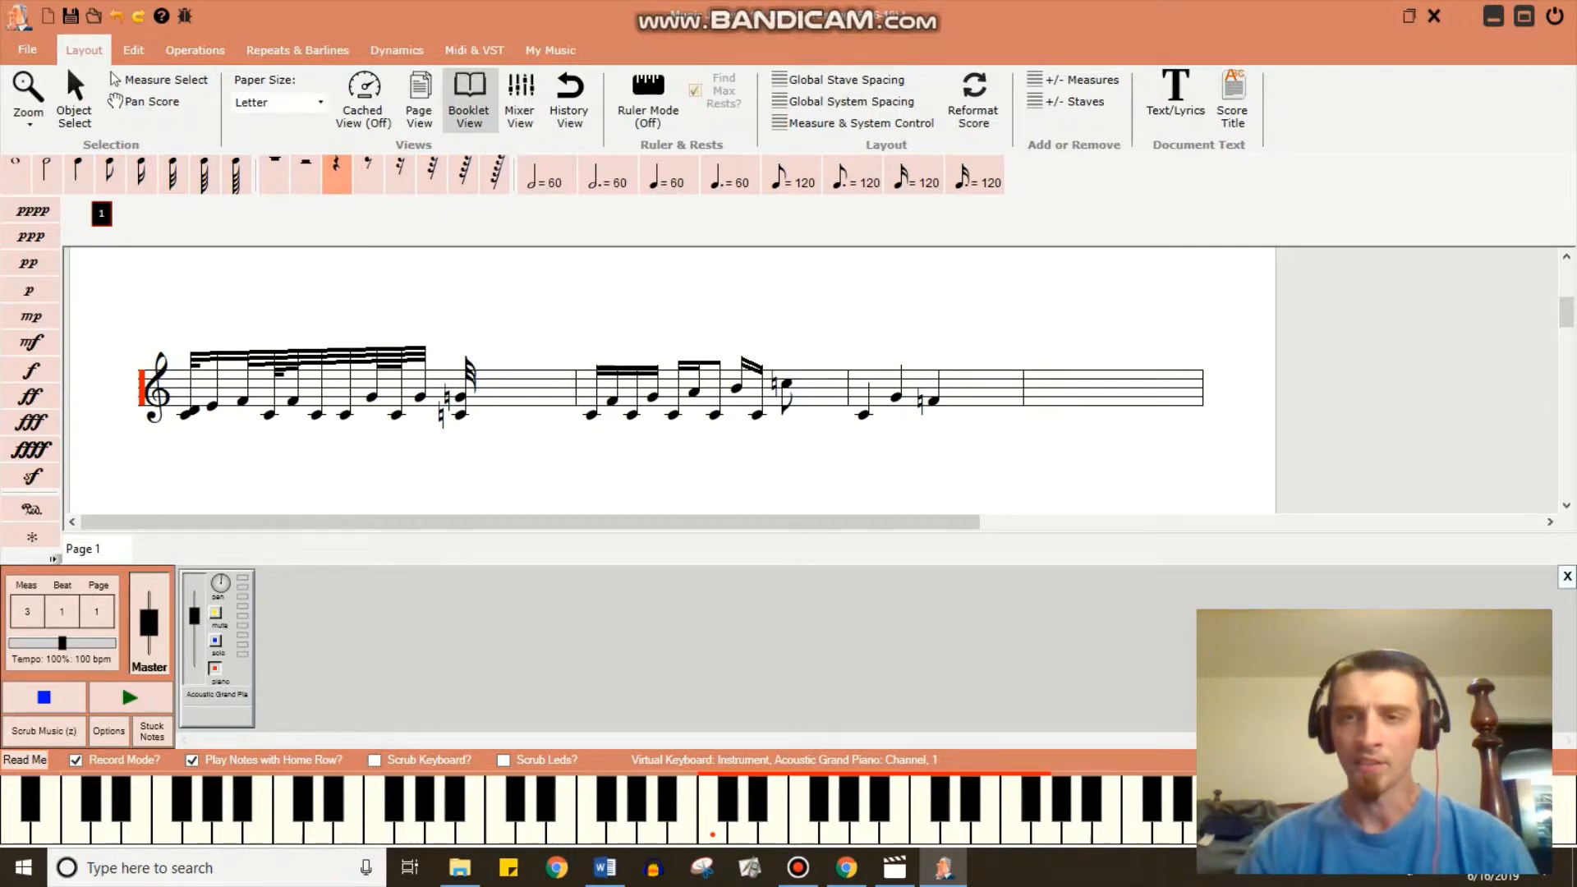
left_click(1039, 396)
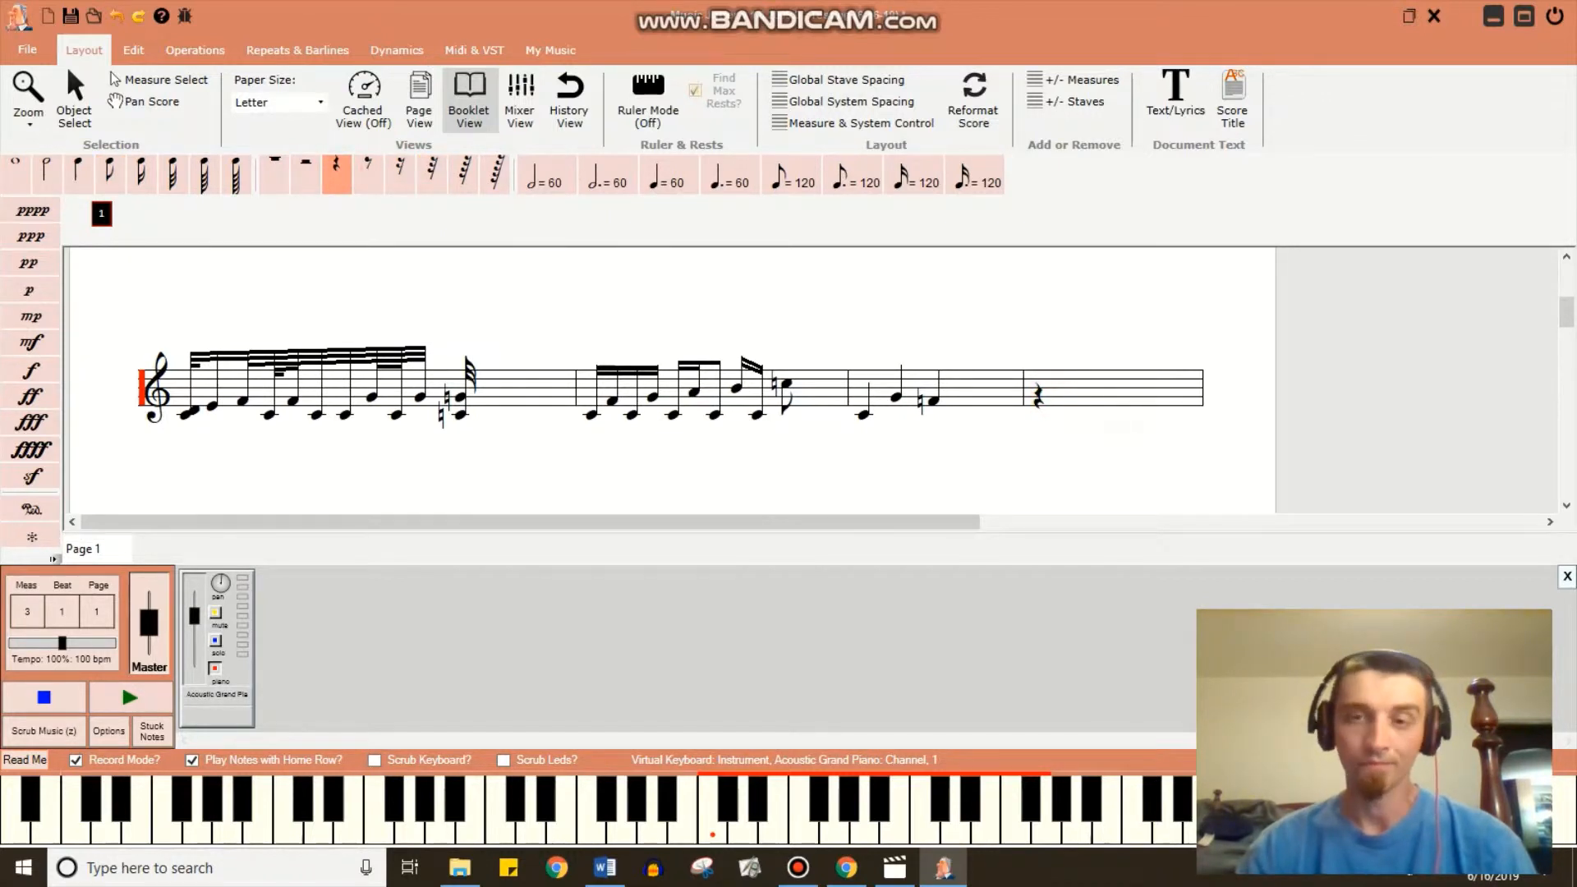
key("a")
key("s")
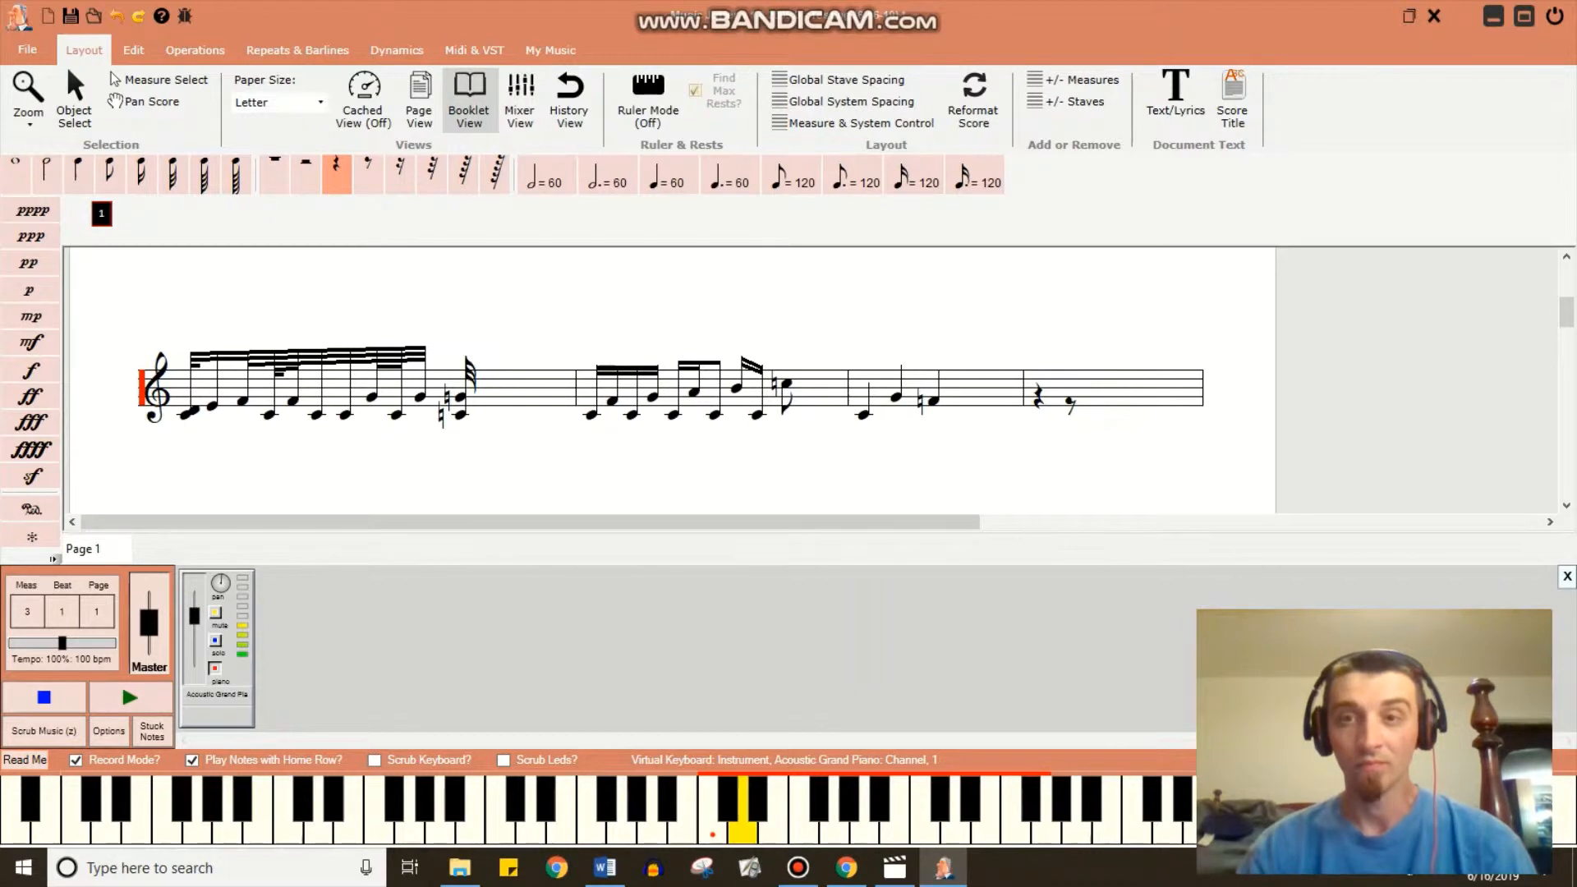
key("d")
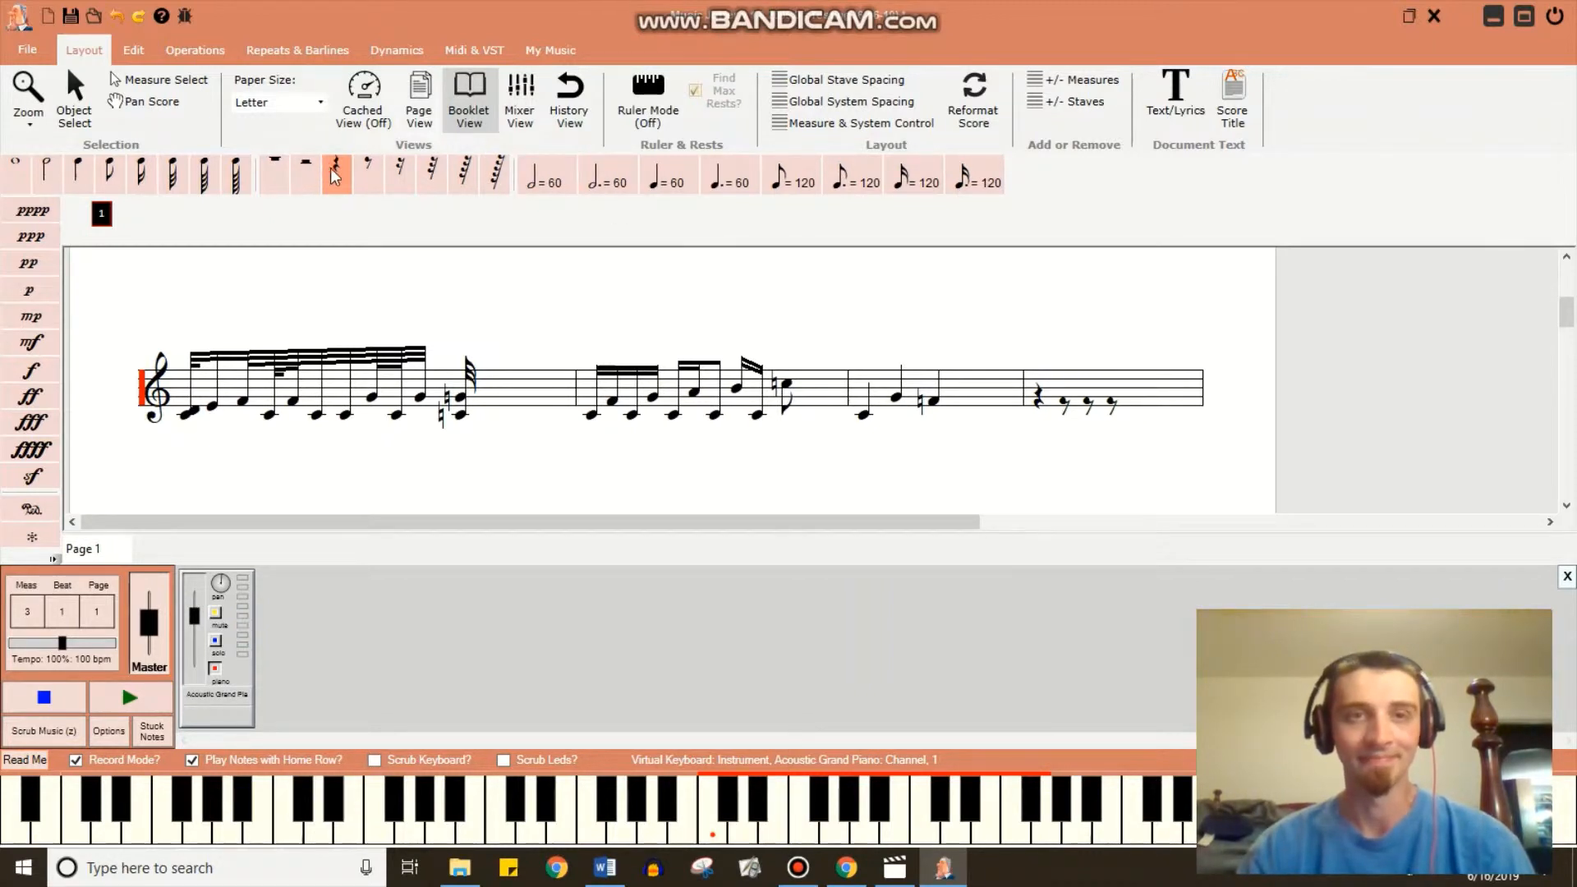
Choose the sixty-fourth-note value and record home-row notes, ending with F and G, after the rests in the second system's last measure.
left_click(197, 180)
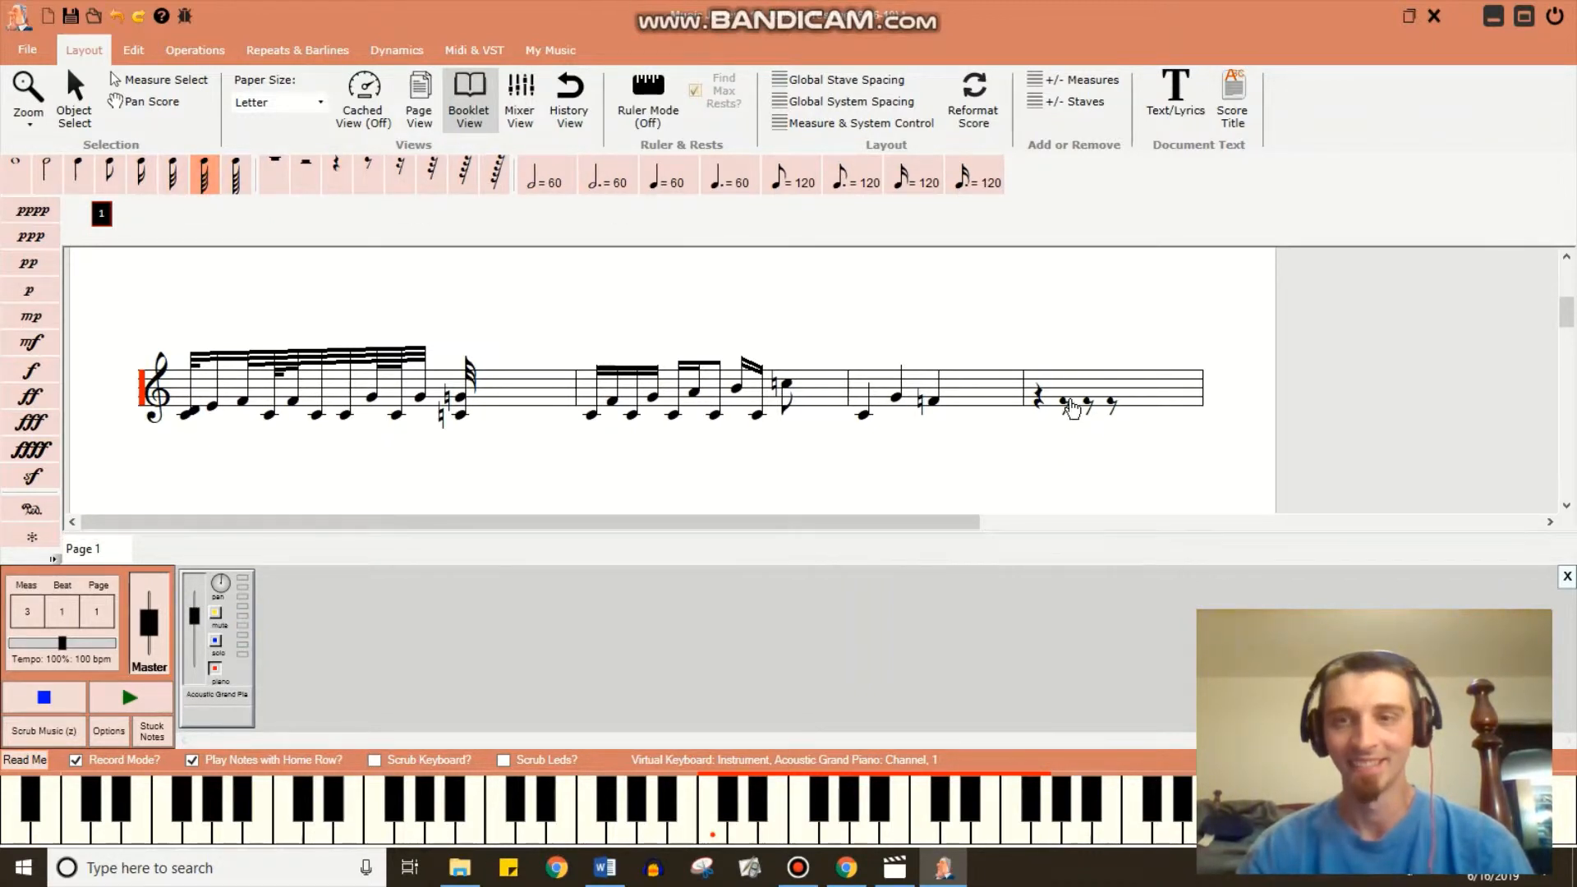
key("a")
key("f")
key("s")
key("f")
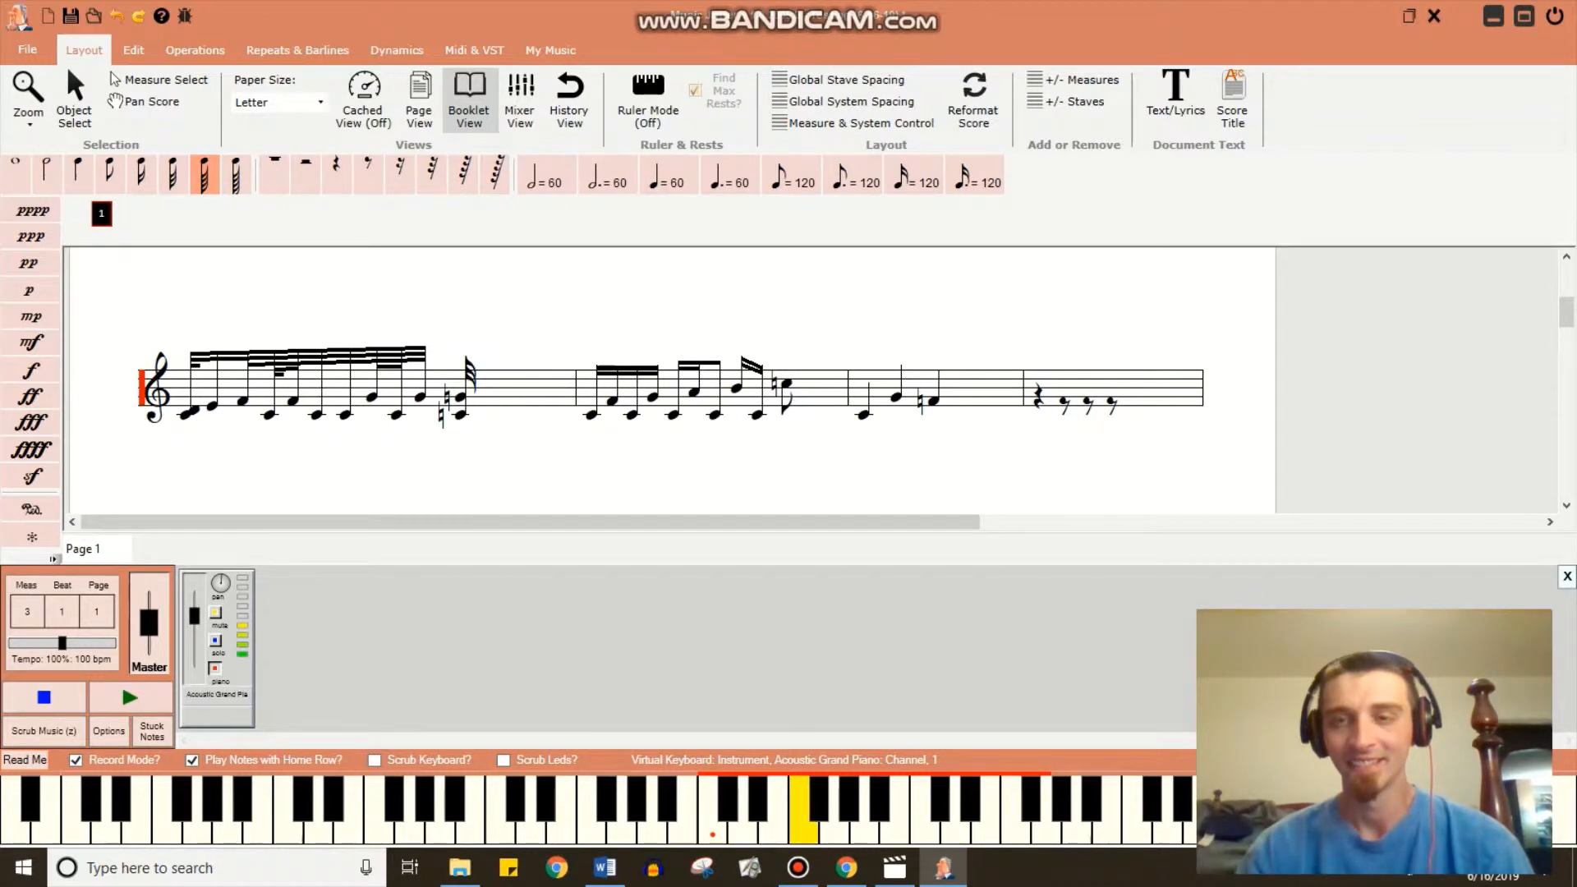
key("g")
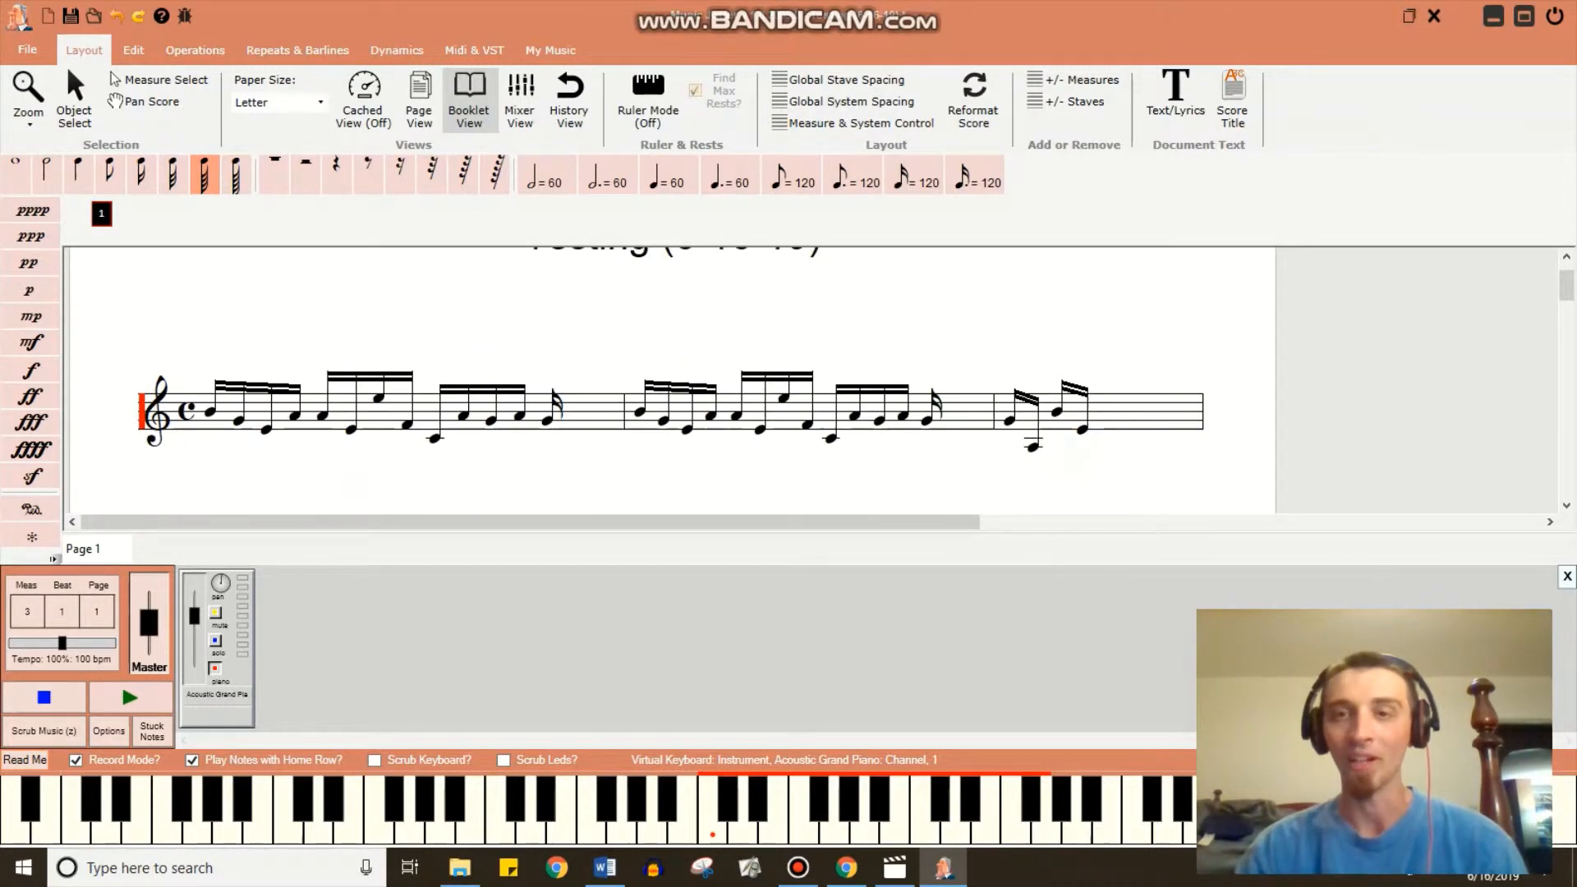
Choose the quarter rest and the whole-note value in turn and look over the notes in the first two systems.
left_click(345, 187)
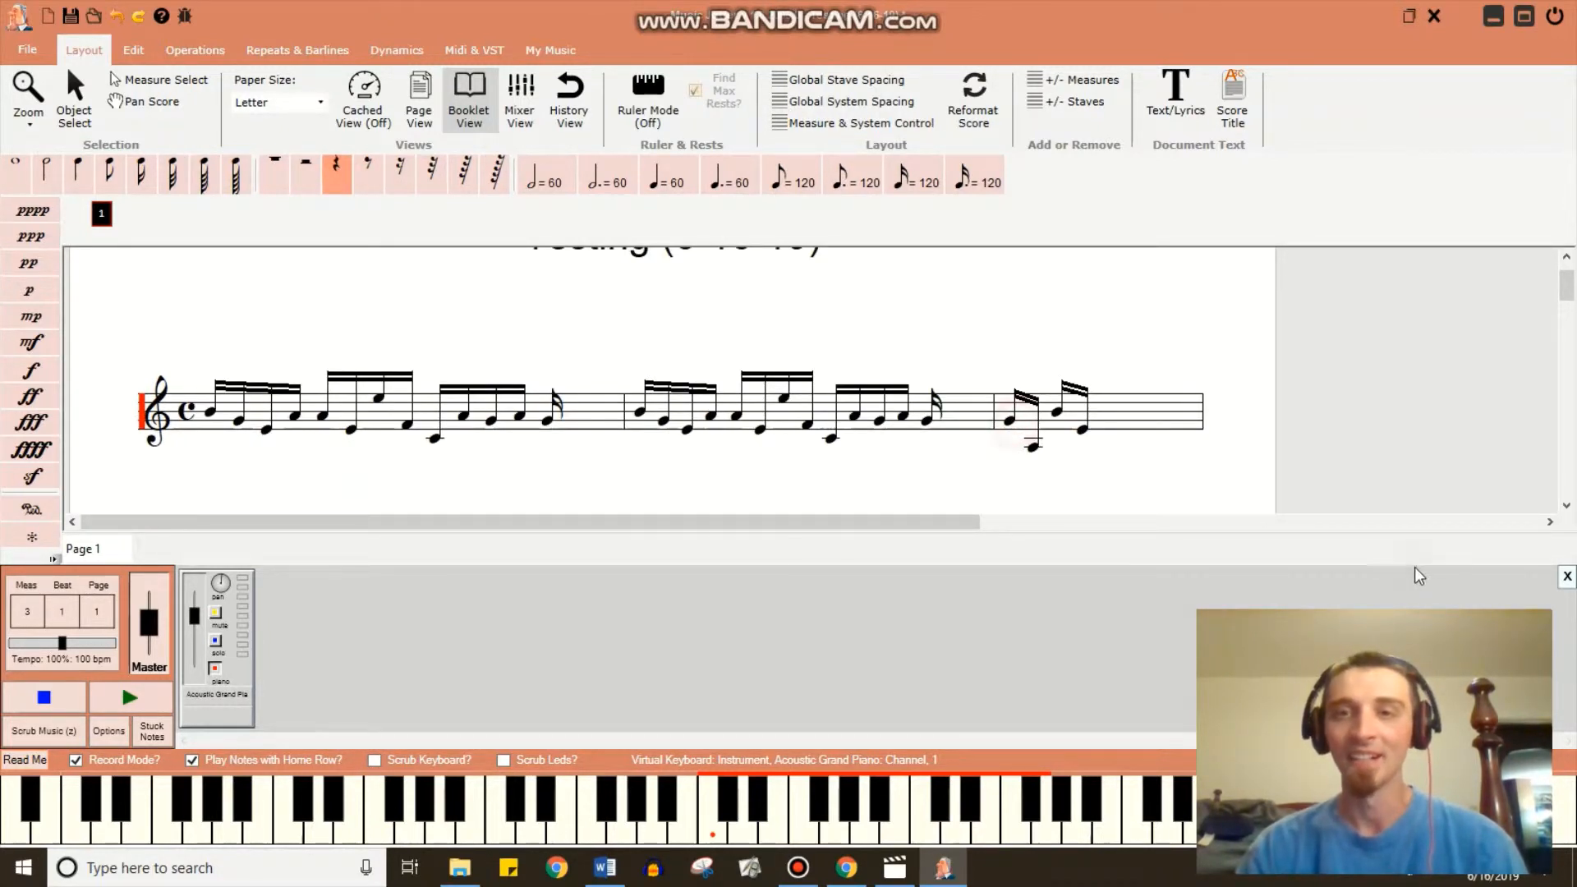
left_click(18, 171)
scroll(877, 428, "down", 1)
scroll(878, 417, "down", 1)
scroll(884, 420, "up", 1)
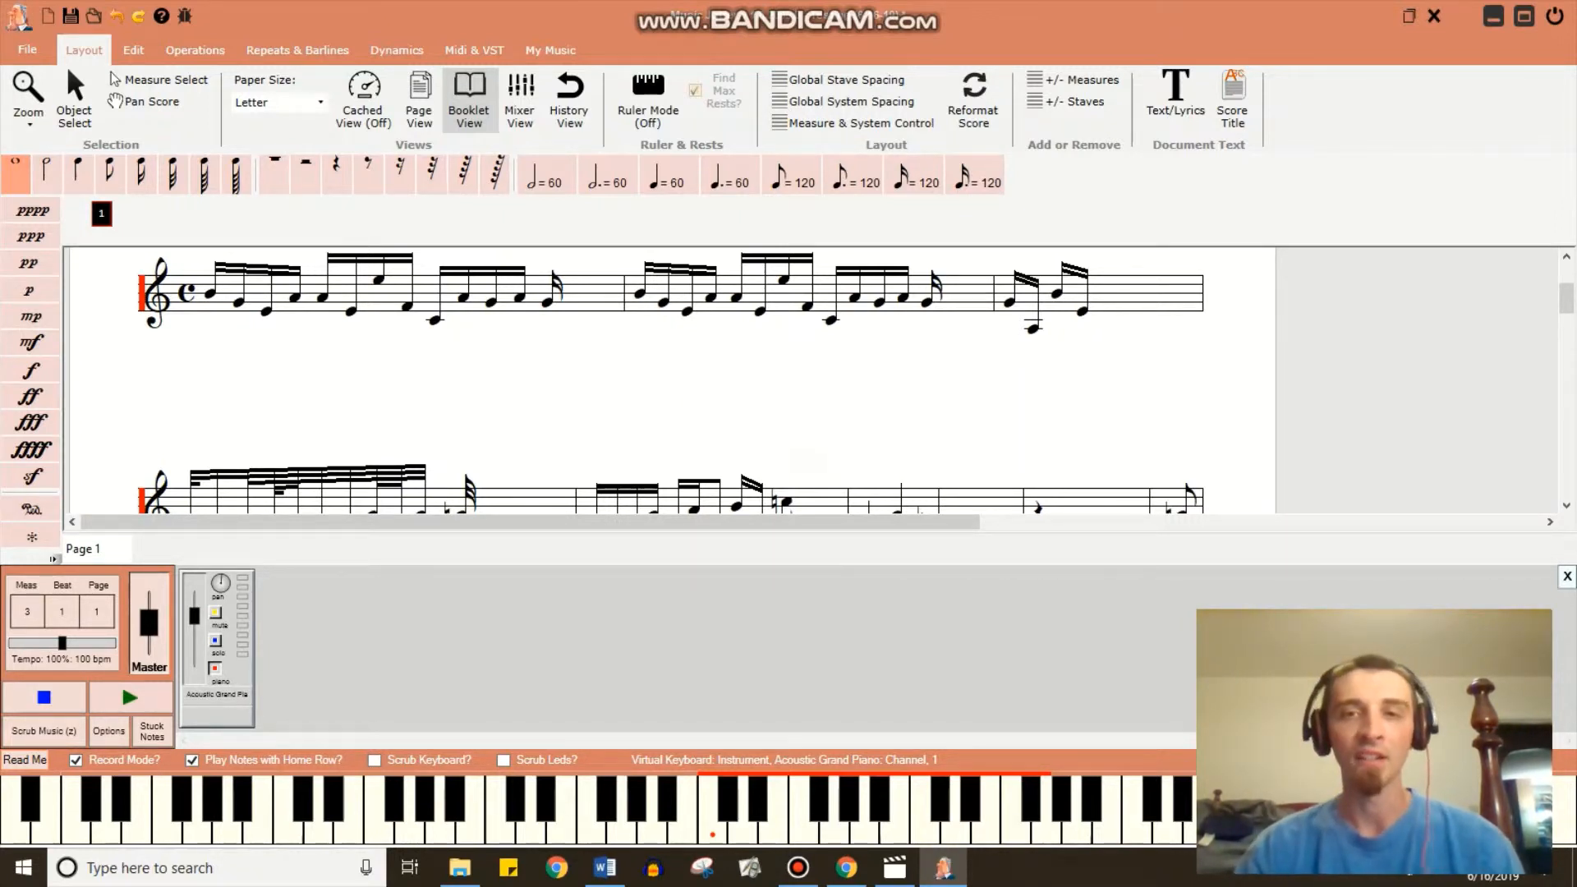
scroll(809, 459, "down", 2)
Switch the score from Booklet View to Page View and hide the mixer.
left_click(466, 110)
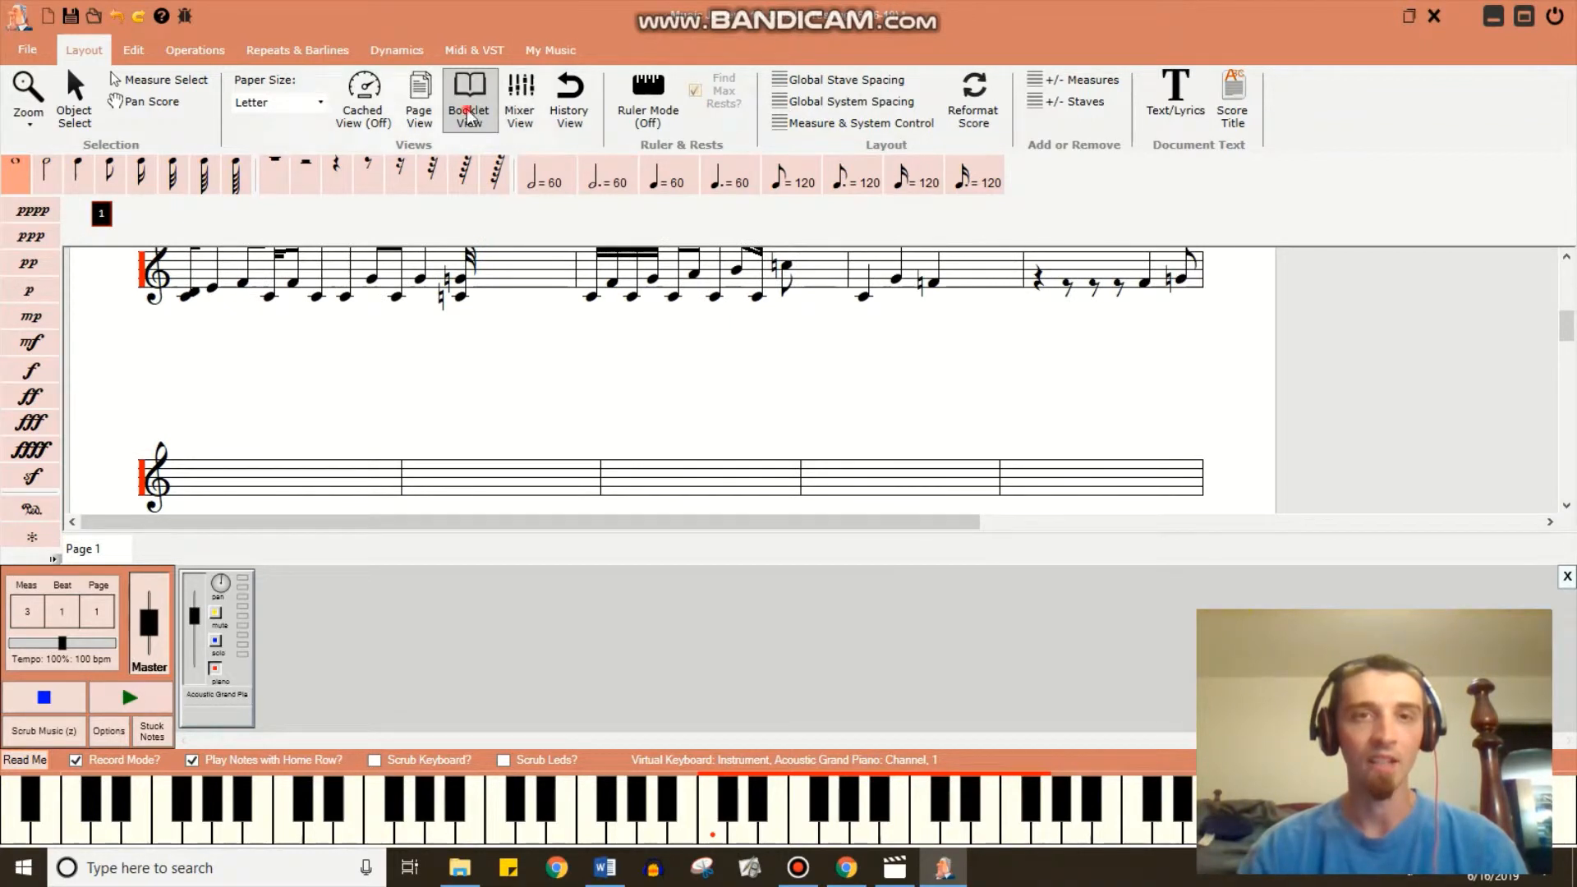
left_click(418, 105)
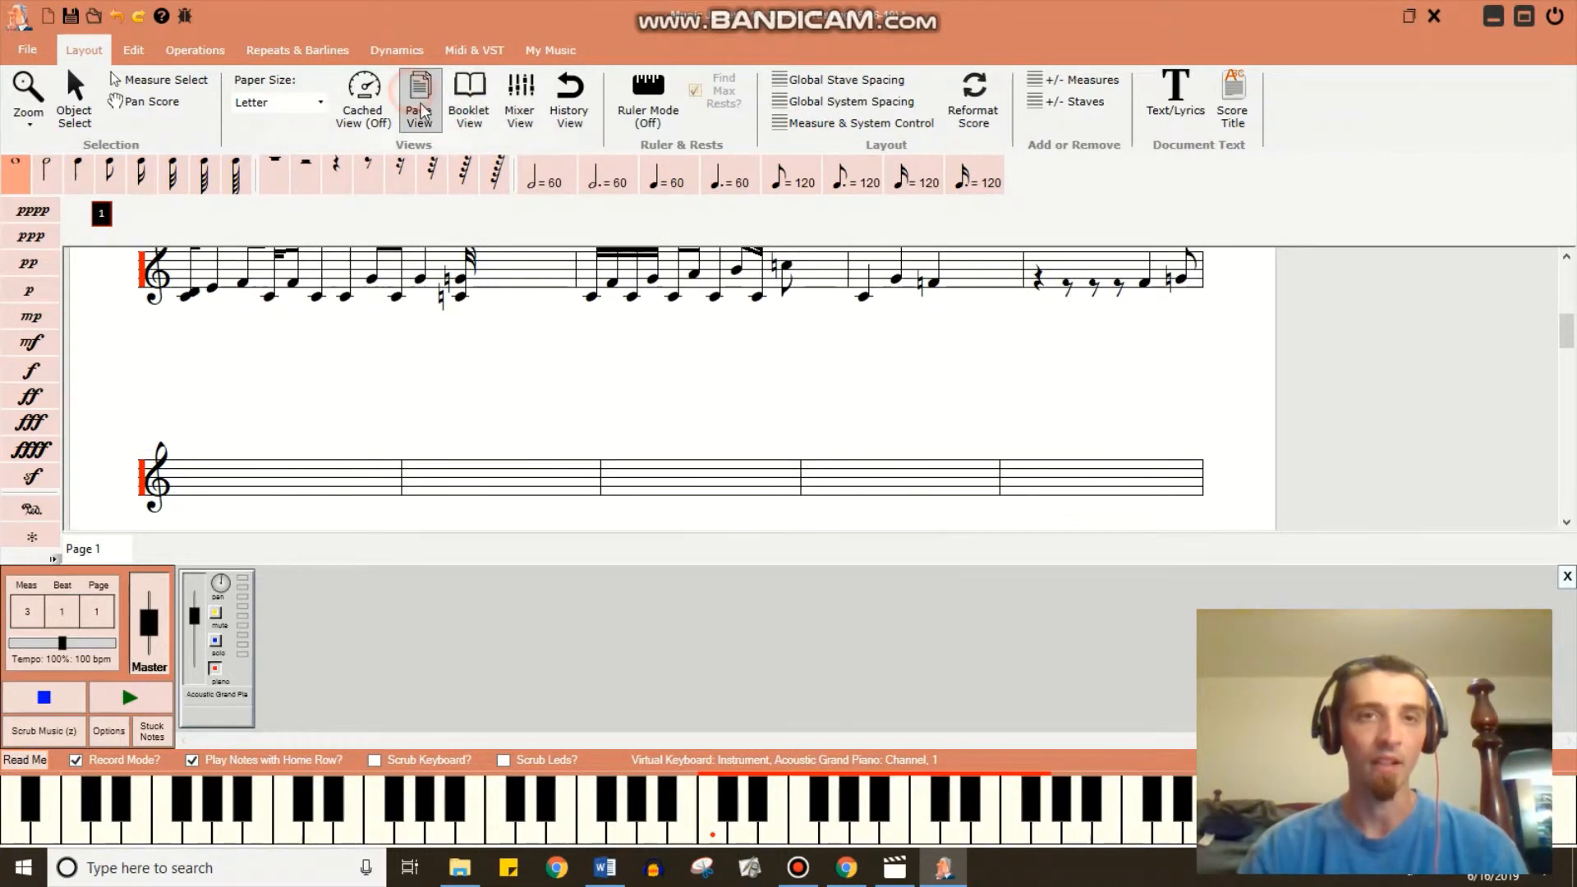
left_click(518, 98)
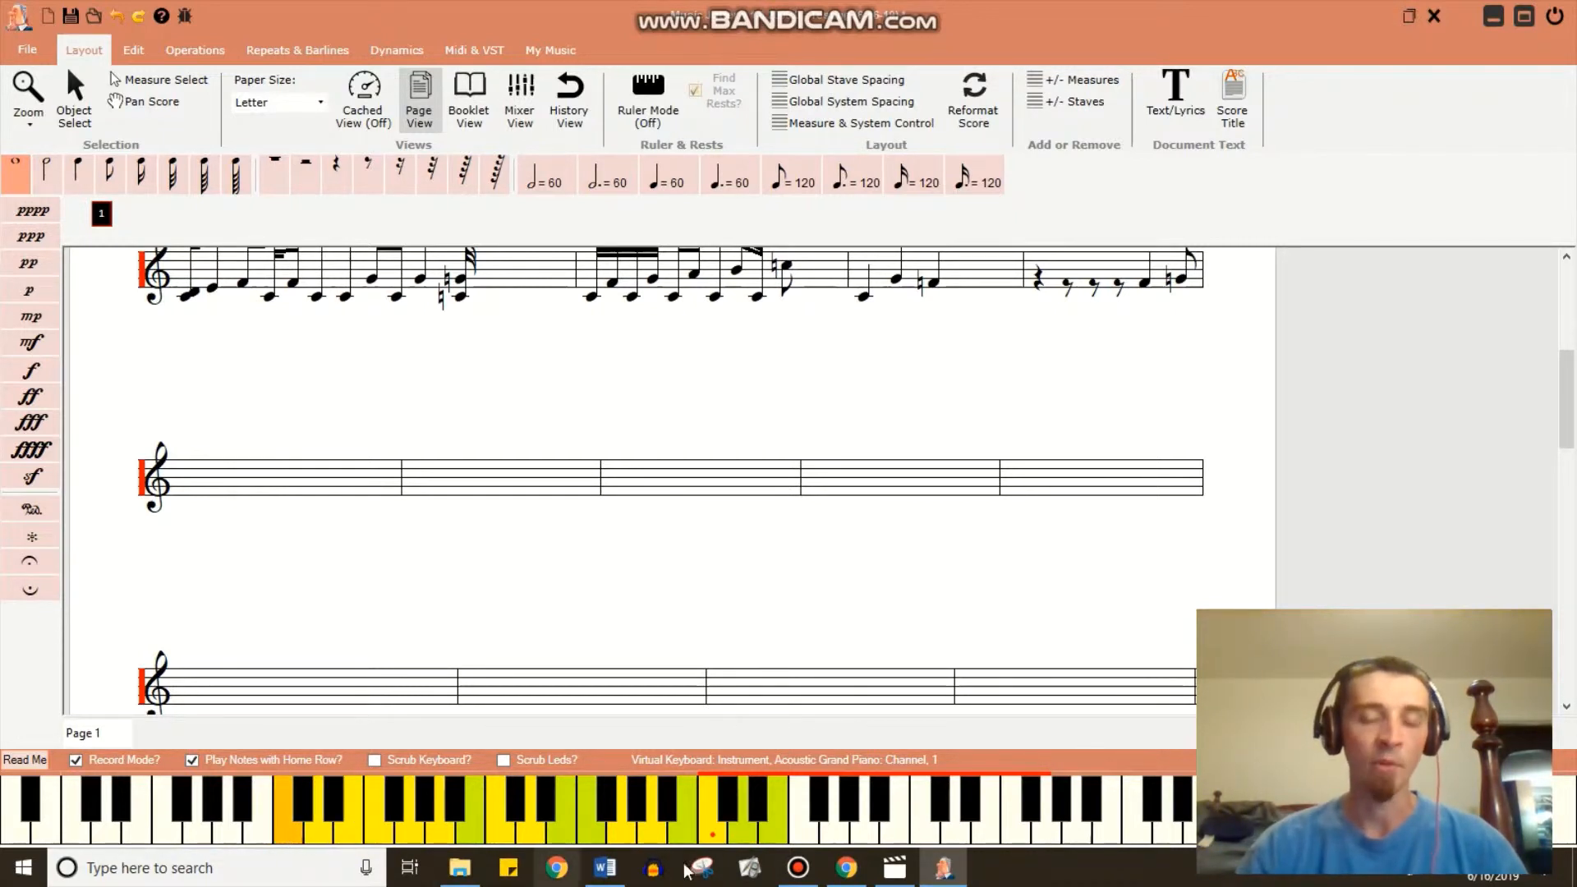
mouse_move(798, 868)
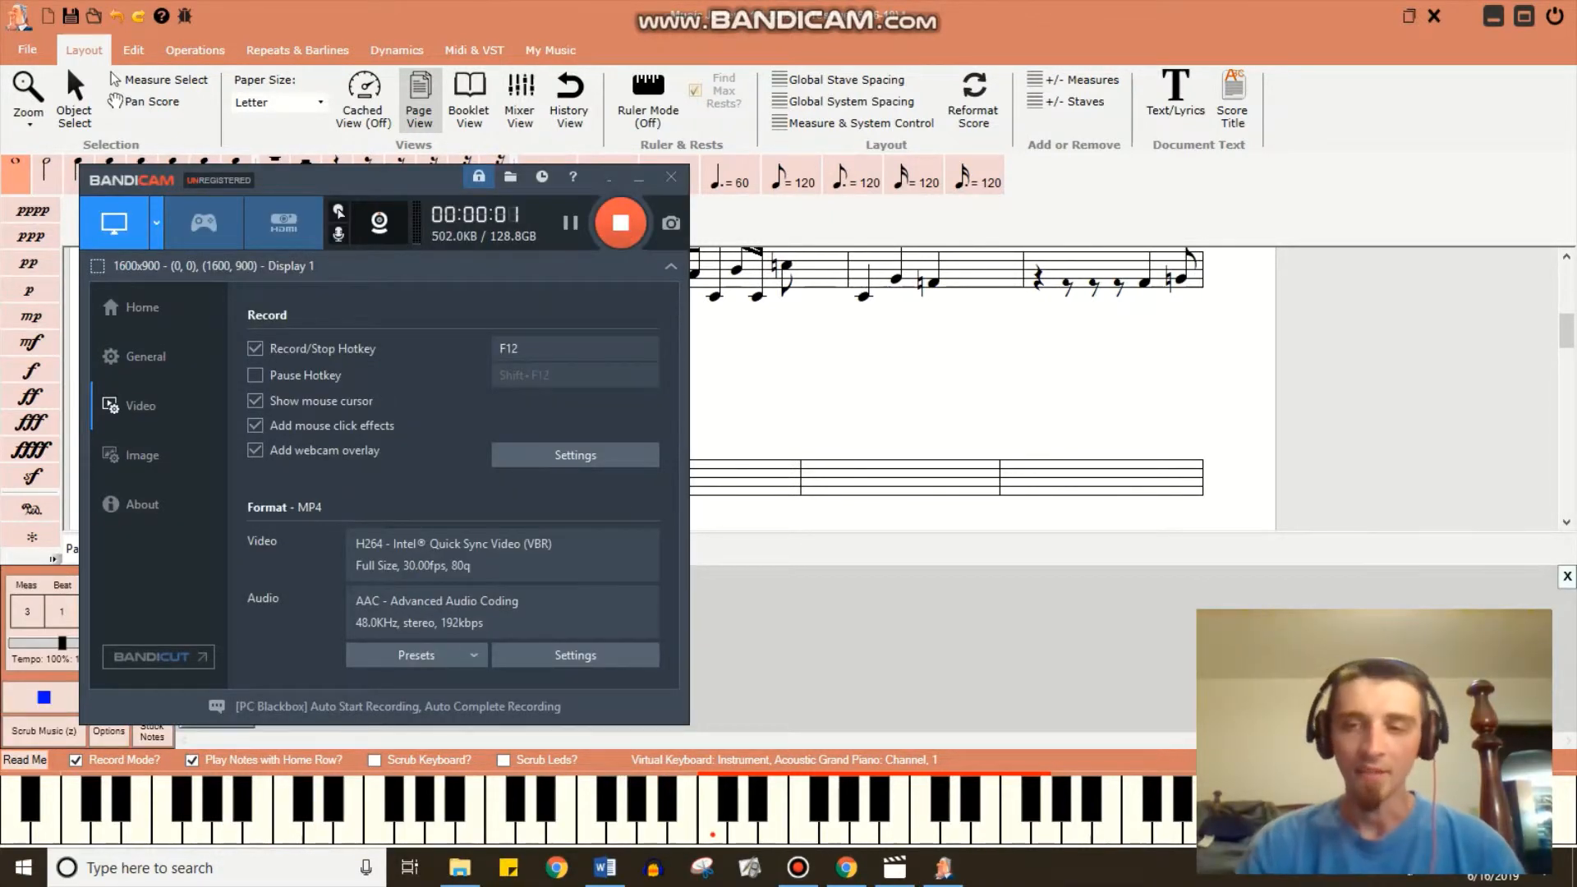
left_click(411, 176)
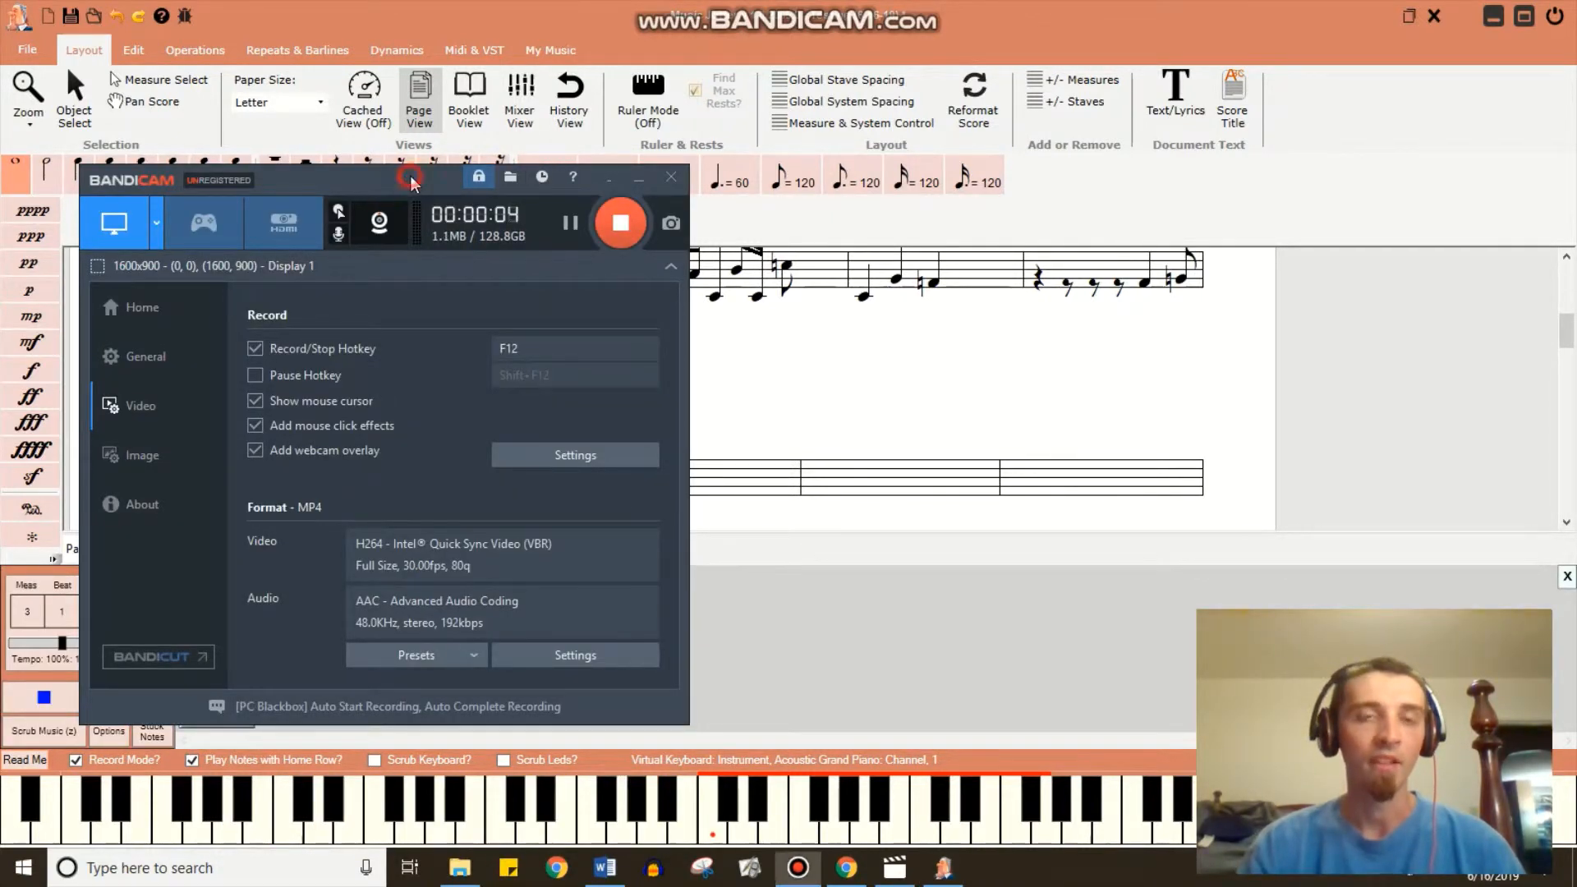
left_click(624, 179)
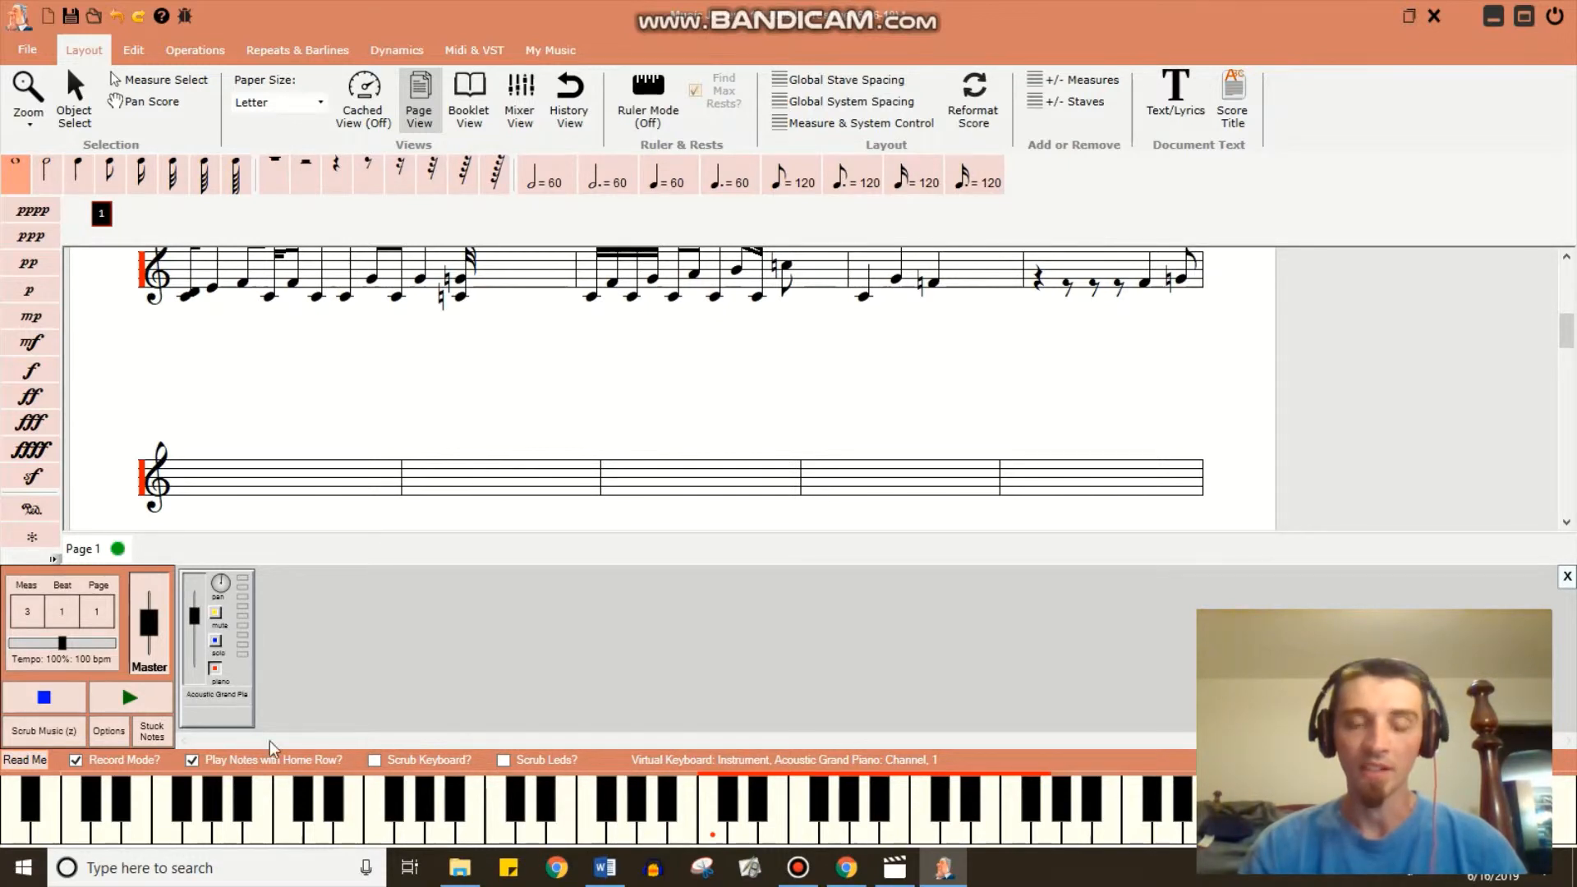
Silence the stuck notes, and open the score history to examine the logged note additions before closing it.
left_click(154, 732)
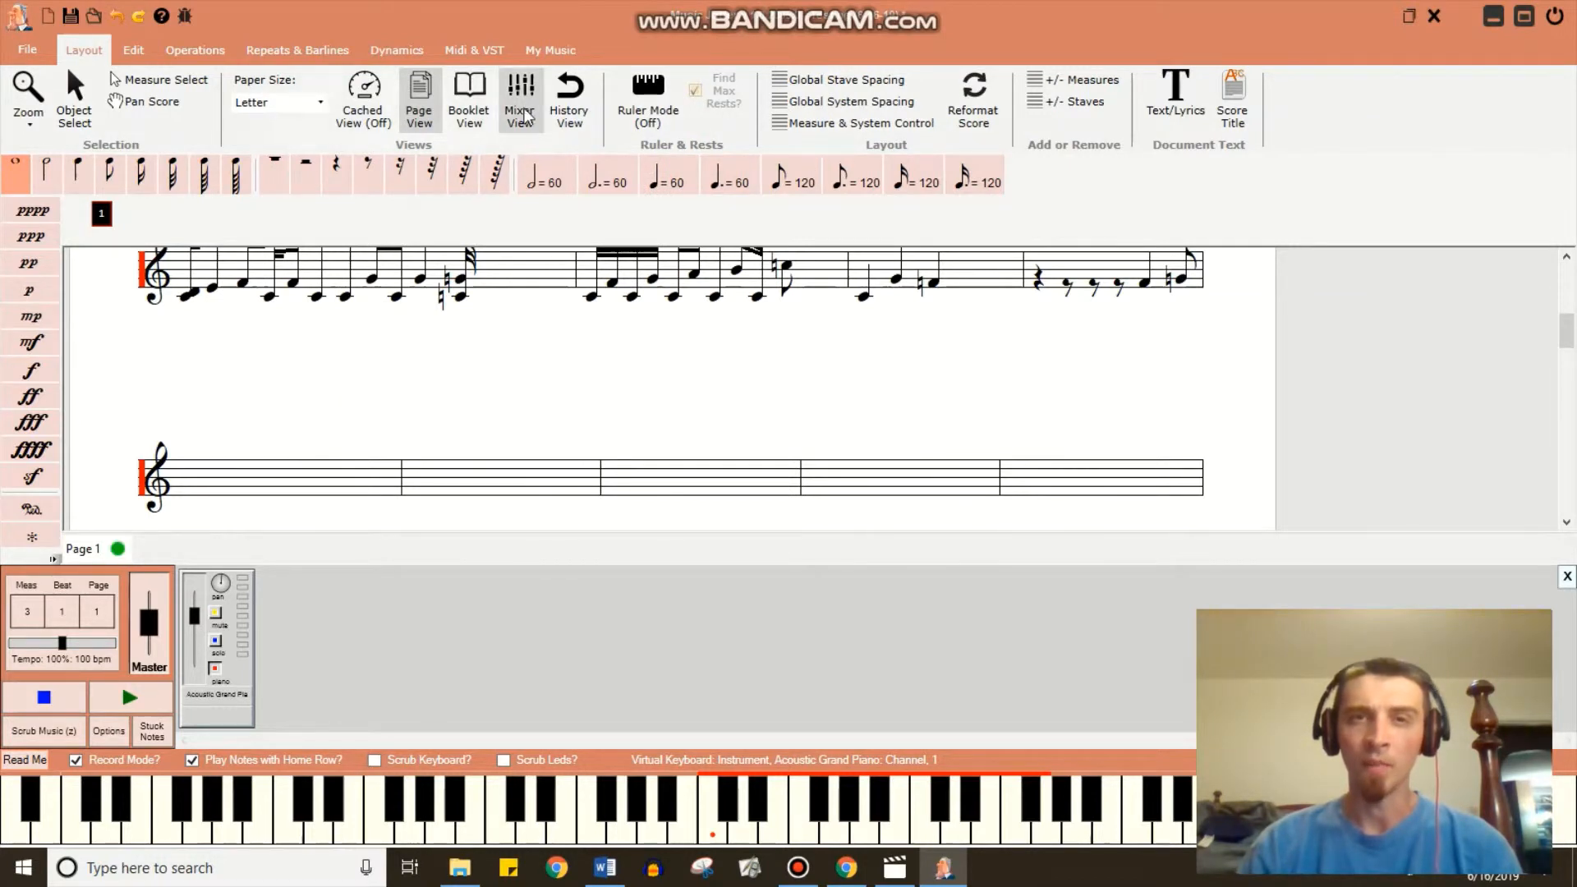
left_click(581, 111)
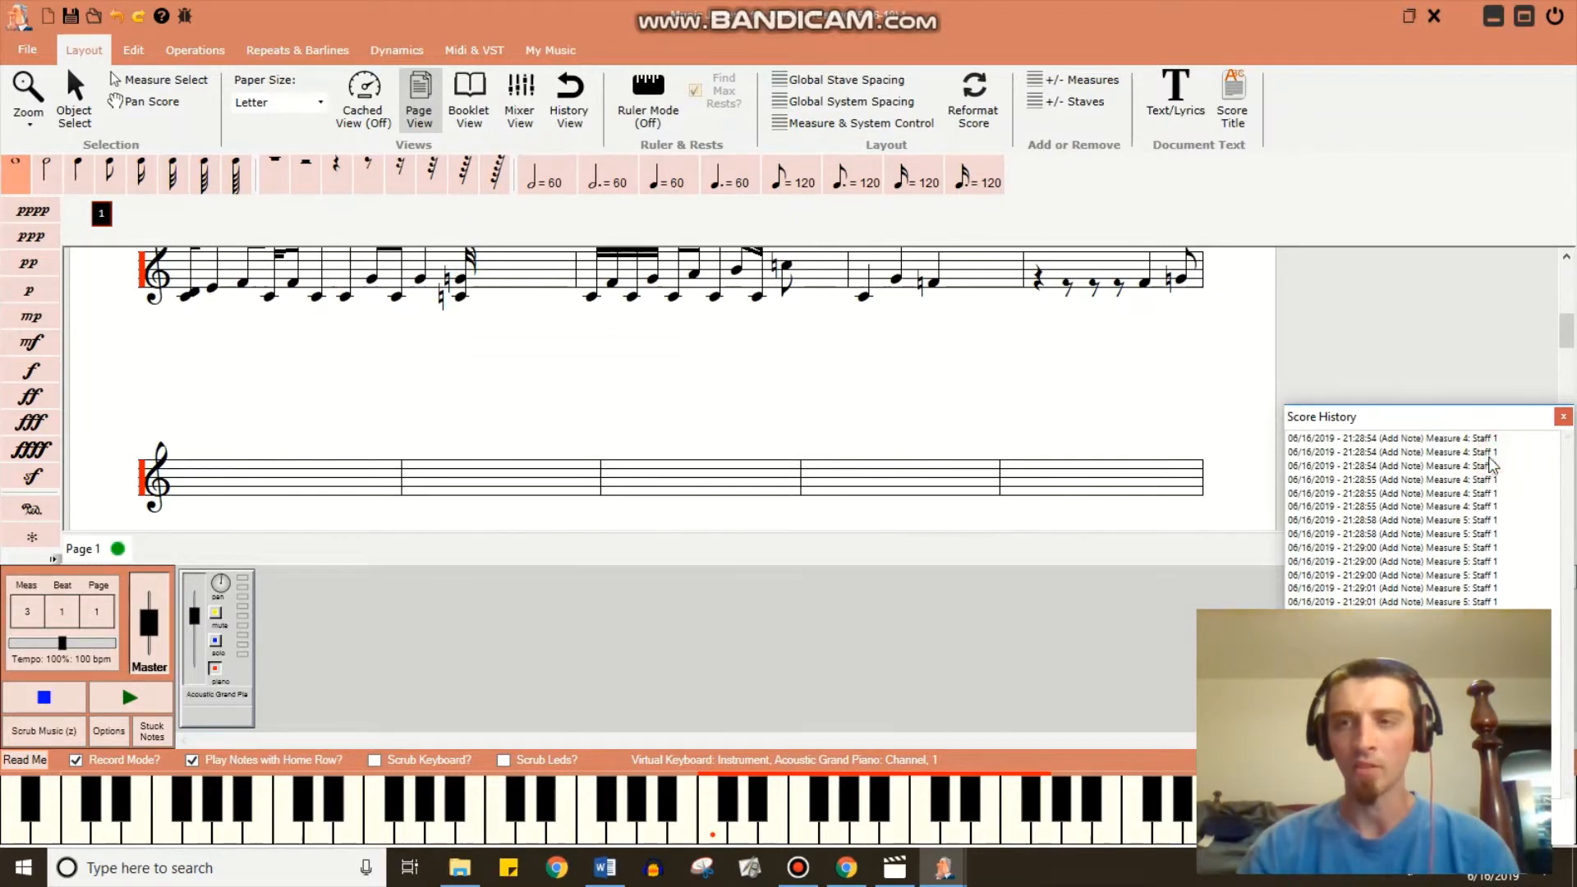
left_click(1563, 418)
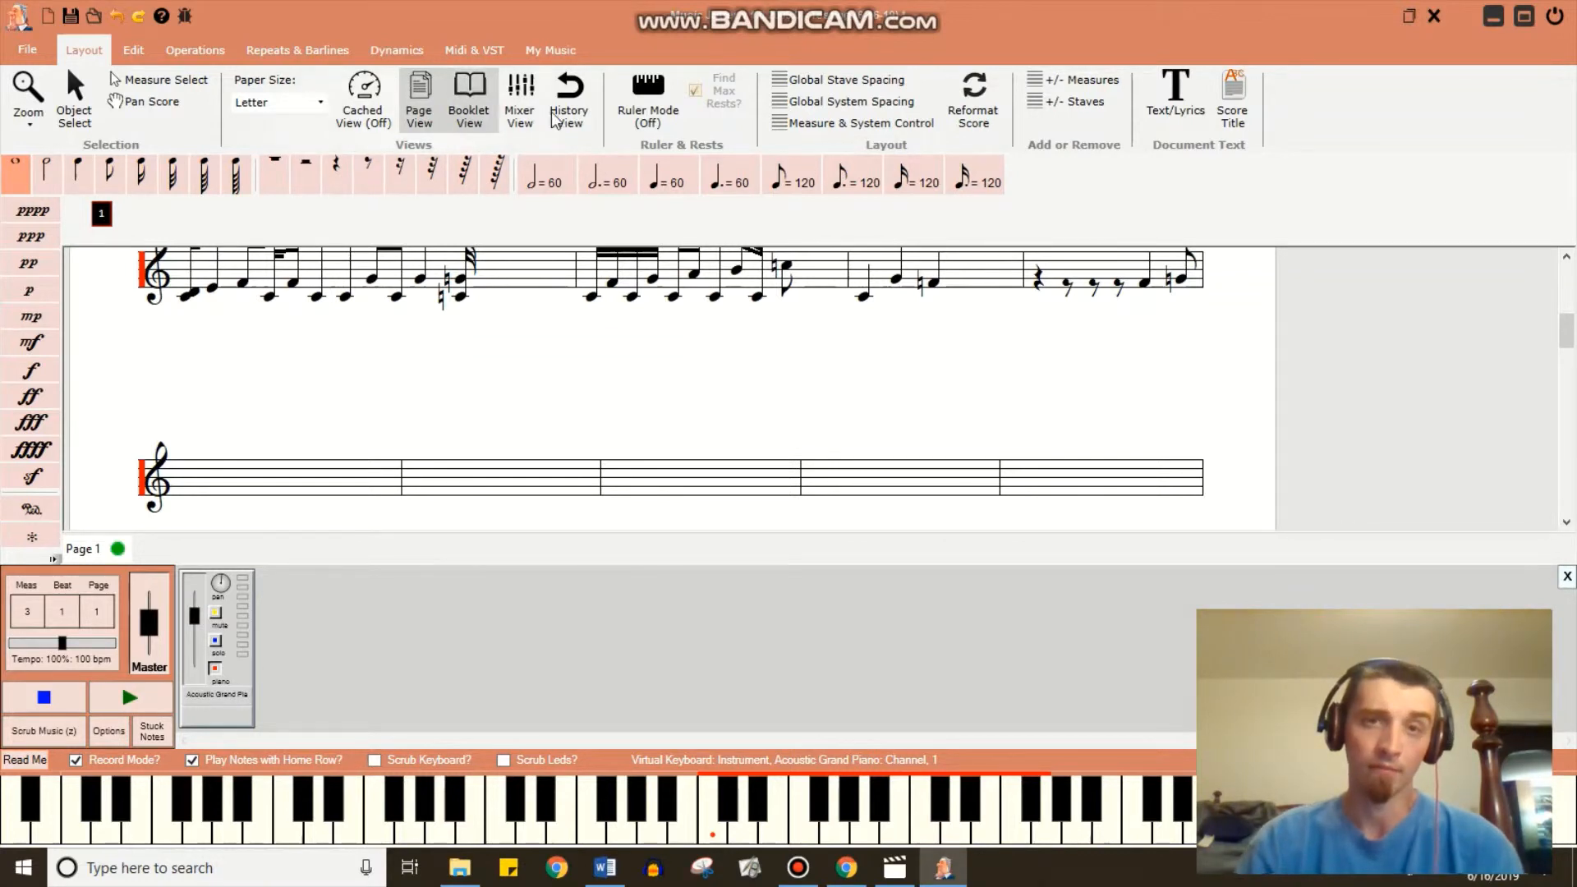
Turn on Ruler Mode, preview thirty-second rests above the first measure, and turn off Find Max Rests.
left_click(655, 110)
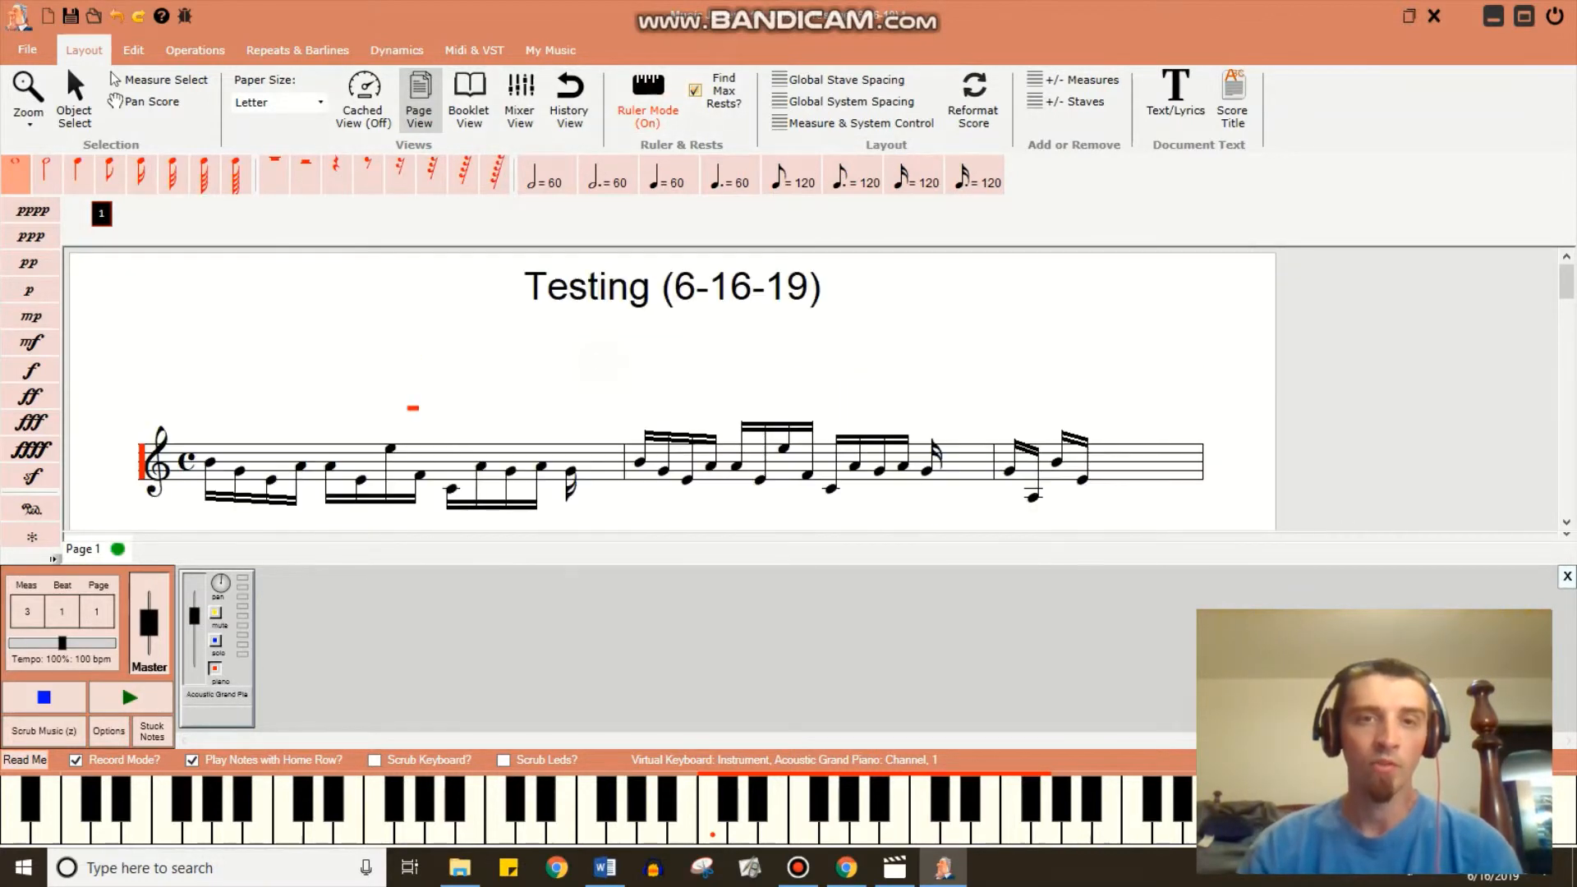
left_click(80, 177)
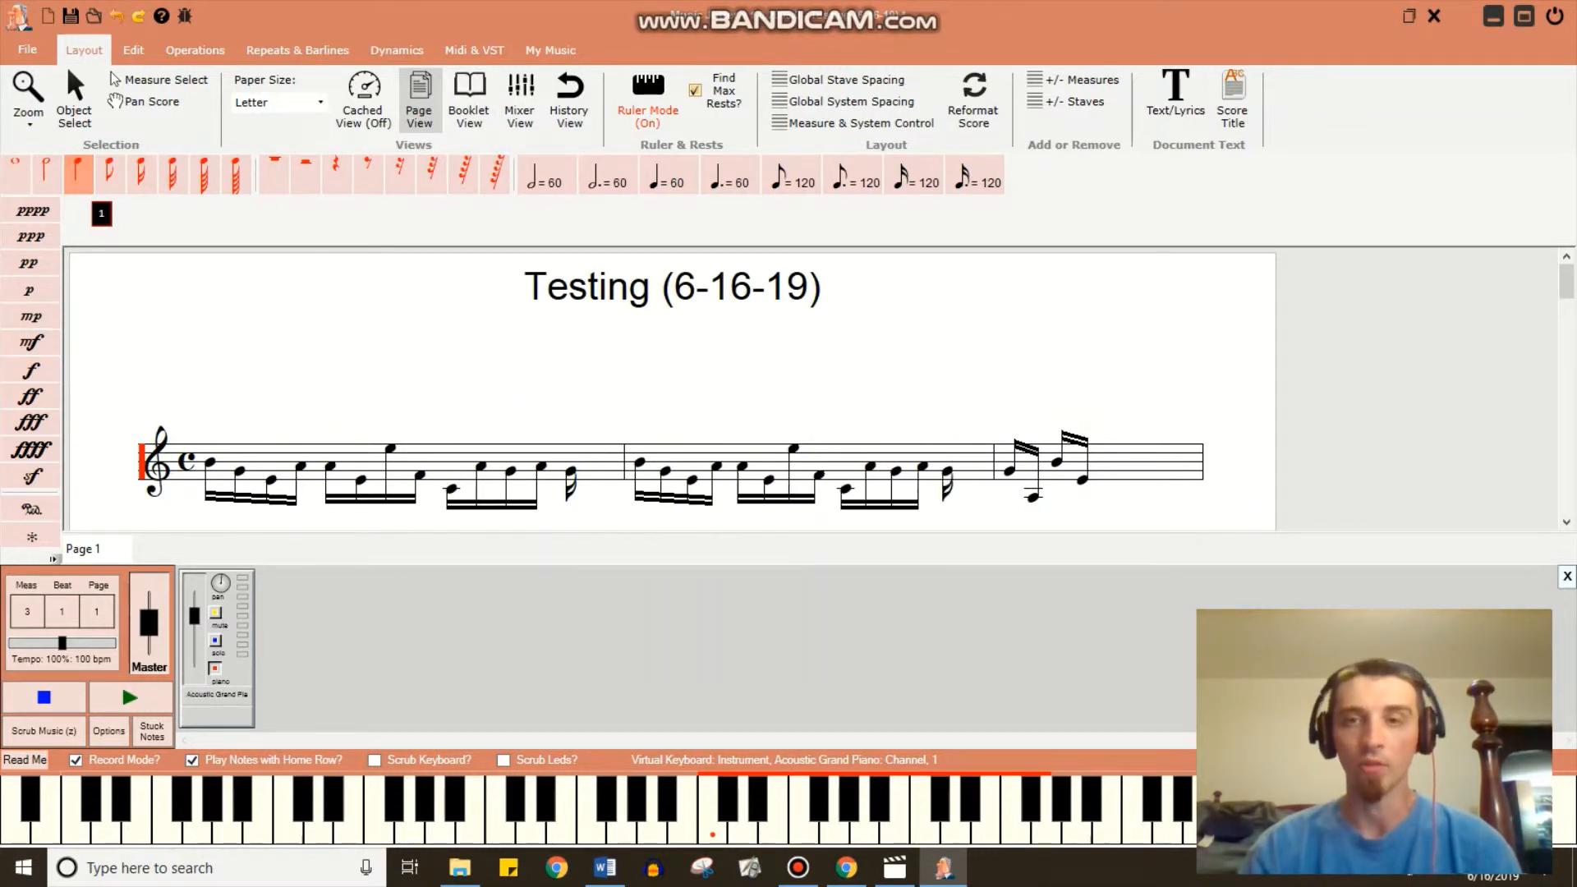
left_click(172, 174)
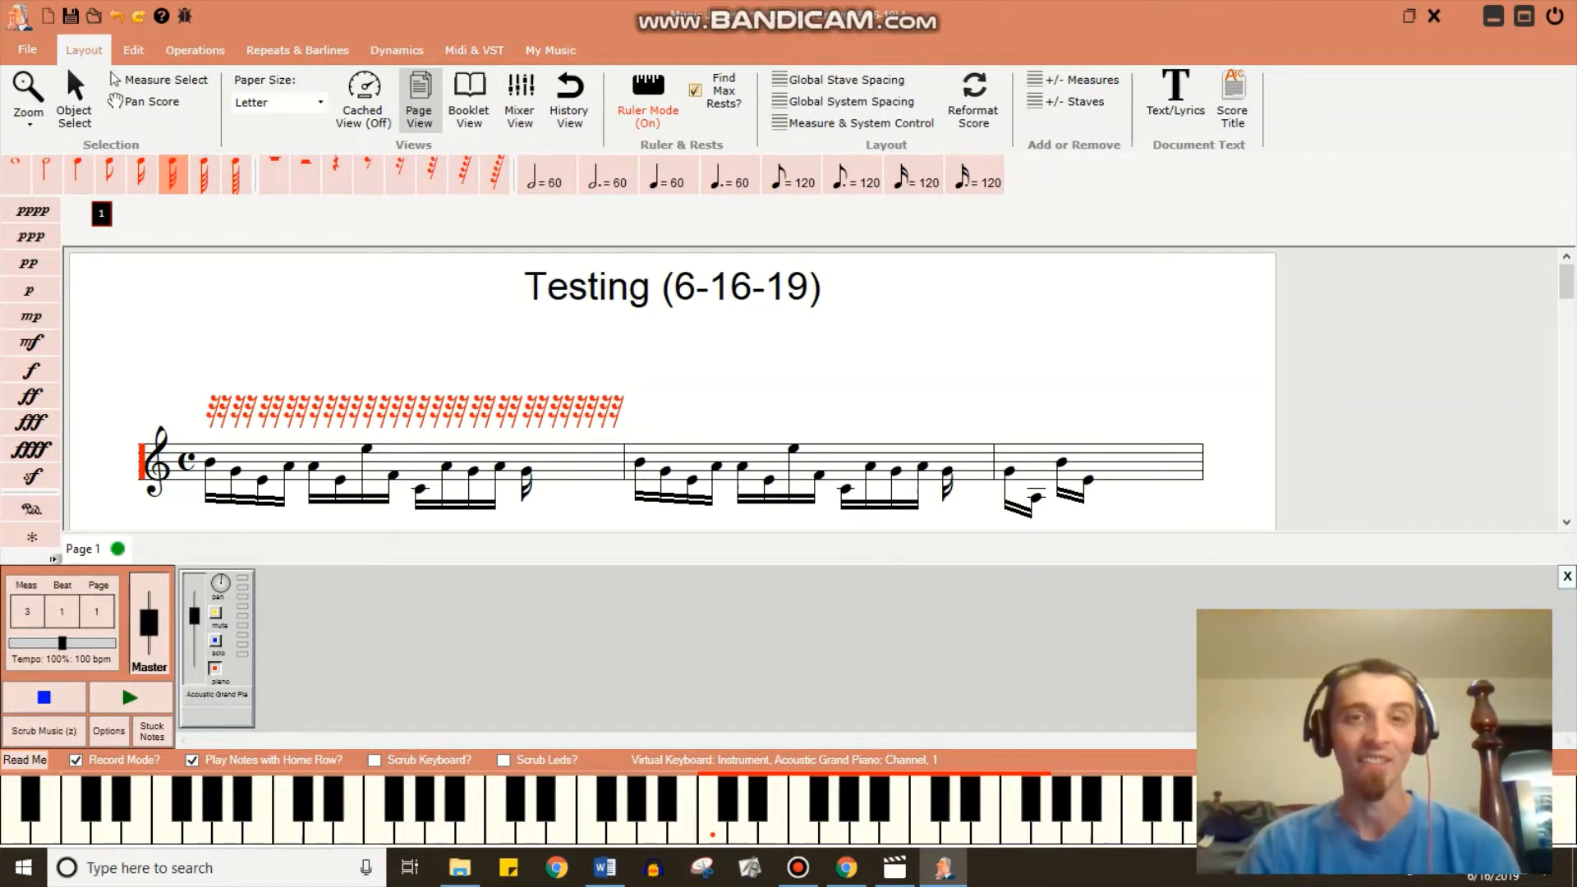
left_click(690, 91)
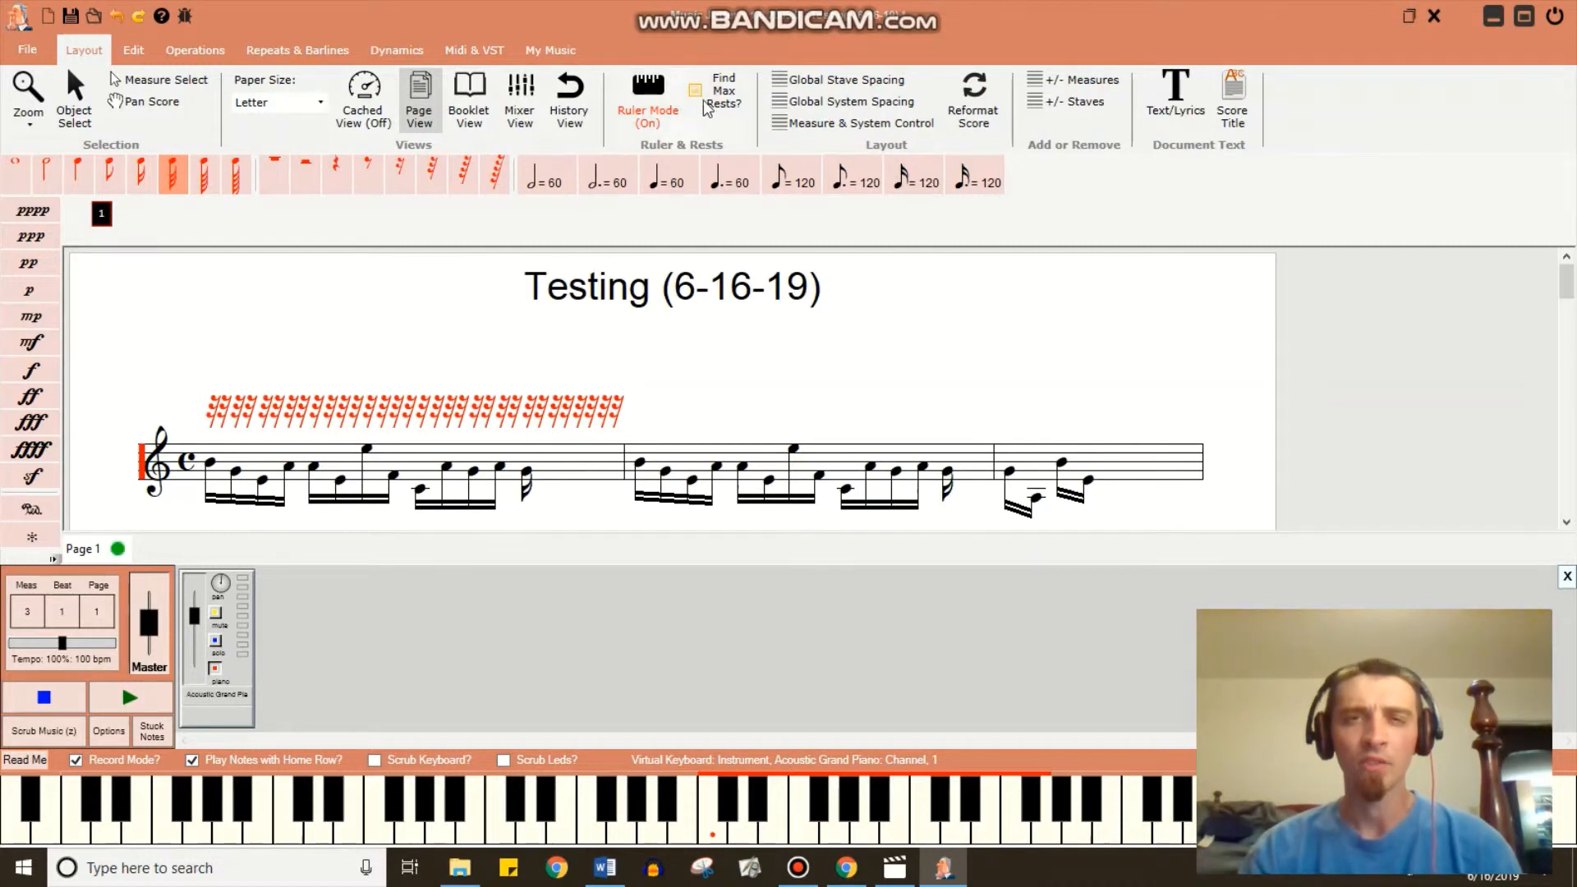
Preview thirty-second rests above the second measure using Find Max Rests, and select the first measure with Measure Select.
scroll(716, 353, "down", 3)
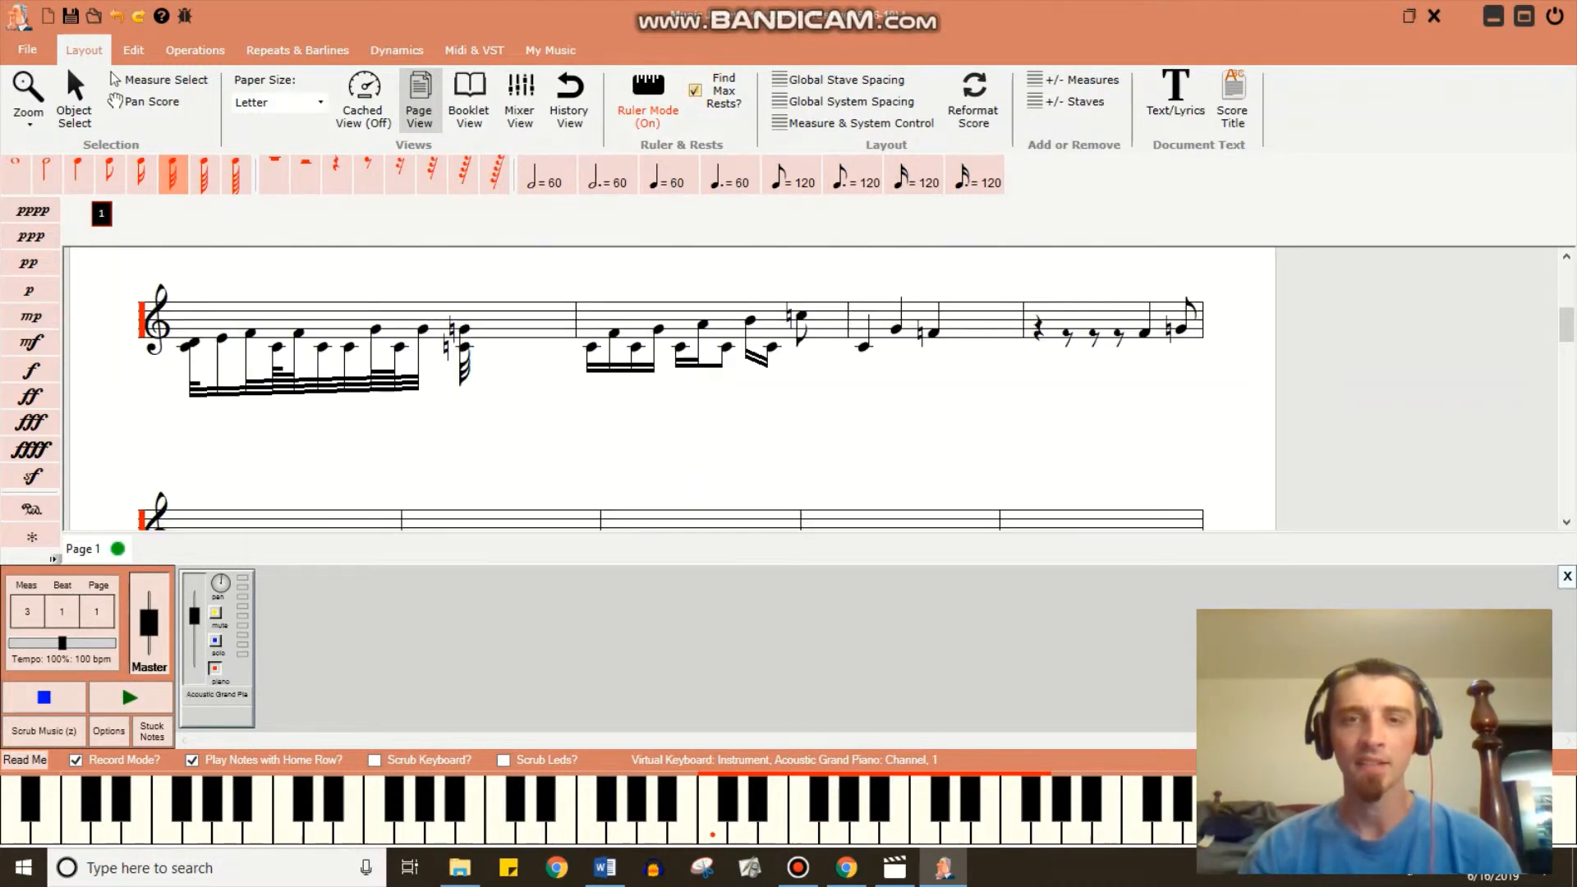
scroll(703, 462, "down", 1)
scroll(703, 462, "up", 4)
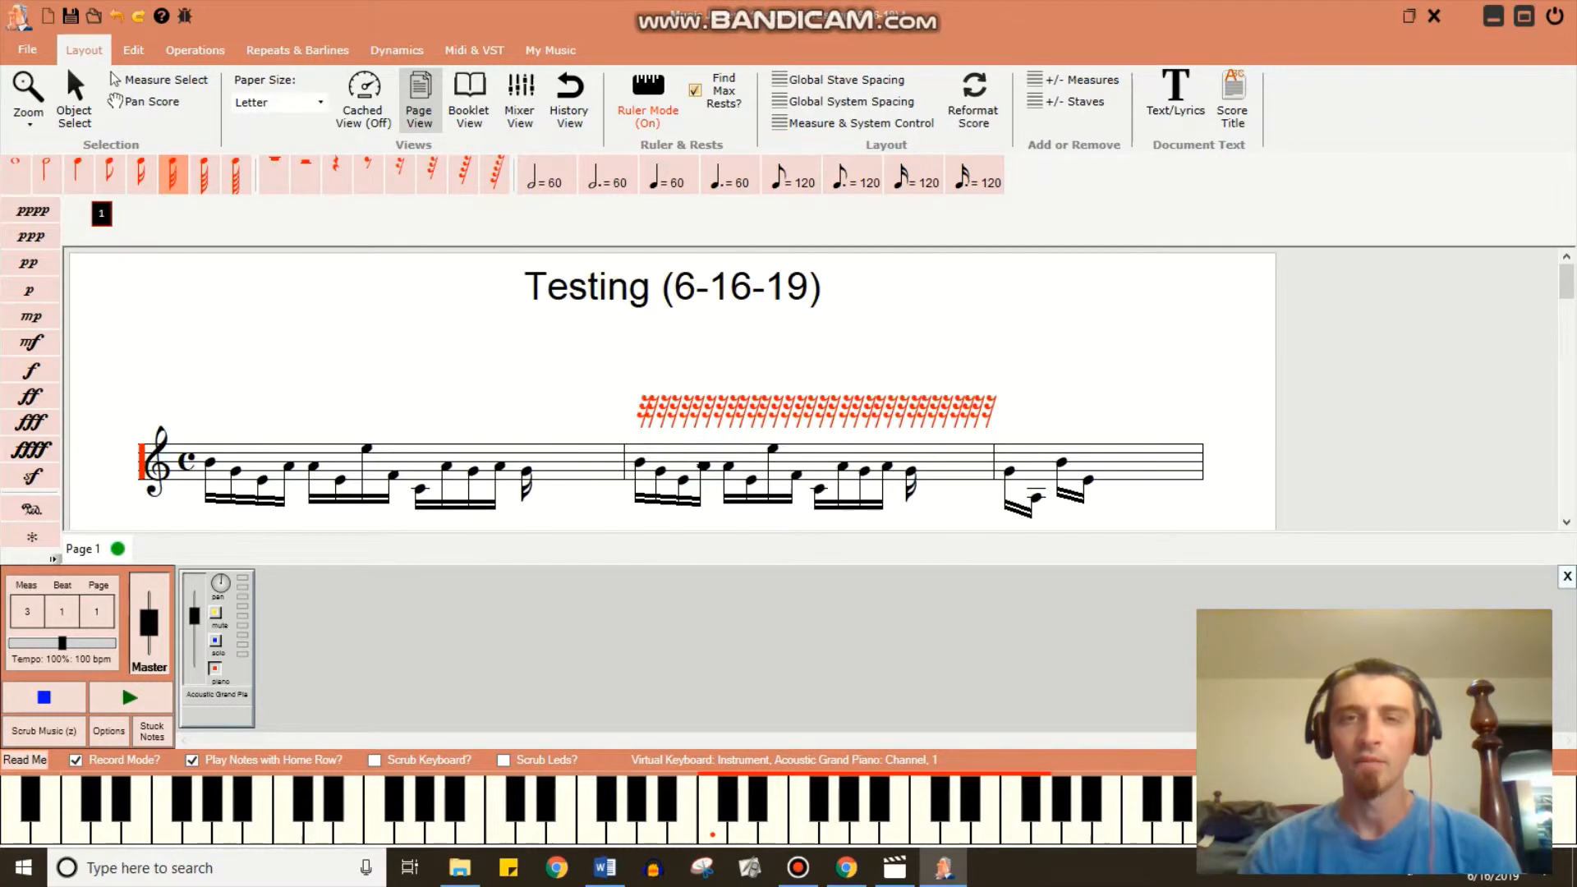
left_click(144, 81)
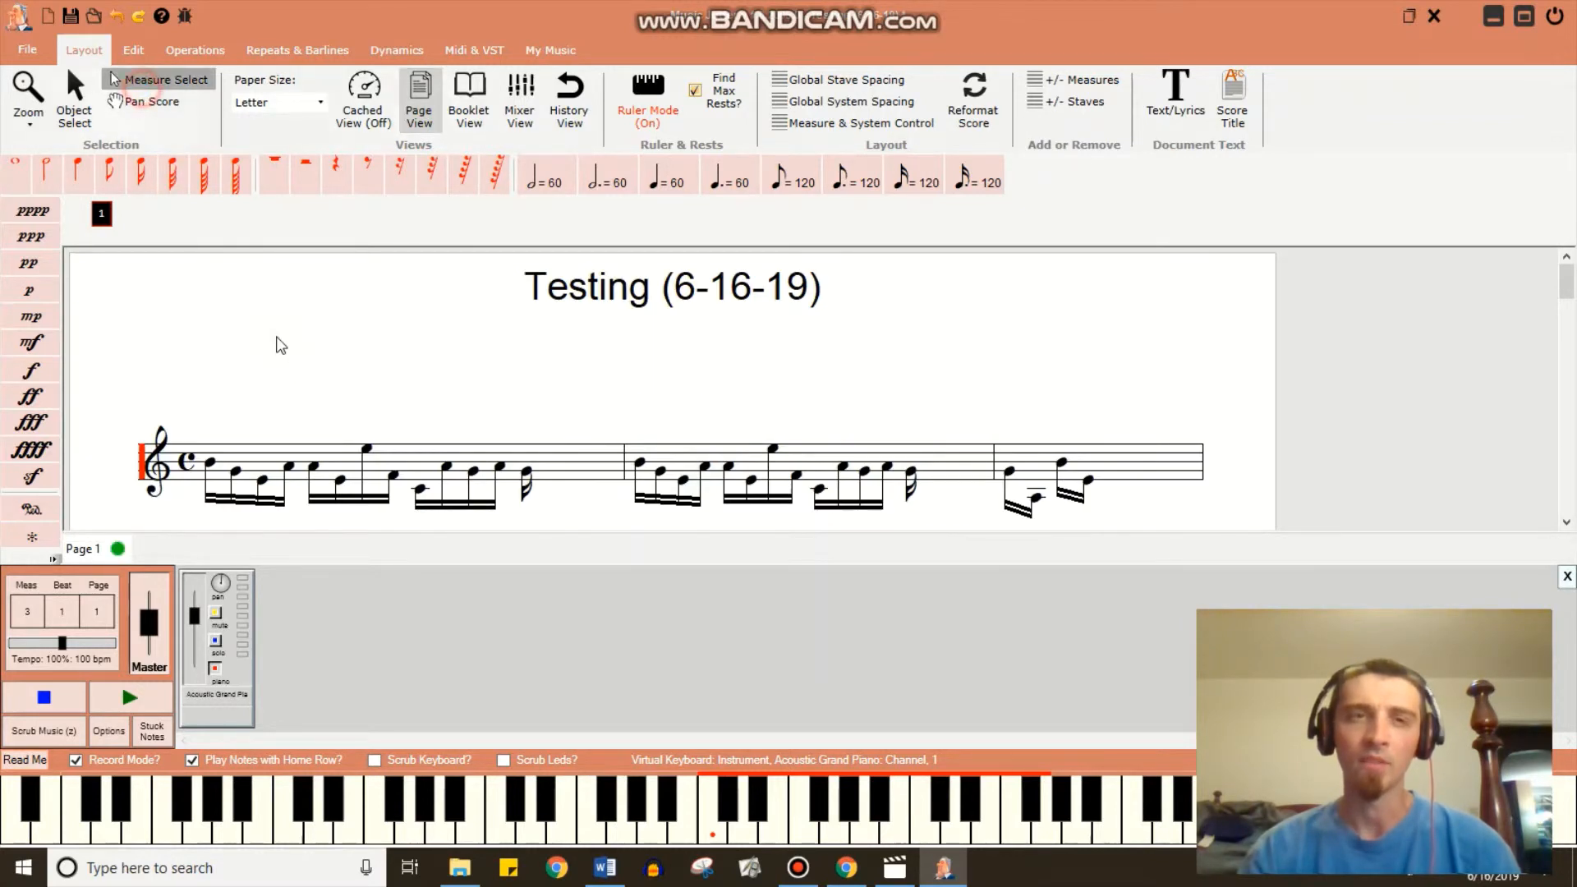
left_click(273, 449)
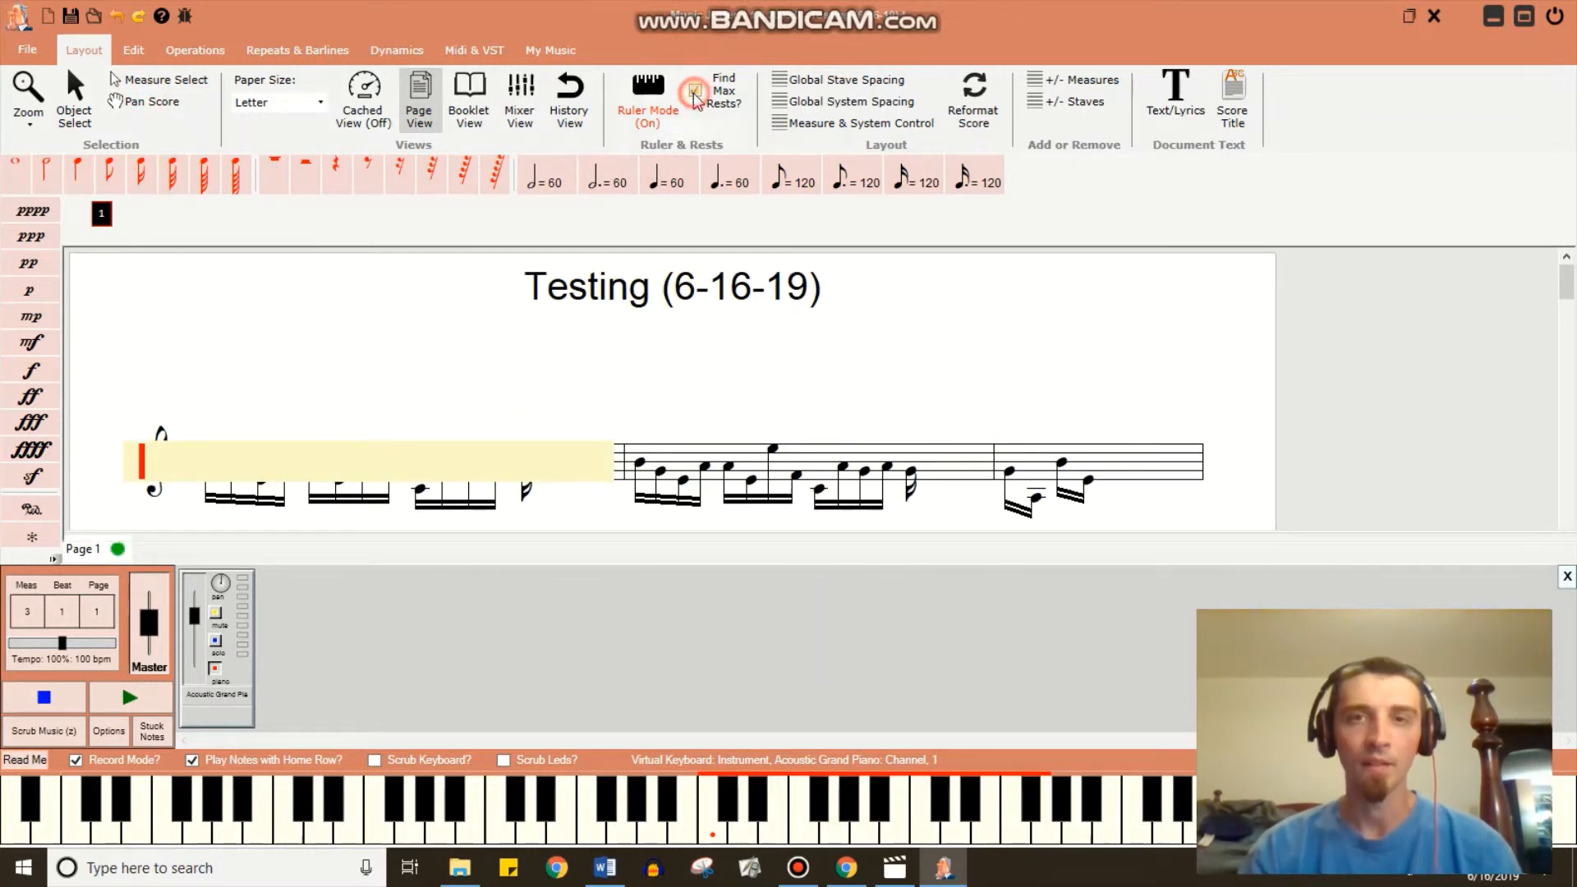
Look over the notes in the second system and turn off Find Max Rests.
scroll(509, 433, "down", 1)
left_click(521, 393)
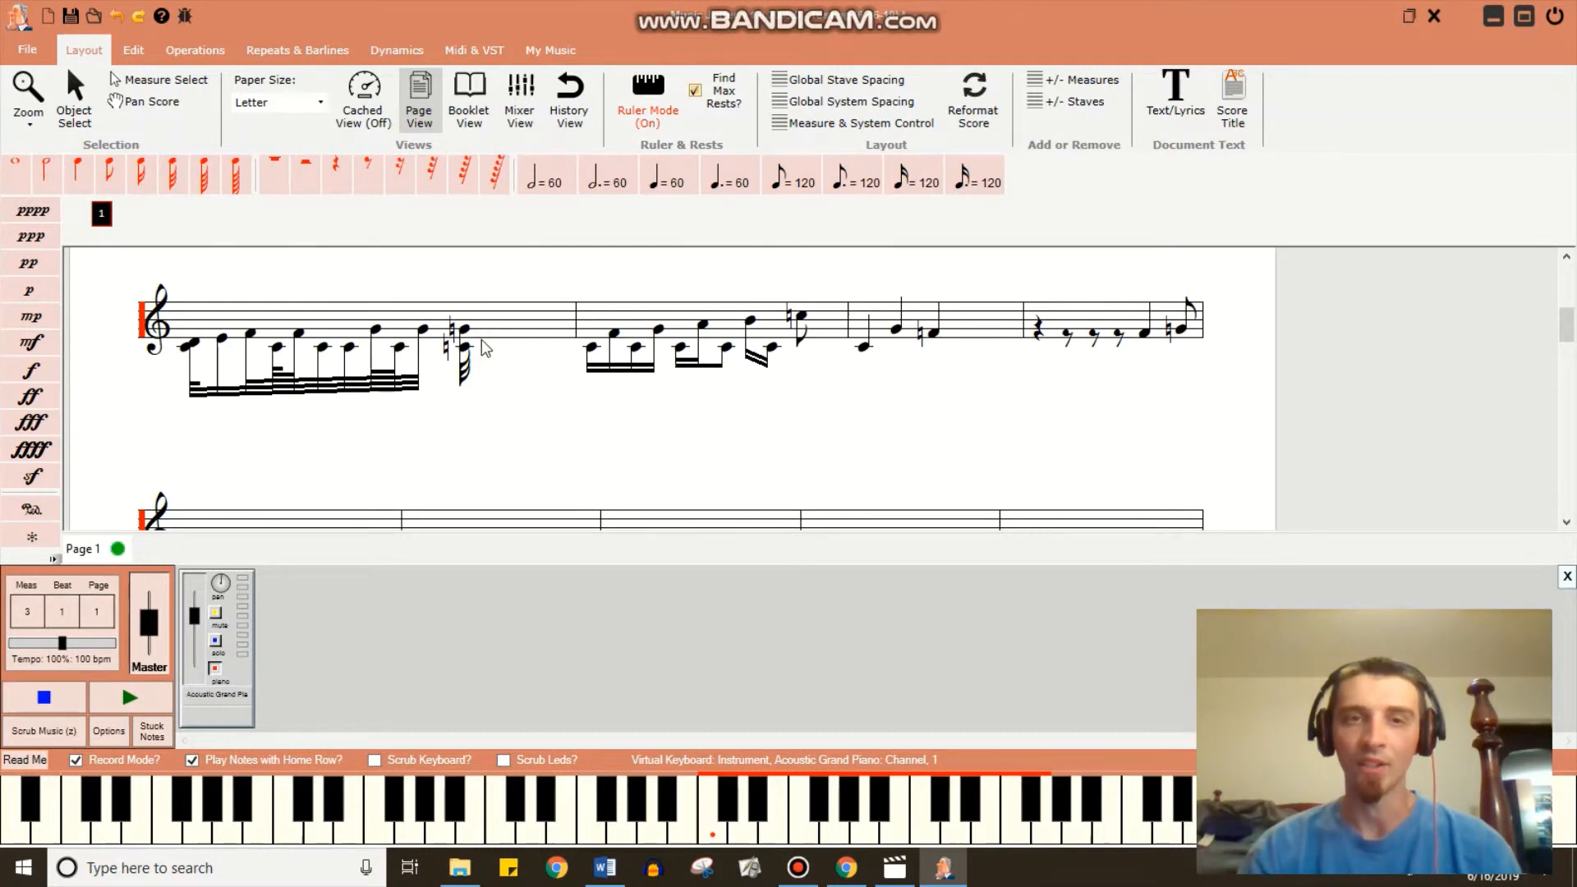
scroll(517, 328, "up", 1)
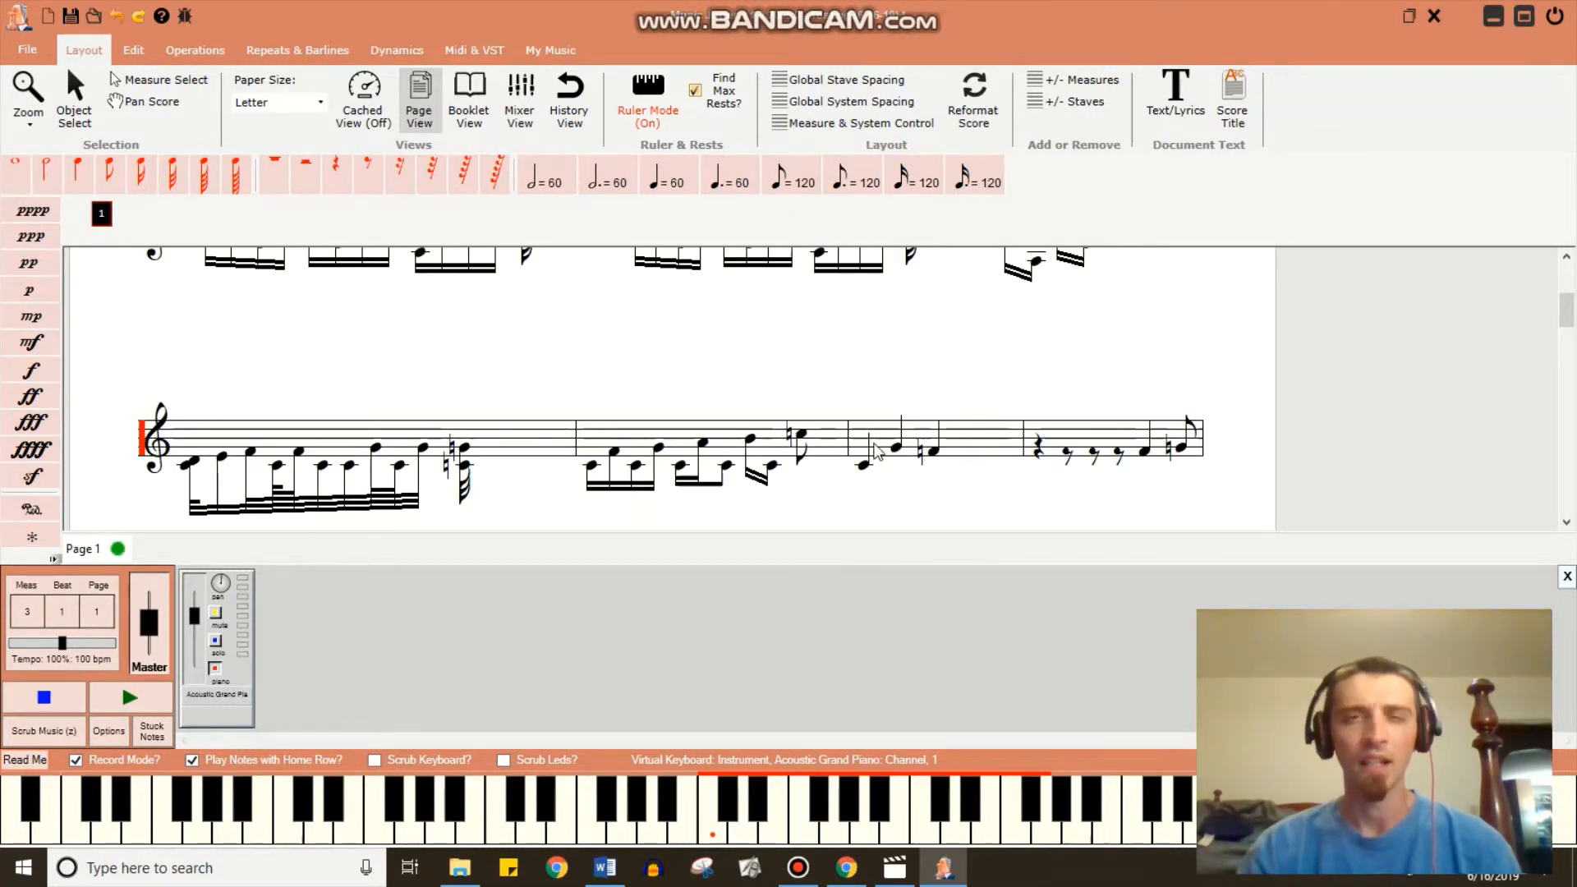
scroll(878, 451, "up", 2)
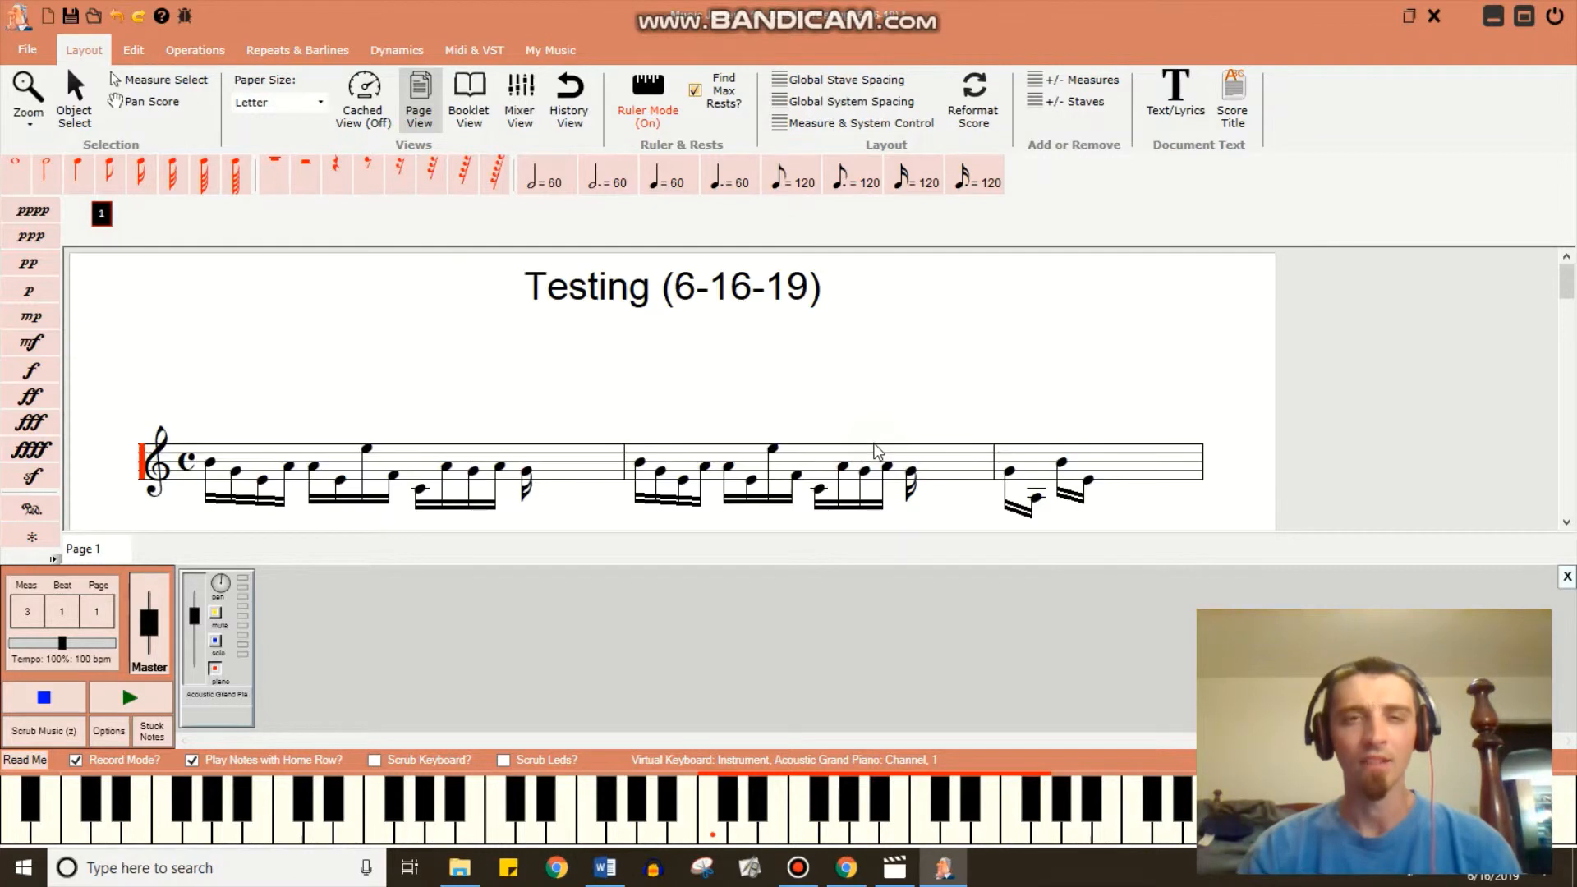
left_click(696, 97)
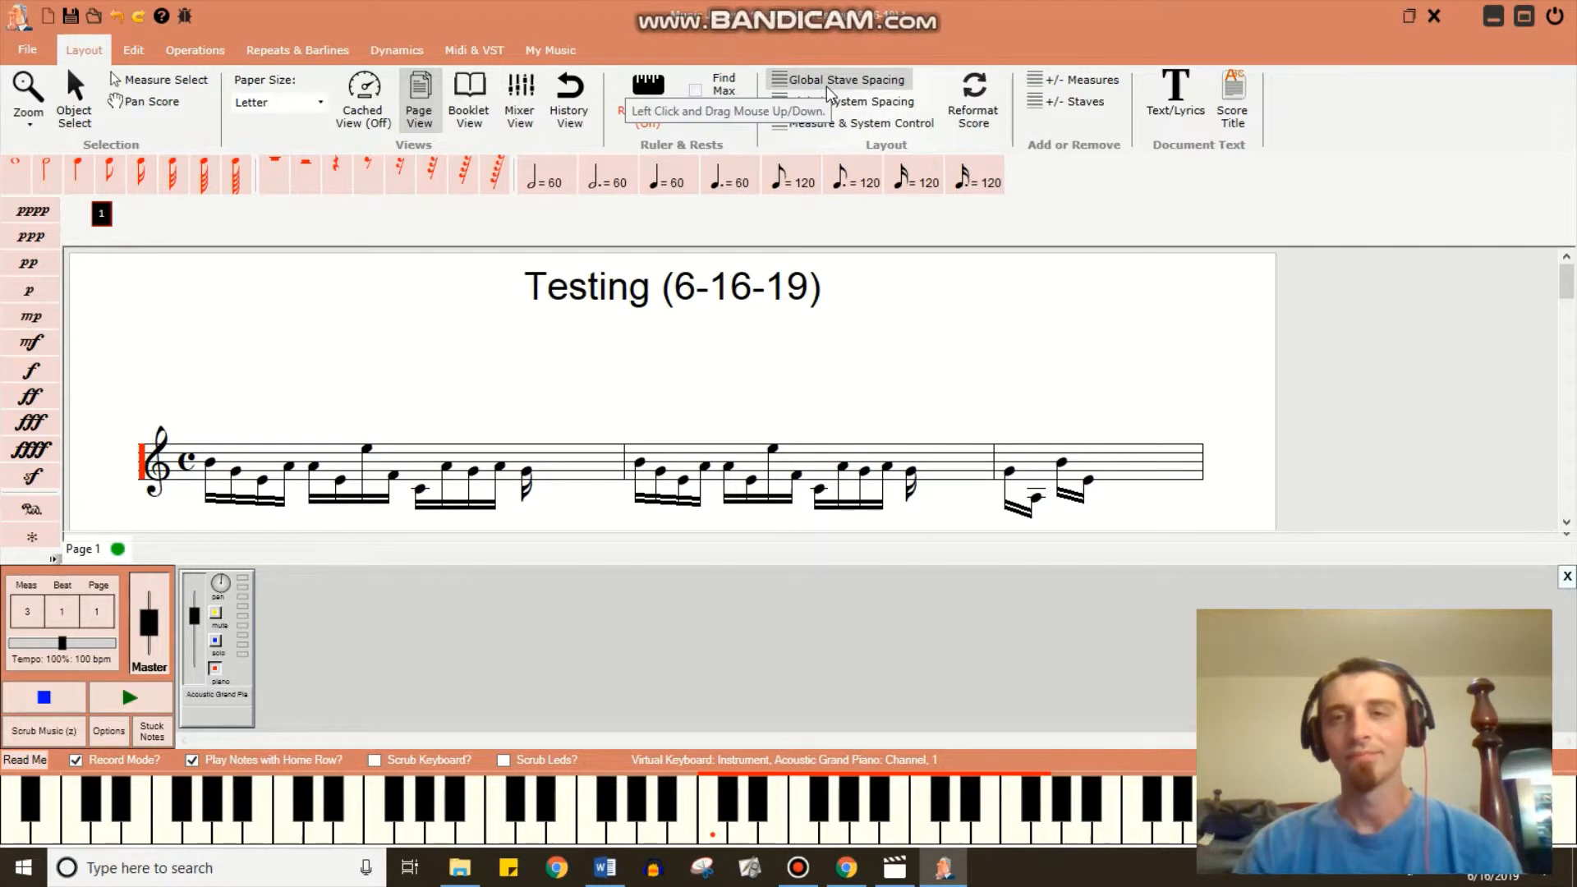
Try shifting the first staff and its first barline by hand, and reformat the score.
left_click_drag(583, 476, 550, 418)
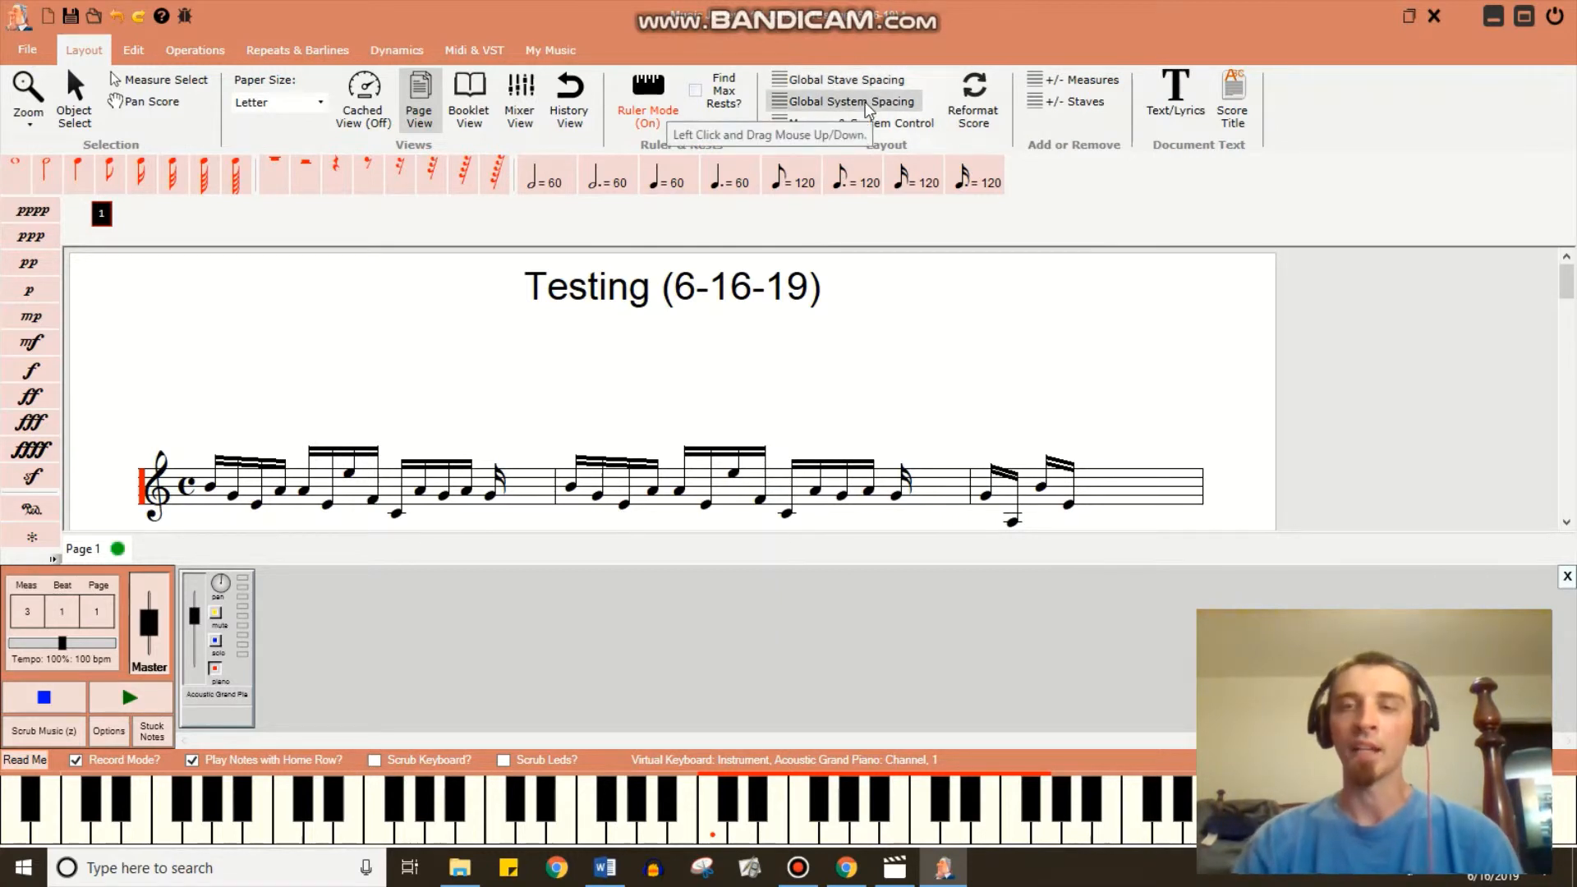
left_click(995, 115)
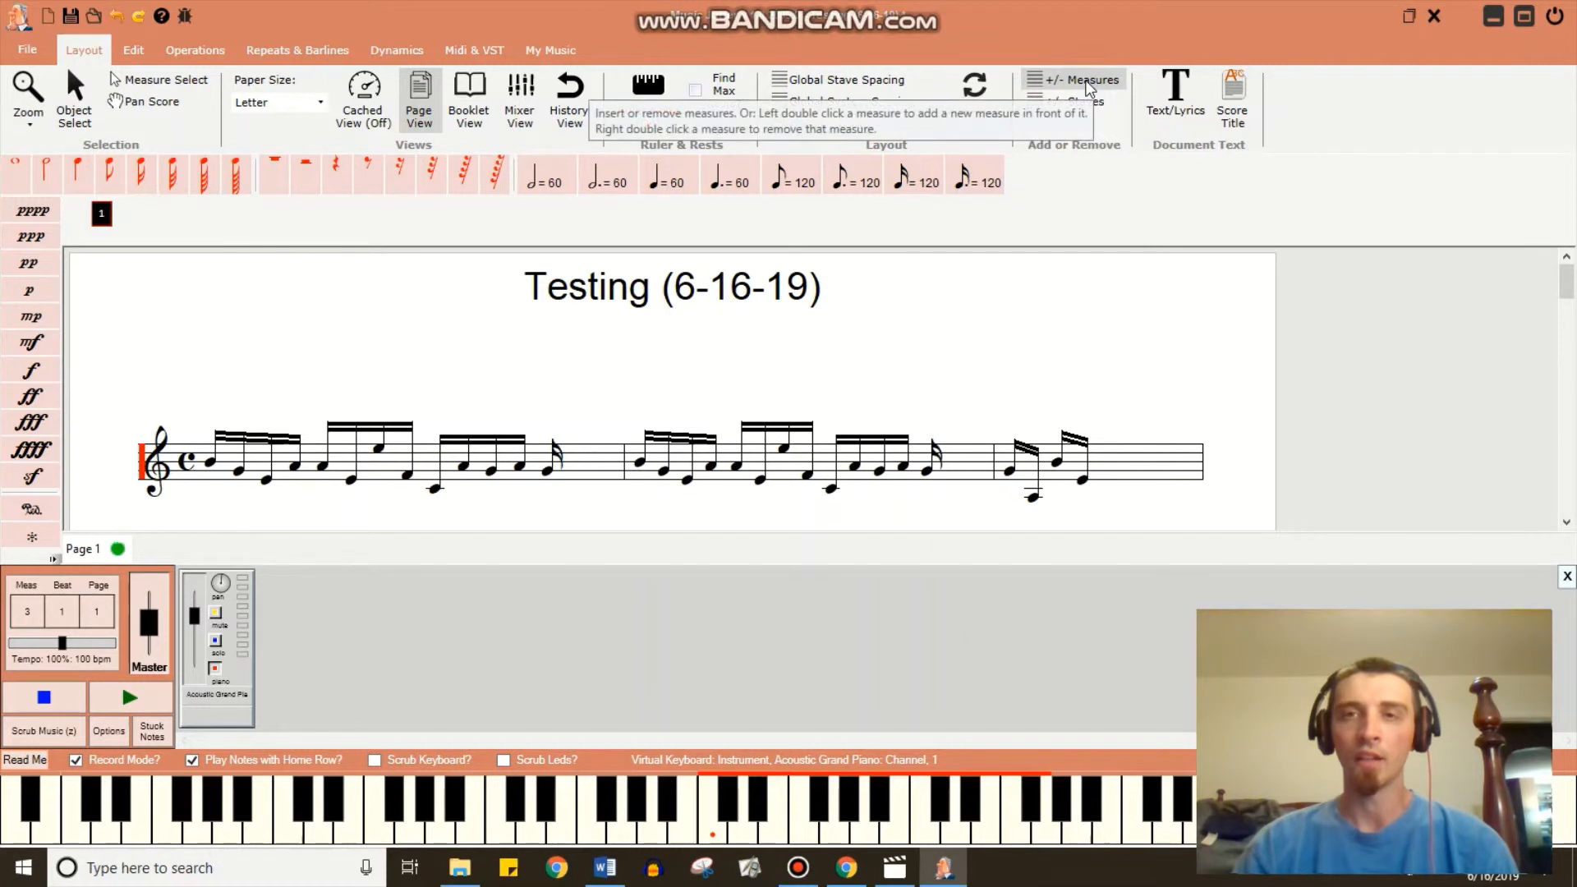
Insert blank measures directly after the first measure and remove them again.
left_click(605, 463)
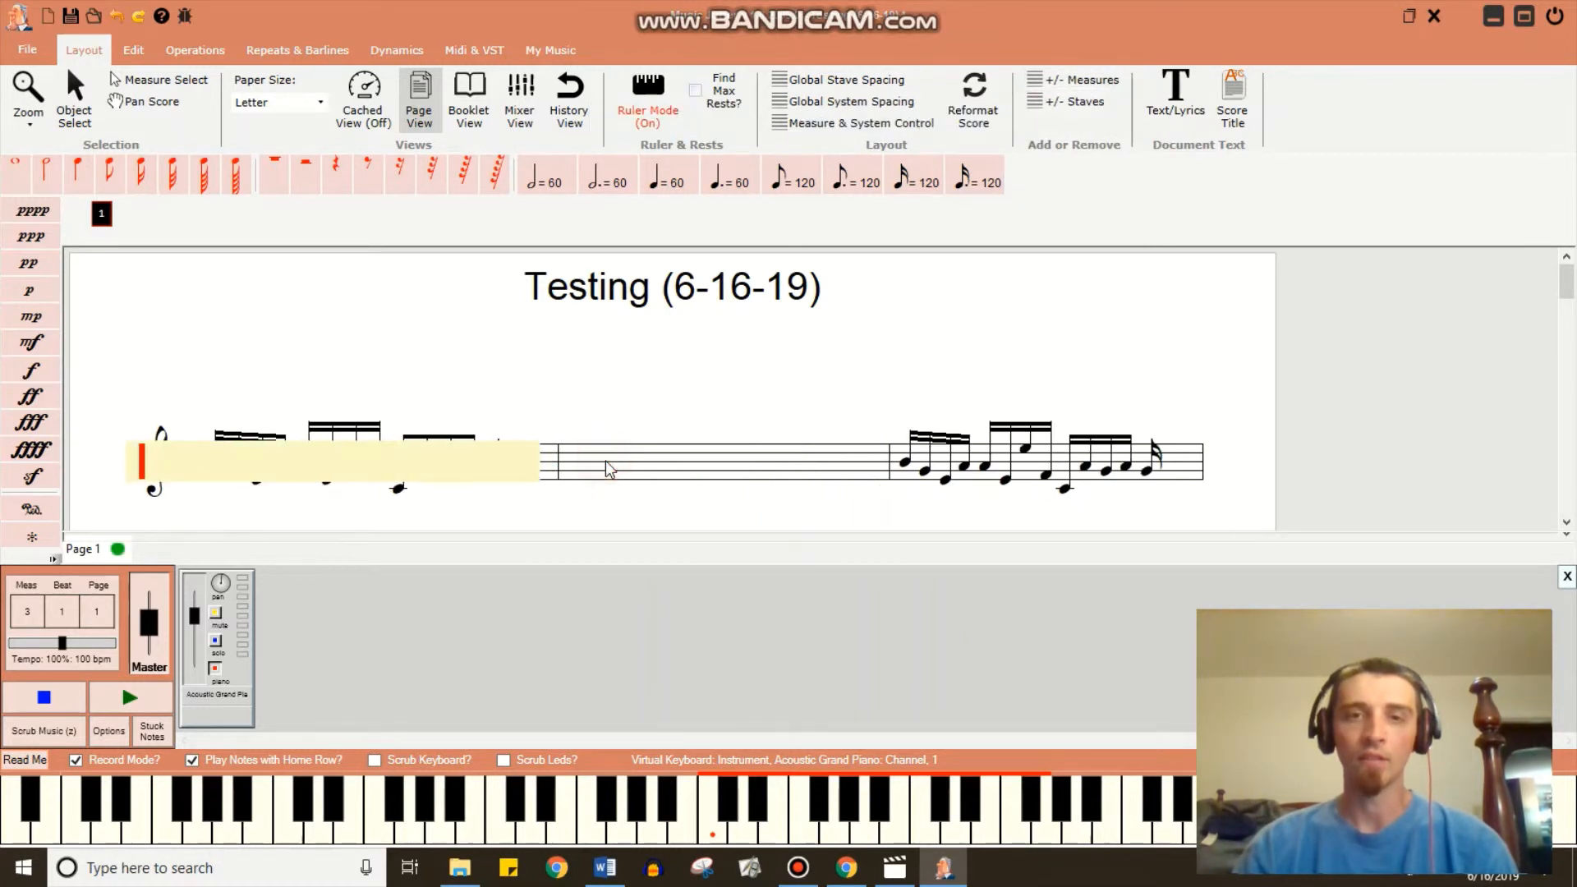
right_click(589, 461)
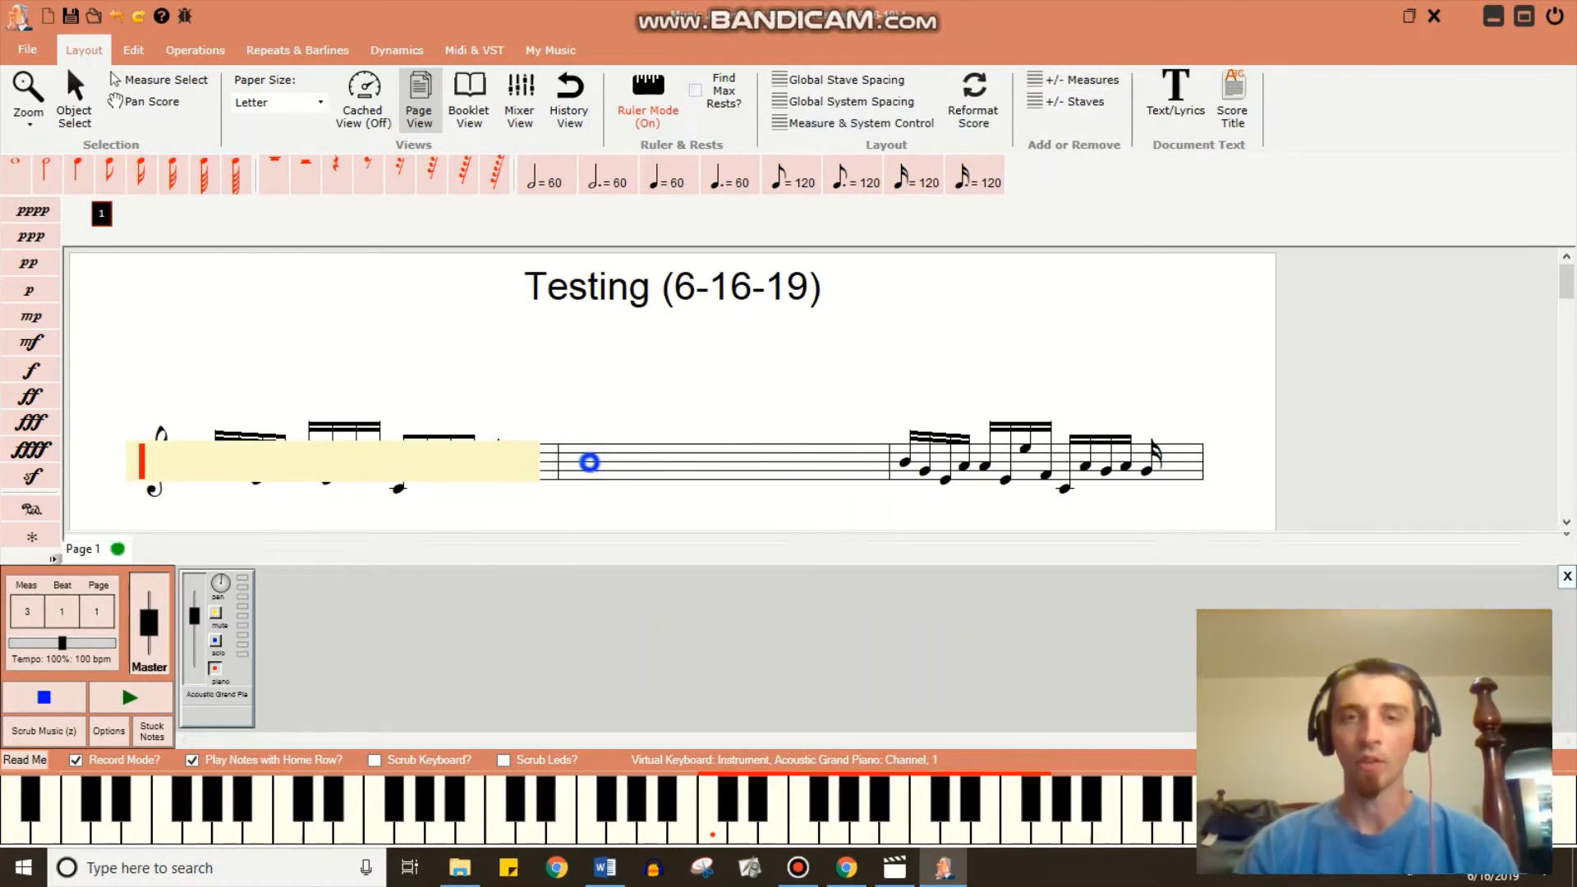
left_click(938, 498)
left_click(743, 465)
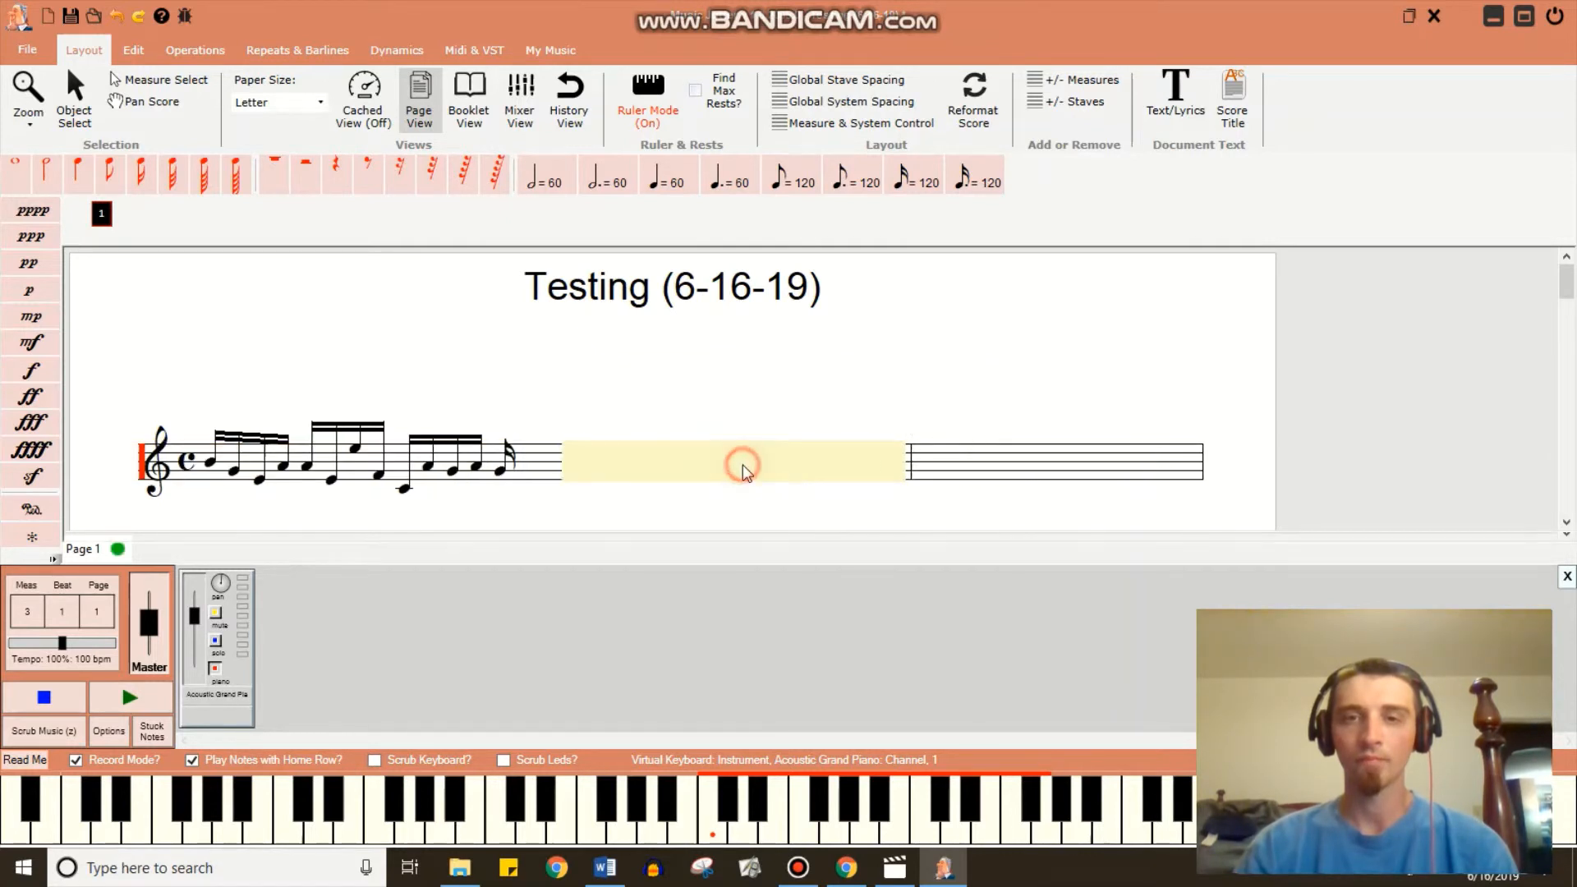
right_click(743, 465)
right_click(778, 466)
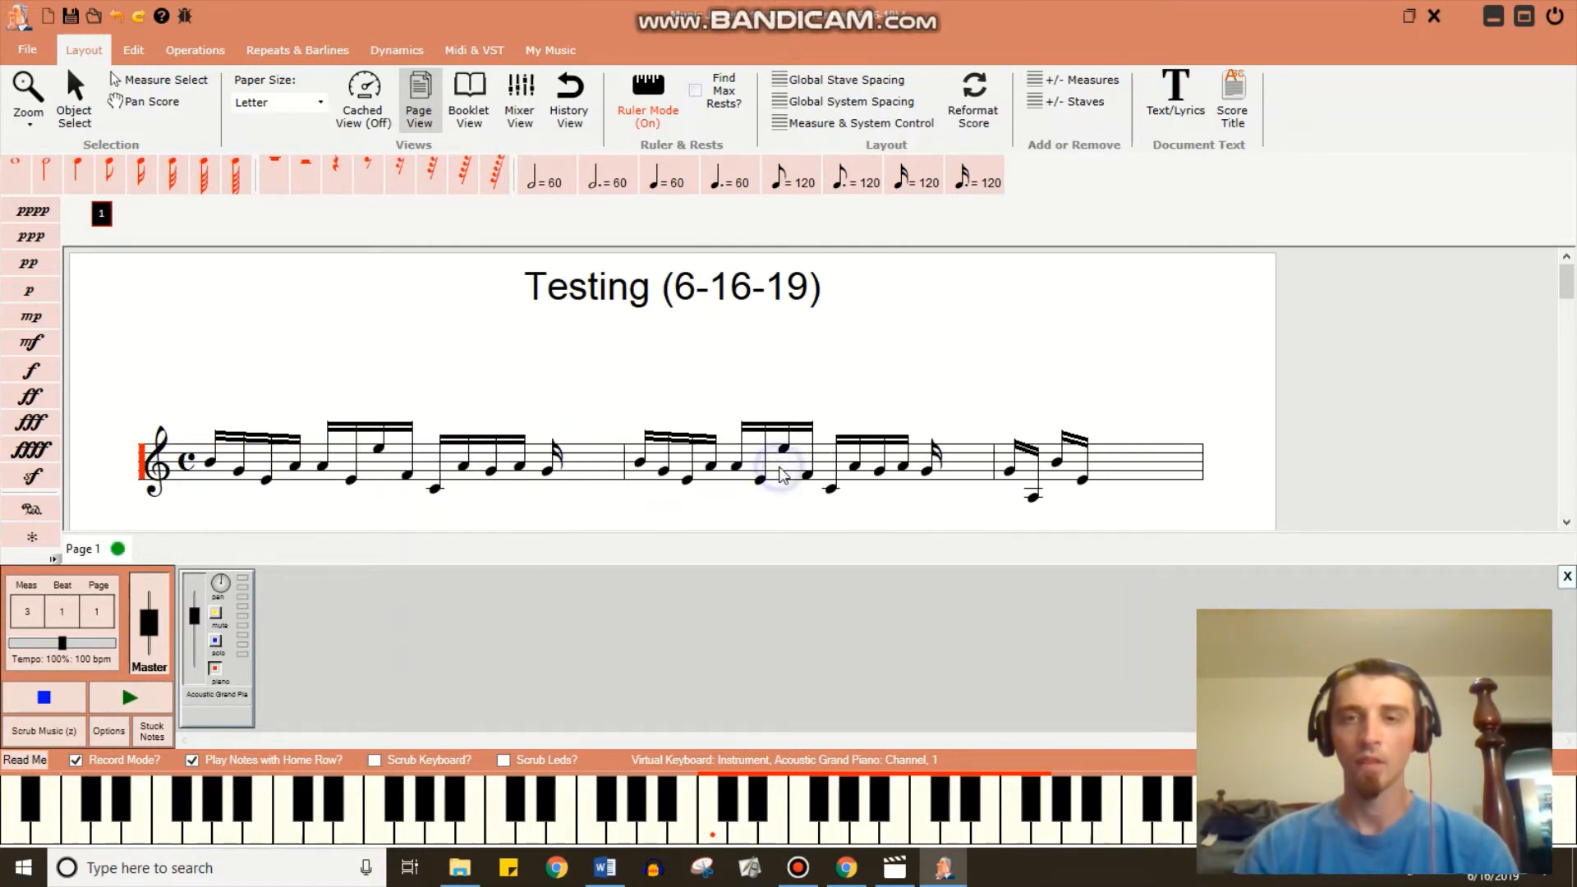
Select the second measure and insert 1 measure after it with the Add or Remove Measures command.
left_click(912, 344)
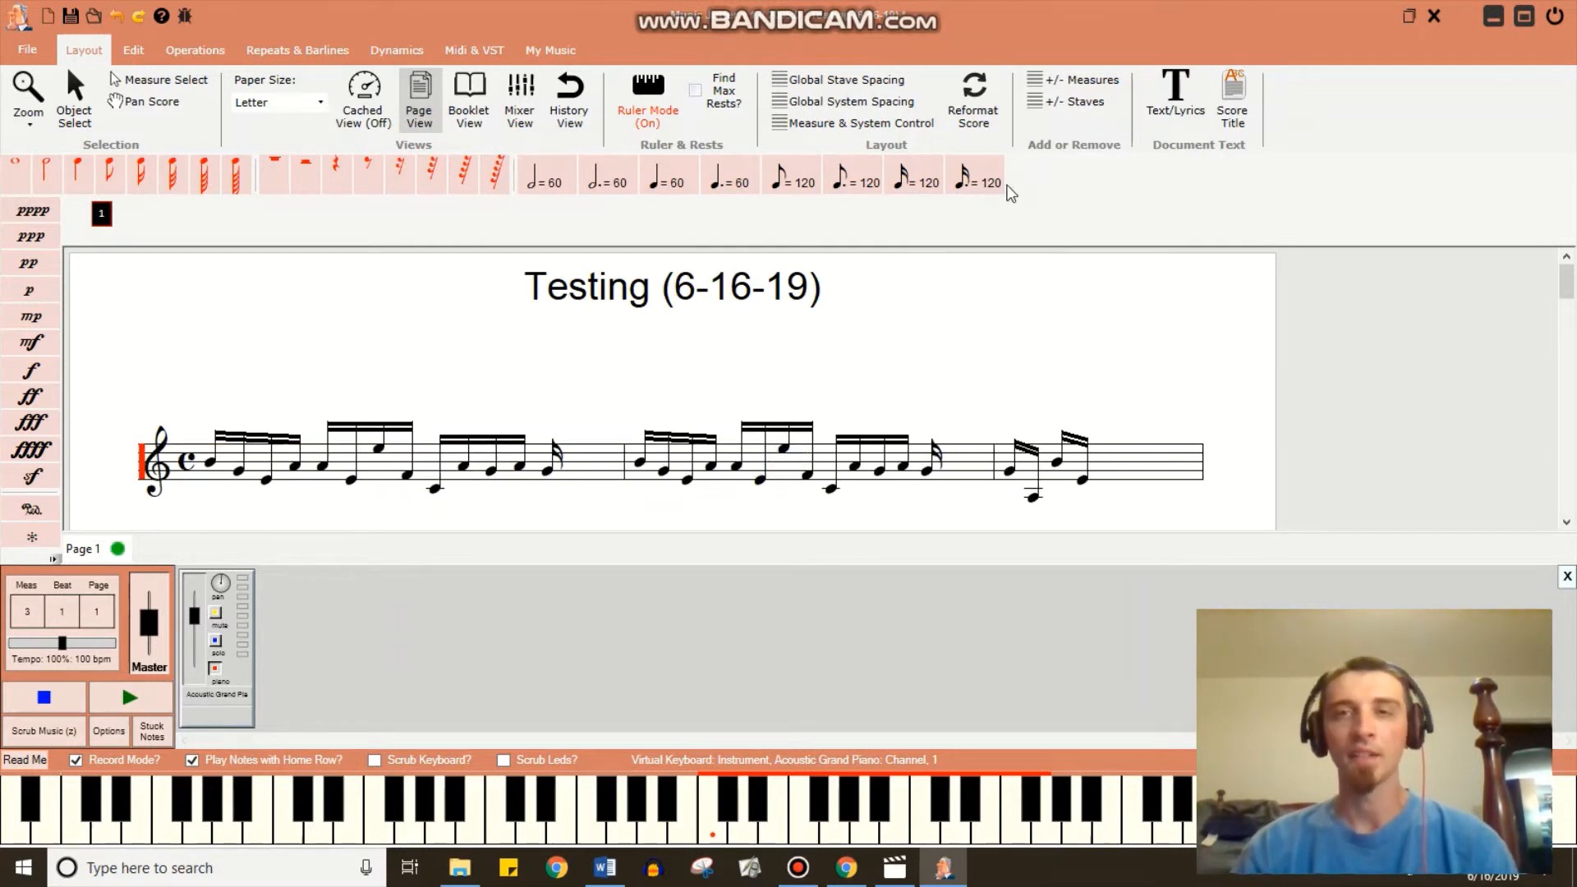
left_click(1083, 83)
left_click(928, 497)
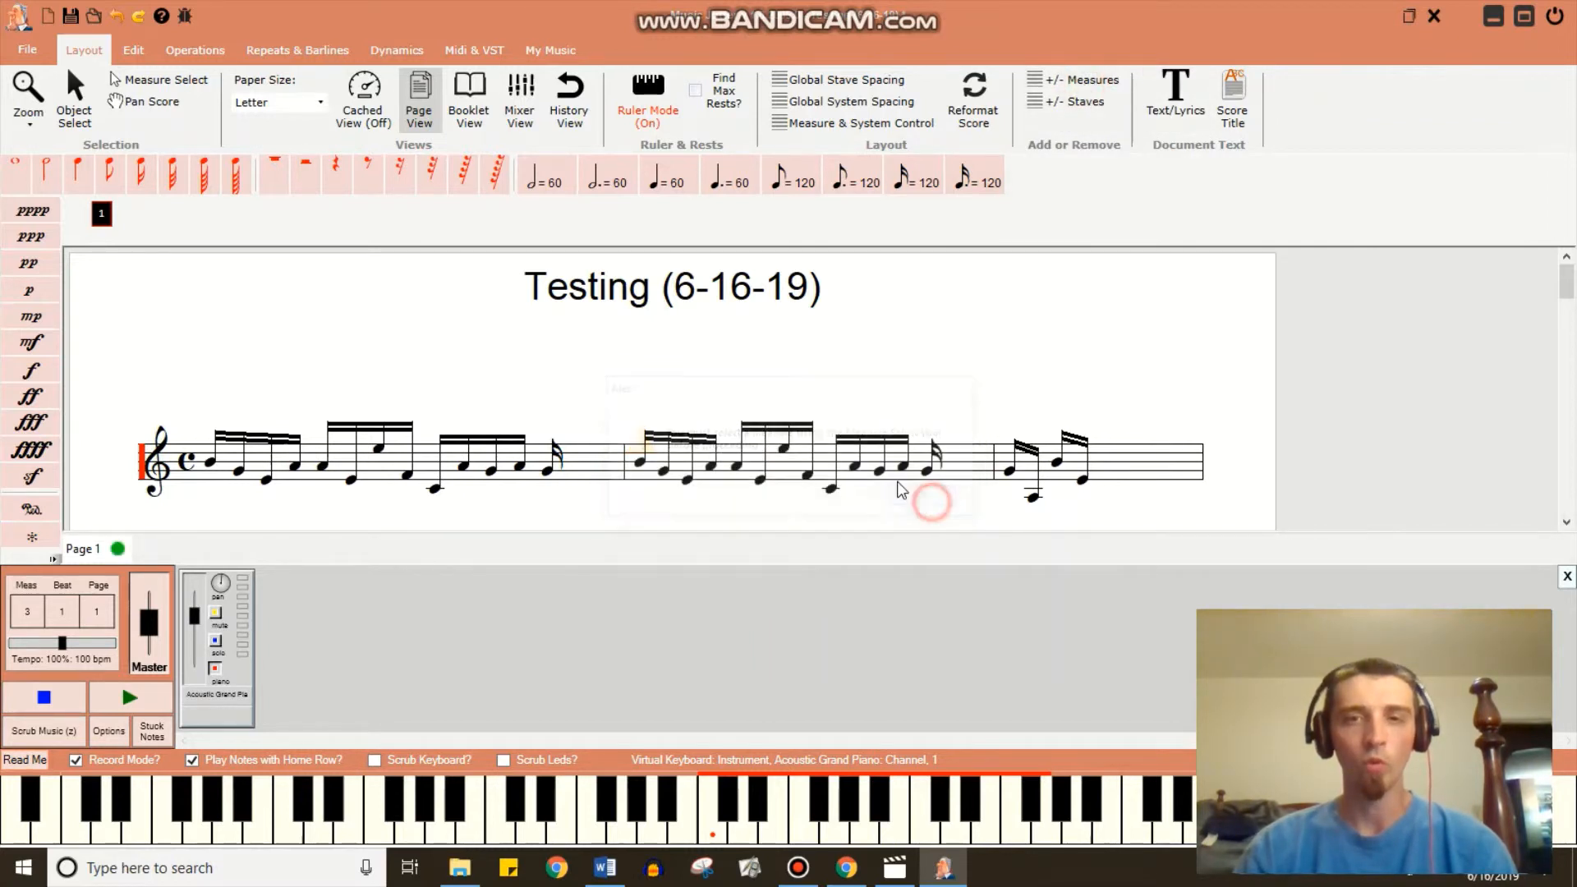
left_click(975, 460)
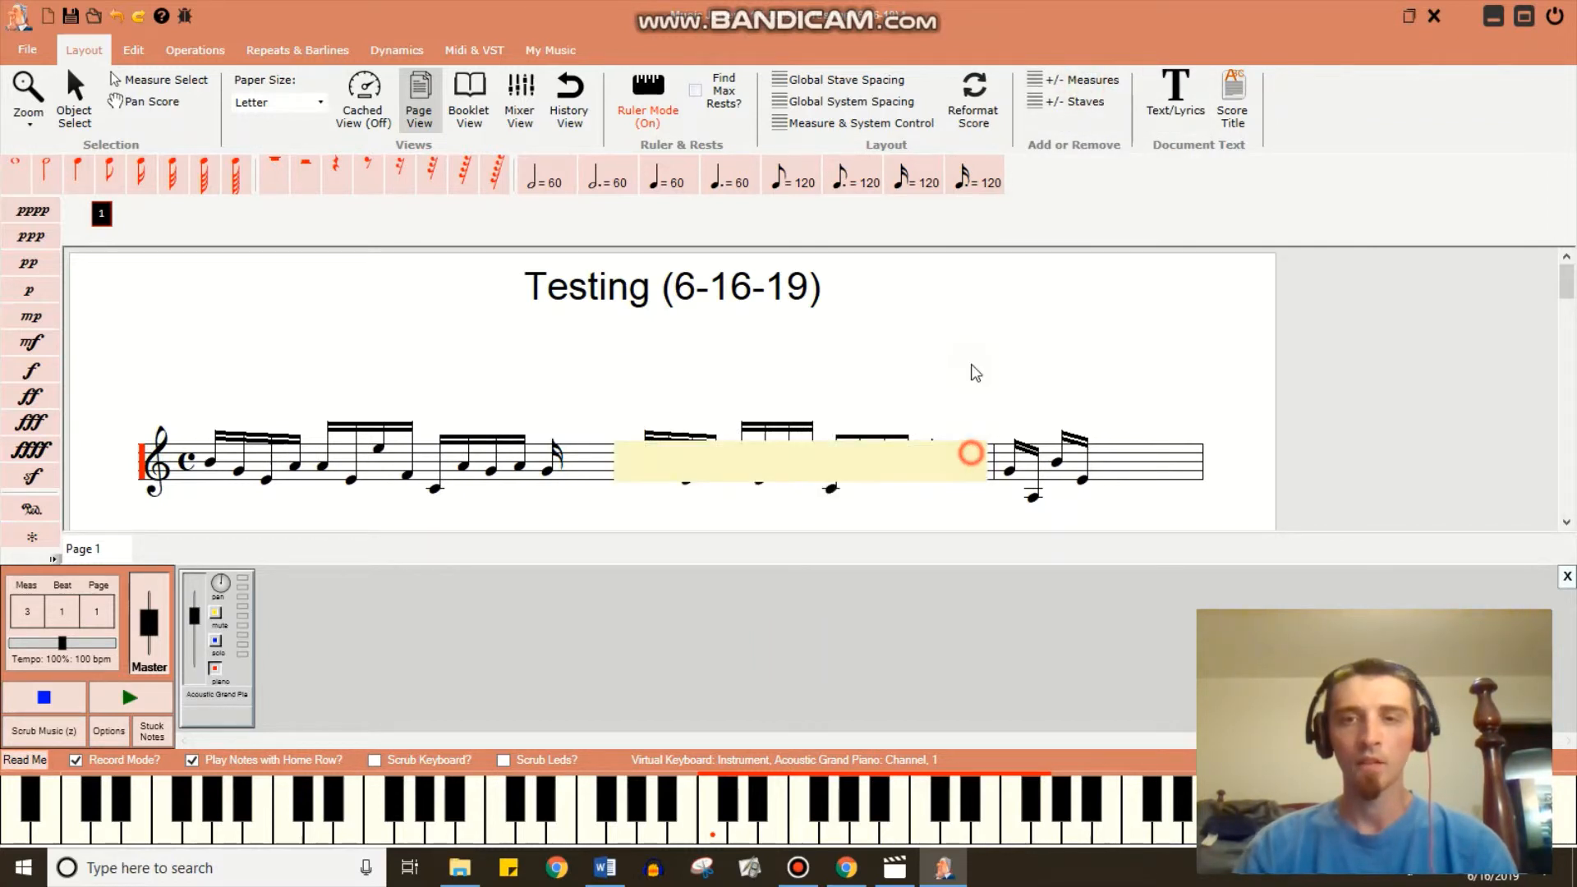
left_click(1074, 83)
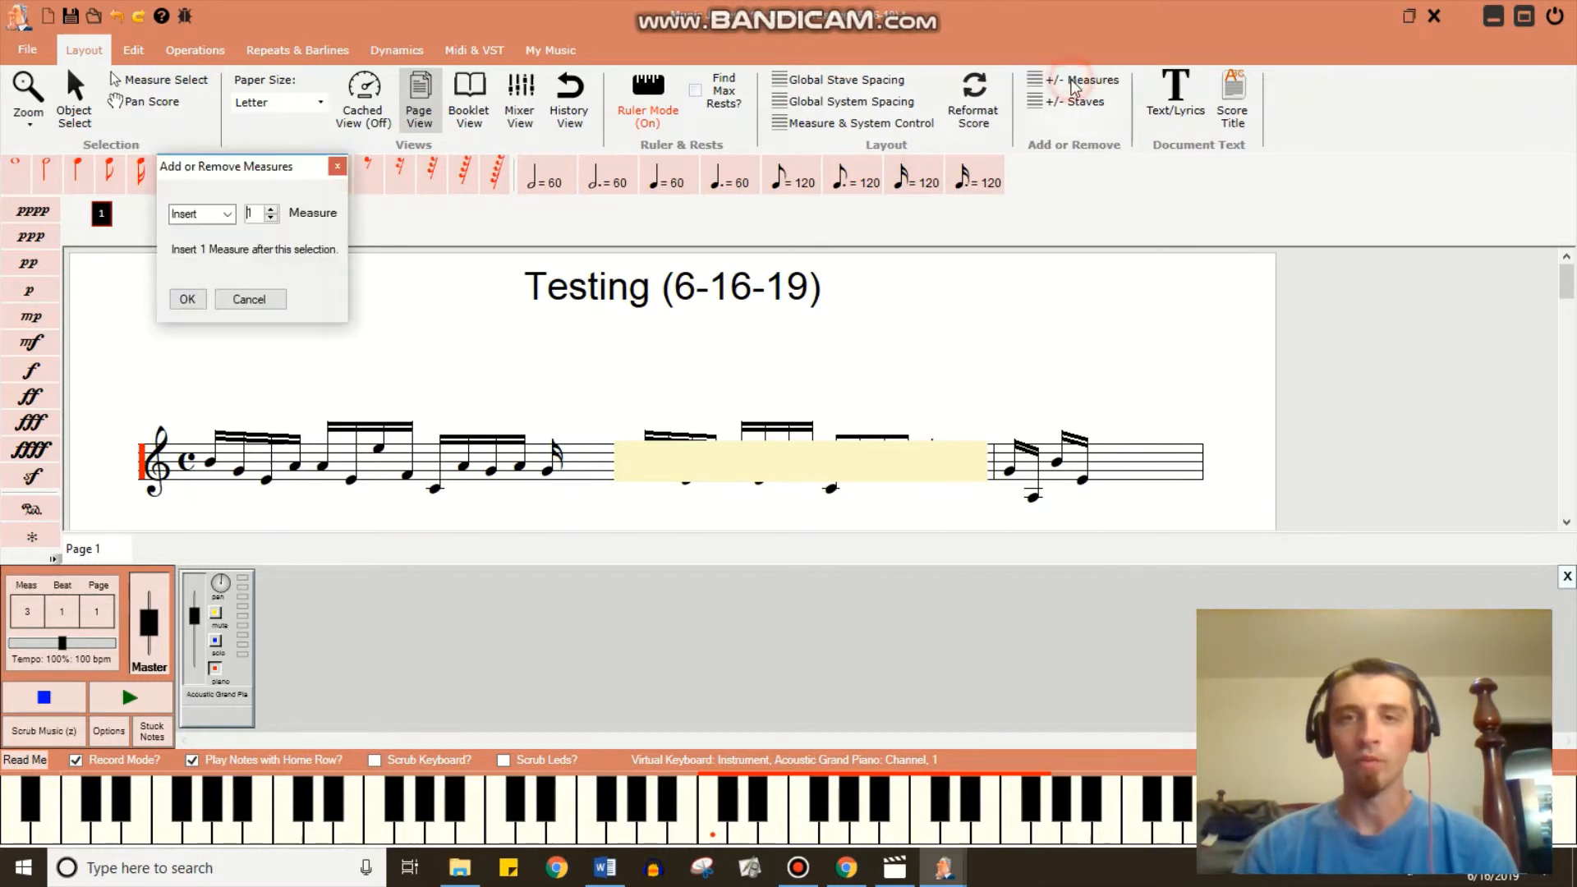
left_click(203, 300)
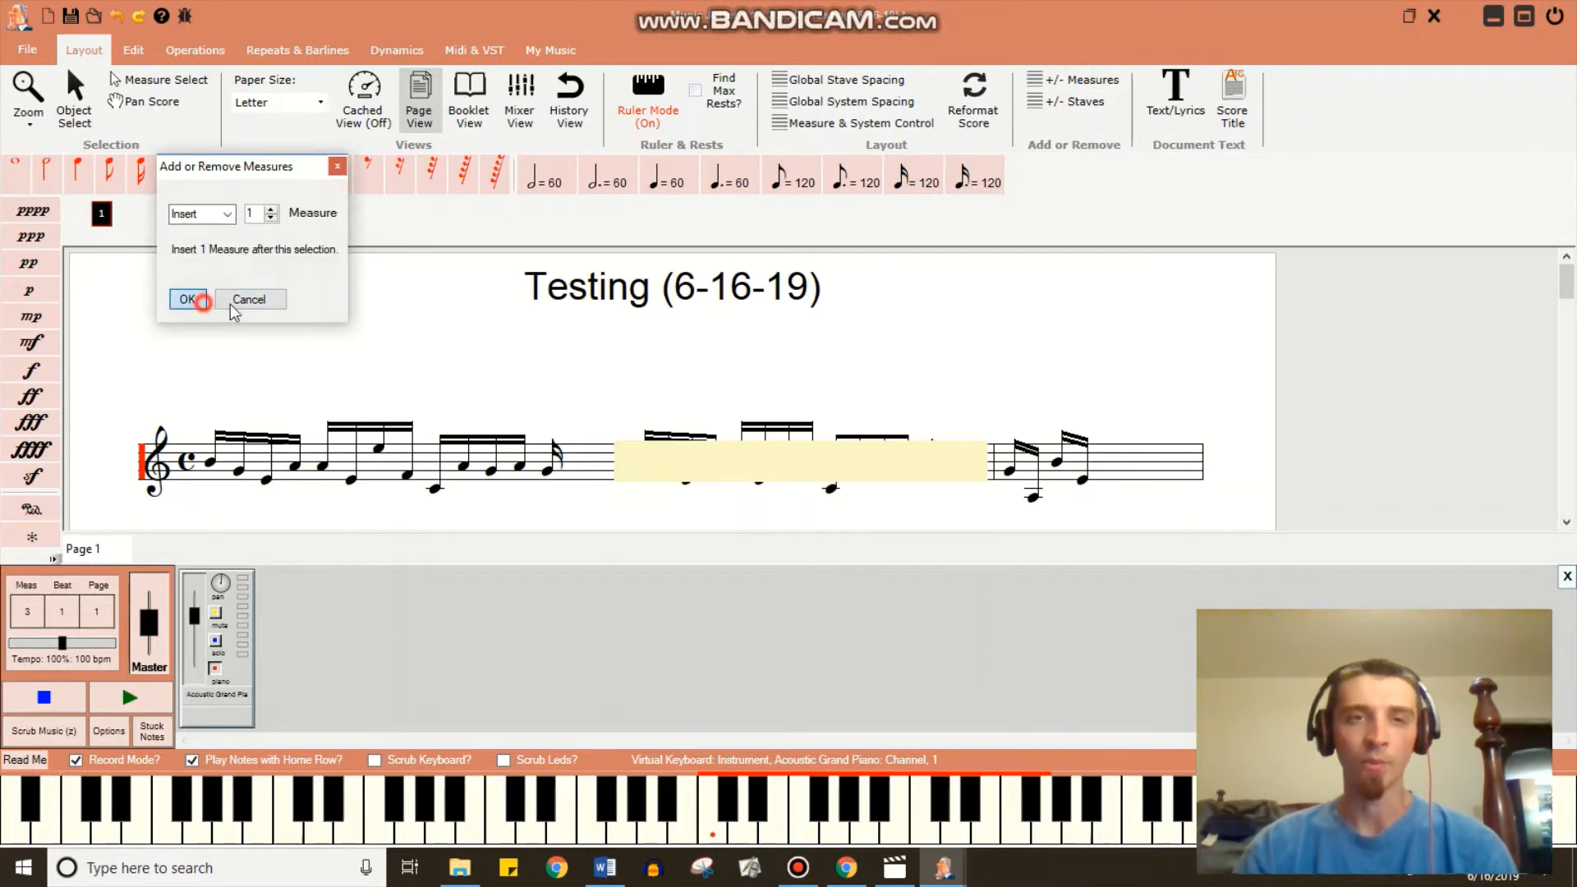
left_click(946, 320)
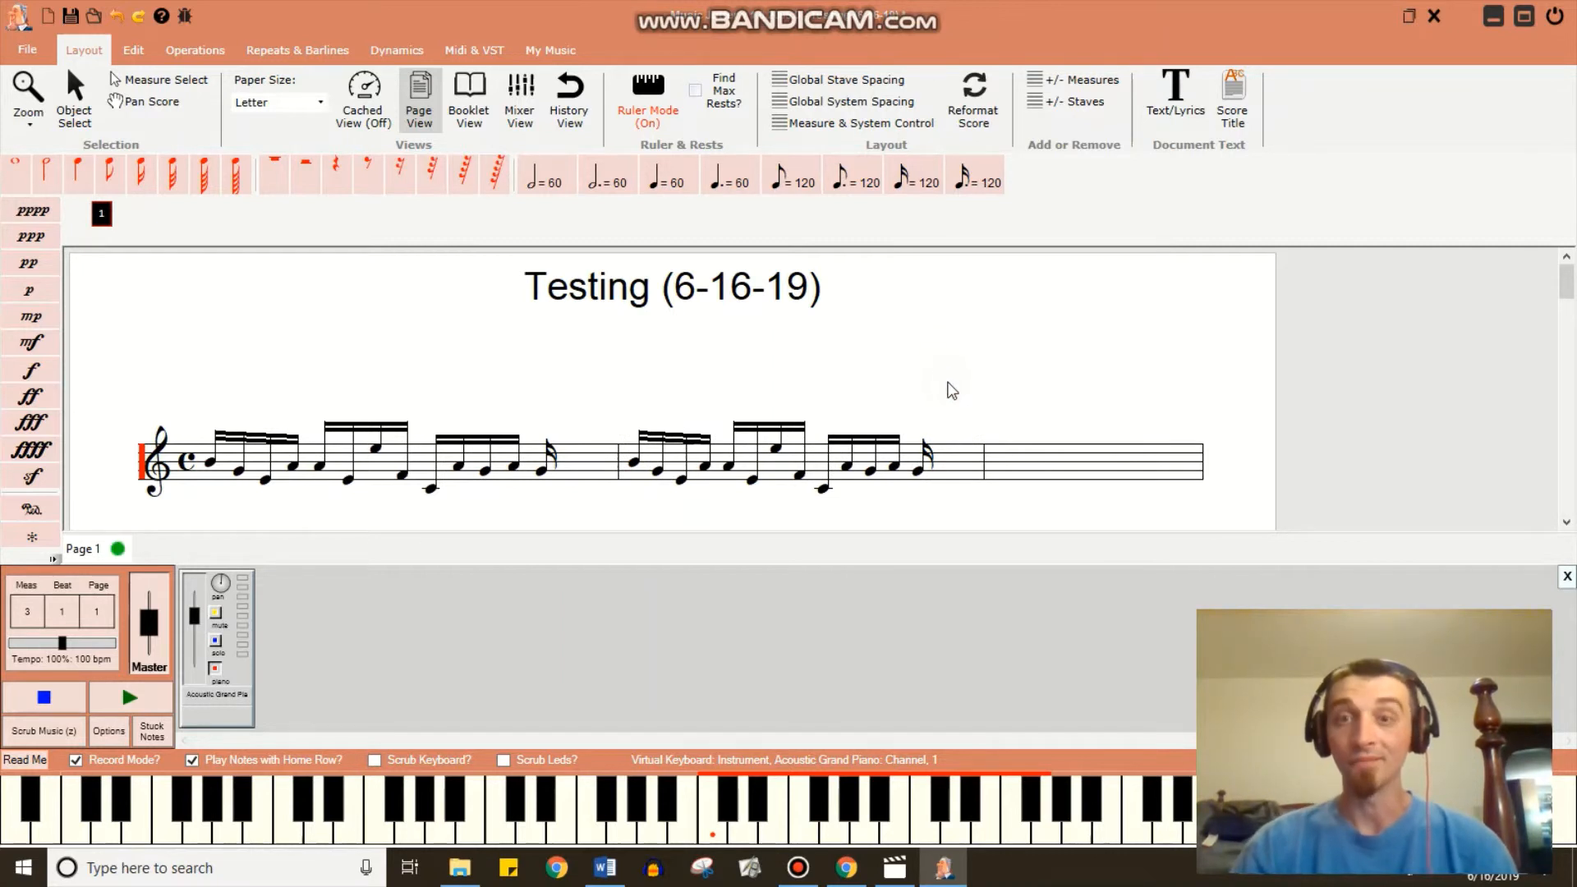
scroll(949, 389, "down", 3)
scroll(949, 390, "up", 3)
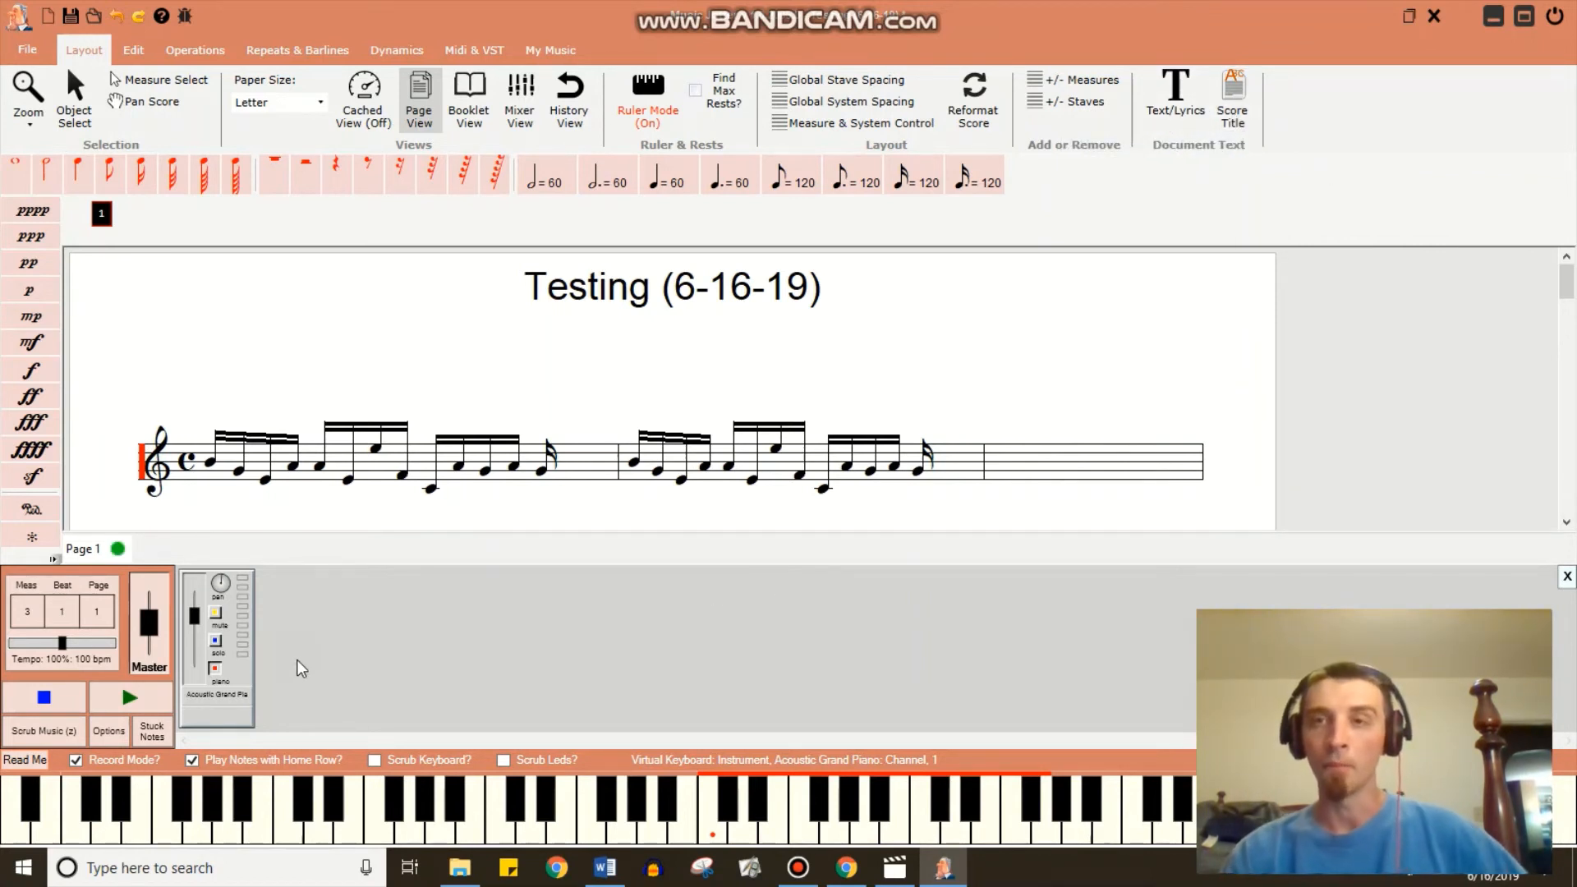
Turn Play Notes with Home Row off and back on.
left_click(193, 761)
left_click(193, 760)
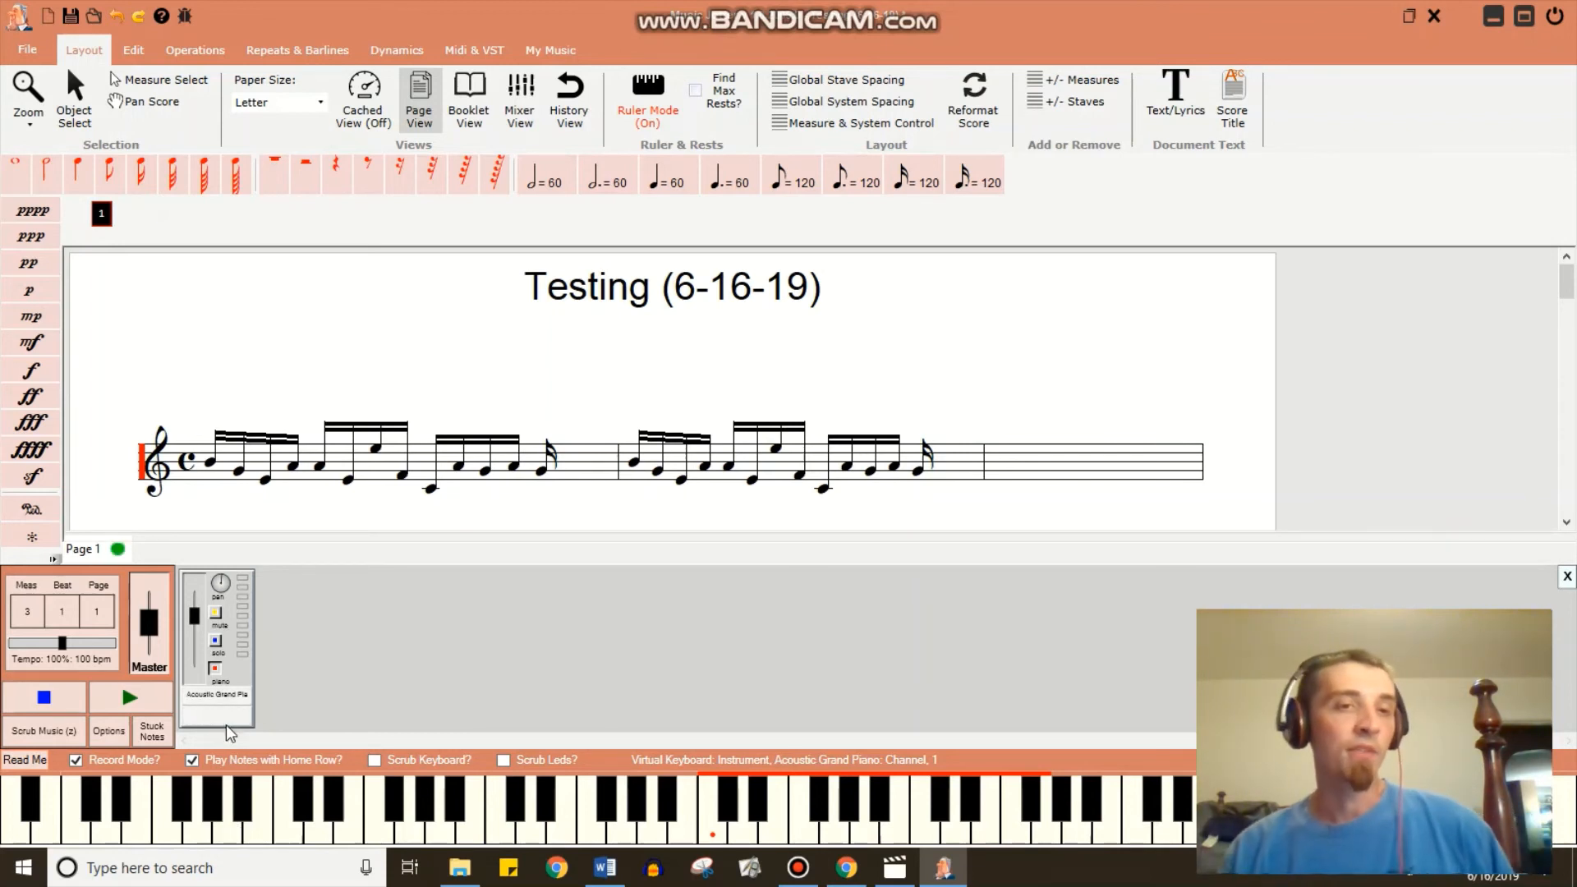
Bring up the note and staff editing tools, look over the second system, and start exiting the program.
left_click(151, 58)
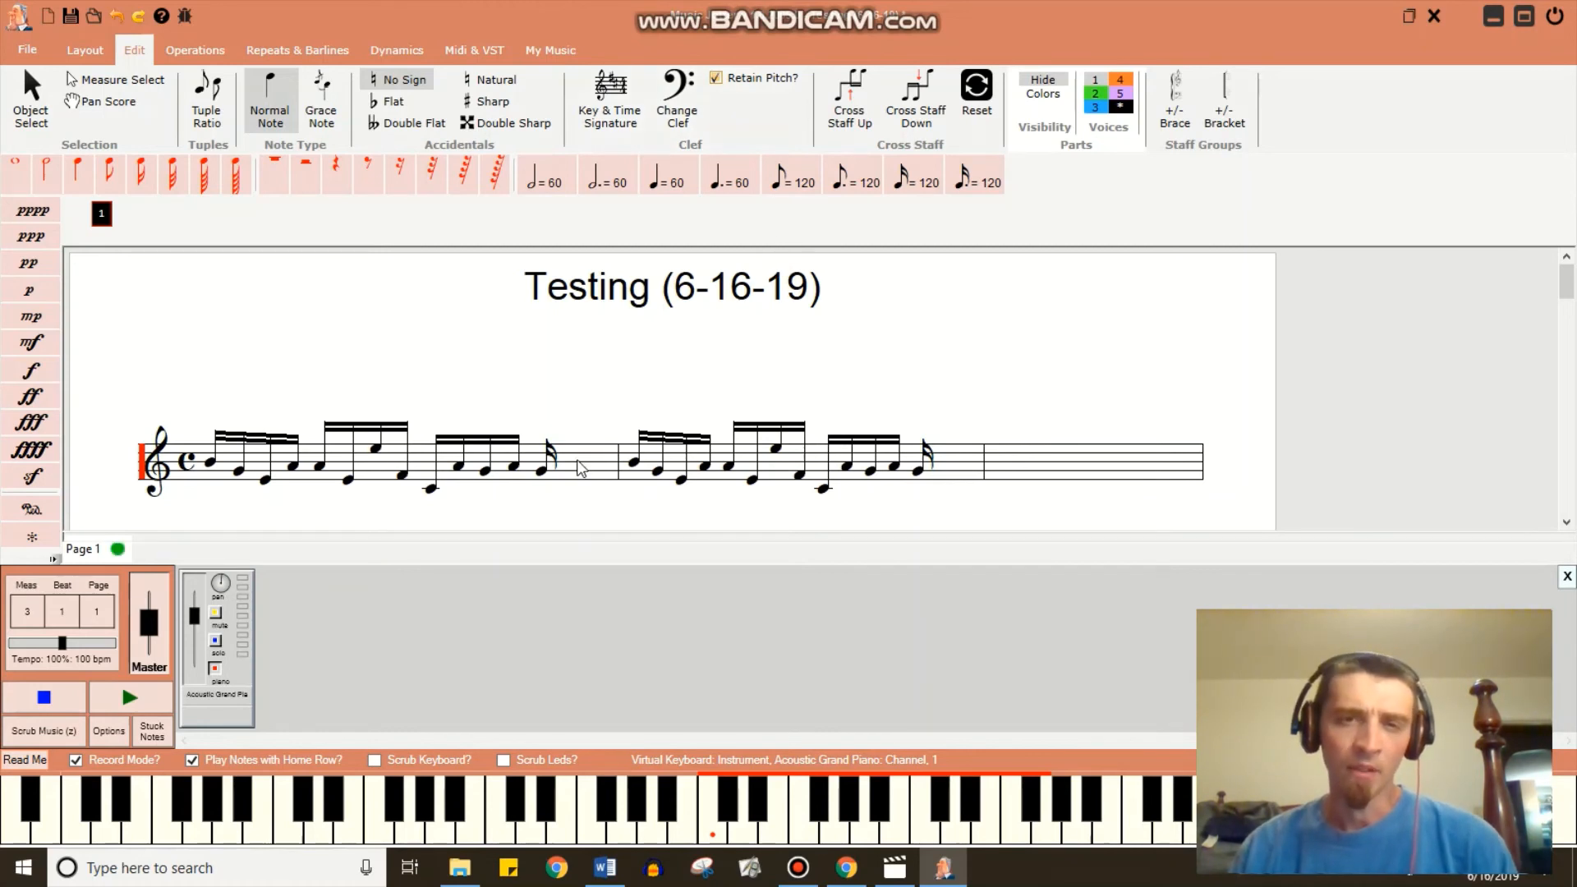
scroll(657, 431, "down", 2)
scroll(657, 432, "down", 2)
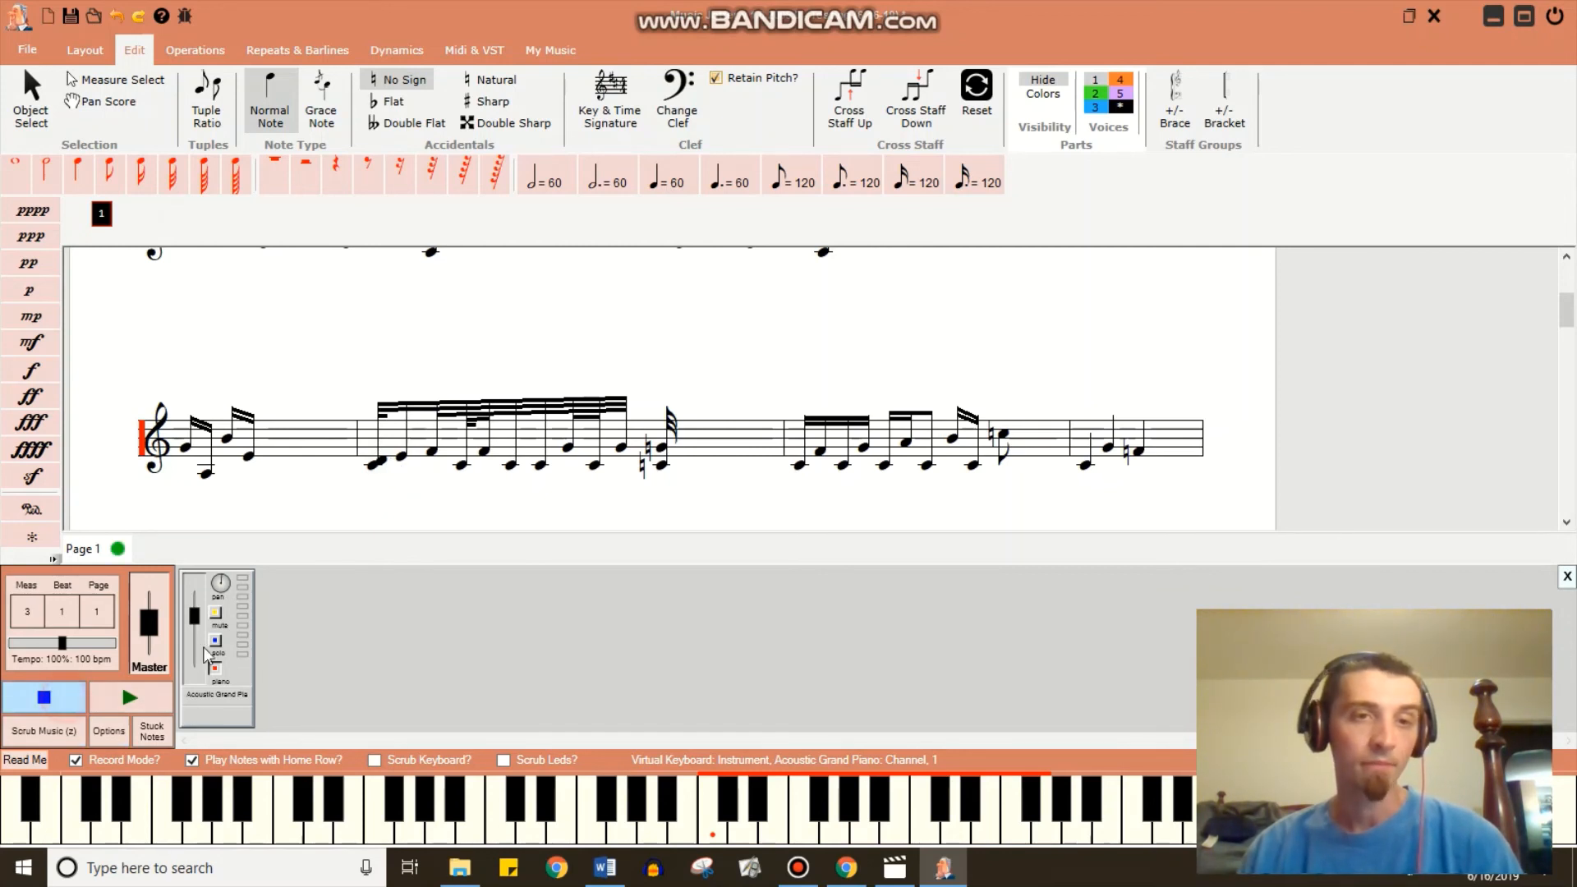
left_click(1555, 15)
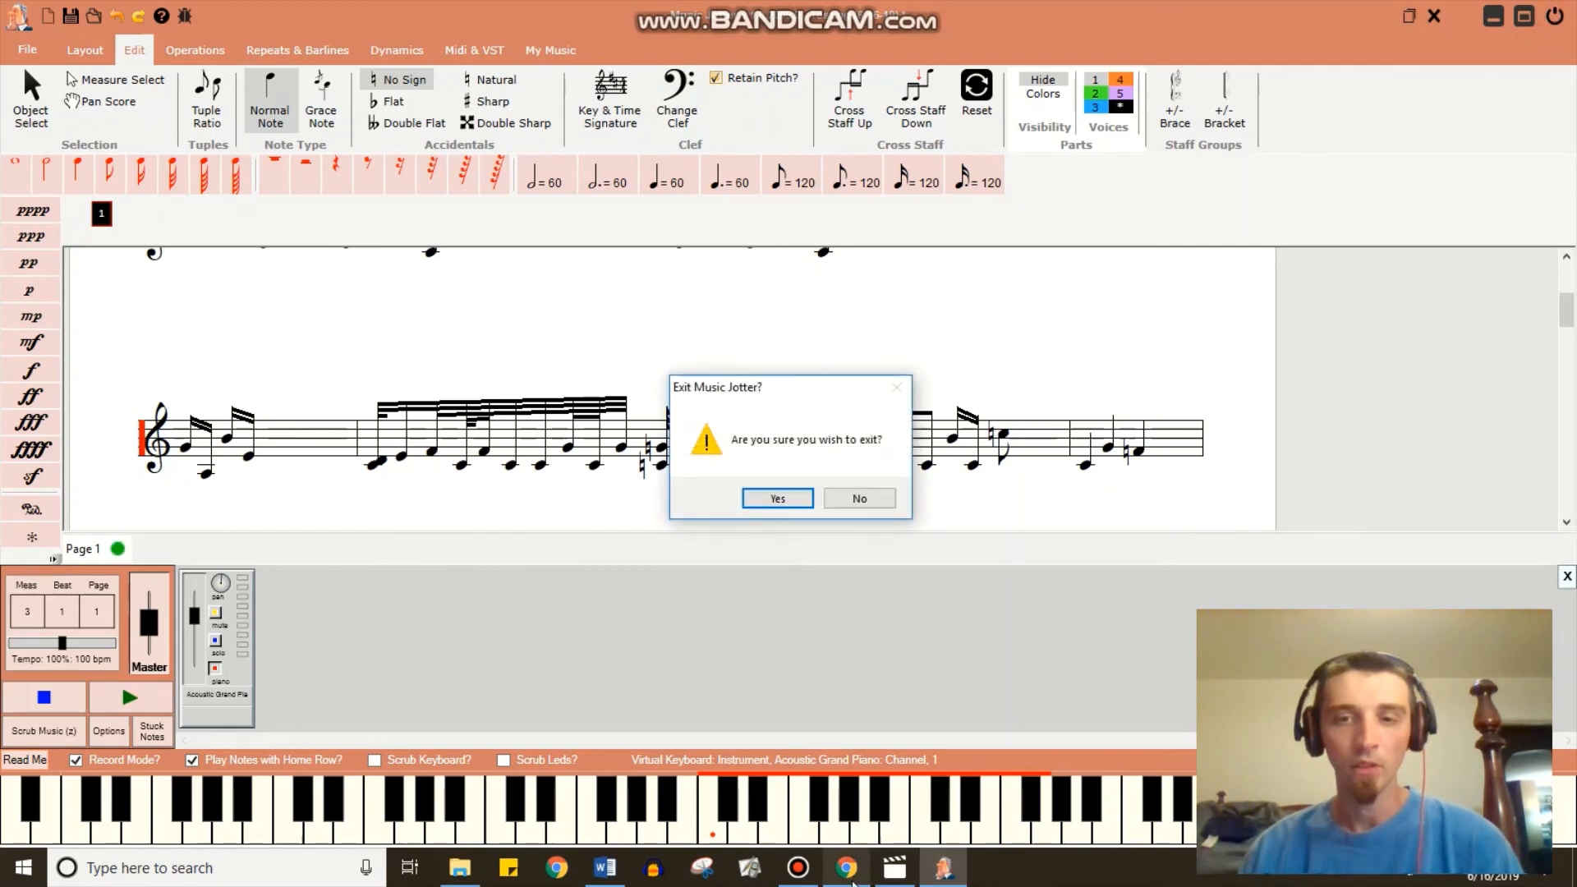